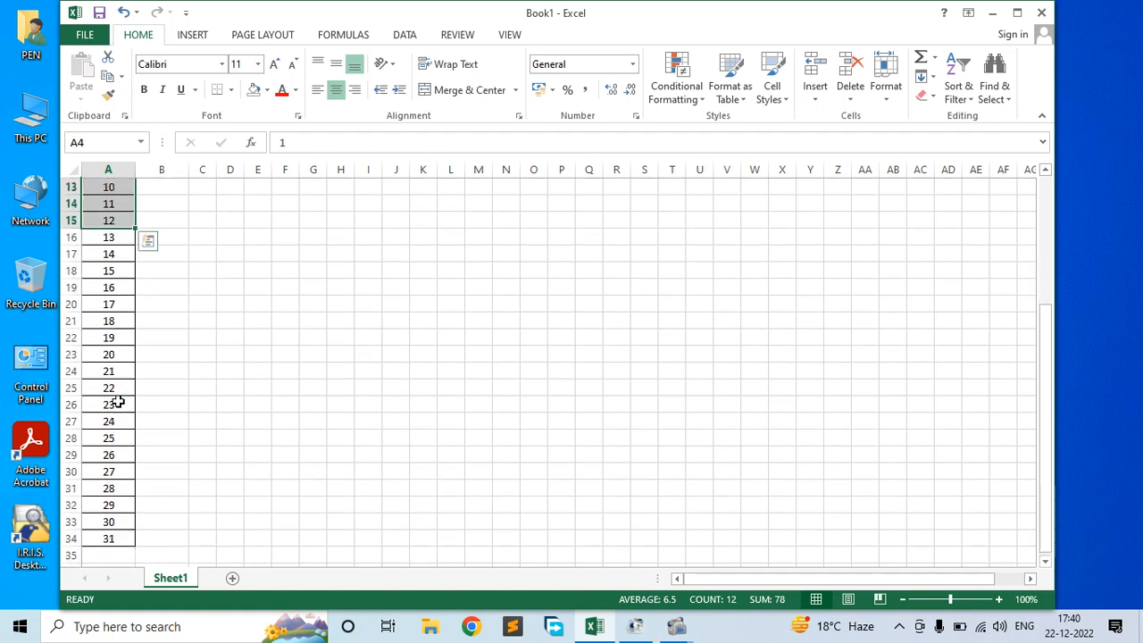
# Review the attendance sheet's serial numbers, name column, weekday and date rows, and title row.
pyautogui.click(105, 469)
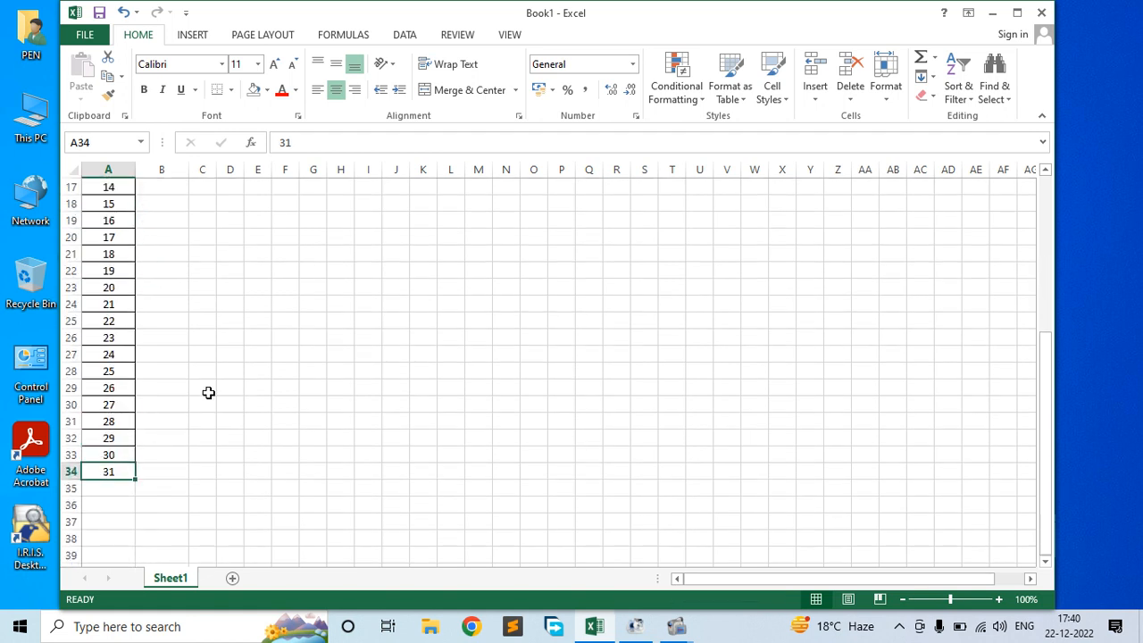
pyautogui.scroll(5, 205, 393)
pyautogui.moveTo(166, 234); pyautogui.dragTo(166, 479)
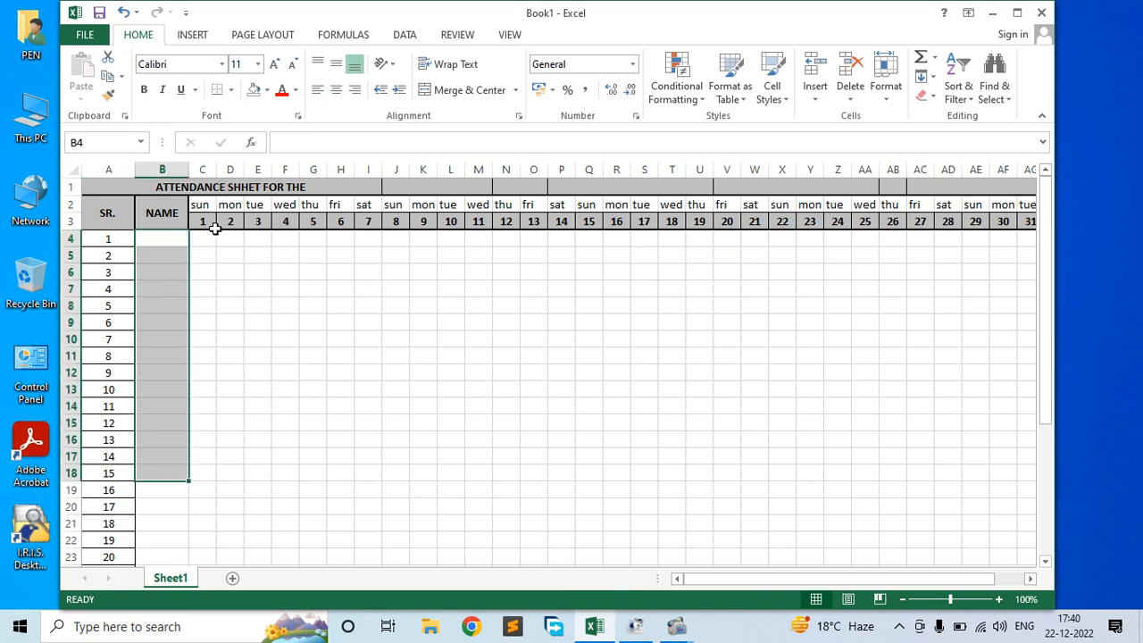
pyautogui.moveTo(204, 219); pyautogui.dragTo(911, 220)
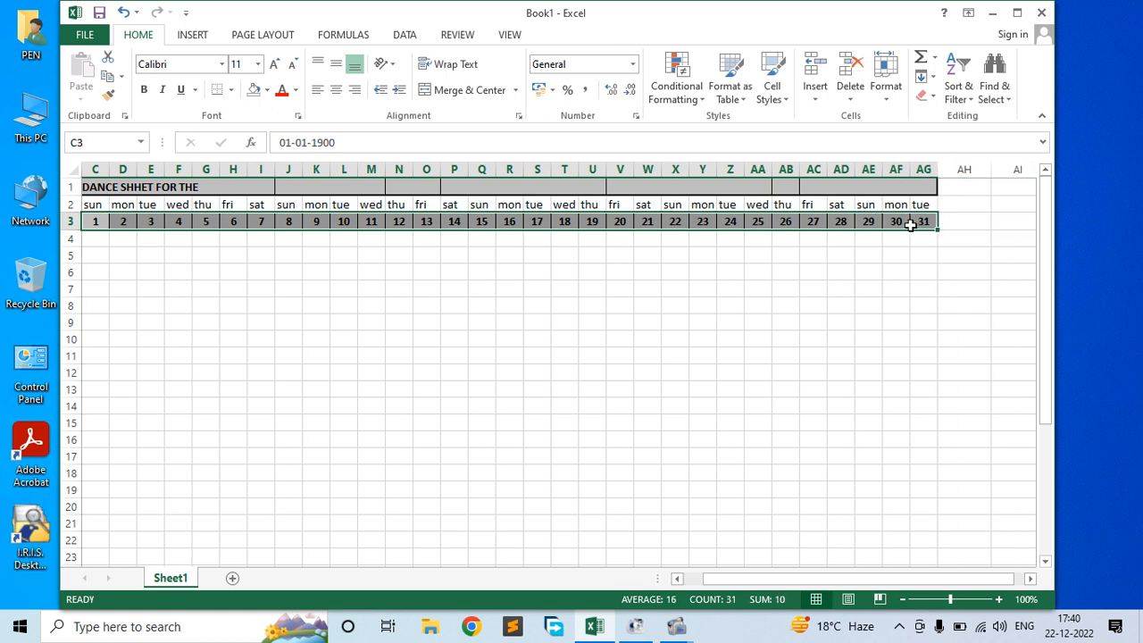
pyautogui.moveTo(807, 577); pyautogui.dragTo(795, 577)
pyautogui.moveTo(201, 204); pyautogui.dragTo(928, 207)
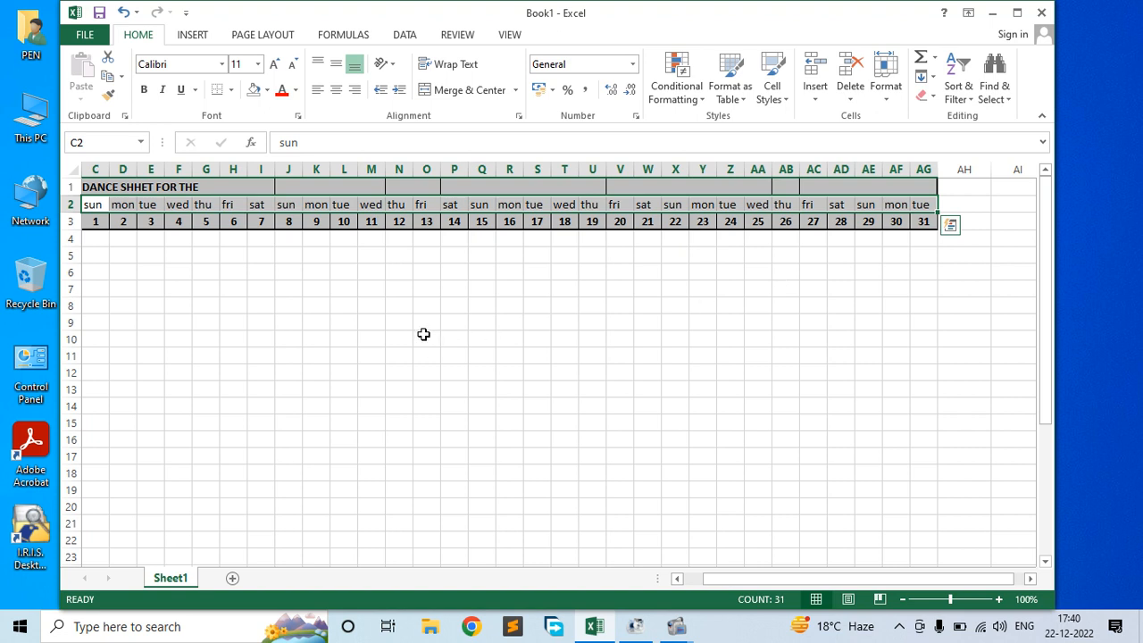
pyautogui.moveTo(743, 579); pyautogui.dragTo(721, 580)
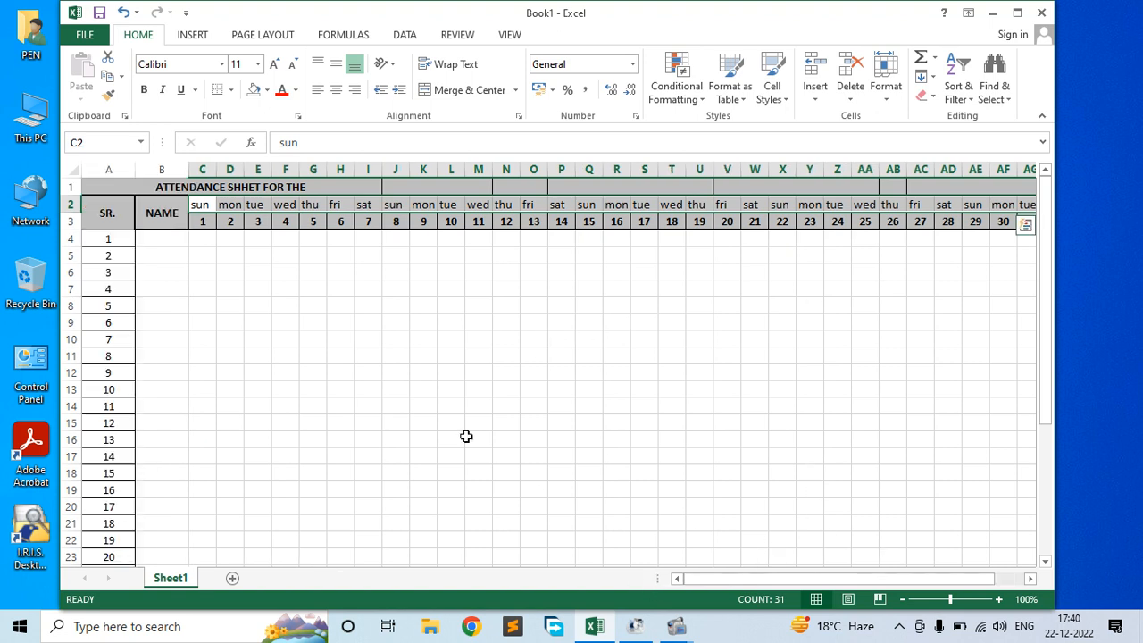
pyautogui.click(424, 390)
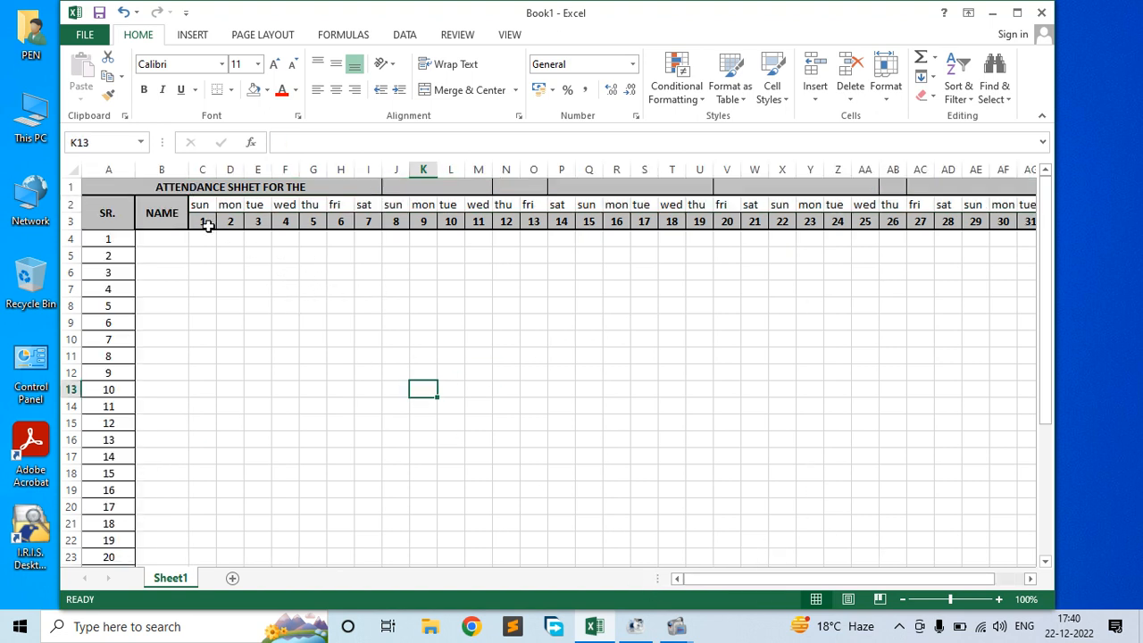
pyautogui.click(195, 186)
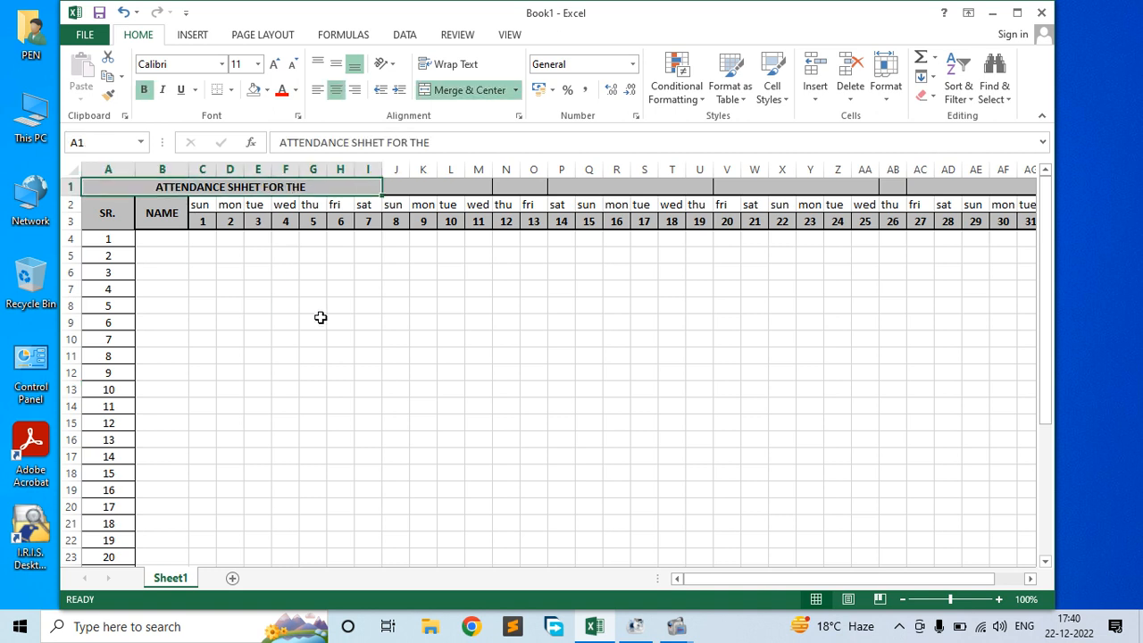
pyautogui.moveTo(401, 185); pyautogui.dragTo(478, 186)
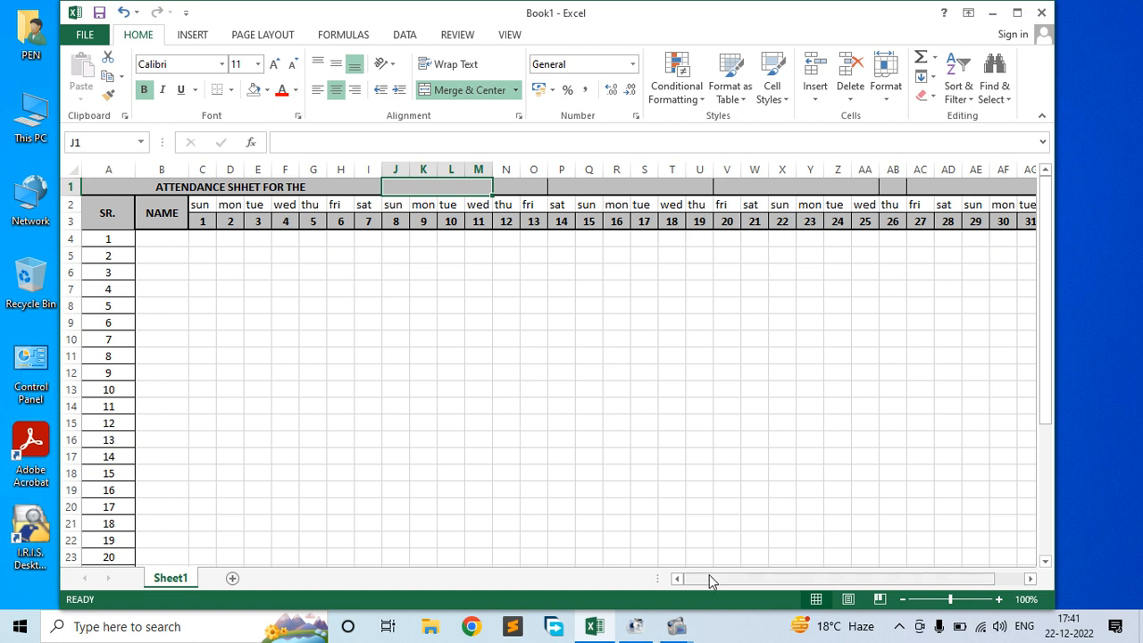
# Enter the heading MONTH in cell AI1, beside the attendance table.
pyautogui.moveTo(709, 576); pyautogui.dragTo(848, 577)
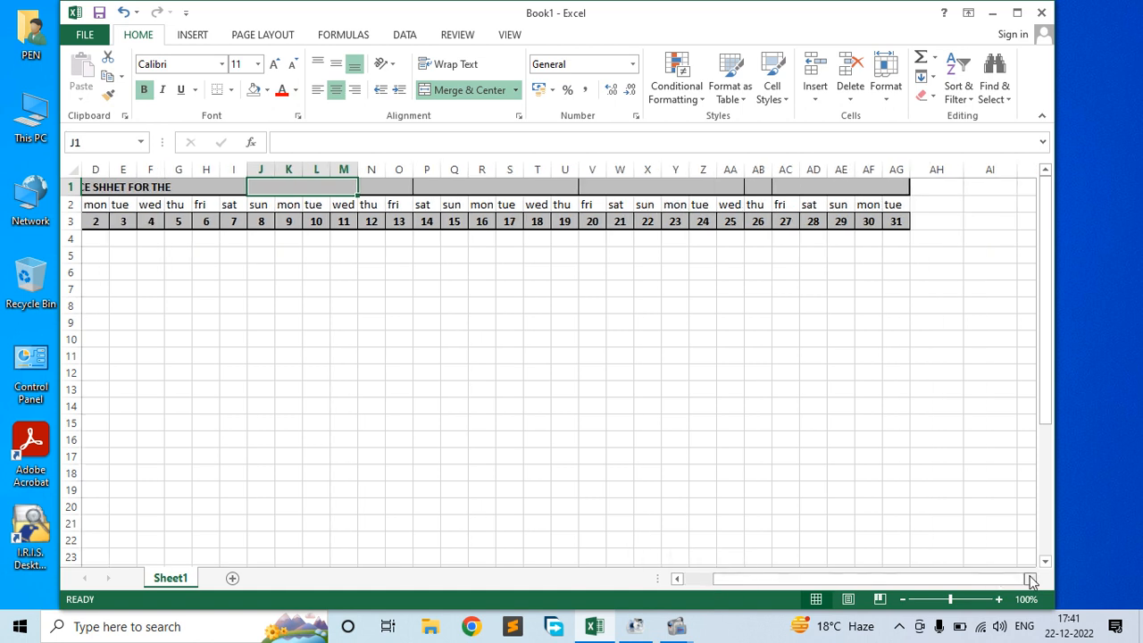
pyautogui.click(1030, 577)
pyautogui.click(1031, 578)
pyautogui.click(1030, 578)
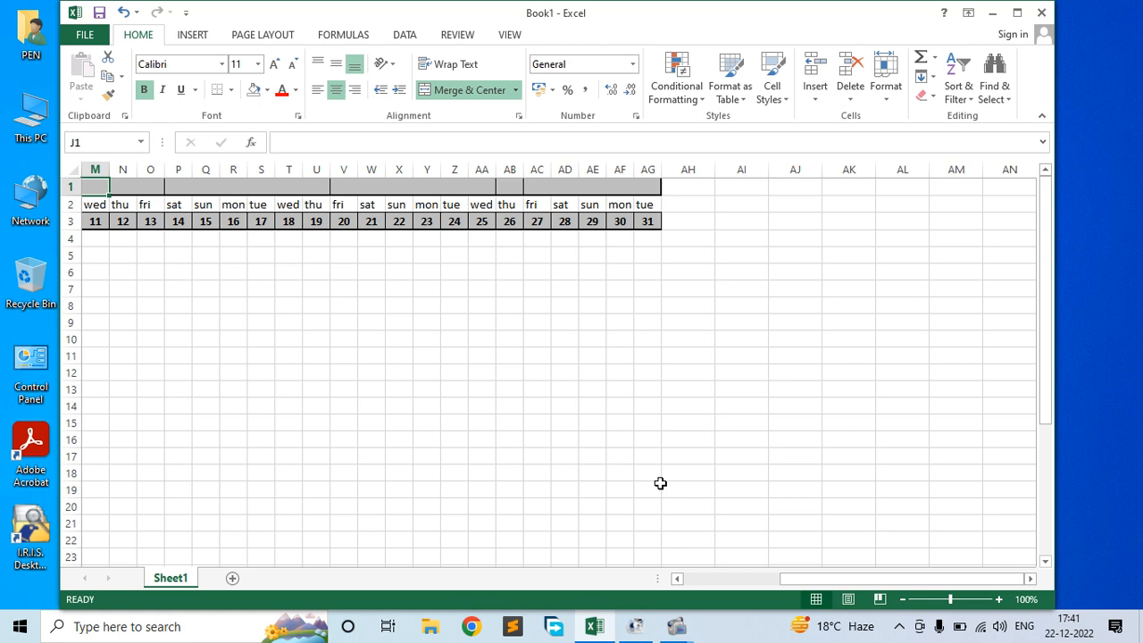
pyautogui.click(728, 189)
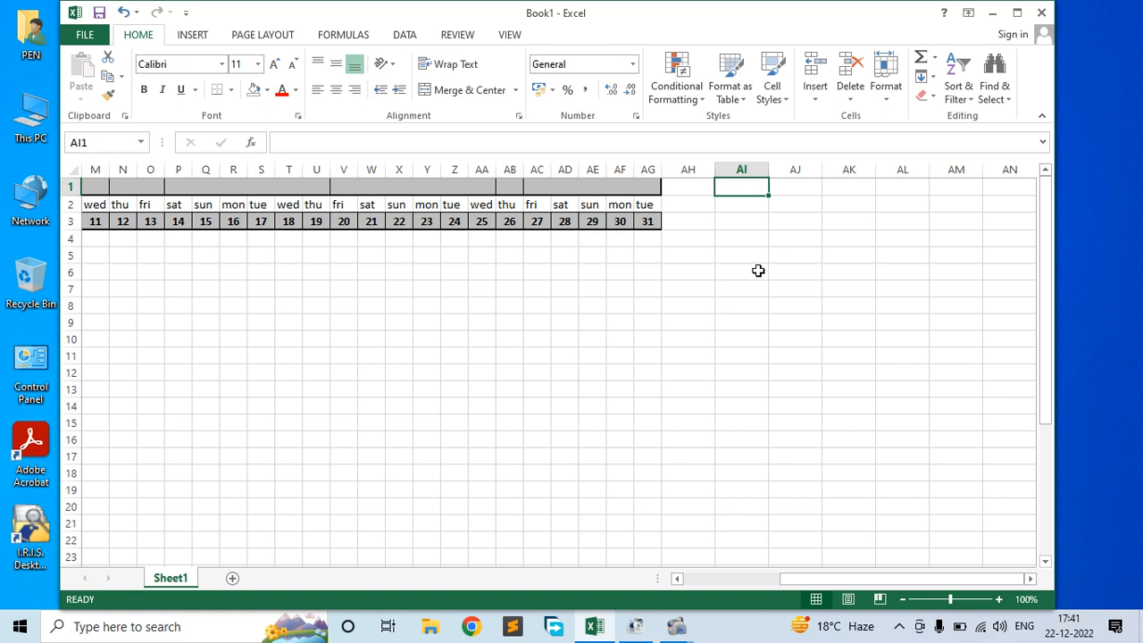
pyautogui.write('MONTH')
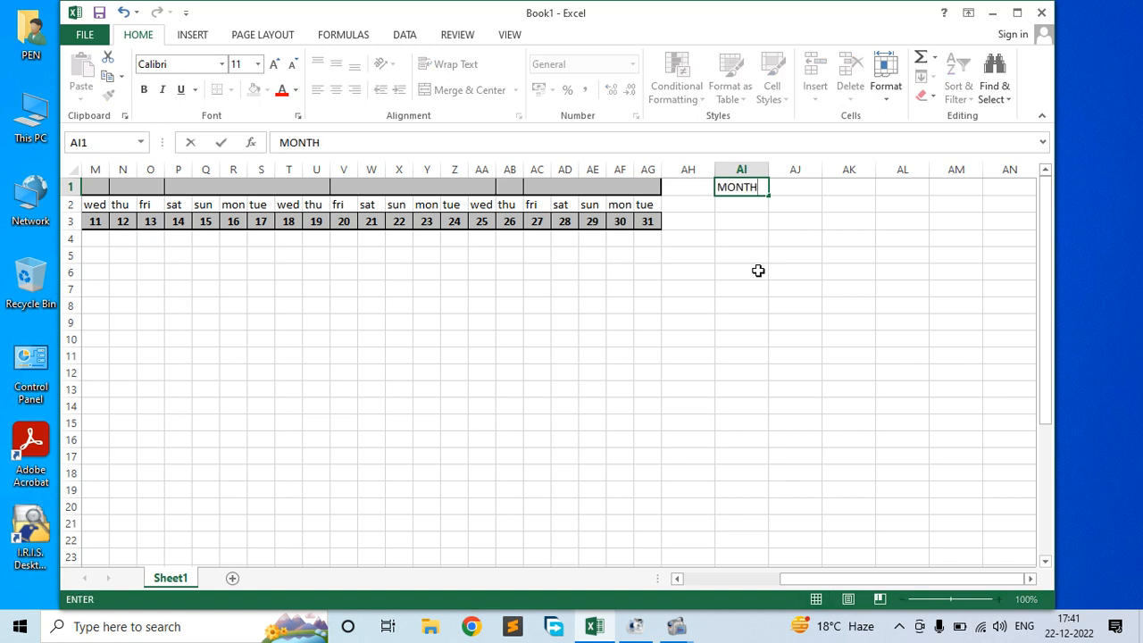
pyautogui.press('Return')
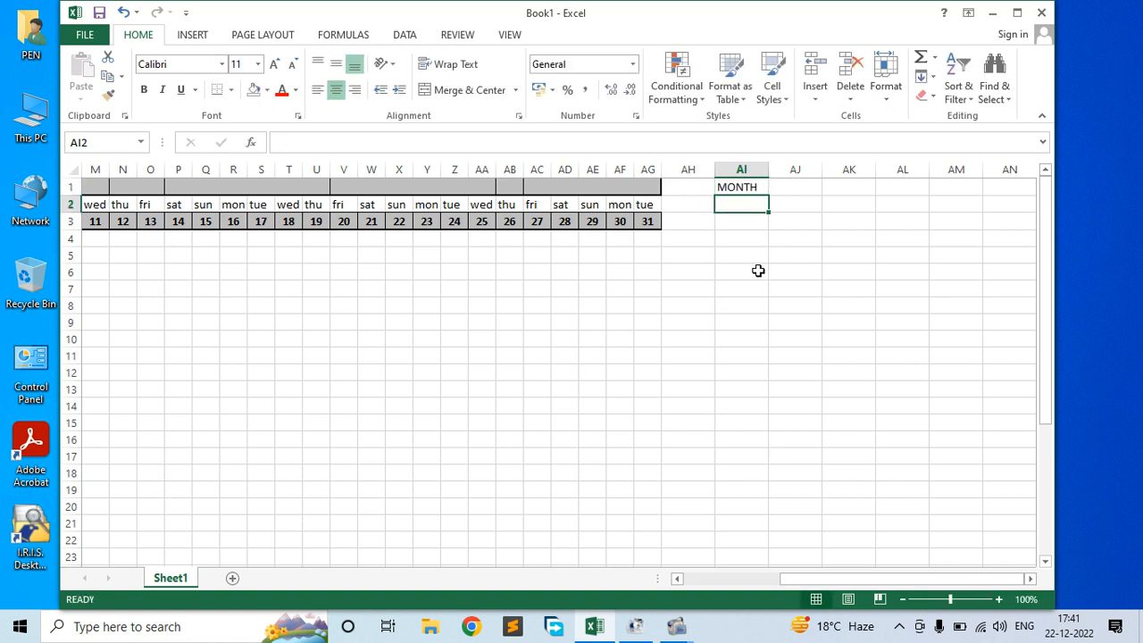
# List the months JANUARY through DECEMBER in AI2:AI13 and fit column AI's width to them.
pyautogui.write('JA')
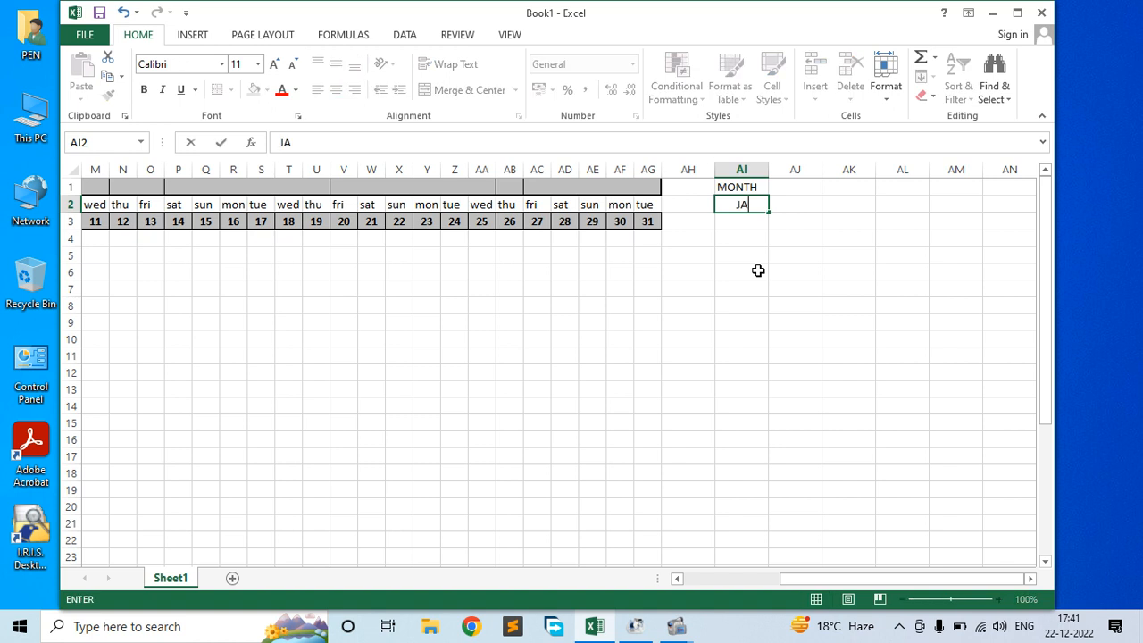
pyautogui.write('NUARY')
pyautogui.press('Return')
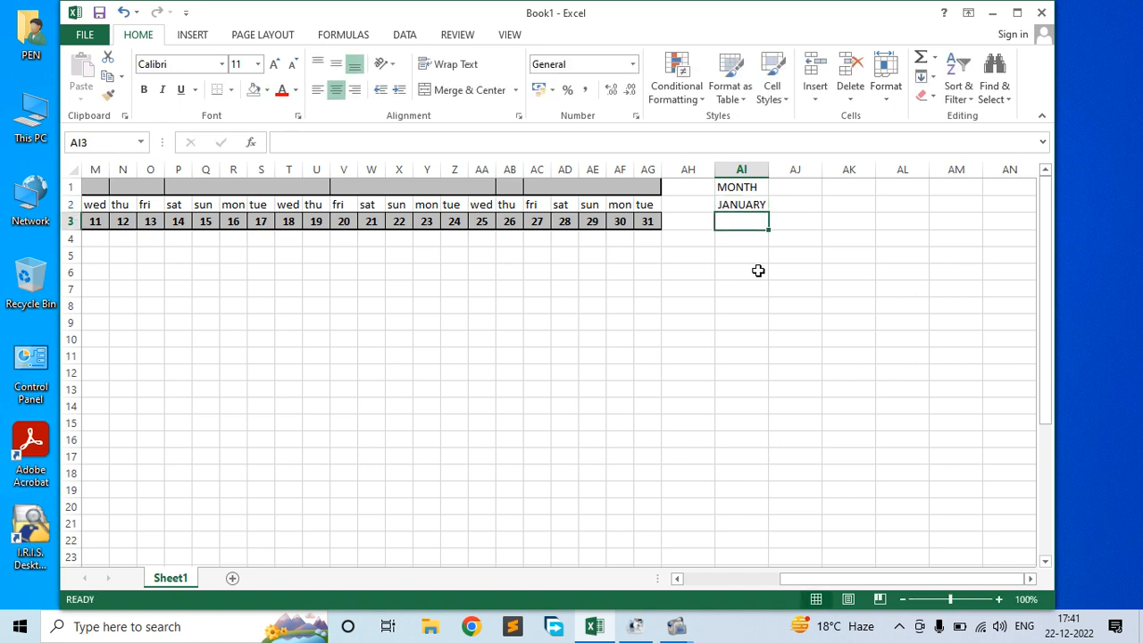
pyautogui.click(748, 204)
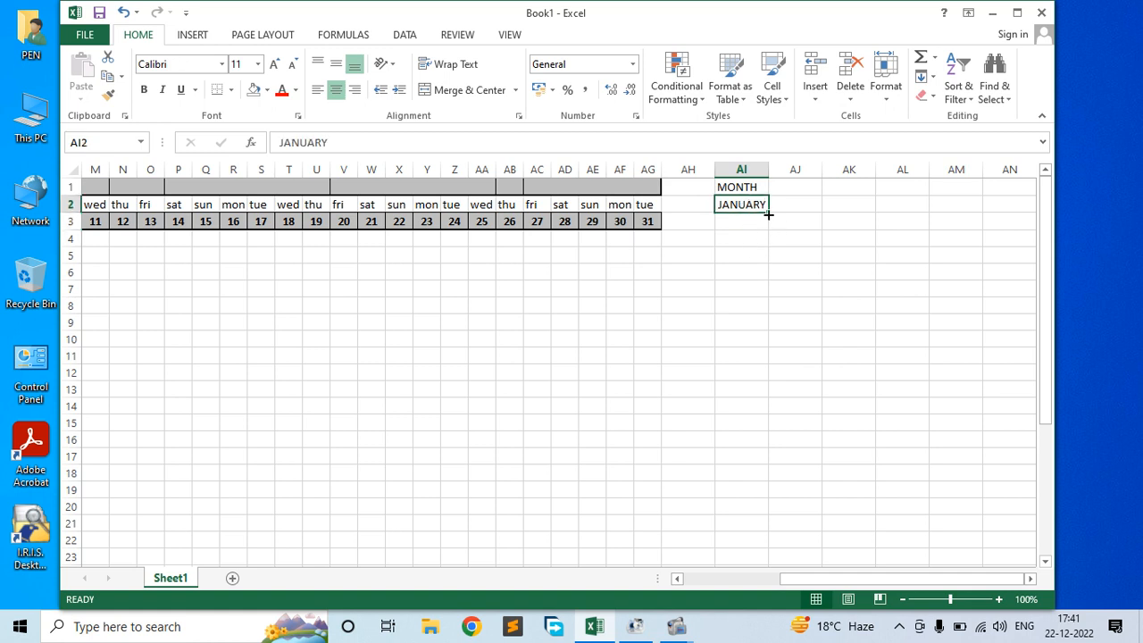
pyautogui.moveTo(767, 212); pyautogui.dragTo(770, 393)
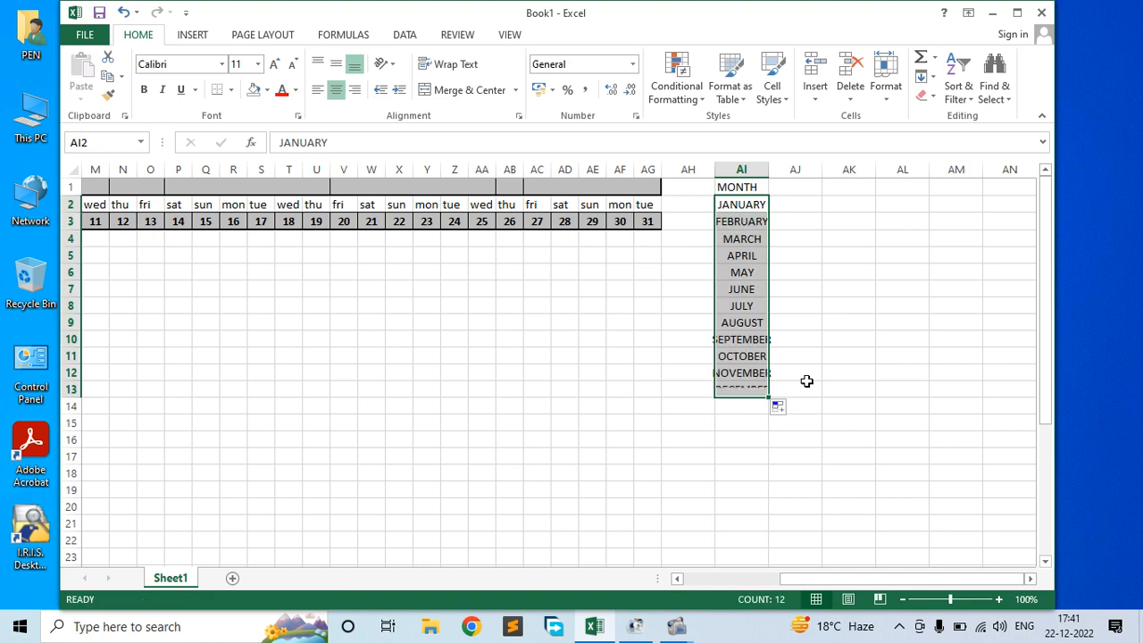
pyautogui.doubleClick(773, 168)
pyautogui.click(655, 362)
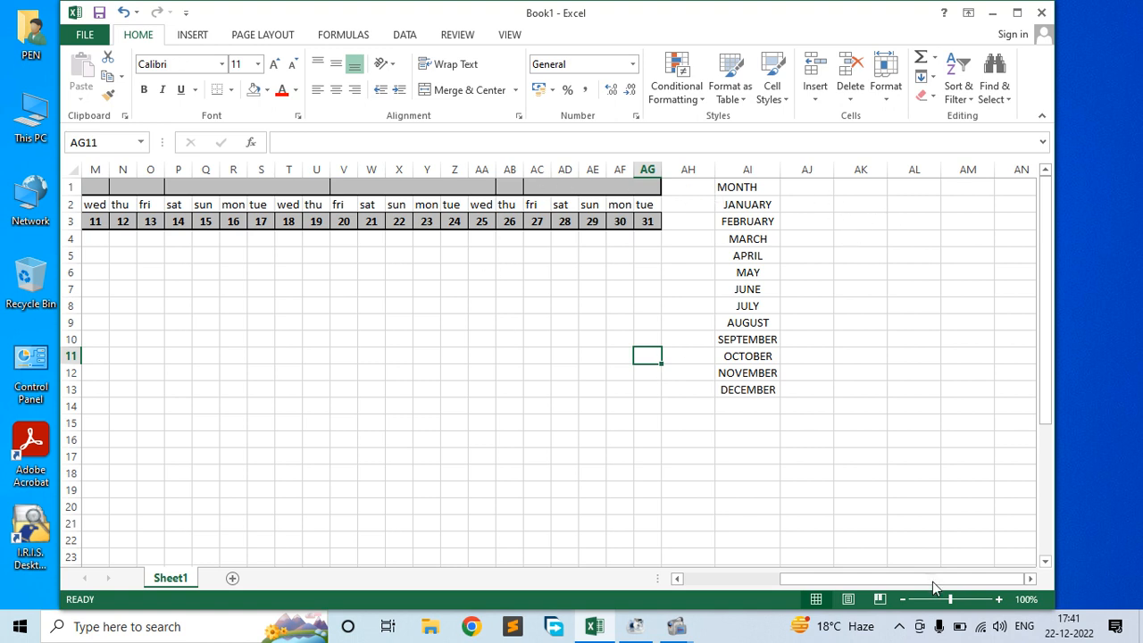
# Enter the heading CLASS in cell AJ1, next to the month list.
pyautogui.moveTo(932, 581); pyautogui.dragTo(839, 580)
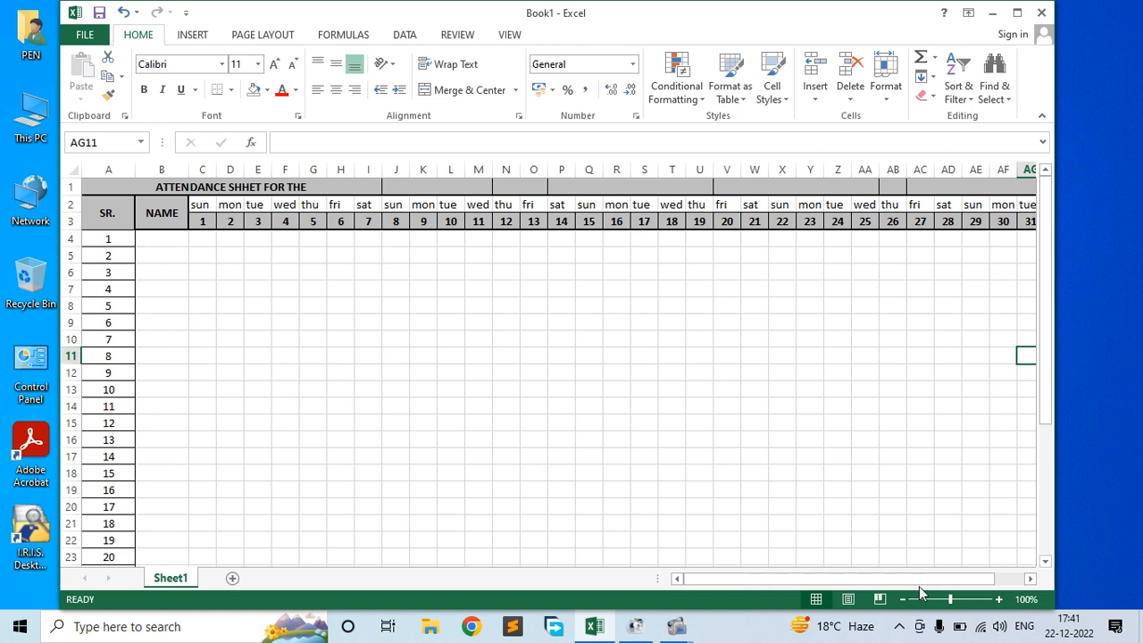
pyautogui.moveTo(929, 578); pyautogui.dragTo(960, 579)
pyautogui.click(1029, 578)
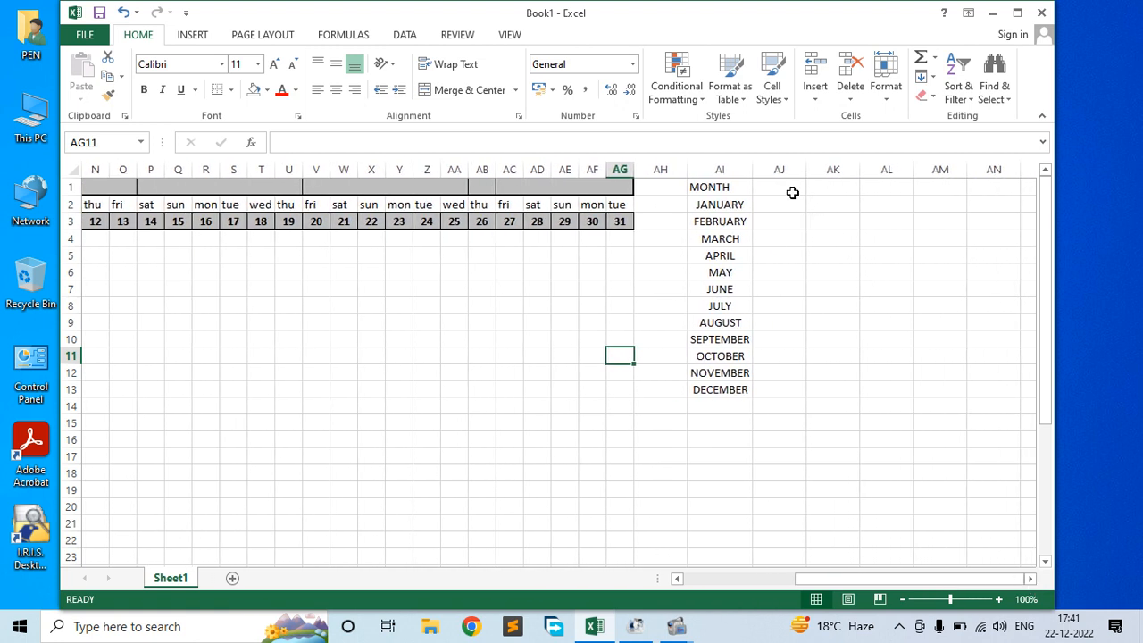
pyautogui.click(789, 190)
pyautogui.write('CLAS')
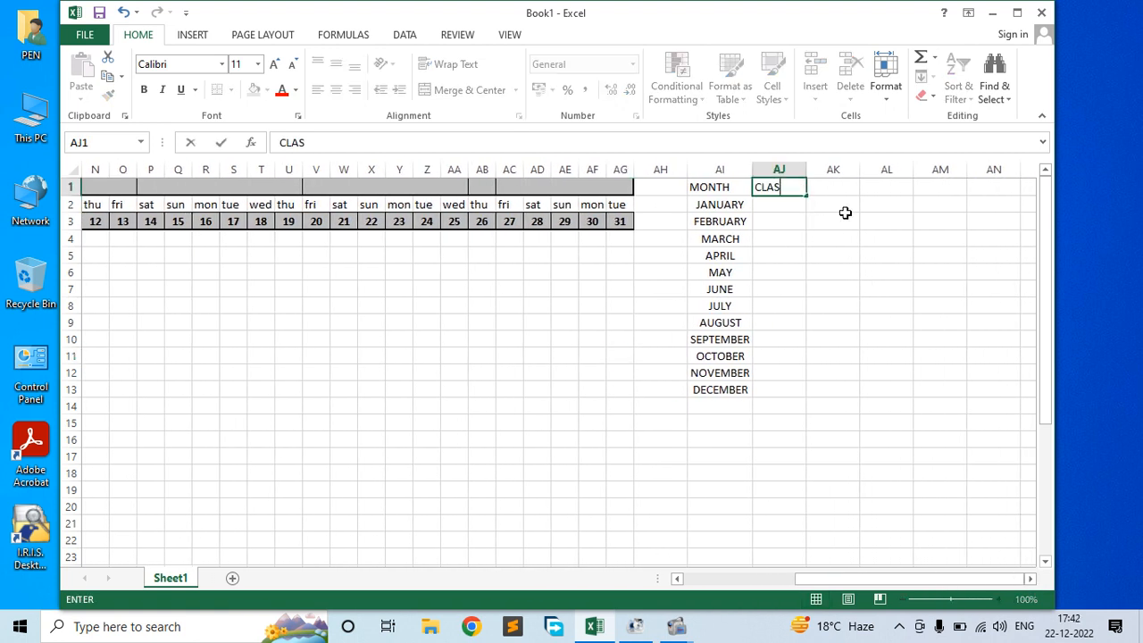
pyautogui.write('S')
pyautogui.press('Return')
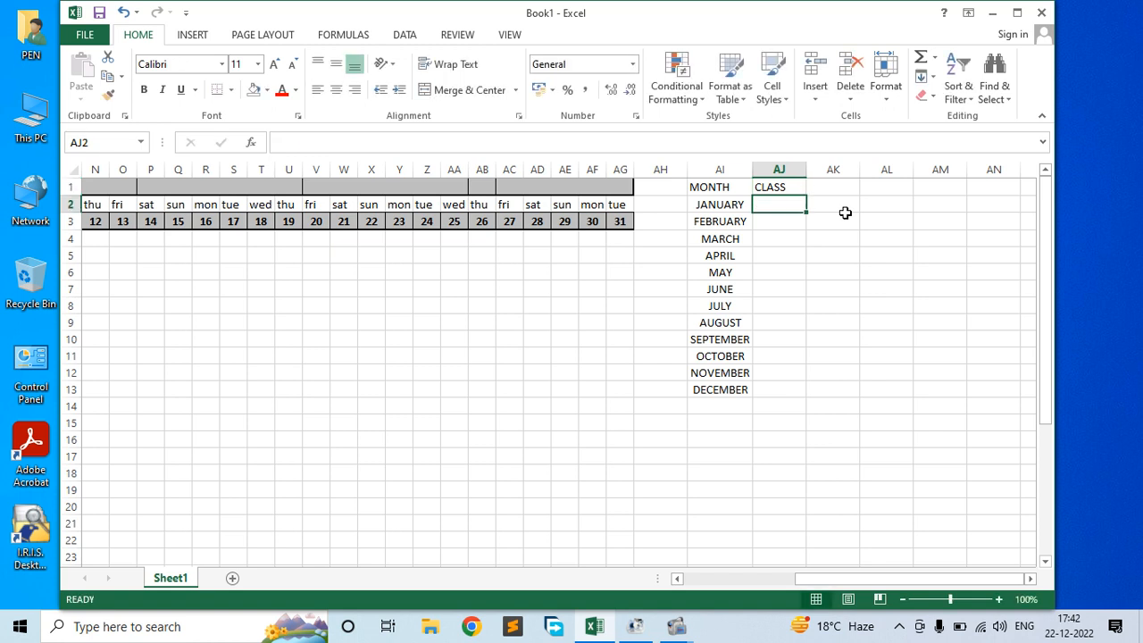
# Enter the class numbers 1, 2 and 3 in cells AJ2 to AJ4.
pyautogui.write('1')
pyautogui.press('Return')
pyautogui.write('2')
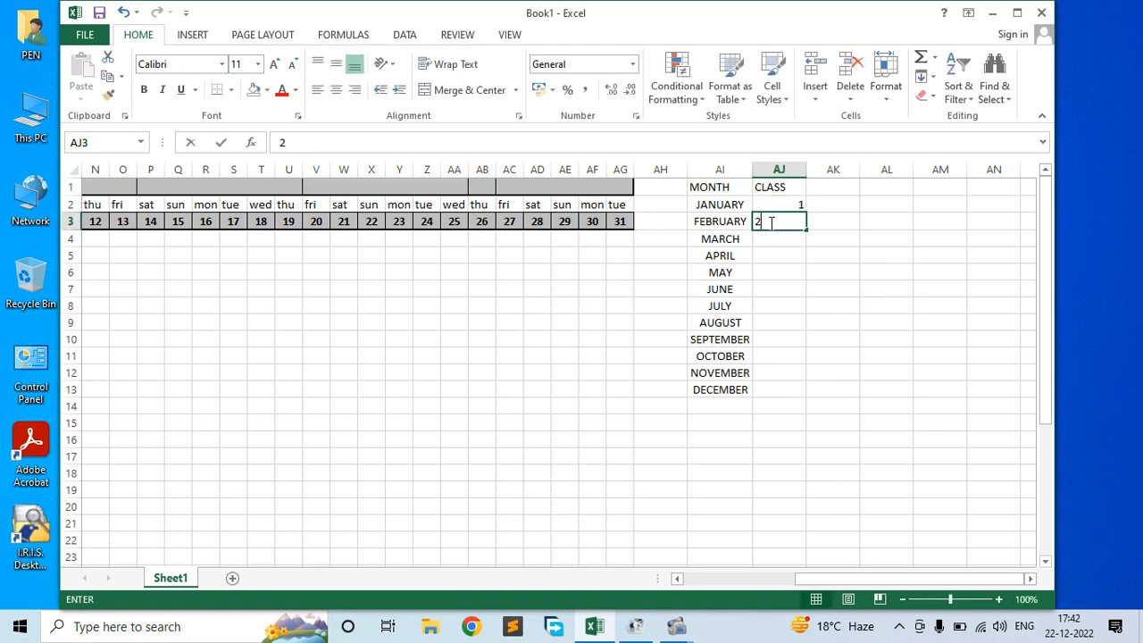
pyautogui.press('Return')
pyautogui.write('3')
pyautogui.press('Return')
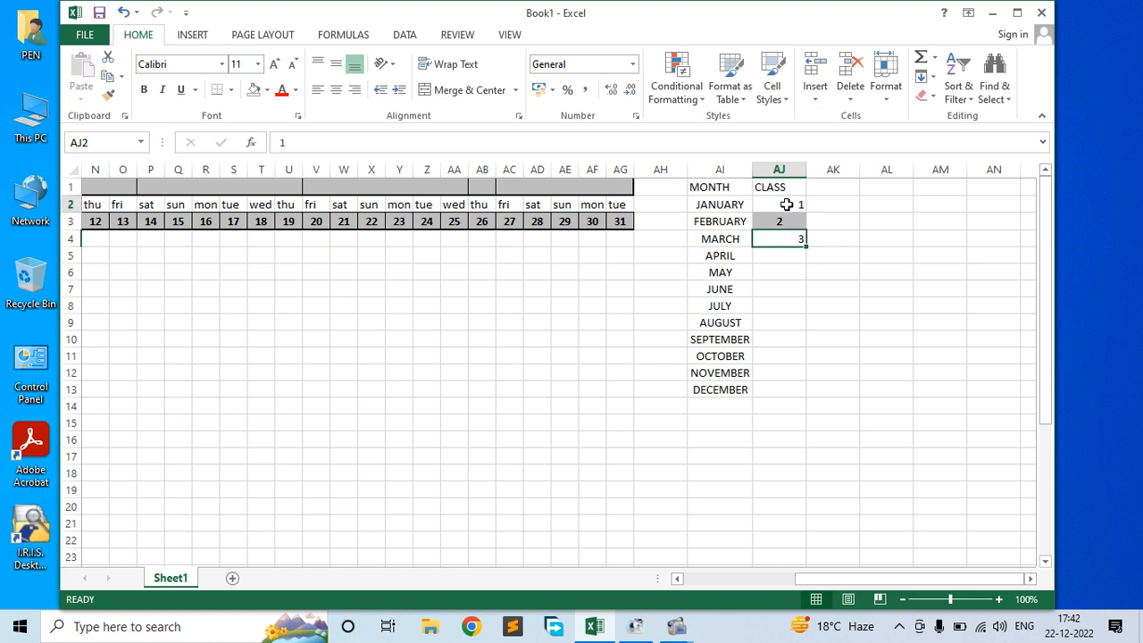
# Try filling the class numbers down to AJ13 with centred alignment, and clear column AJ.
pyautogui.moveTo(788, 204); pyautogui.dragTo(800, 394)
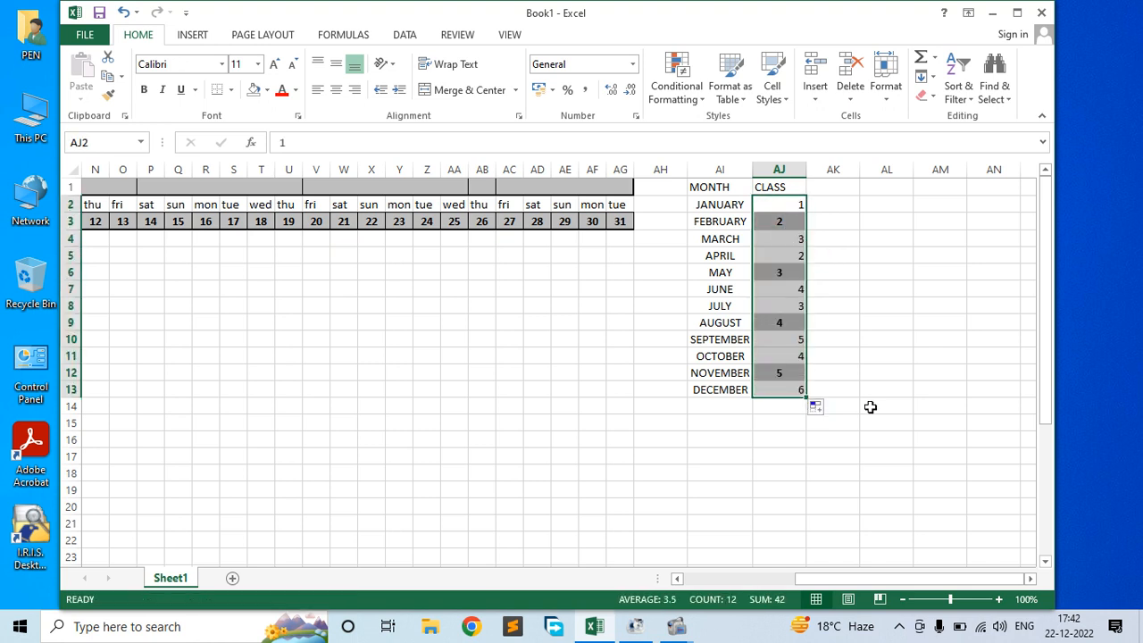
pyautogui.click(336, 89)
pyautogui.click(817, 273)
pyautogui.click(783, 224)
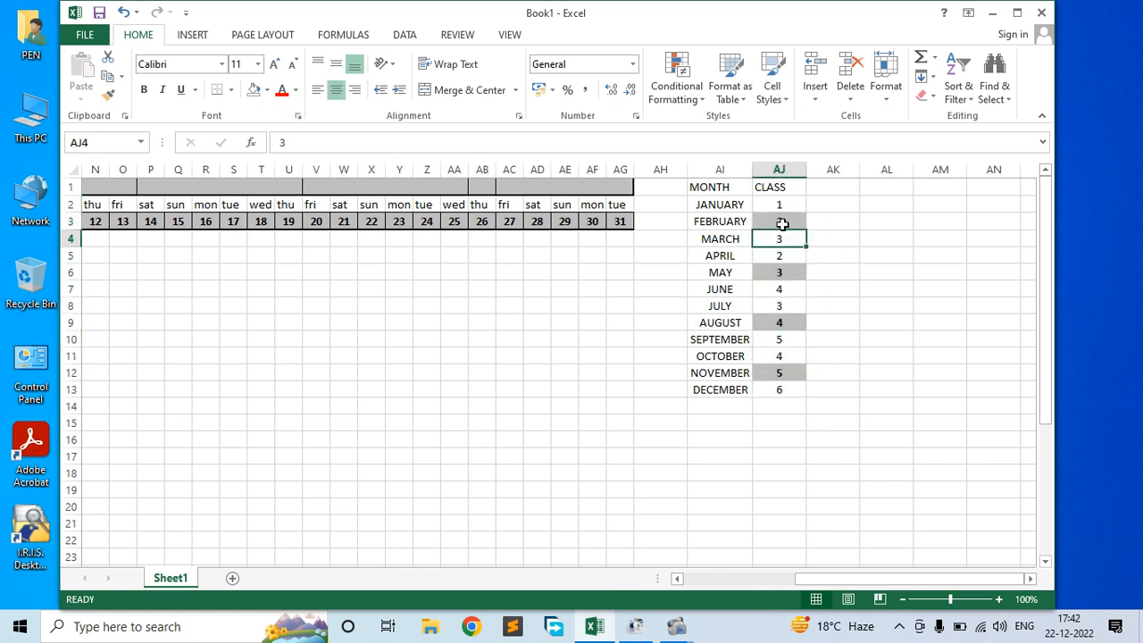
pyautogui.click(789, 169)
pyautogui.press('Delete')
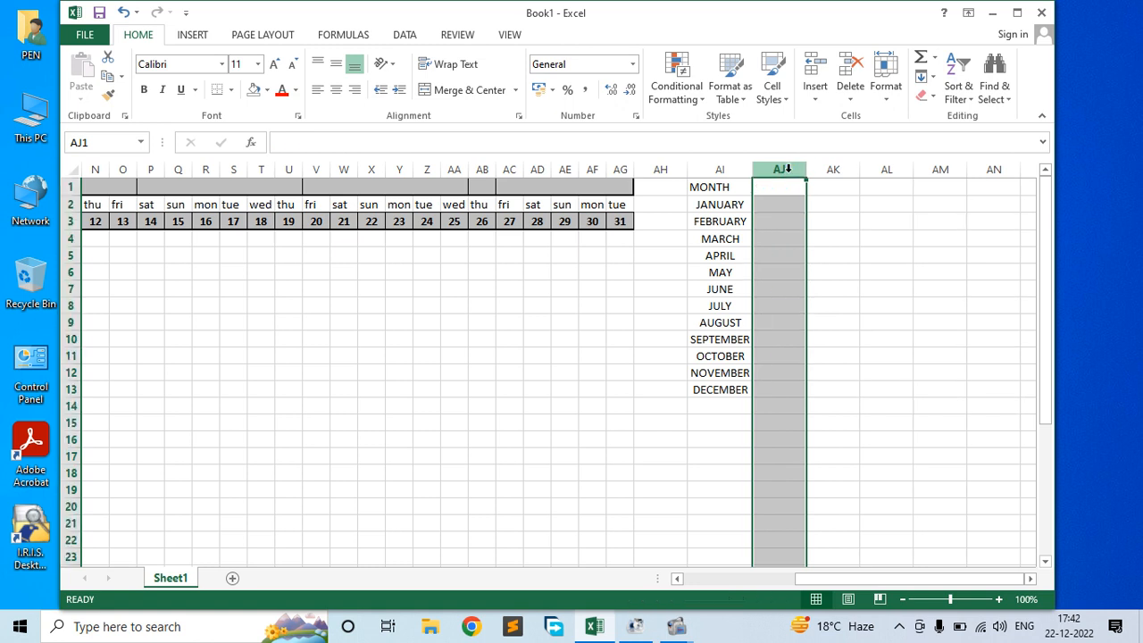
# Enter the heading CLASS again in the emptied cell AJ1.
pyautogui.click(792, 222)
pyautogui.click(783, 190)
pyautogui.write('CL')
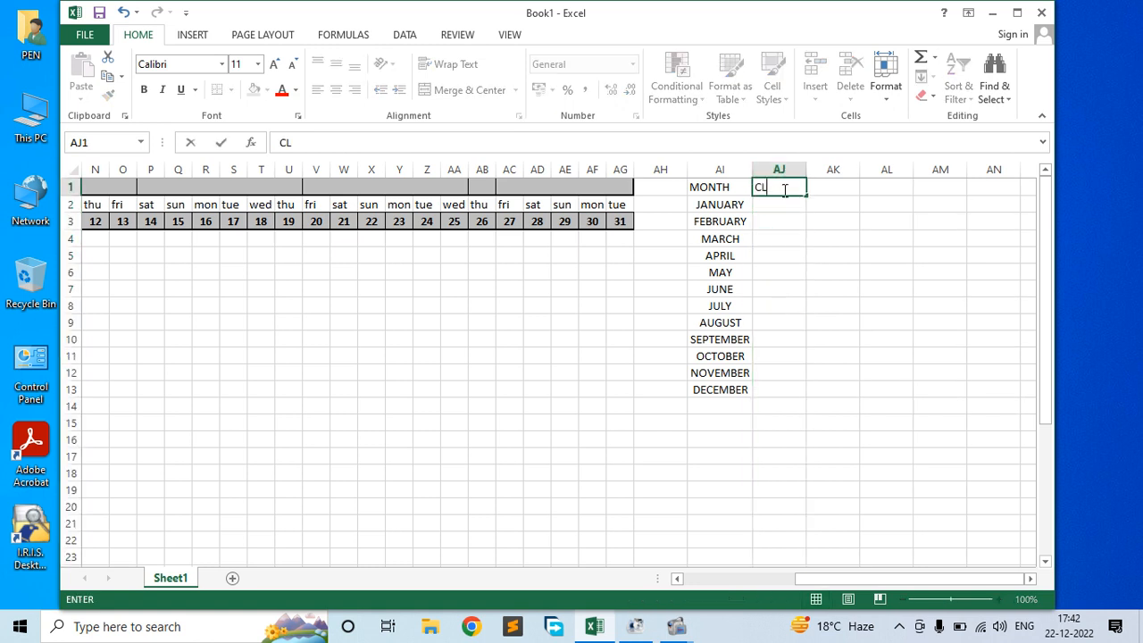
pyautogui.write('ASS')
pyautogui.press('Return')
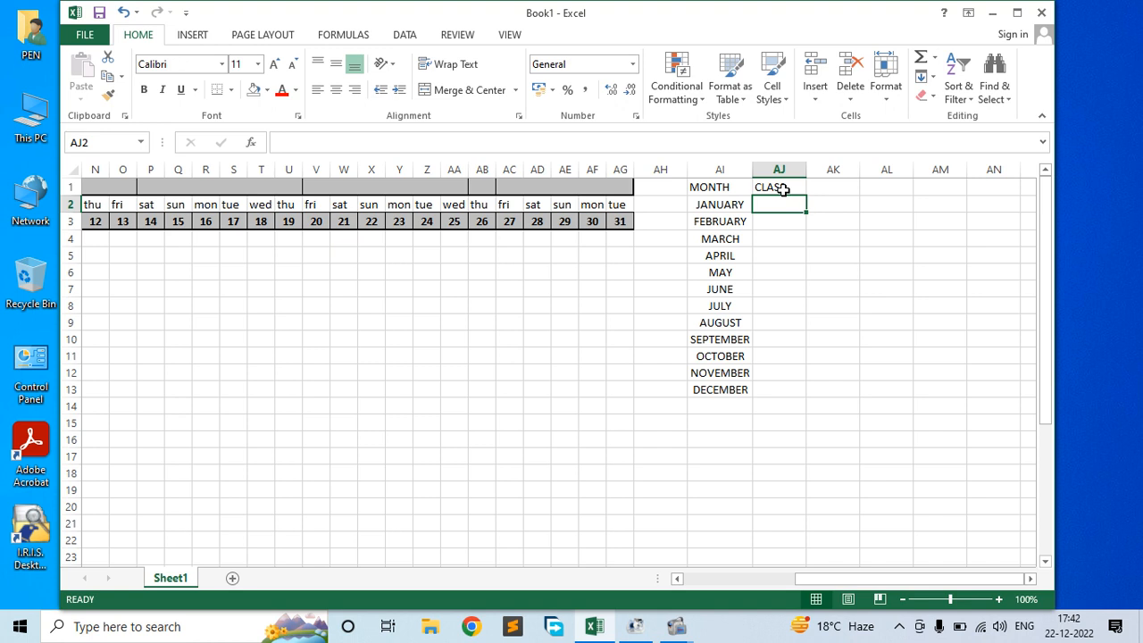
# Enter 1, 2 and 3 below the CLASS heading in AJ2:AJ4.
pyautogui.write('1')
pyautogui.press('Return')
pyautogui.write('2')
pyautogui.press('Return')
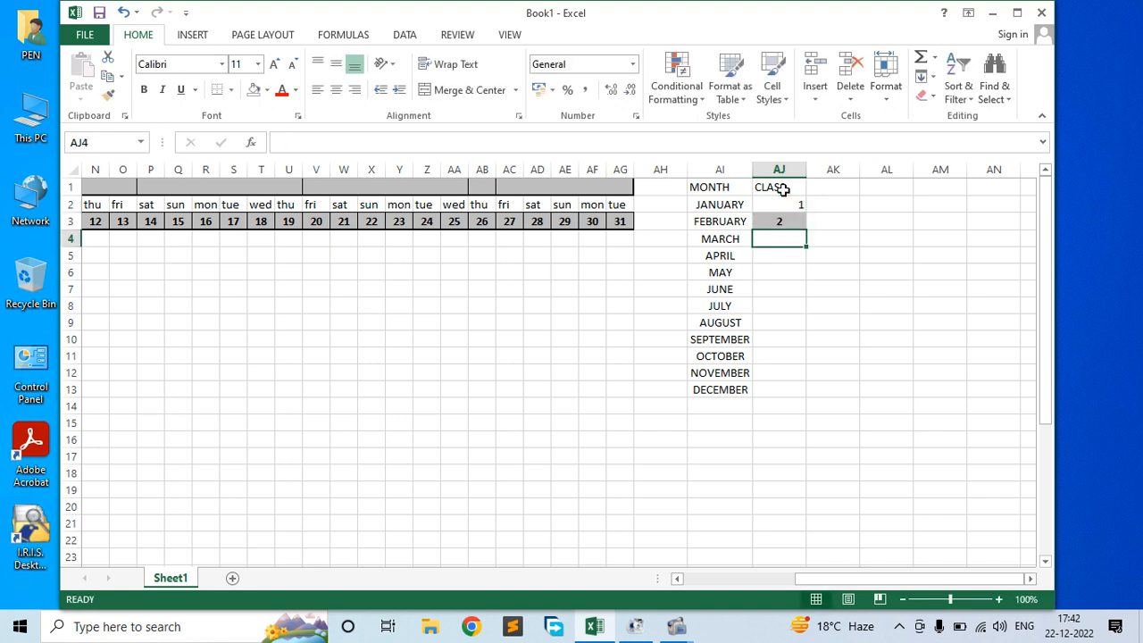
pyautogui.write('3')
pyautogui.press('Return')
# Try extending the class column from AJ1:AJ4 down to AJ5, and delete the copied heading from AJ5.
pyautogui.click(790, 225)
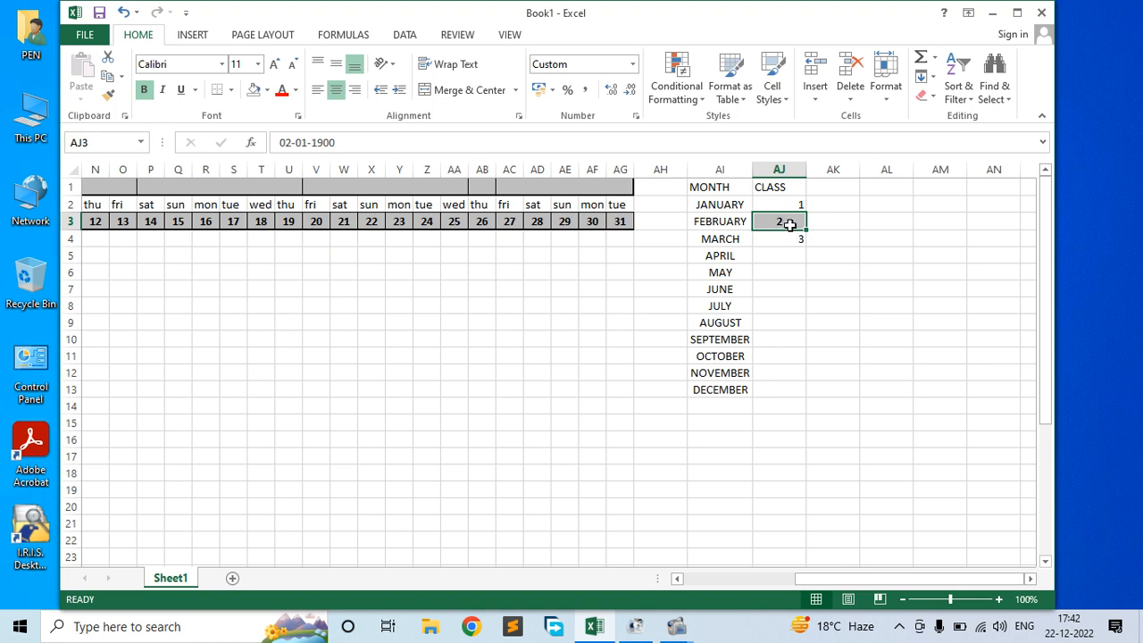
pyautogui.click(807, 253)
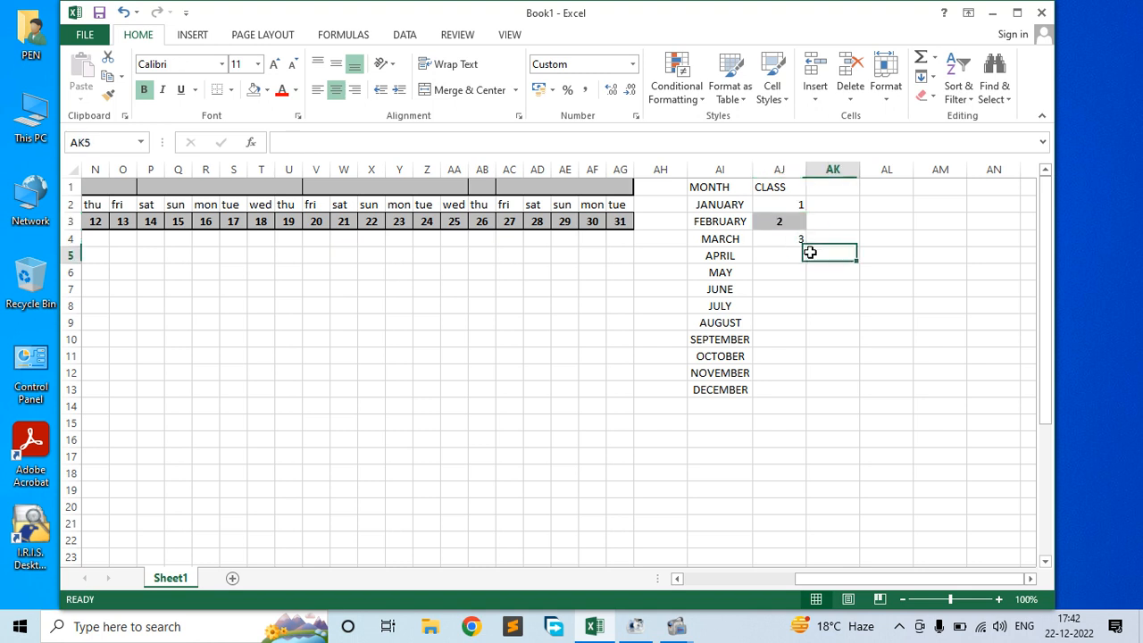
pyautogui.click(793, 234)
pyautogui.moveTo(794, 187); pyautogui.dragTo(800, 268)
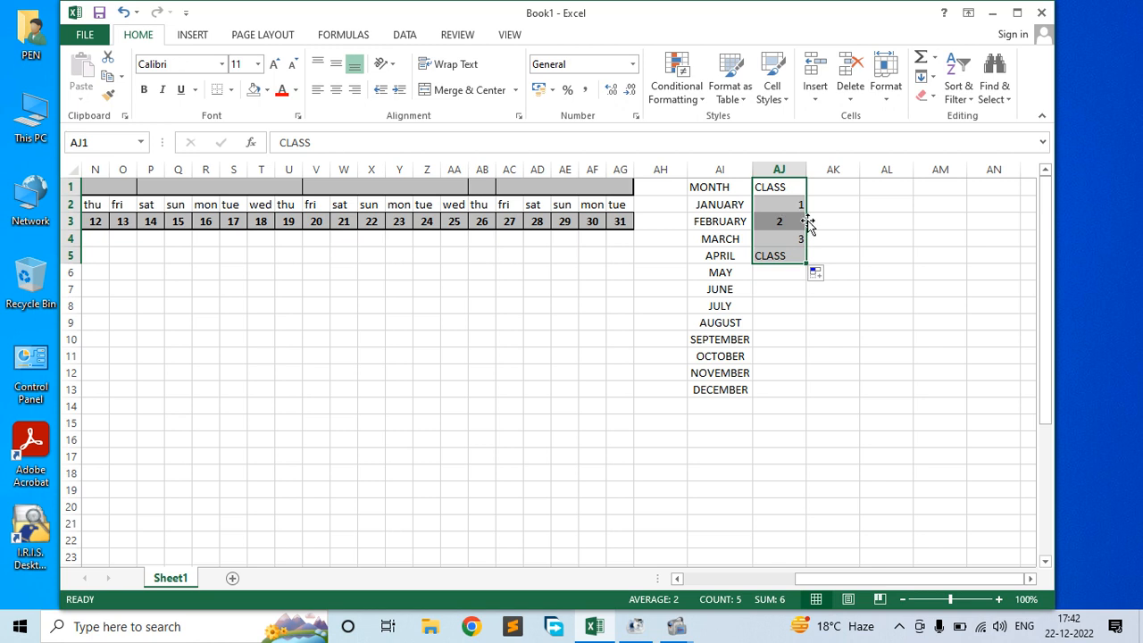
pyautogui.click(889, 223)
pyautogui.click(815, 222)
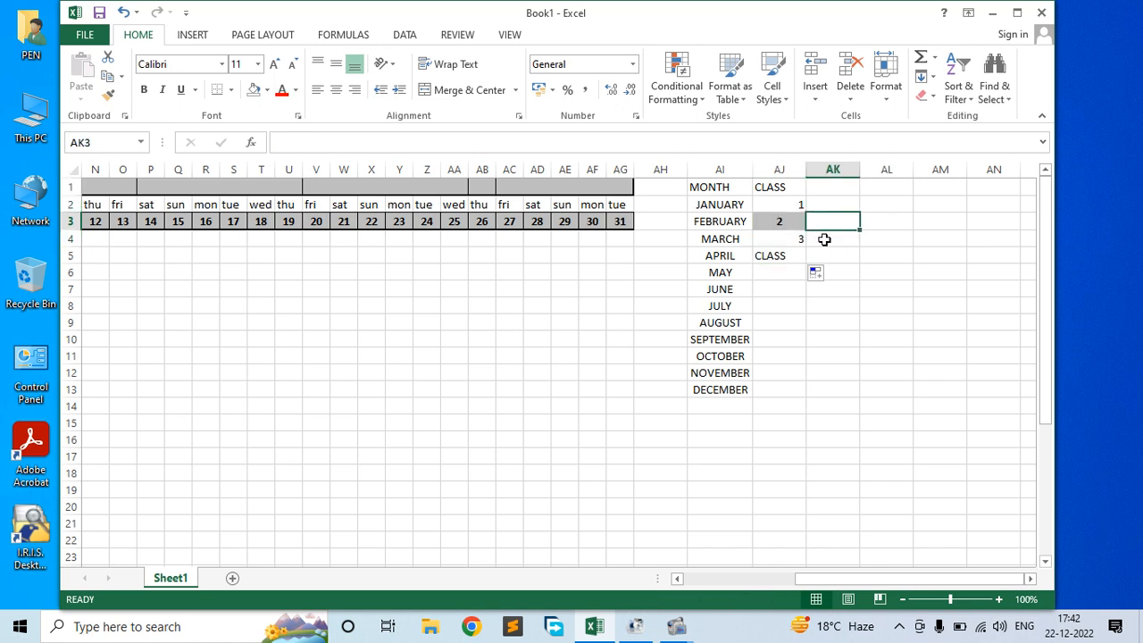
pyautogui.click(823, 261)
pyautogui.click(782, 257)
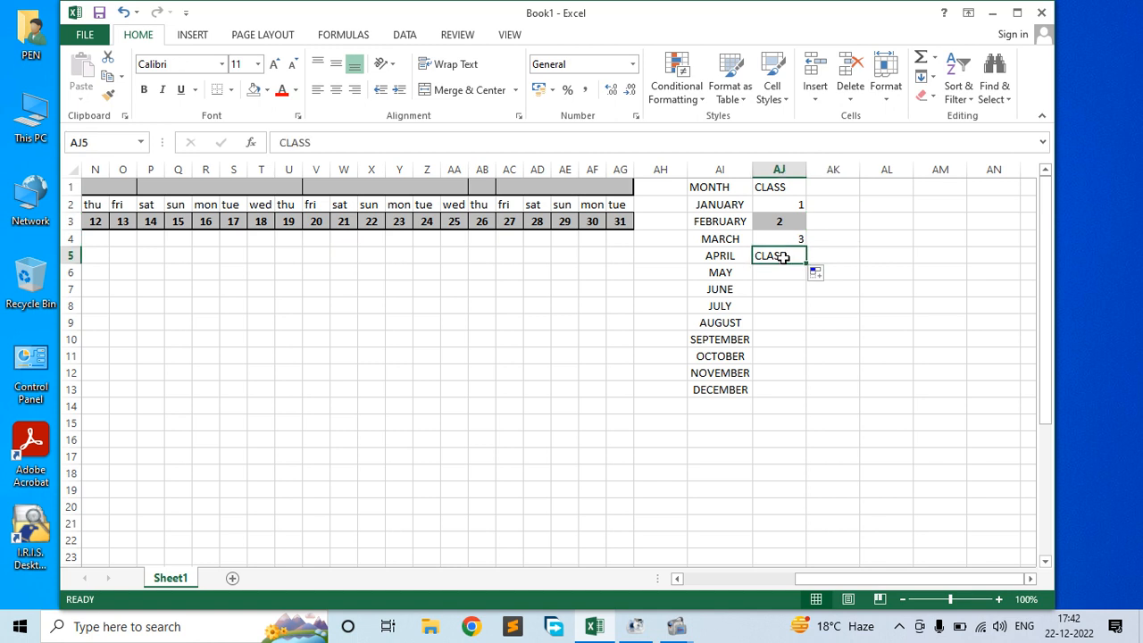
pyautogui.press('Delete')
pyautogui.click(819, 227)
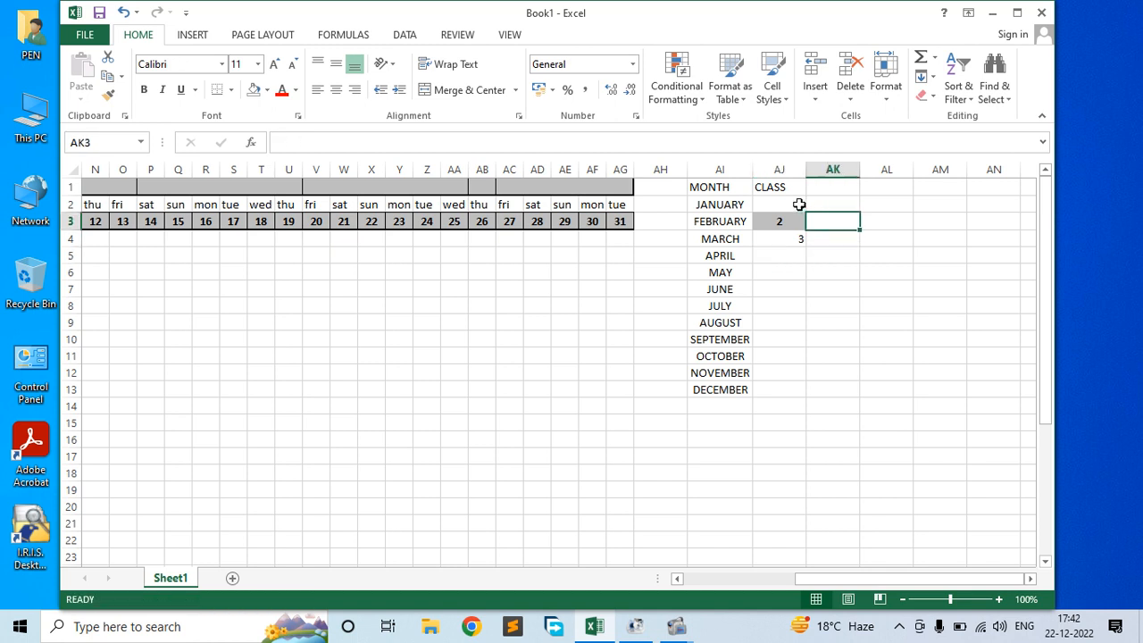
# Try filling the class numbers in AJ2:AJ4 down to AJ5.
pyautogui.moveTo(798, 205); pyautogui.dragTo(803, 262)
pyautogui.click(810, 304)
pyautogui.moveTo(788, 210); pyautogui.dragTo(781, 265)
pyautogui.click(794, 262)
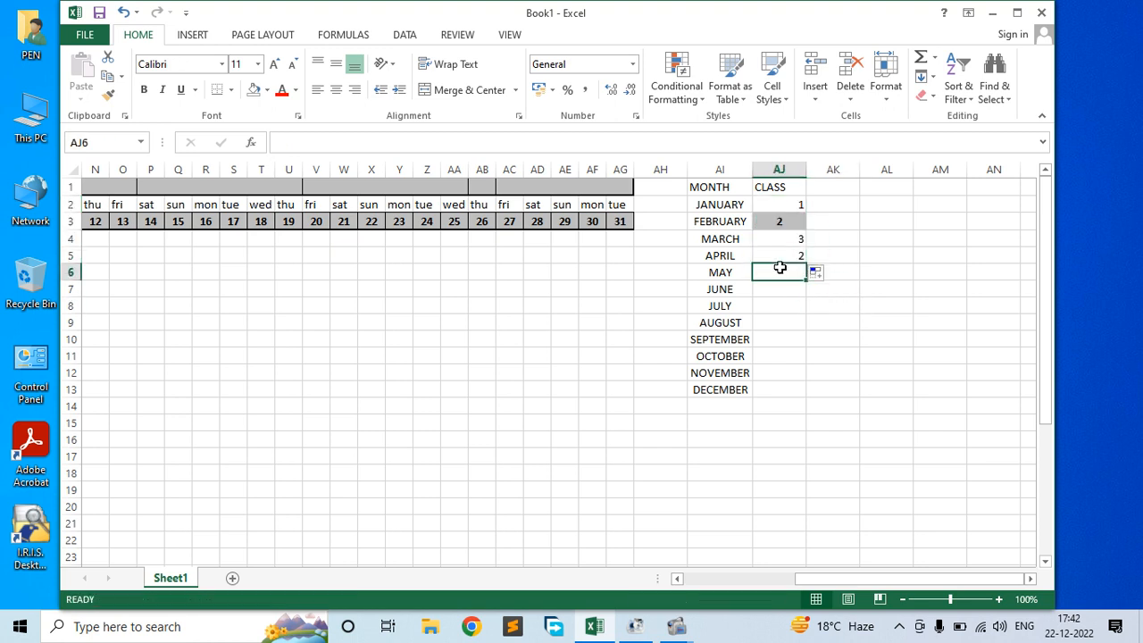
# Clear the class numbers in AJ2:AJ5 and the rest of column AJ, including its heading.
pyautogui.moveTo(777, 209); pyautogui.dragTo(780, 251)
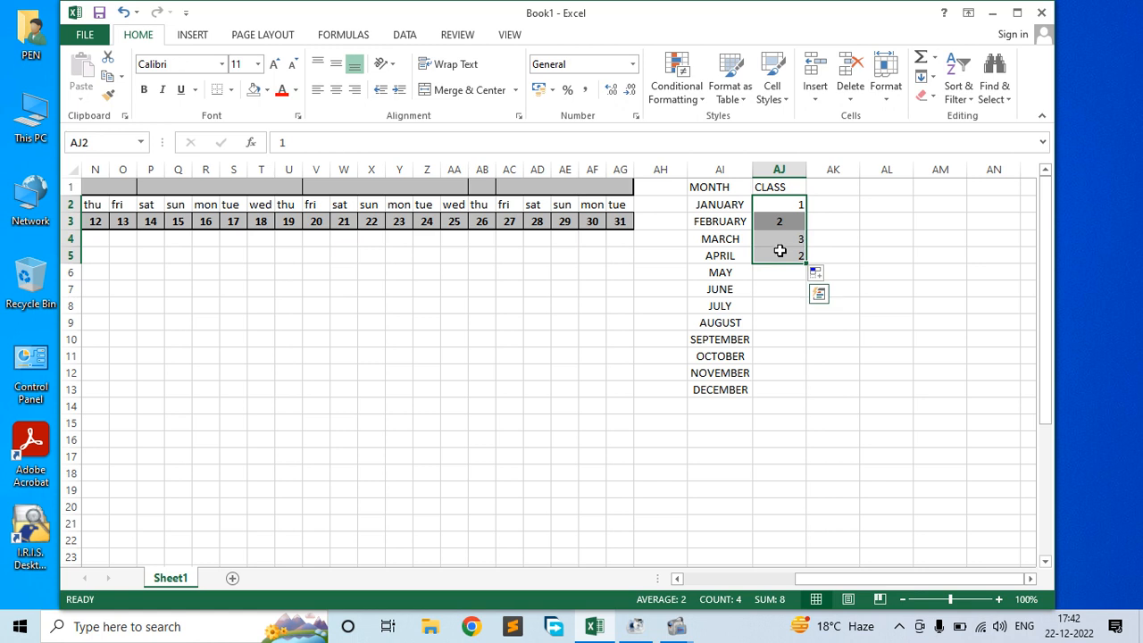
pyautogui.press('Delete')
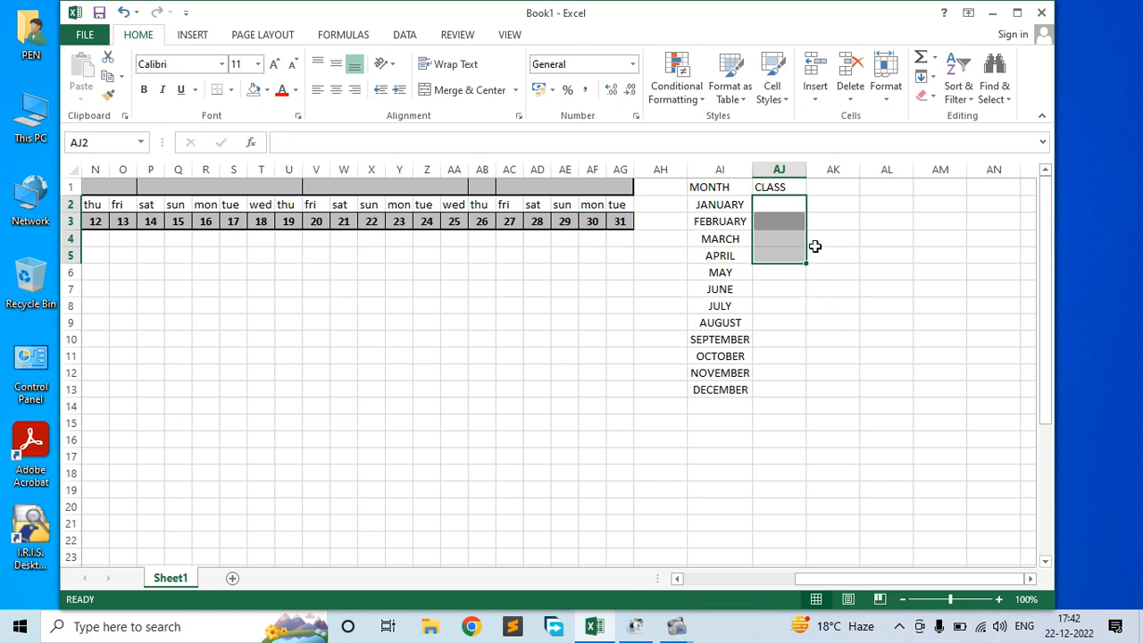
pyautogui.click(812, 241)
pyautogui.click(778, 170)
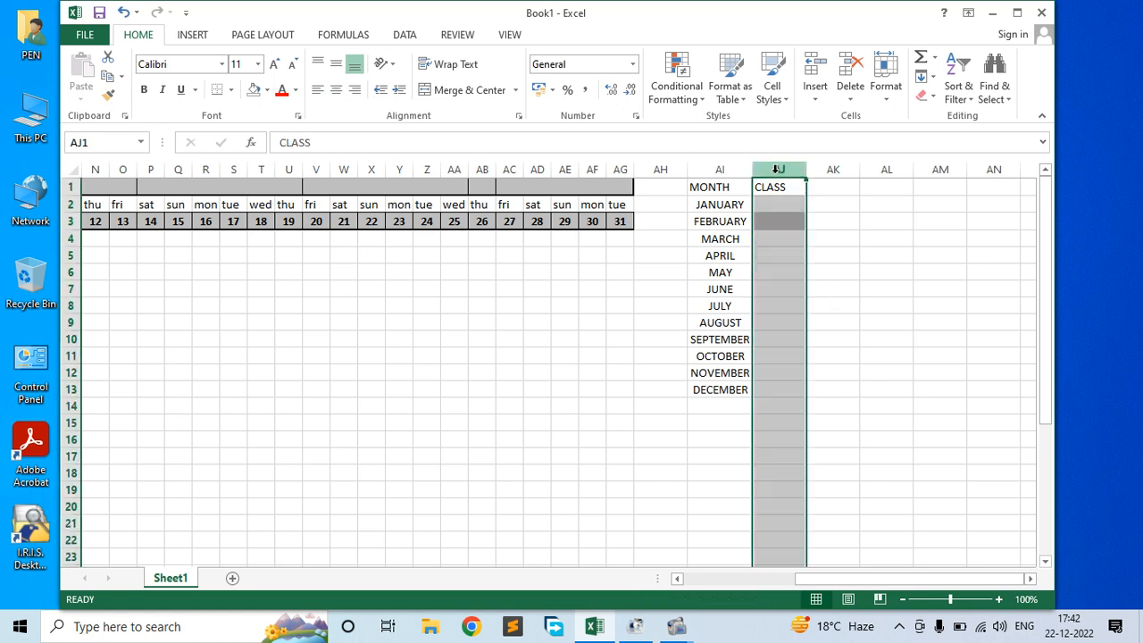
pyautogui.press('Delete')
# Enter the class number 2 in cell AJ3 beside FEBRUARY.
pyautogui.moveTo(777, 169); pyautogui.dragTo(944, 181)
pyautogui.click(500, 205)
pyautogui.click(458, 225)
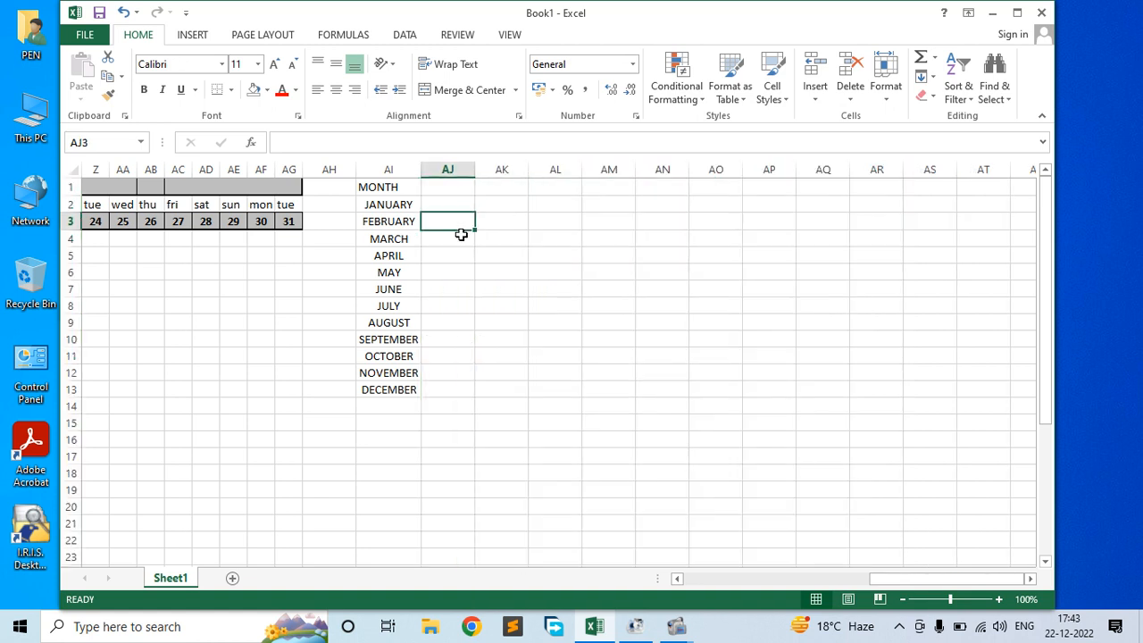
pyautogui.write('2')
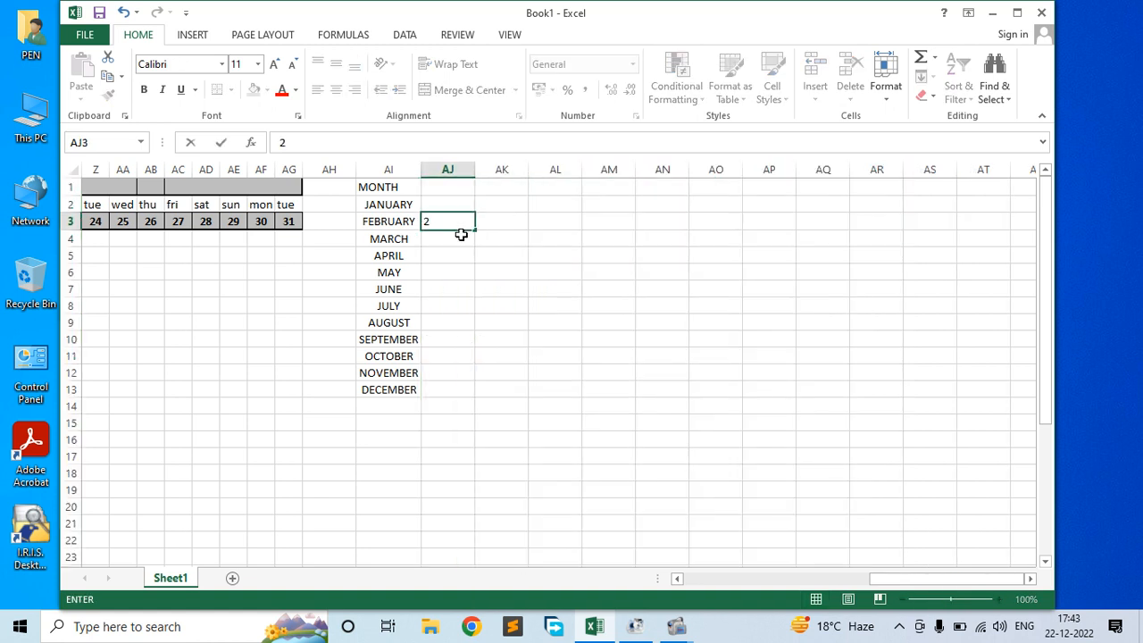
pyautogui.write('54//')
pyautogui.press('BackSpace')
pyautogui.press('BackSpace')
pyautogui.press('BackSpace')
pyautogui.press('Return')
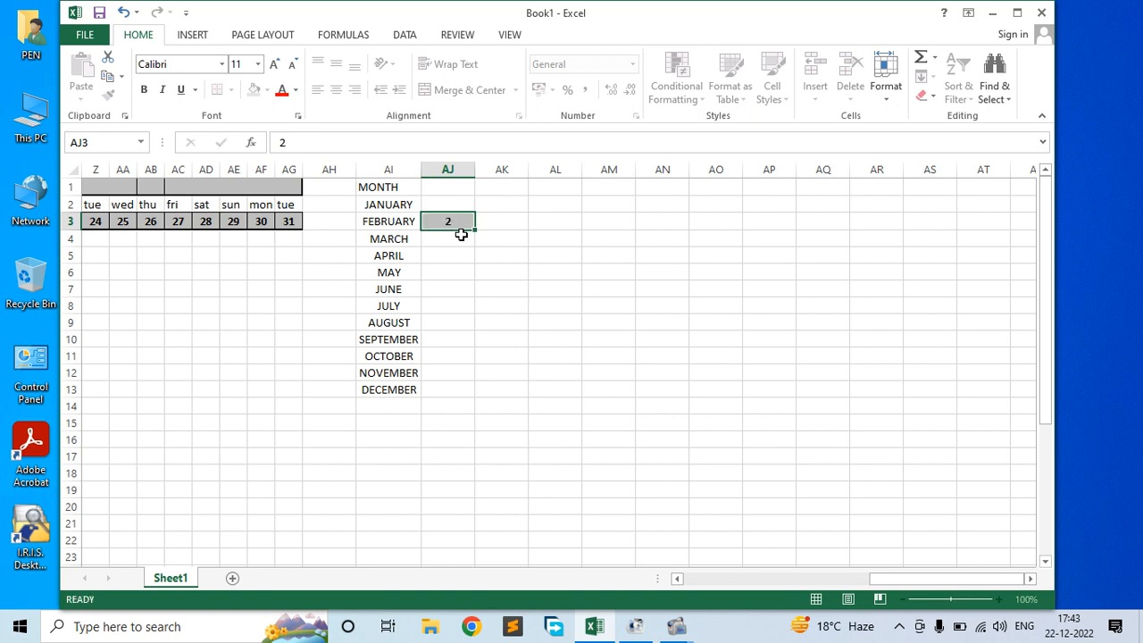
# Remove the grey fill from cell AJ3.
pyautogui.click(462, 261)
pyautogui.click(454, 223)
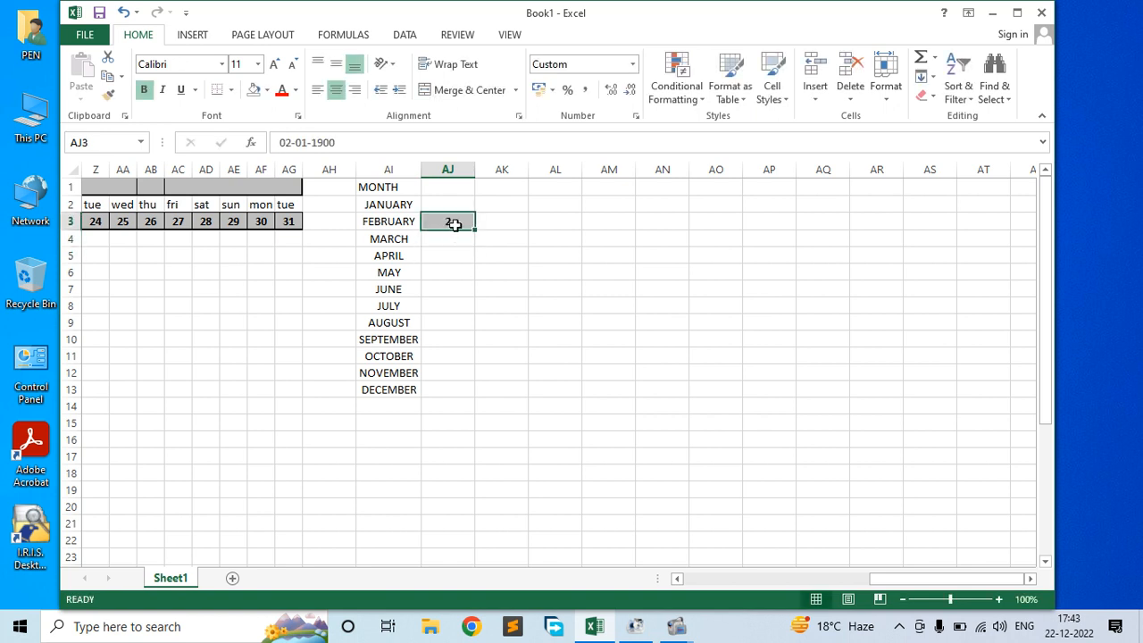
pyautogui.click(267, 90)
pyautogui.click(306, 239)
pyautogui.click(500, 255)
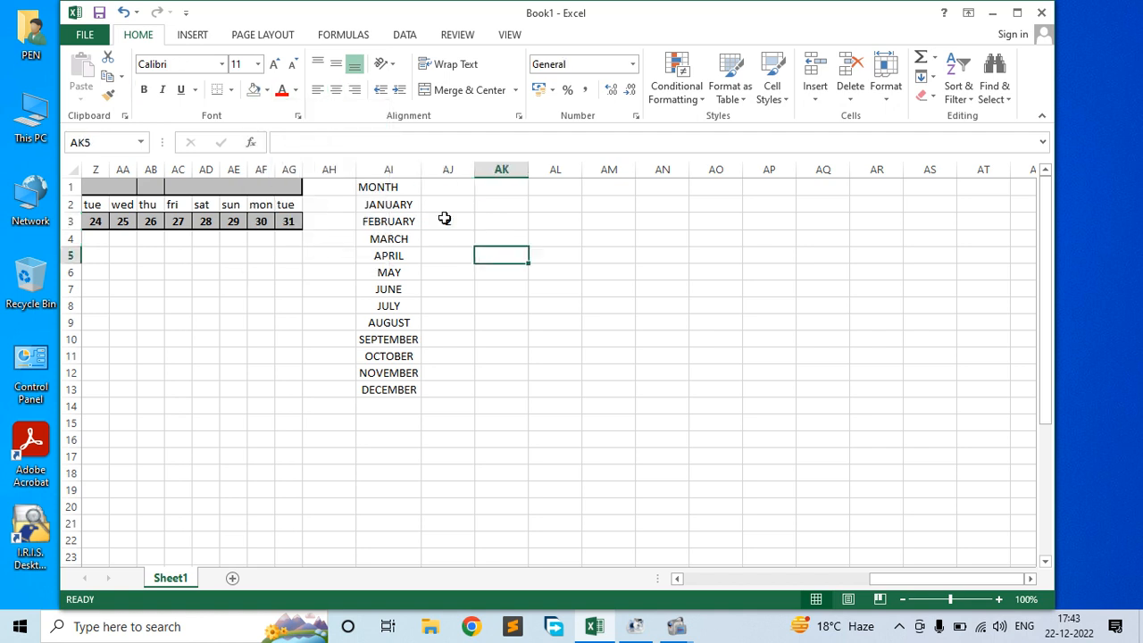
pyautogui.click(444, 219)
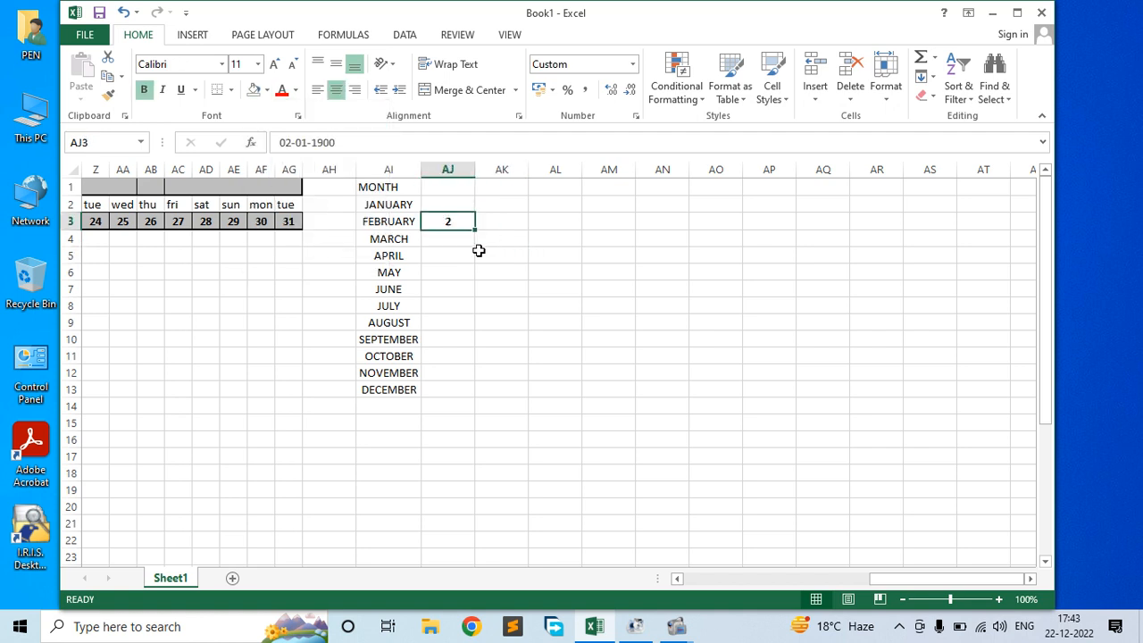
pyautogui.click(496, 254)
pyautogui.click(452, 223)
# Apply the General number format to cells AJ2:AJ13.
pyautogui.moveTo(452, 203); pyautogui.dragTo(459, 396)
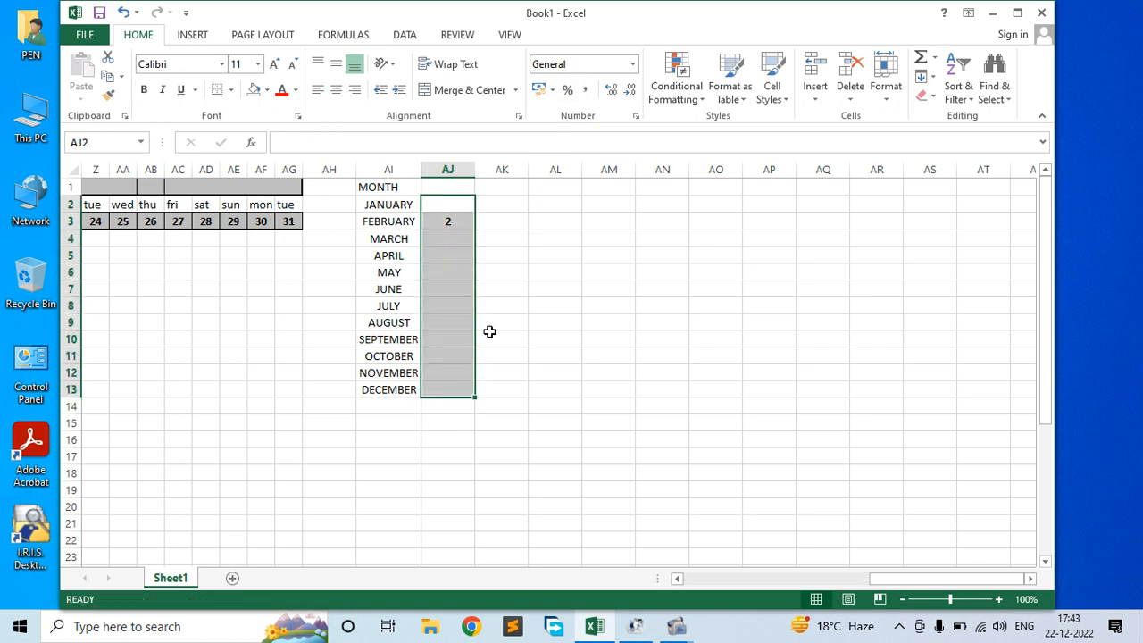
pyautogui.click(632, 66)
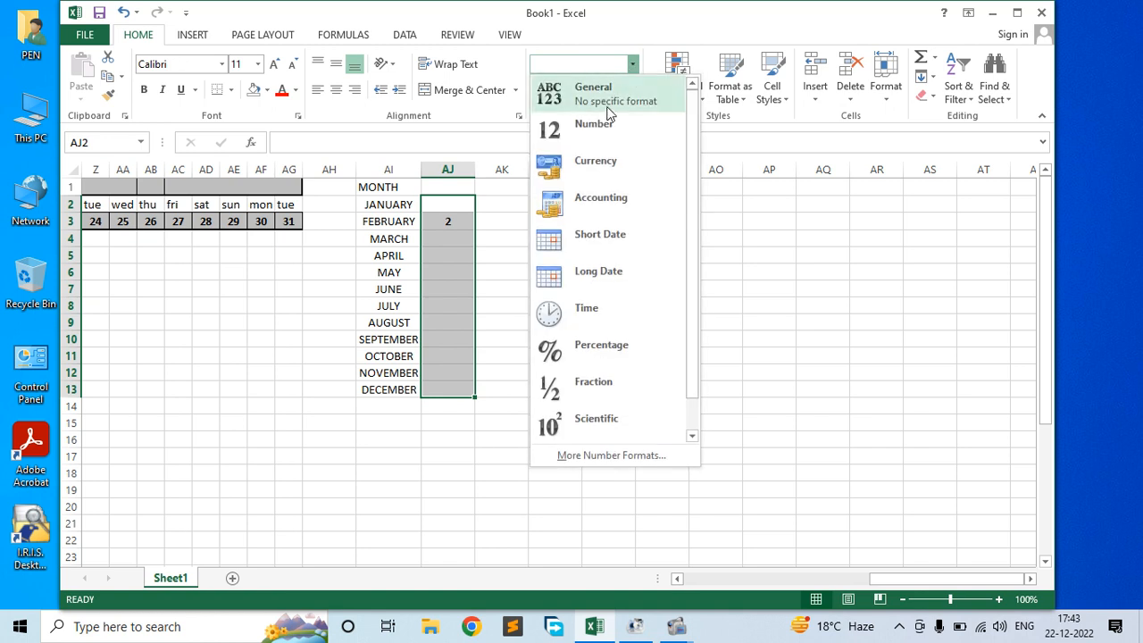
pyautogui.click(608, 108)
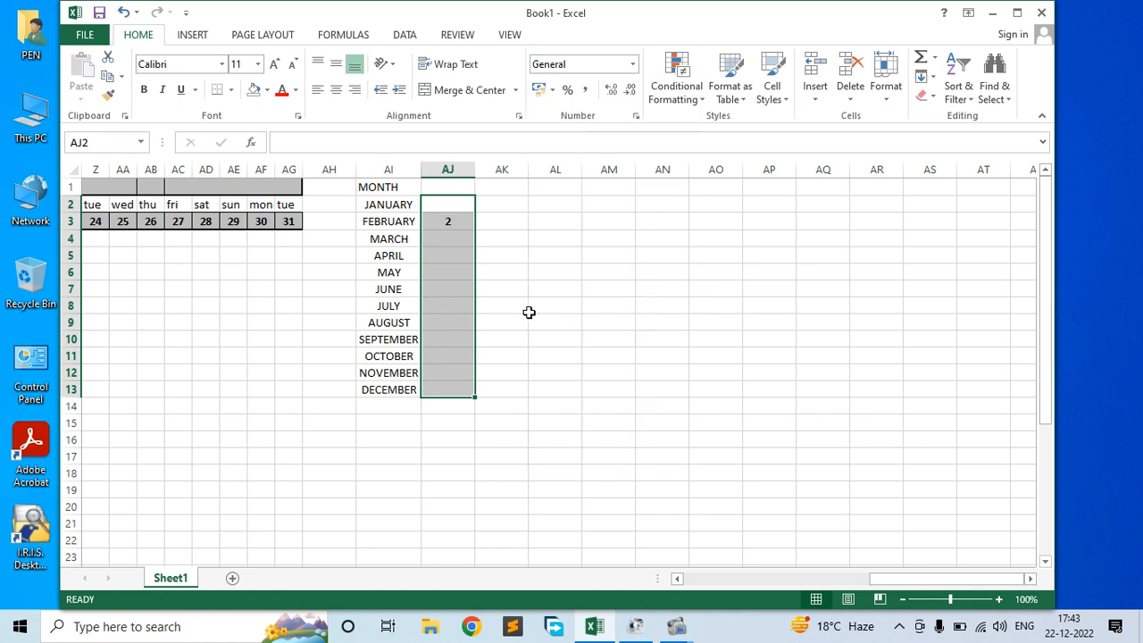
pyautogui.click(455, 255)
pyautogui.click(452, 237)
pyautogui.click(451, 200)
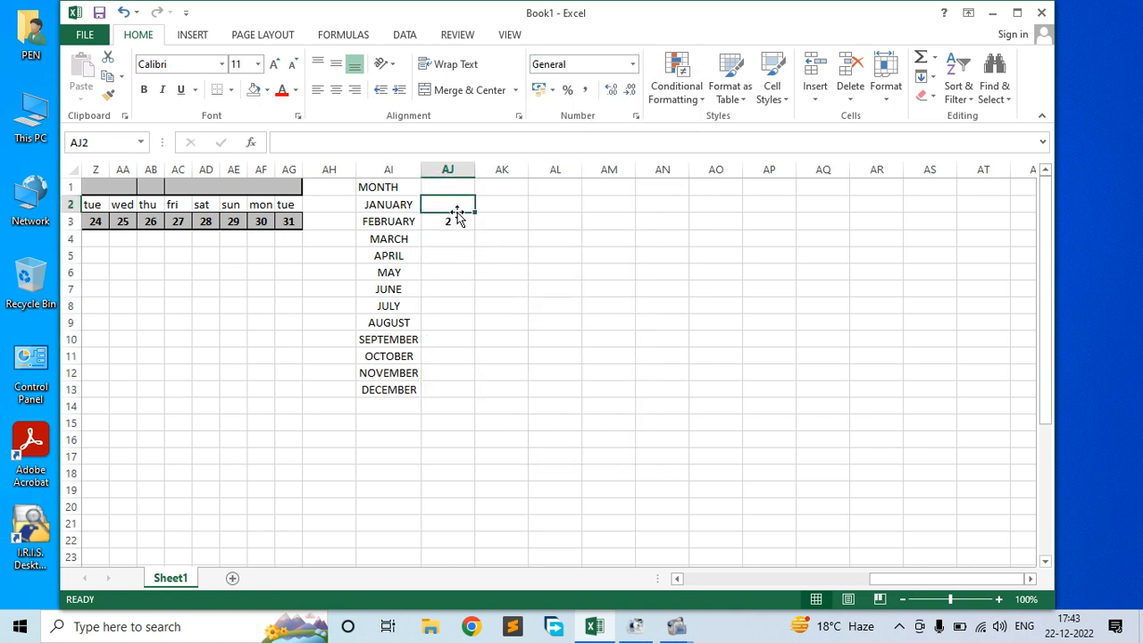
# Enter the heading CLASS in AJ1, with 1 in AJ2 and 3 in AJ4.
pyautogui.click(453, 184)
pyautogui.write('CLASS')
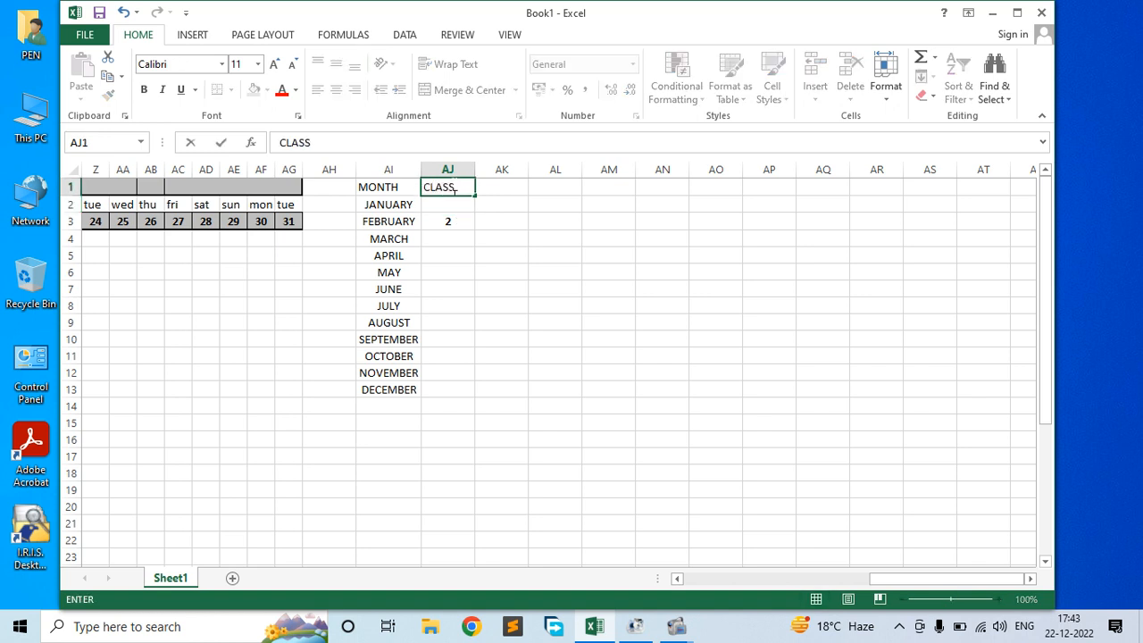
pyautogui.press('Return')
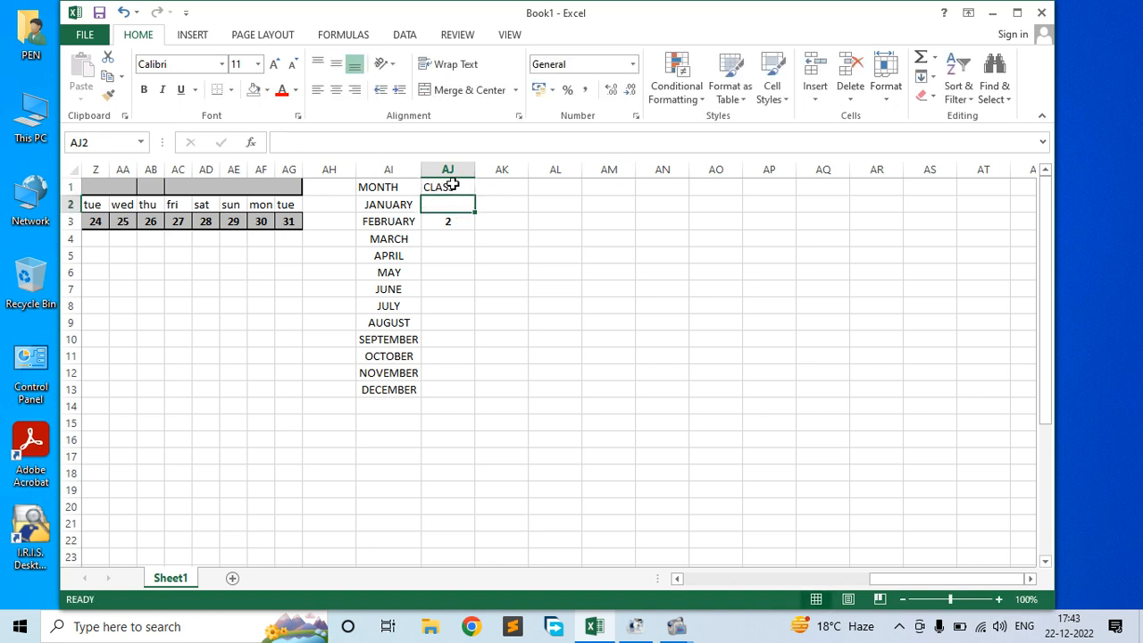
pyautogui.write('1')
pyautogui.press('Return')
pyautogui.press('Return')
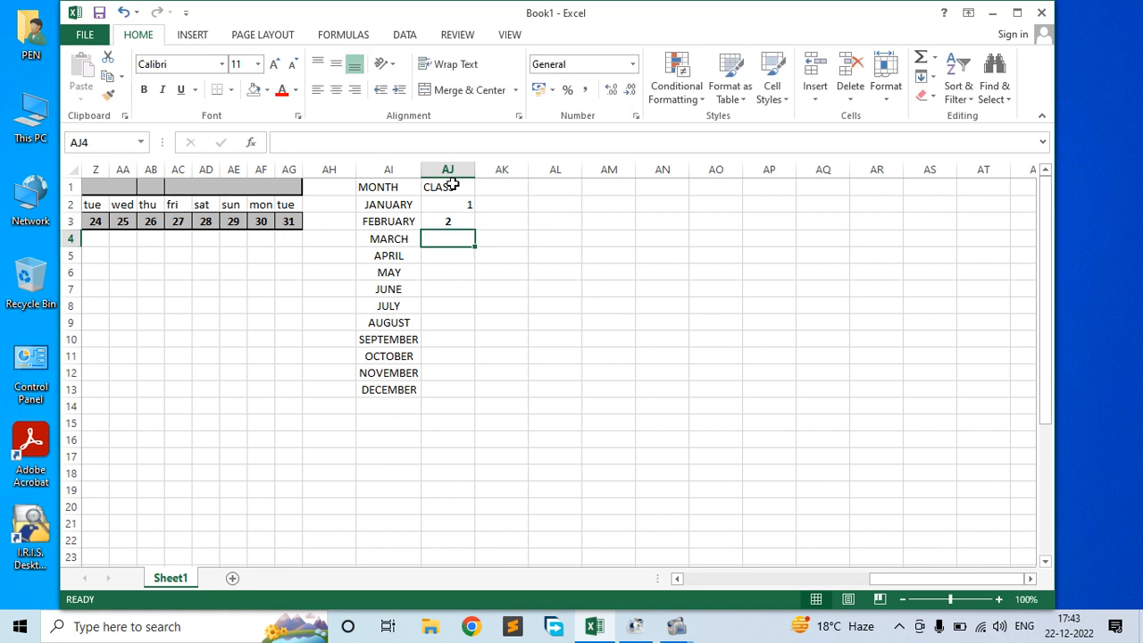
pyautogui.write('3')
pyautogui.press('Return')
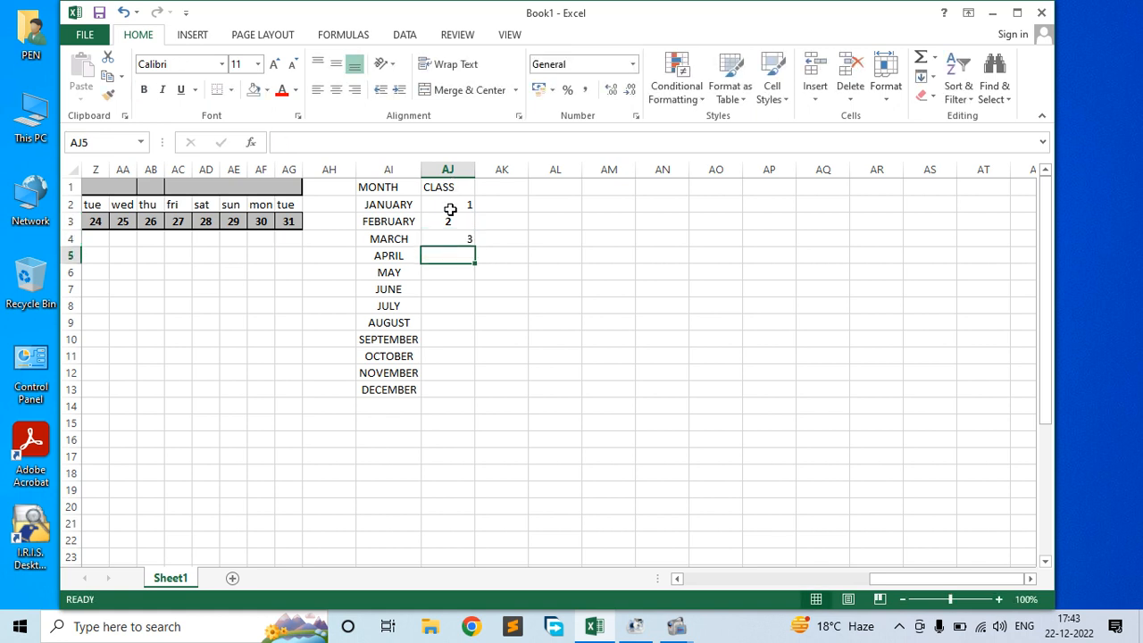
# Fill the class numbers from AJ2:AJ4 down to 12 in AJ13 and centre them.
pyautogui.moveTo(449, 209); pyautogui.dragTo(474, 260)
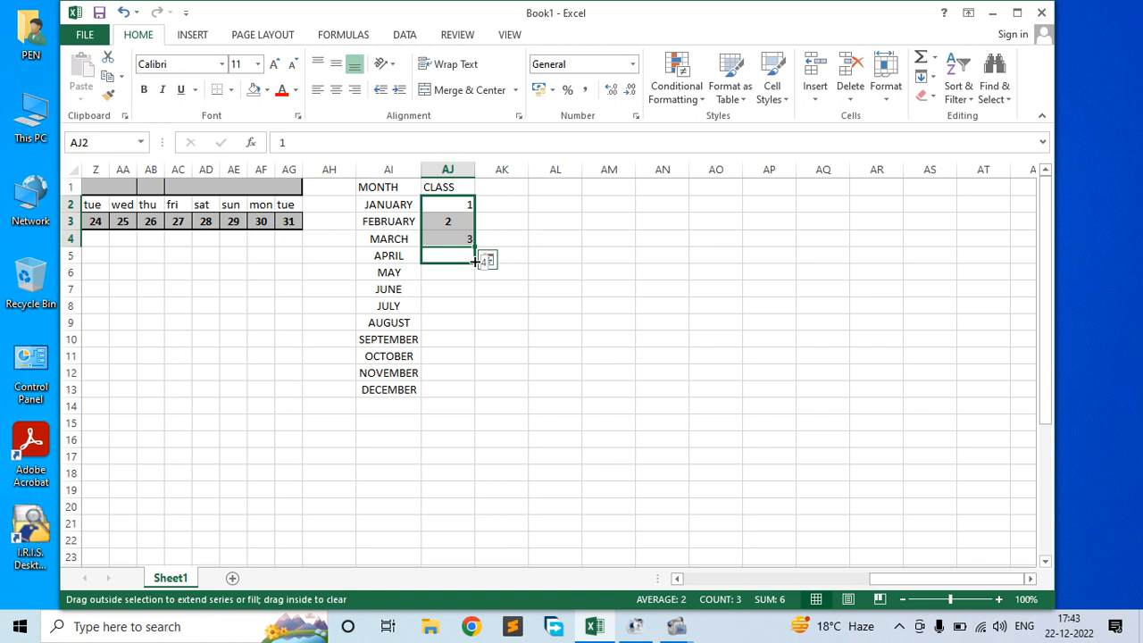
pyautogui.moveTo(474, 259); pyautogui.dragTo(473, 394)
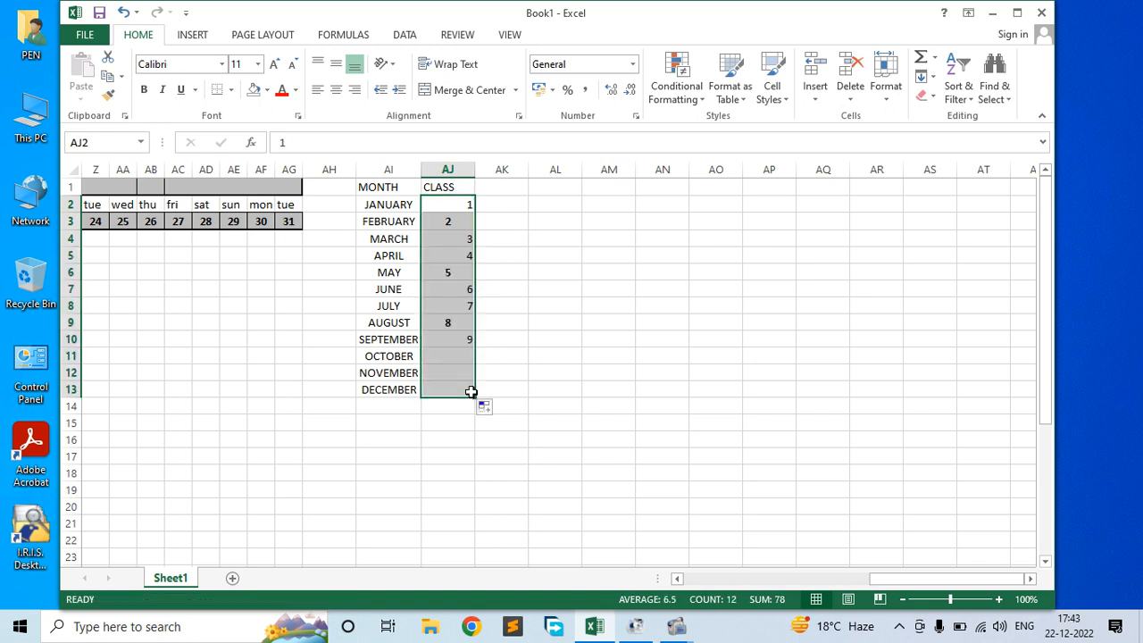
pyautogui.click(336, 90)
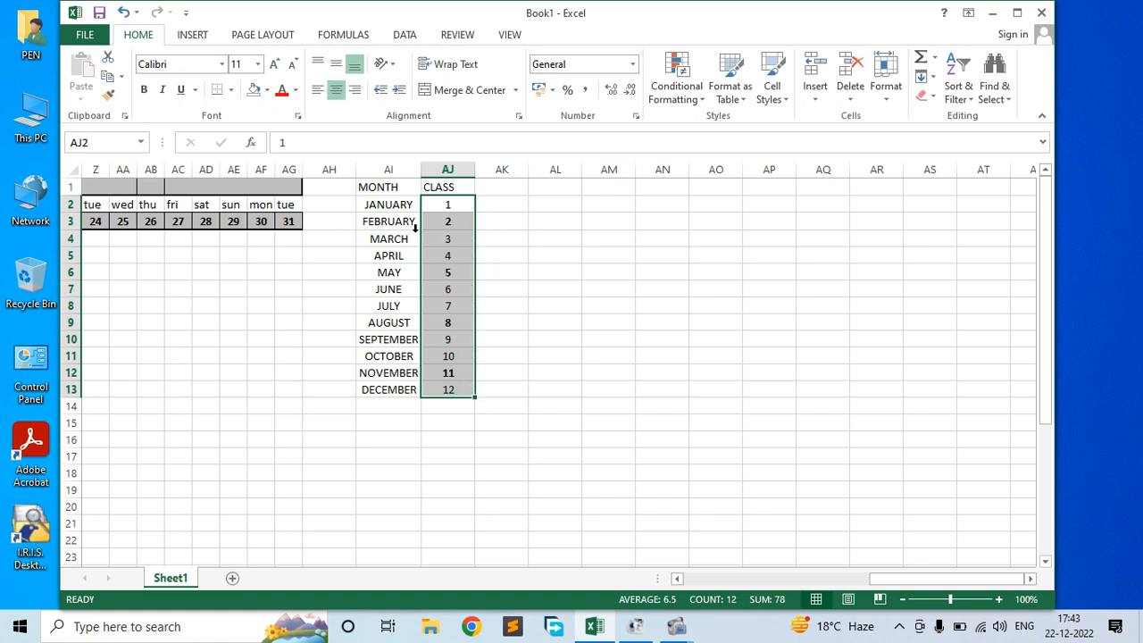
pyautogui.click(548, 306)
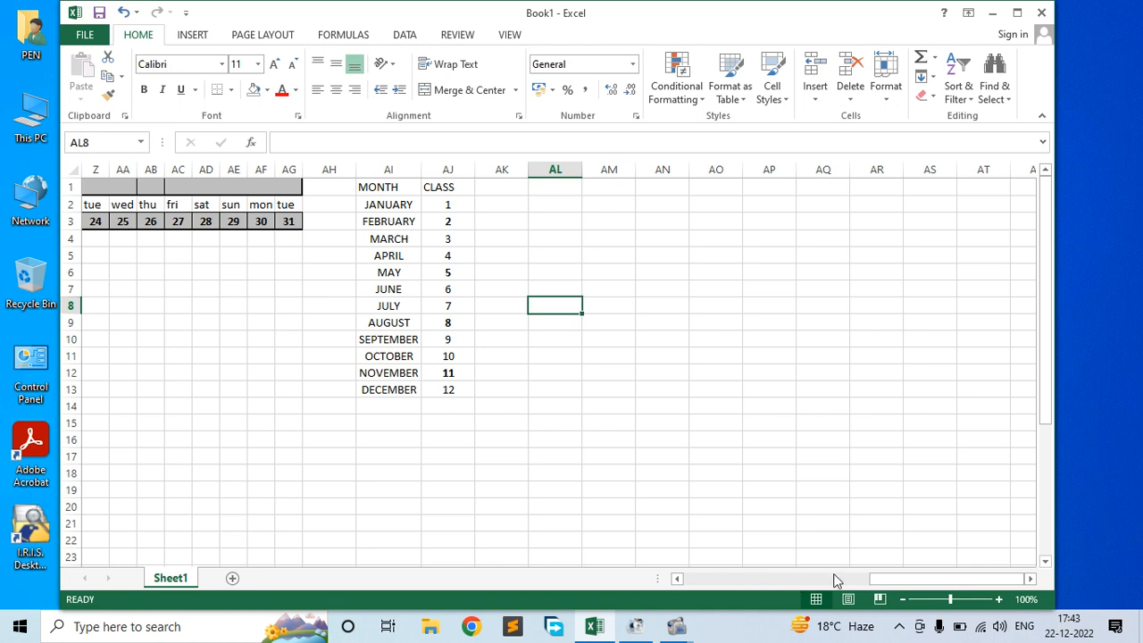
# Enter the label CLASS in the merged title-row cell J1:M1.
pyautogui.moveTo(885, 580); pyautogui.dragTo(688, 583)
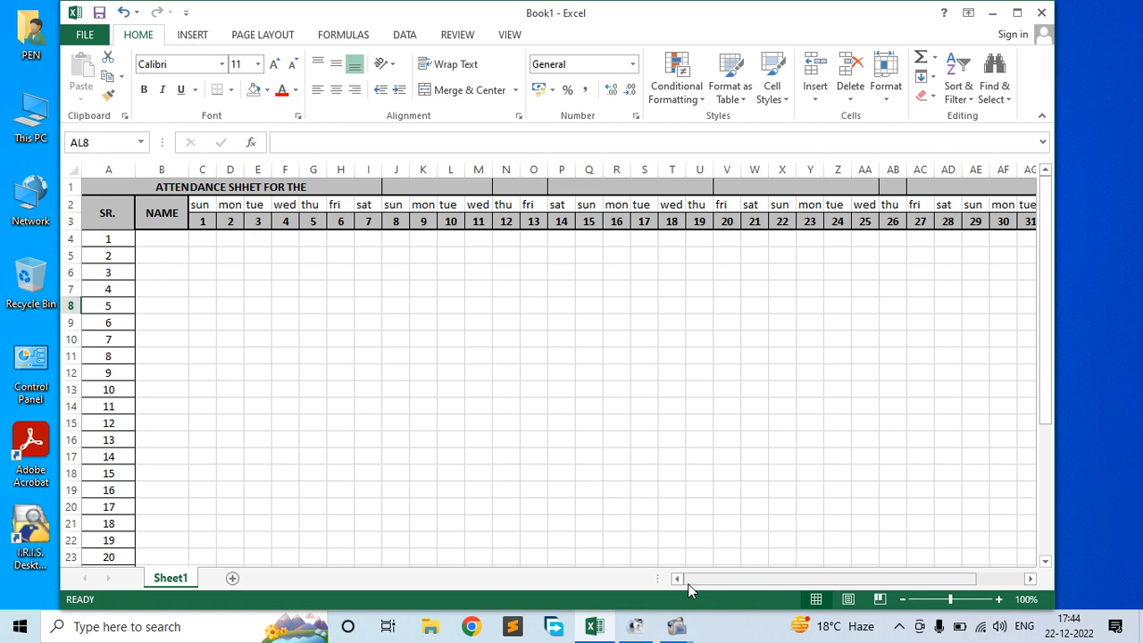
pyautogui.click(505, 322)
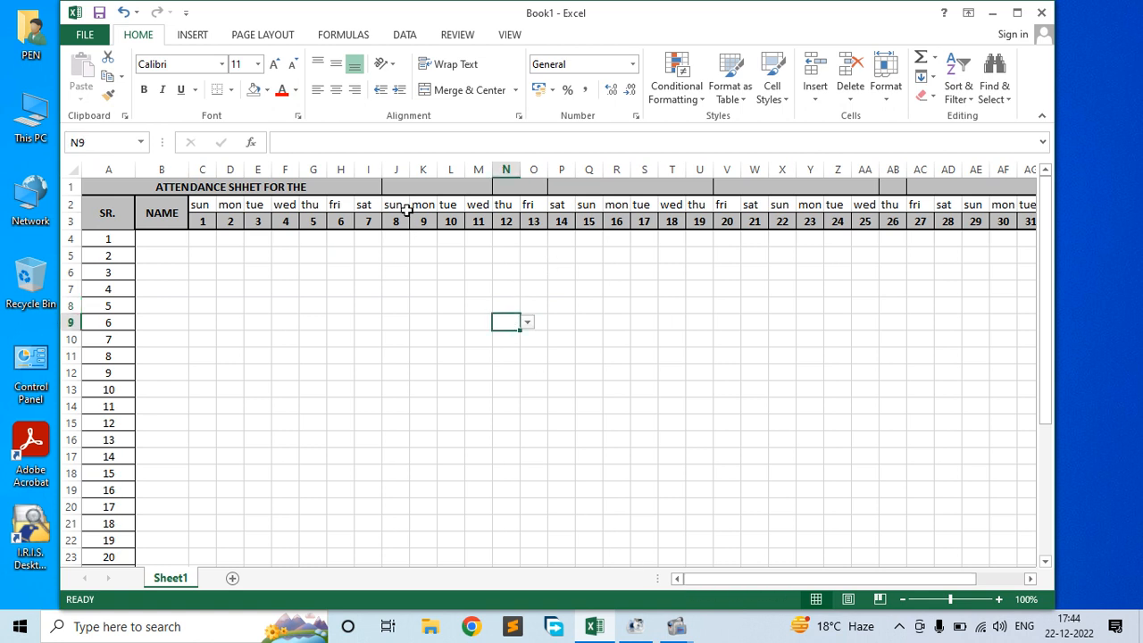
pyautogui.click(405, 188)
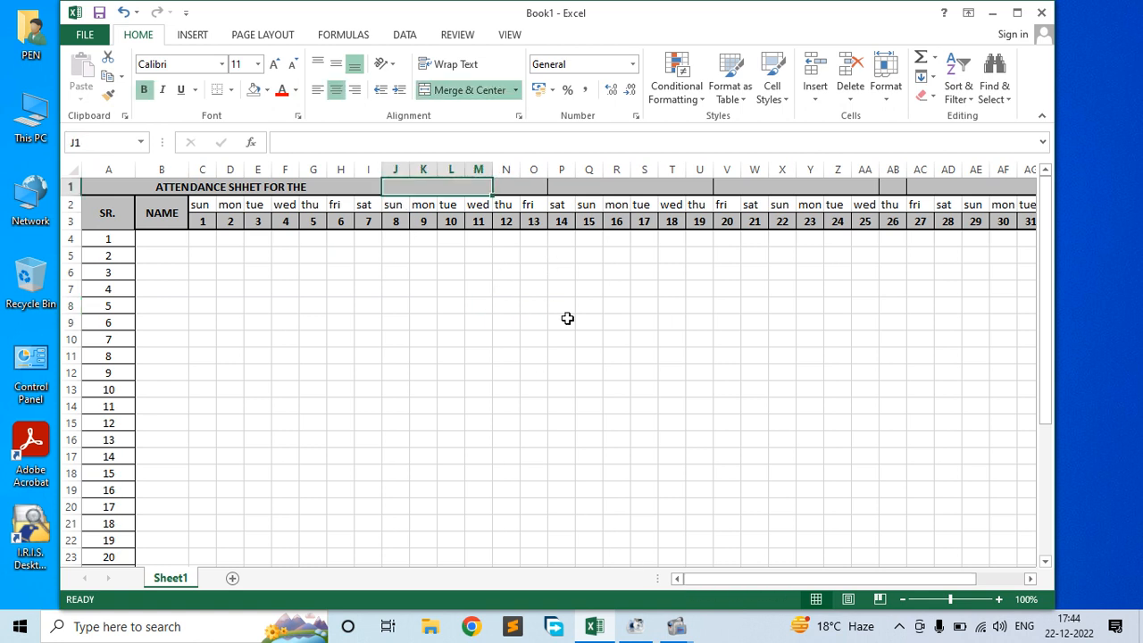
pyautogui.write('CLASS')
pyautogui.press('Tab')
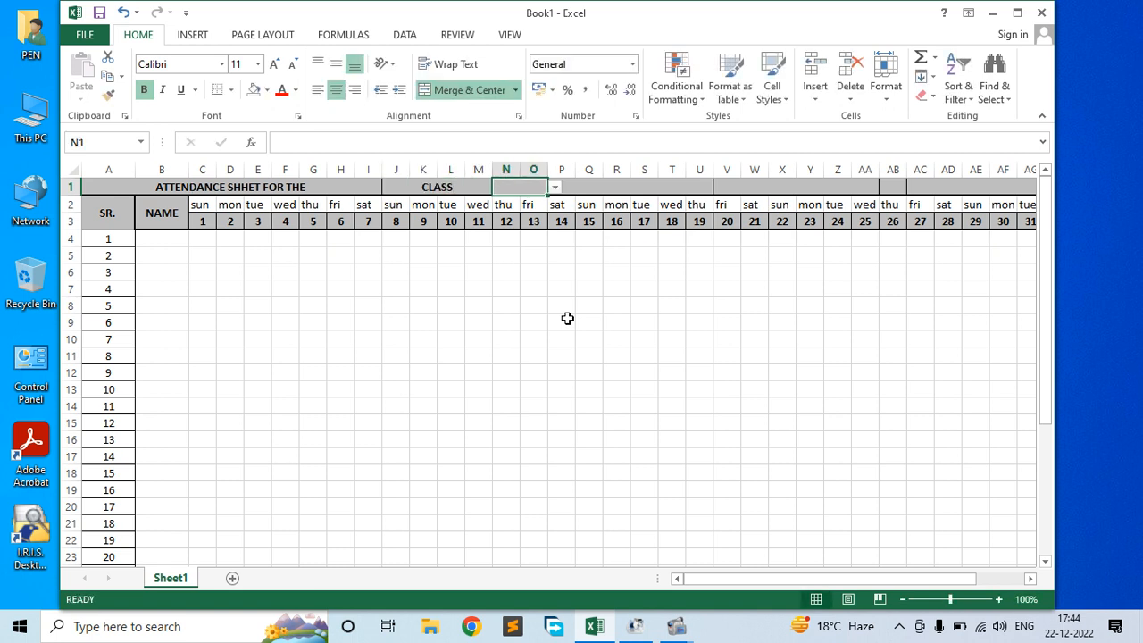
# Enter the label MONTH in the merged title-row cell P1:U1.
pyautogui.click(569, 353)
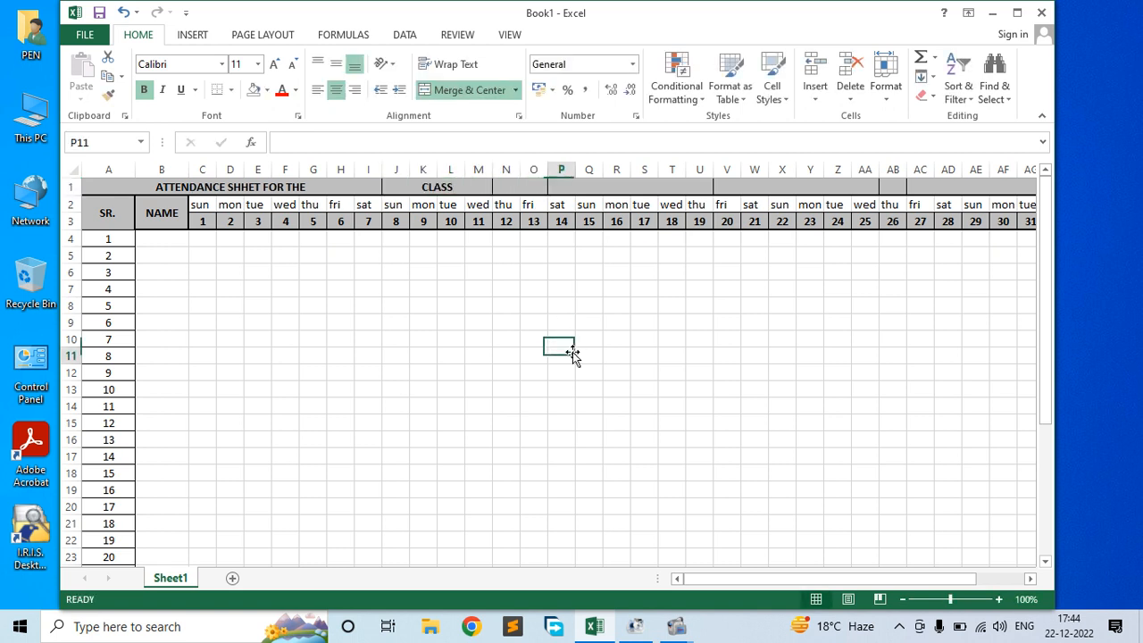
pyautogui.click(656, 187)
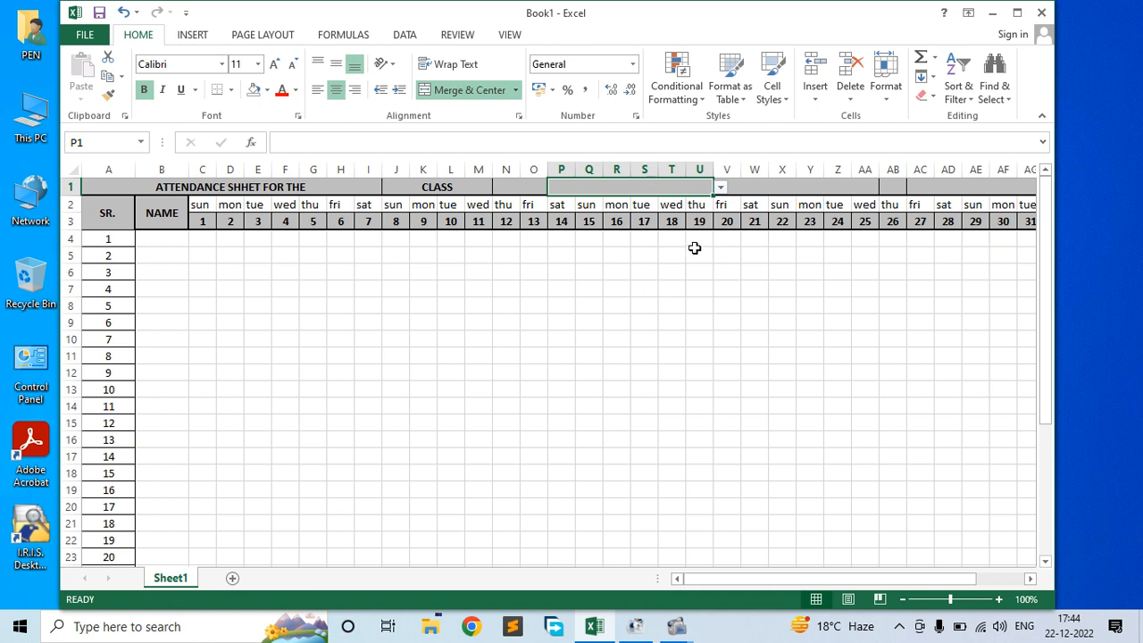
pyautogui.write('MONTH')
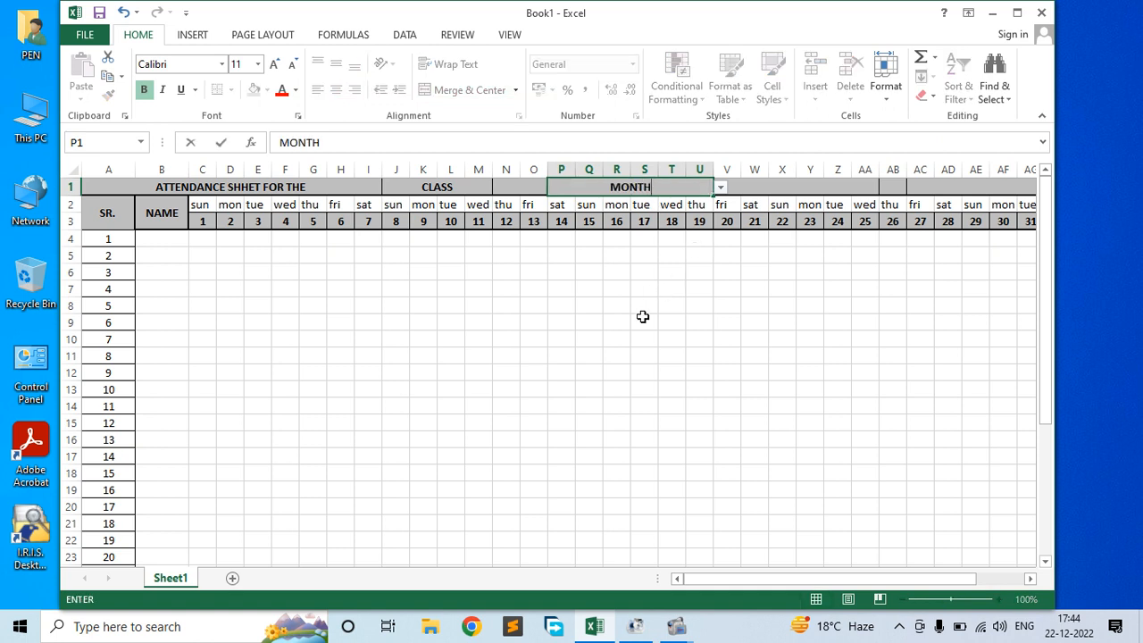
pyautogui.press('Return')
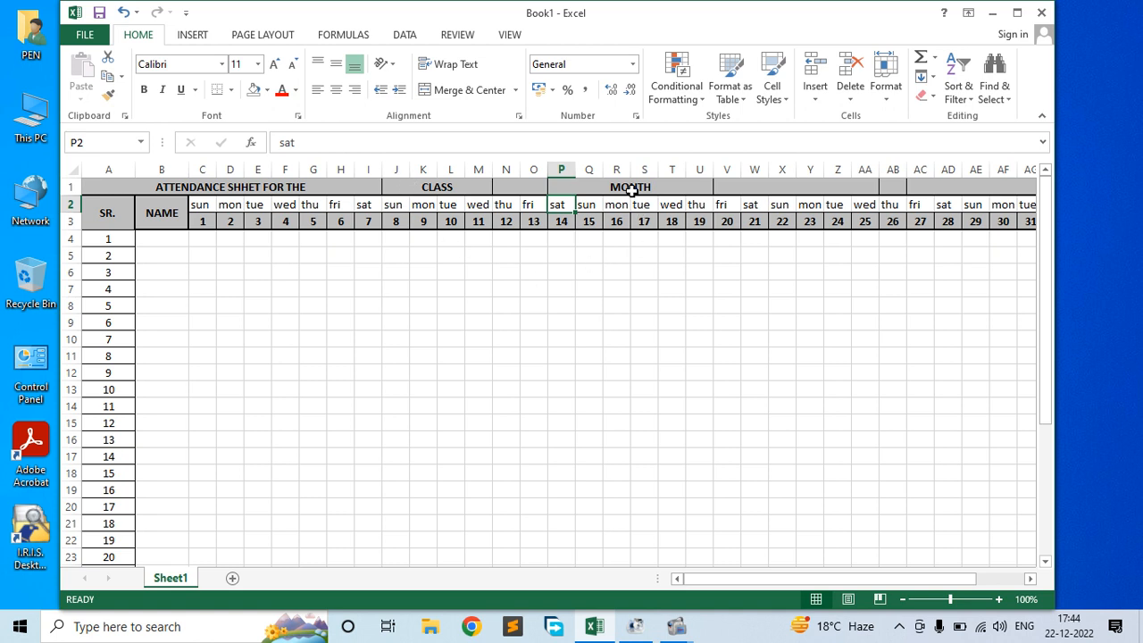
pyautogui.click(639, 358)
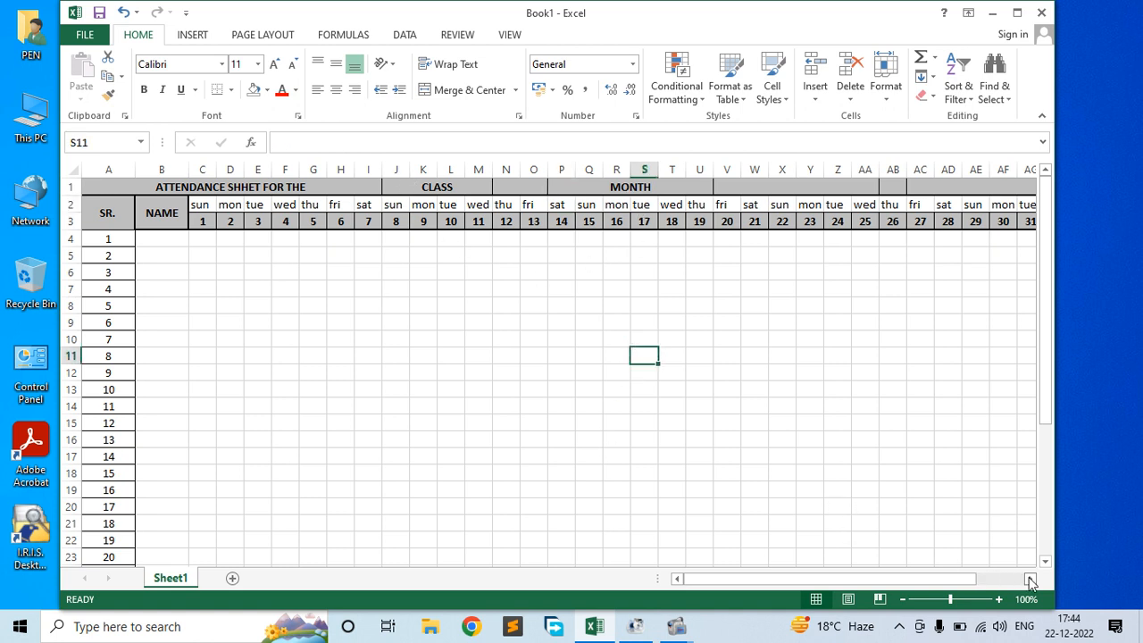
# Delete the existing defined name MONTH, which refers to another workbook.
pyautogui.moveTo(1030, 581); pyautogui.dragTo(1023, 578)
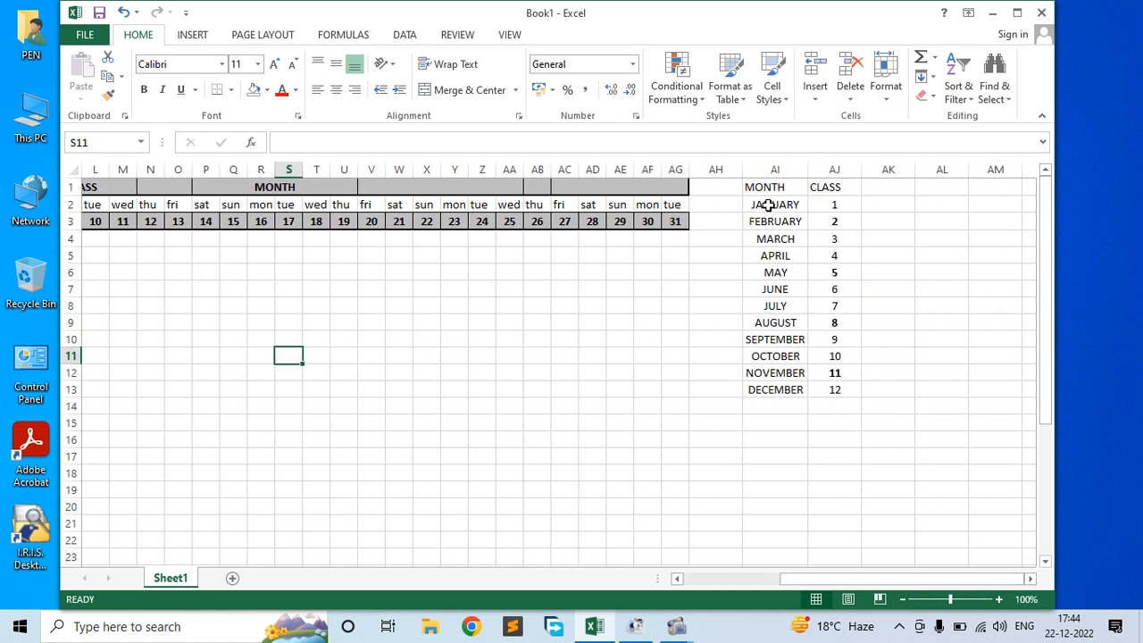
pyautogui.moveTo(768, 205); pyautogui.dragTo(771, 388)
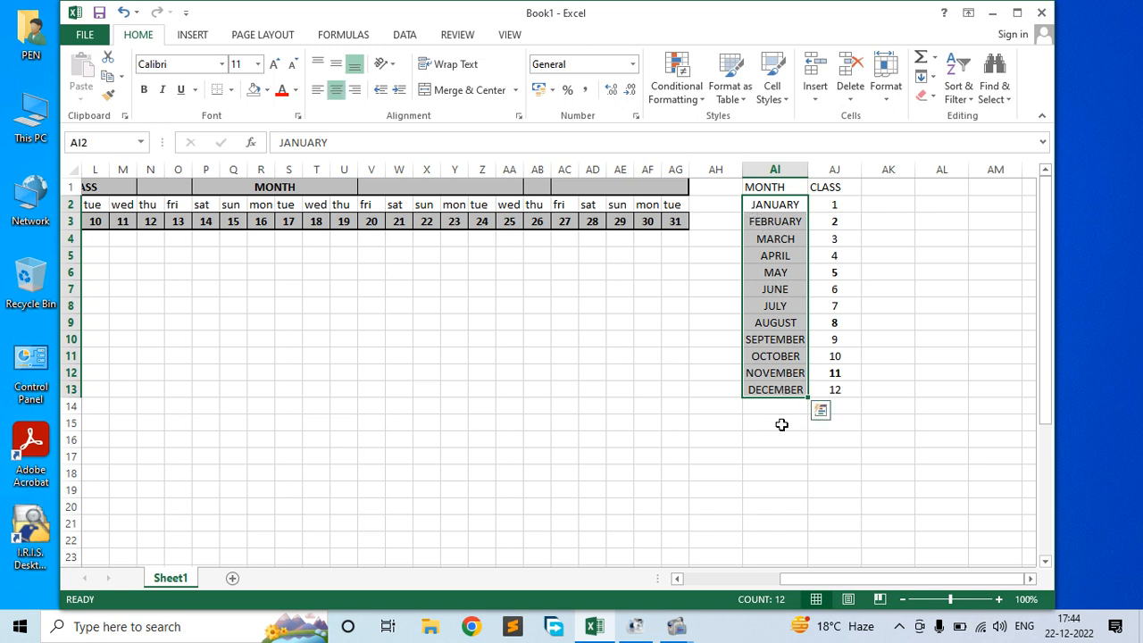
pyautogui.click(332, 35)
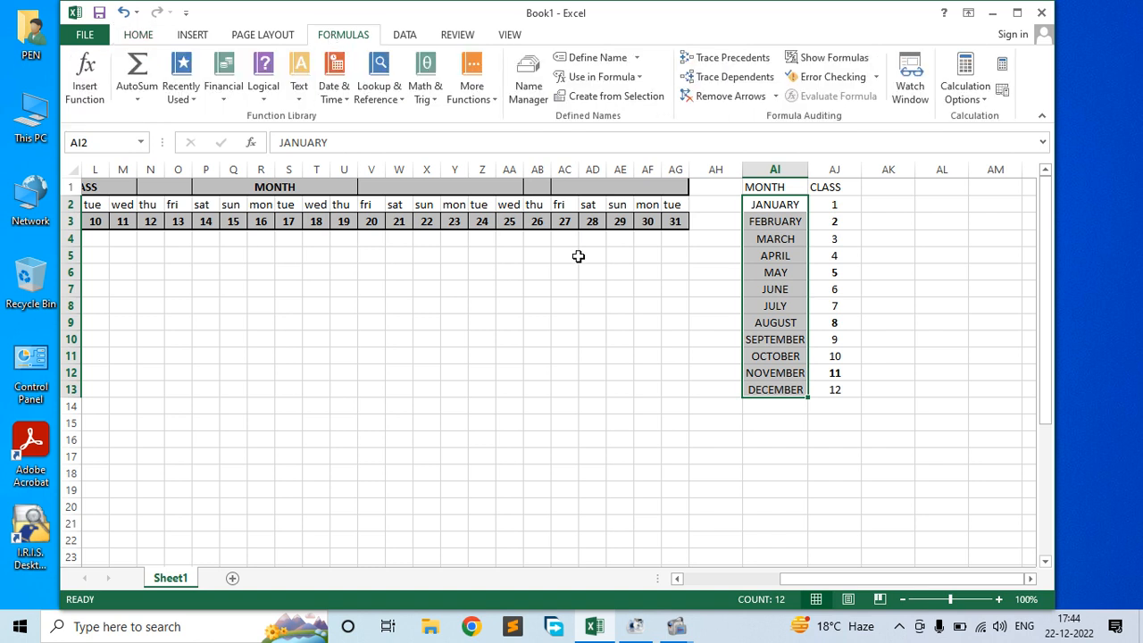
pyautogui.click(529, 89)
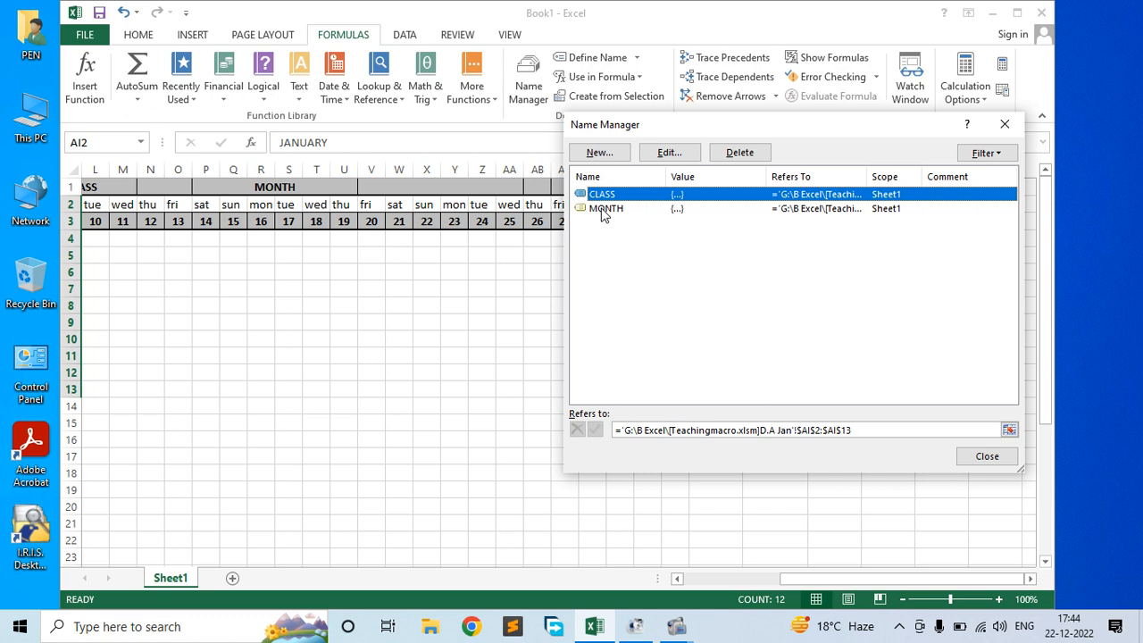
pyautogui.click(603, 209)
pyautogui.click(739, 153)
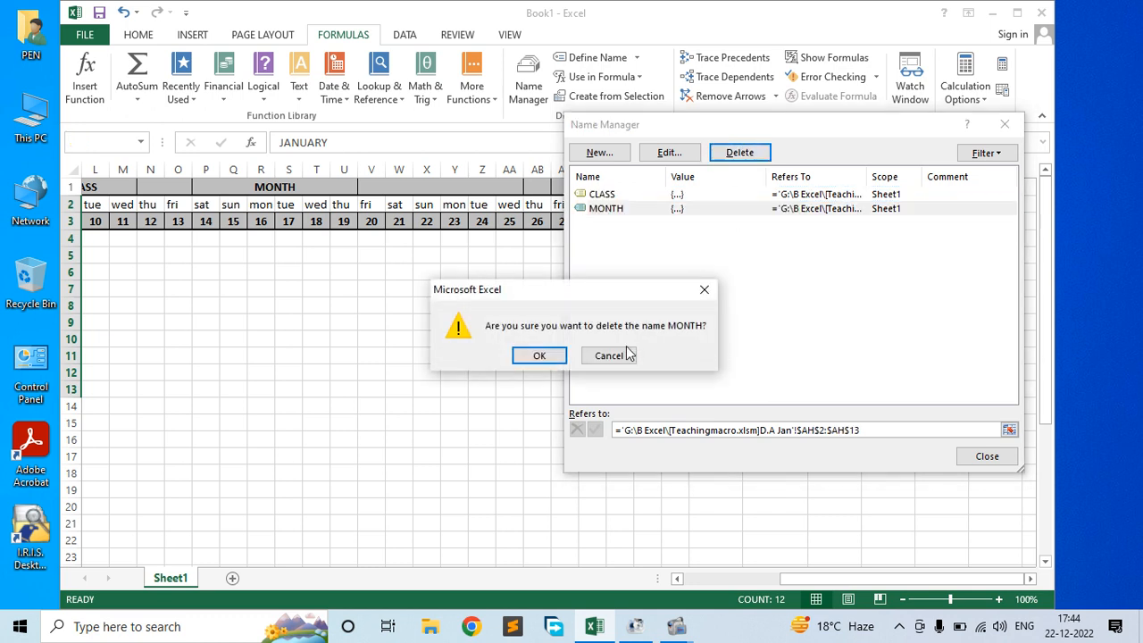
pyautogui.click(539, 355)
# Delete the existing defined name CLASS from the workbook's names.
pyautogui.click(624, 194)
pyautogui.click(669, 152)
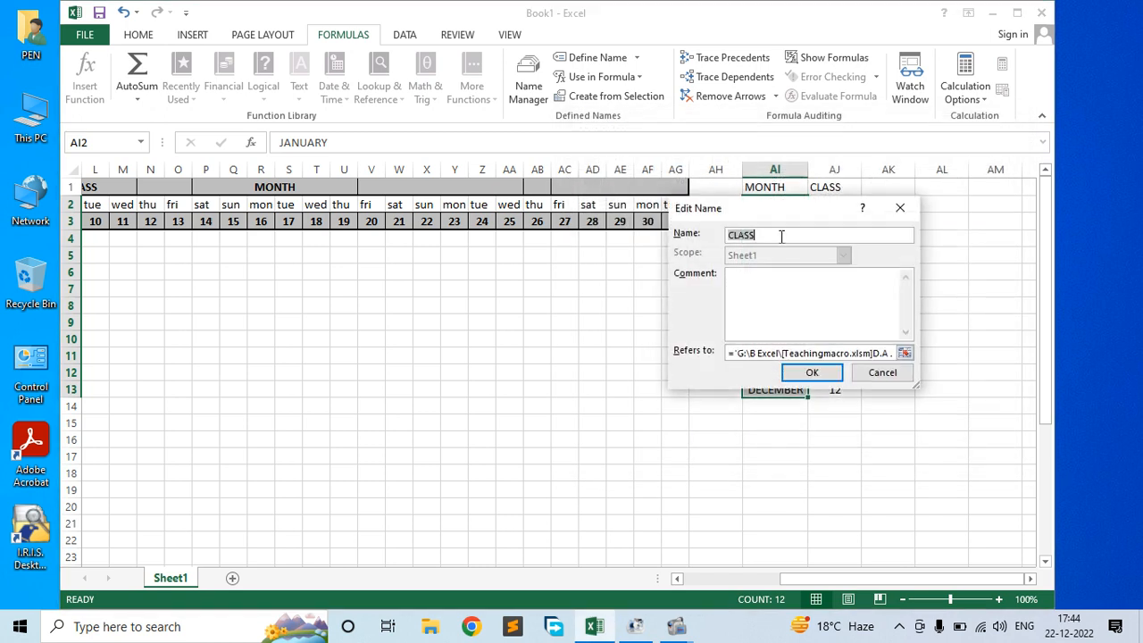
pyautogui.click(811, 372)
pyautogui.click(755, 153)
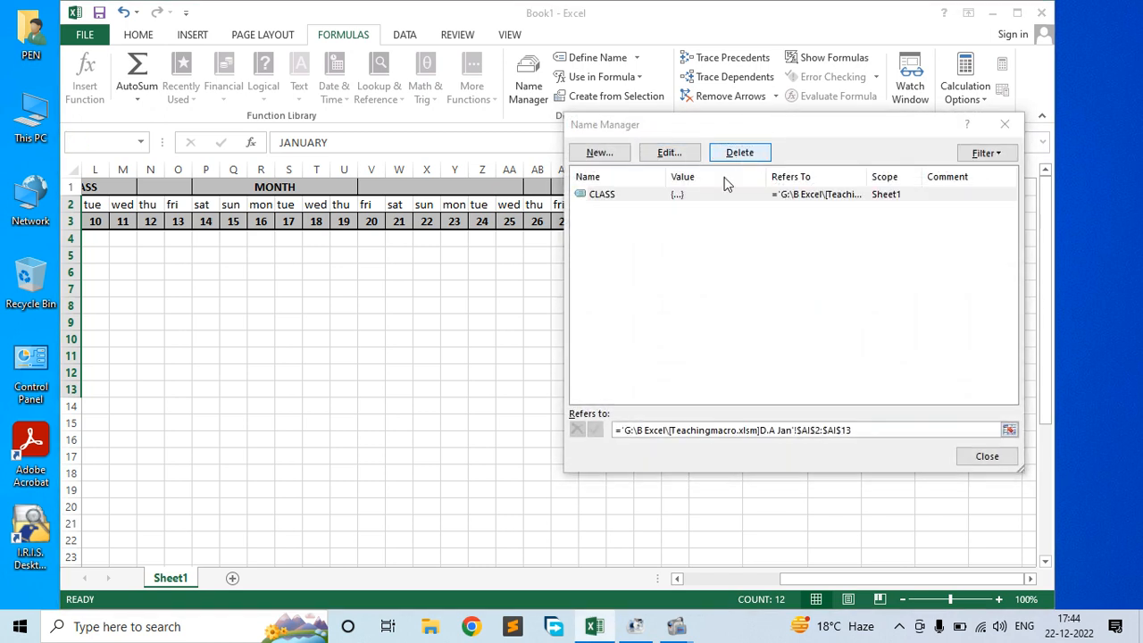
pyautogui.click(541, 355)
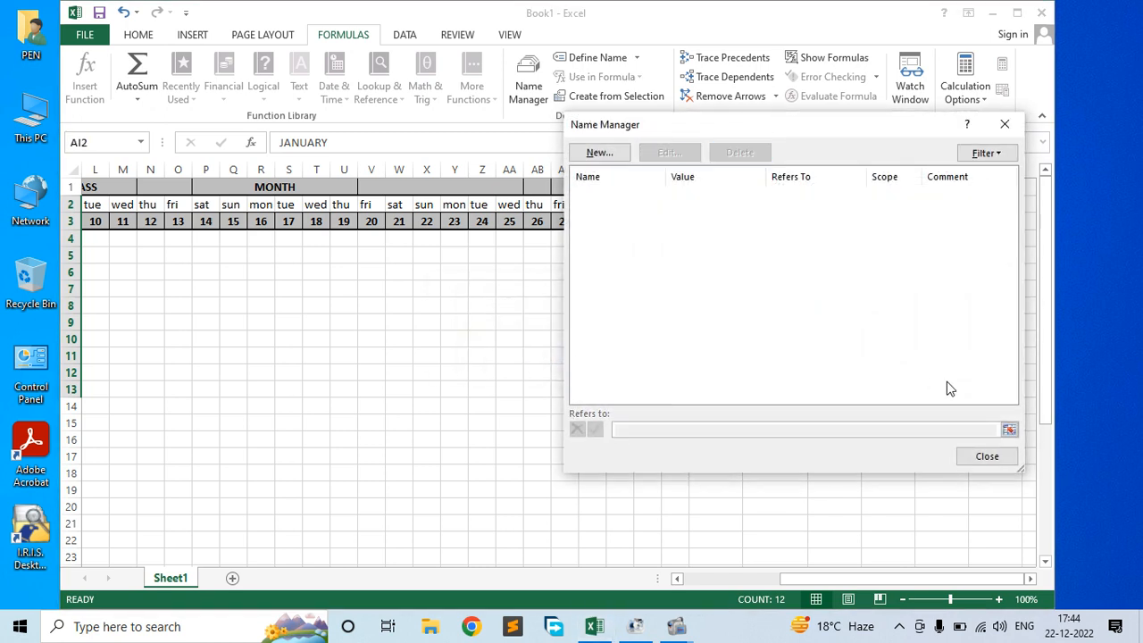
pyautogui.click(986, 457)
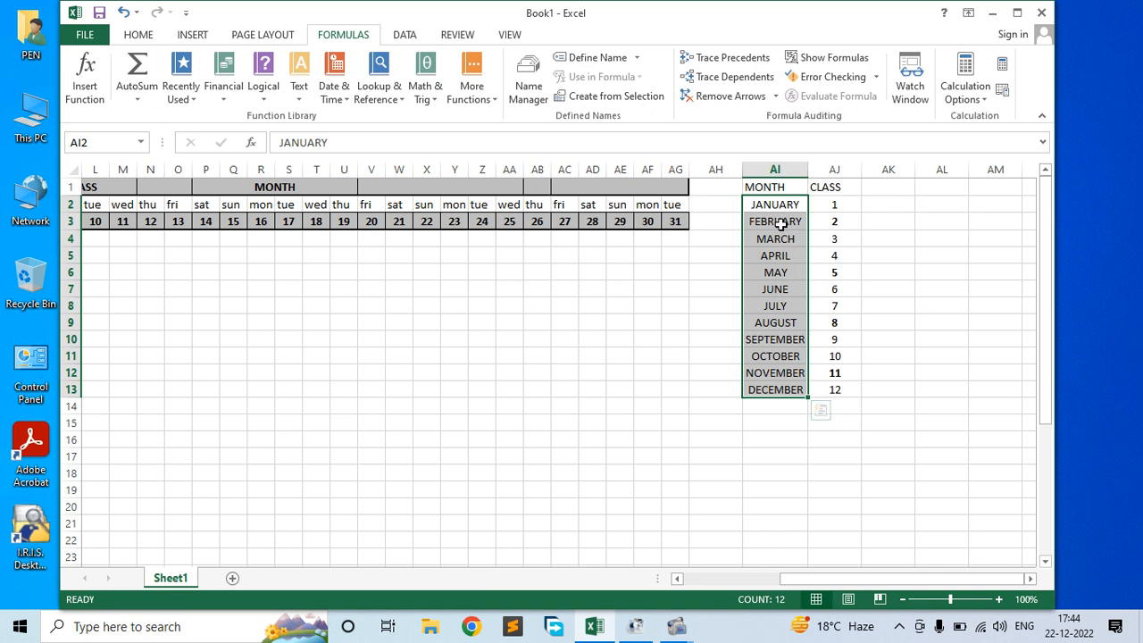
# Define the workbook-scoped name MONTH for the month list in AI2:AI13.
pyautogui.click(595, 58)
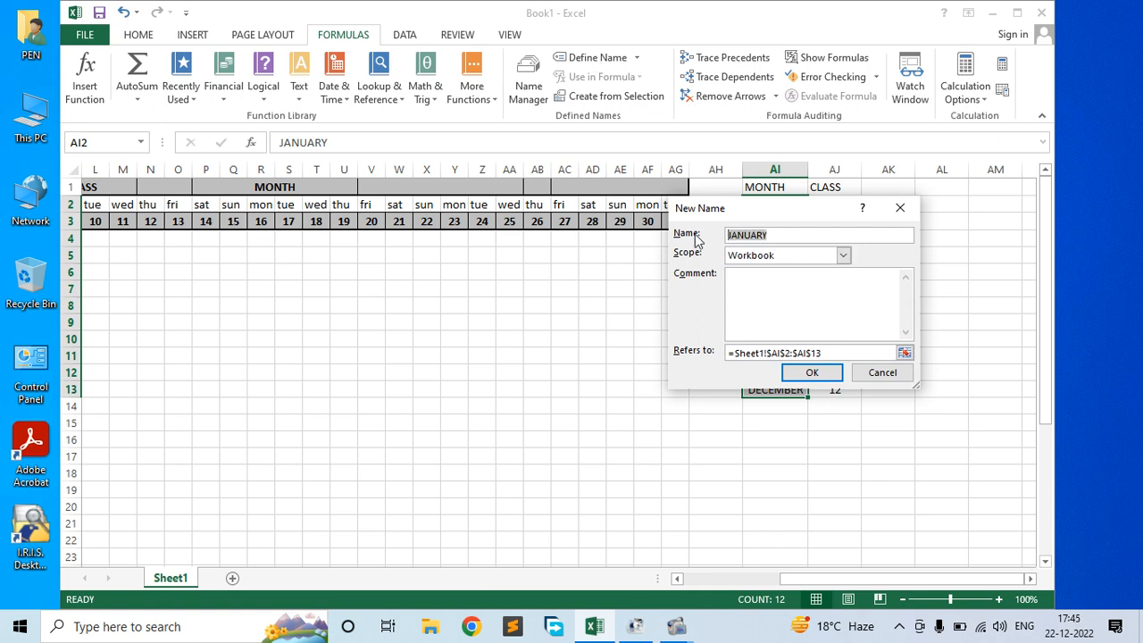
pyautogui.write('MONTH')
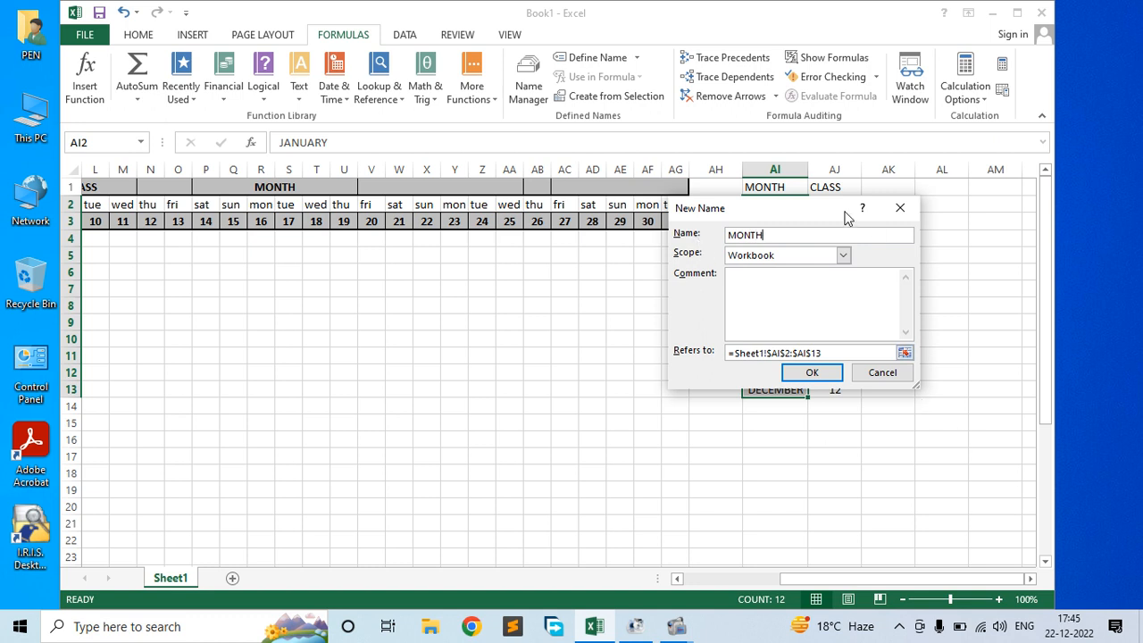
pyautogui.moveTo(792, 212); pyautogui.dragTo(546, 294)
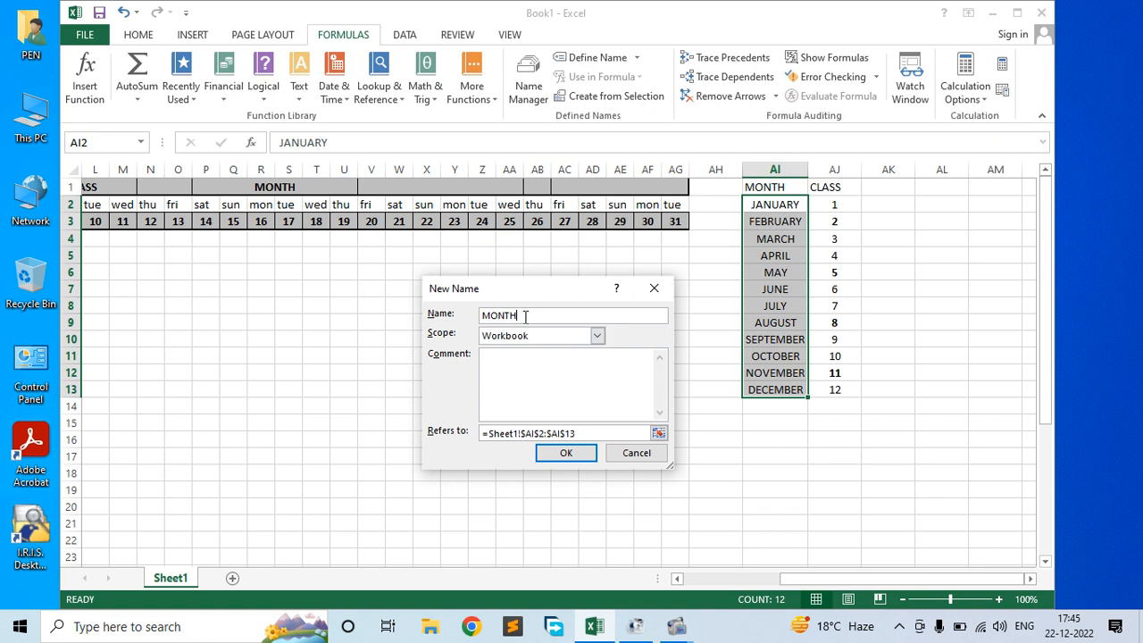
pyautogui.click(581, 453)
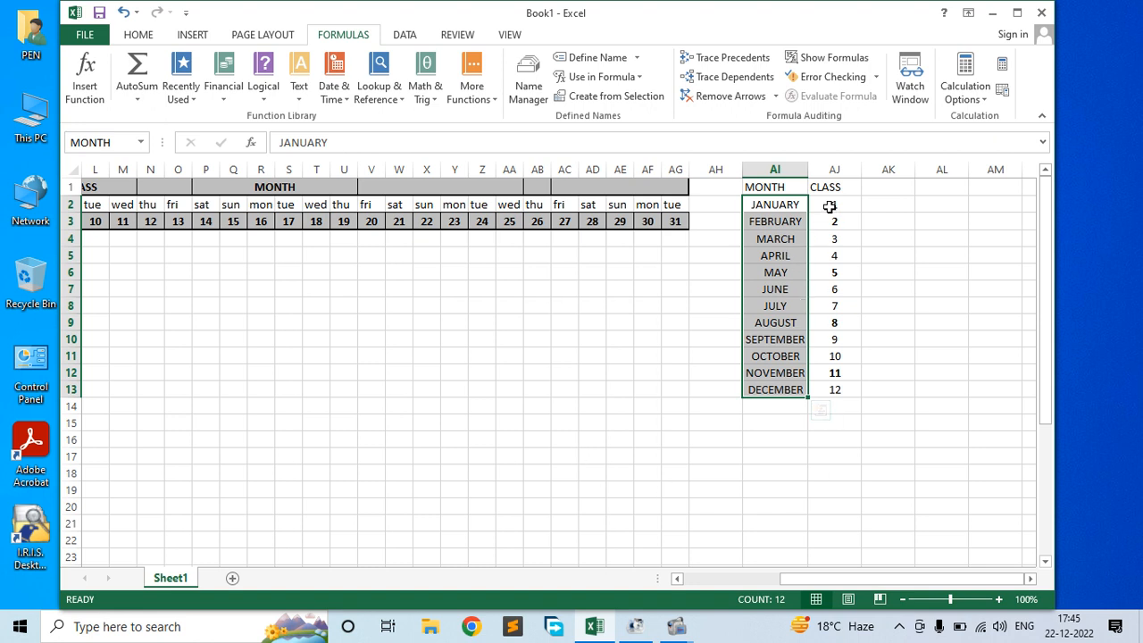
# Define the workbook-scoped name CLASS for the class numbers in AJ2:AJ13.
pyautogui.moveTo(832, 207); pyautogui.dragTo(846, 388)
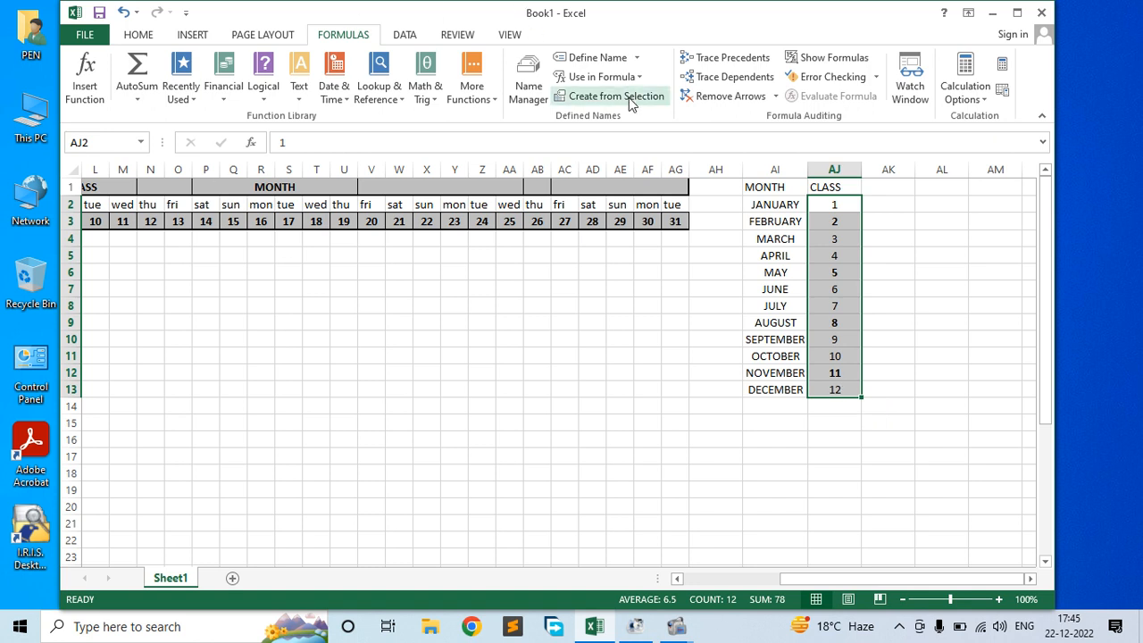
pyautogui.click(600, 58)
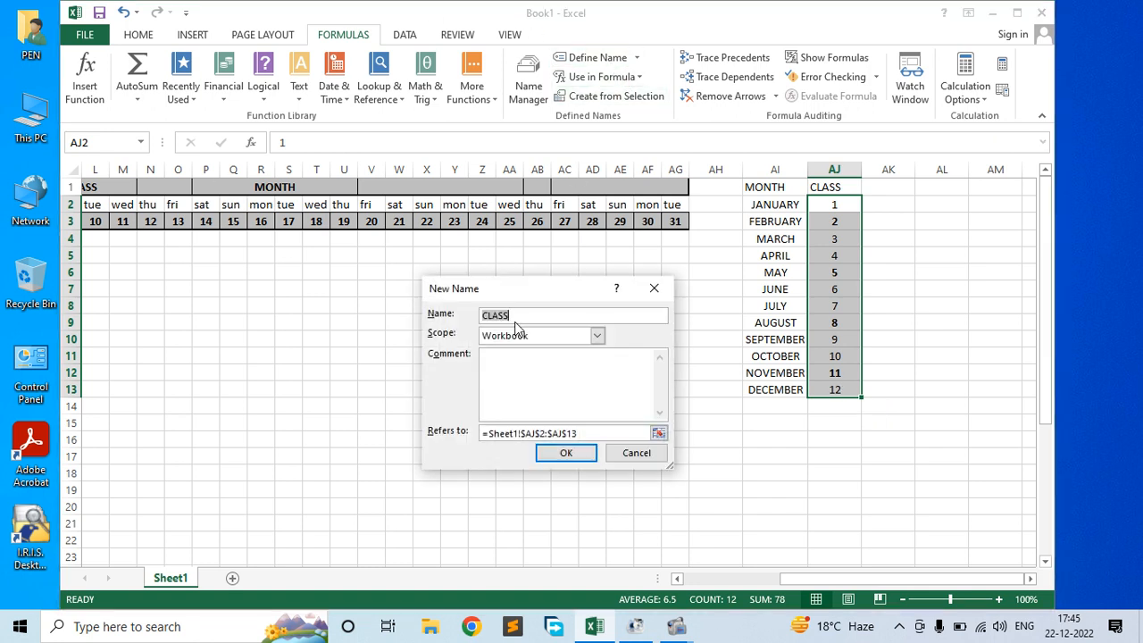
pyautogui.click(579, 453)
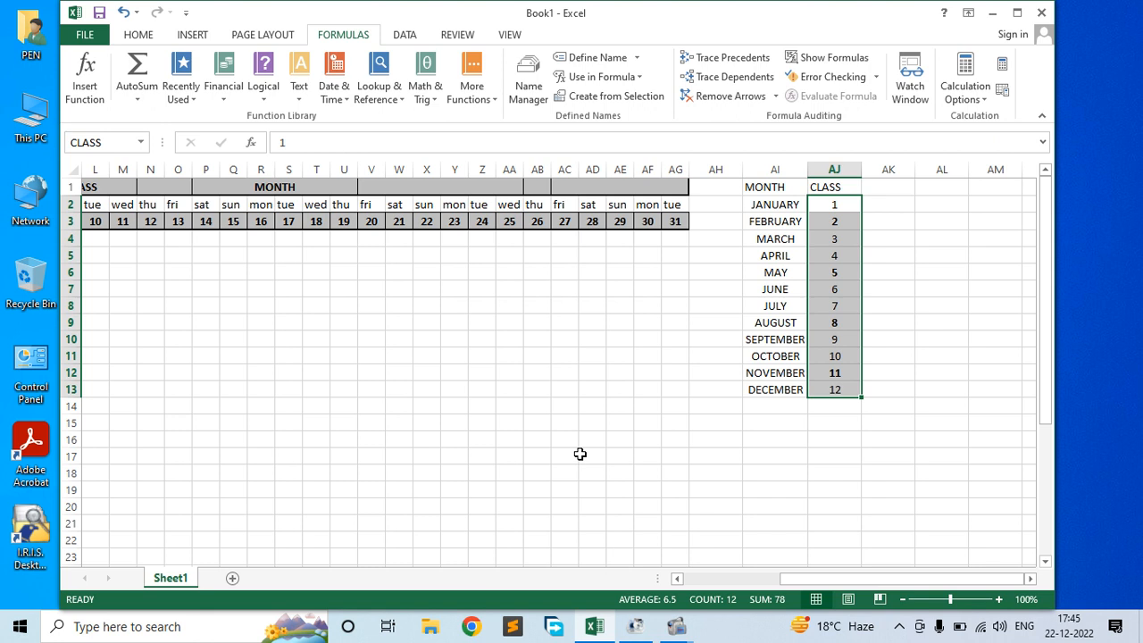
# Open the data validation settings of the merged cell N1:O1 and clear the existing list source.
pyautogui.moveTo(808, 580); pyautogui.dragTo(711, 582)
pyautogui.click(508, 189)
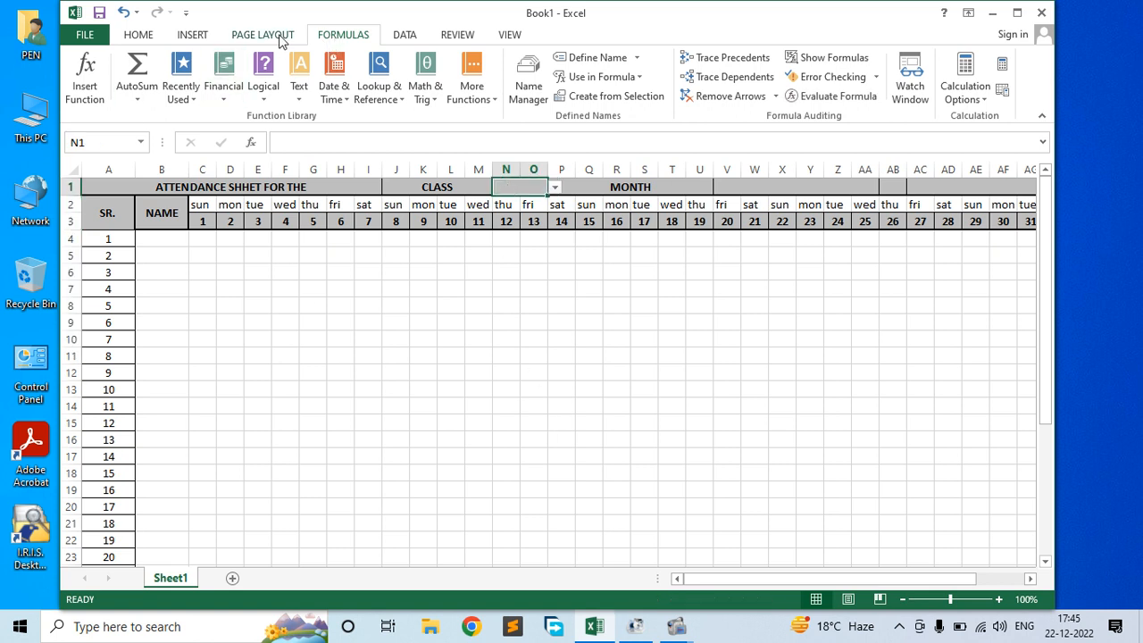
pyautogui.click(404, 36)
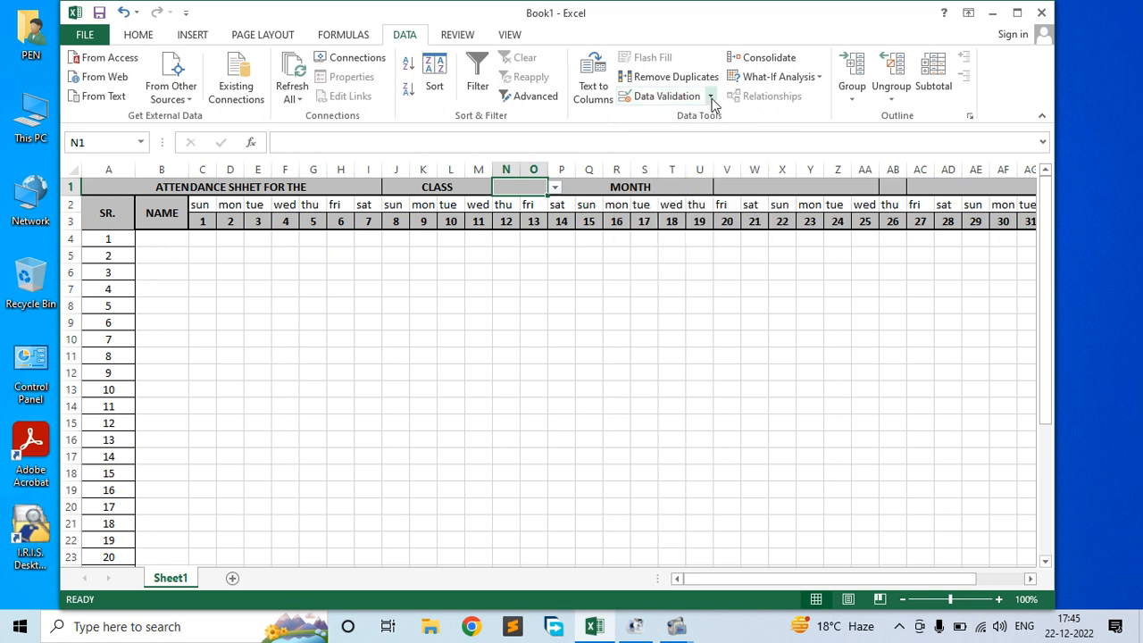
pyautogui.click(712, 98)
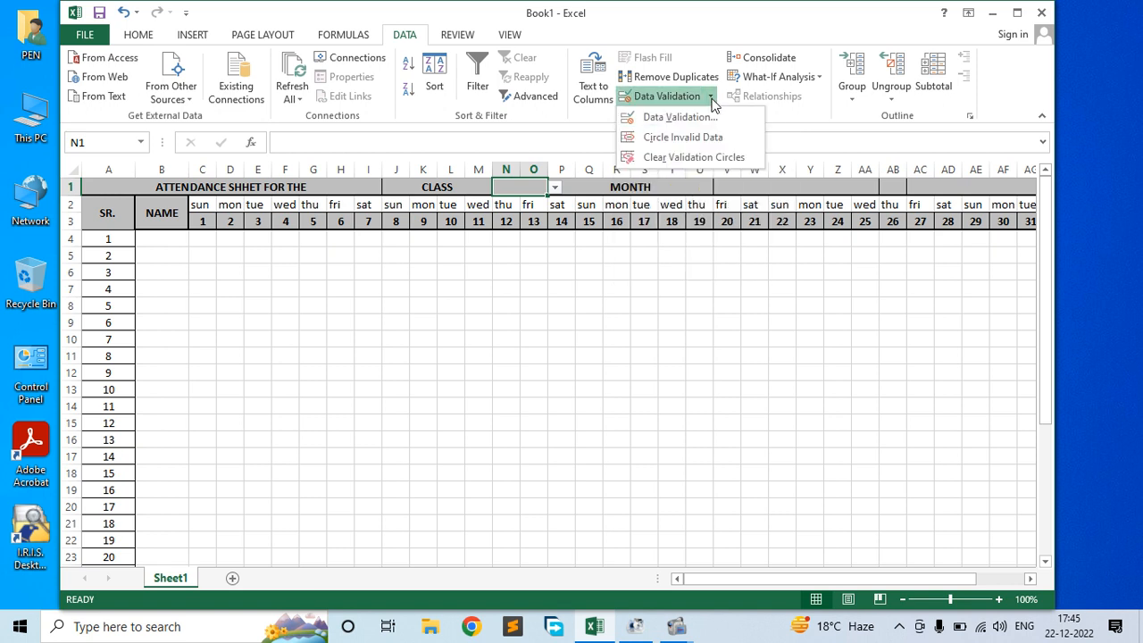
pyautogui.click(667, 116)
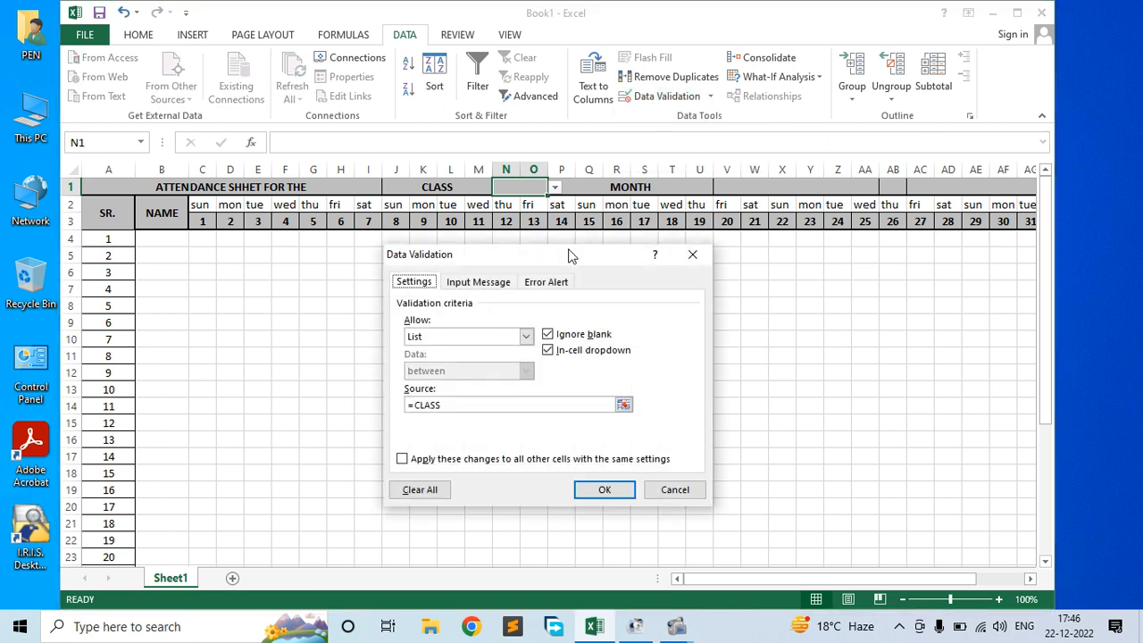
pyautogui.moveTo(571, 255); pyautogui.dragTo(571, 241)
pyautogui.moveTo(466, 390); pyautogui.dragTo(396, 389)
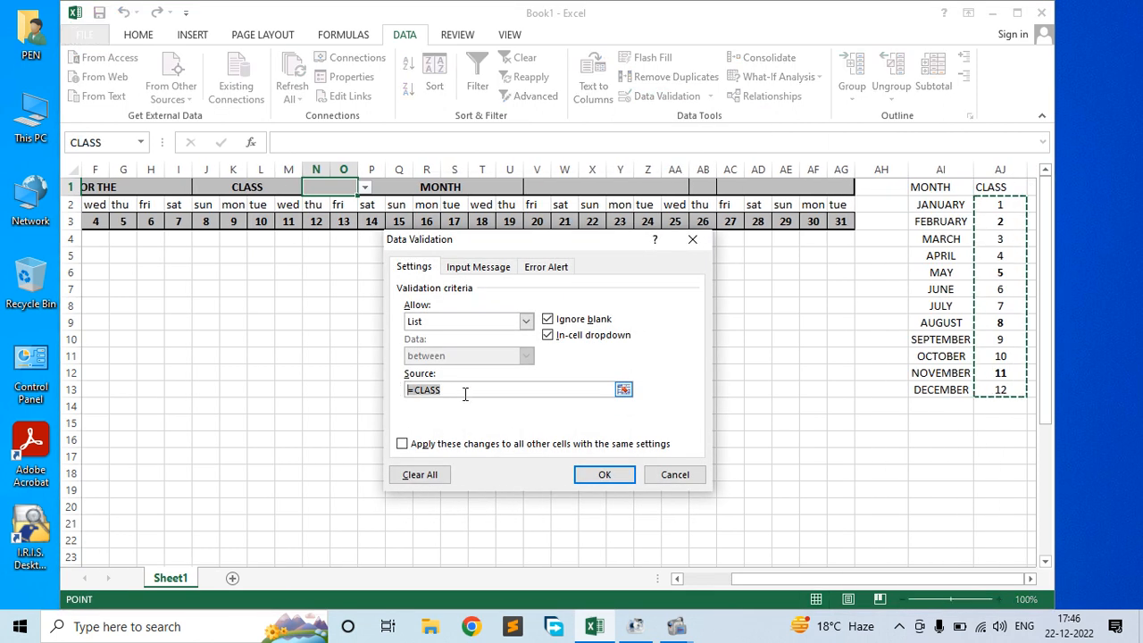
pyautogui.press('BackSpace')
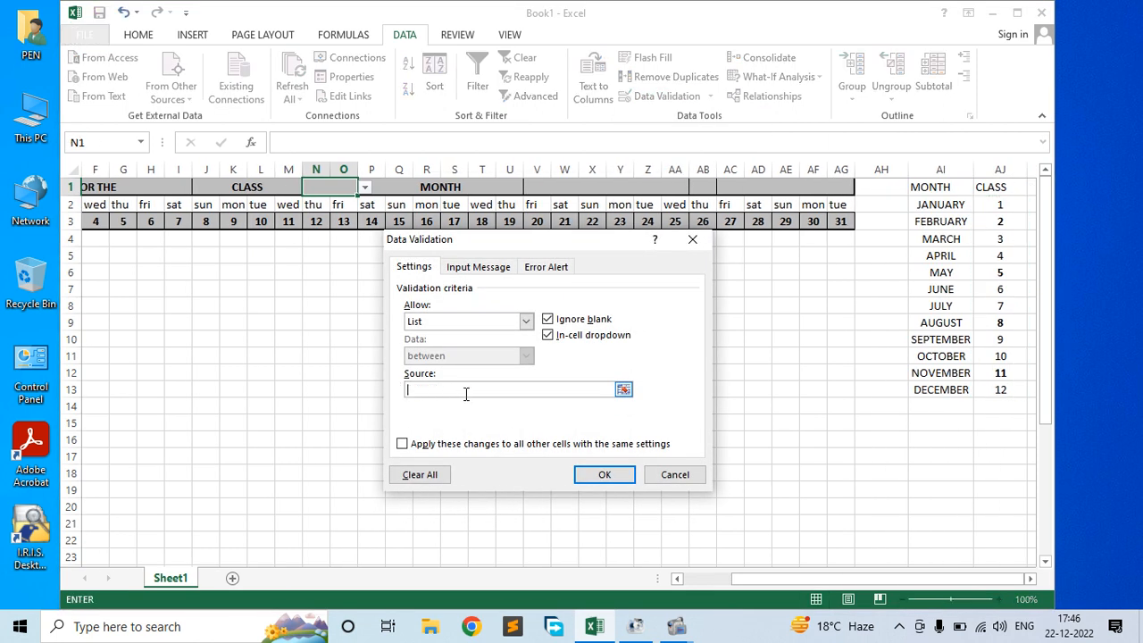
# Validate N1:O1 as a list with the source =CLASS, and choose class 5 from its dropdown.
pyautogui.click(526, 321)
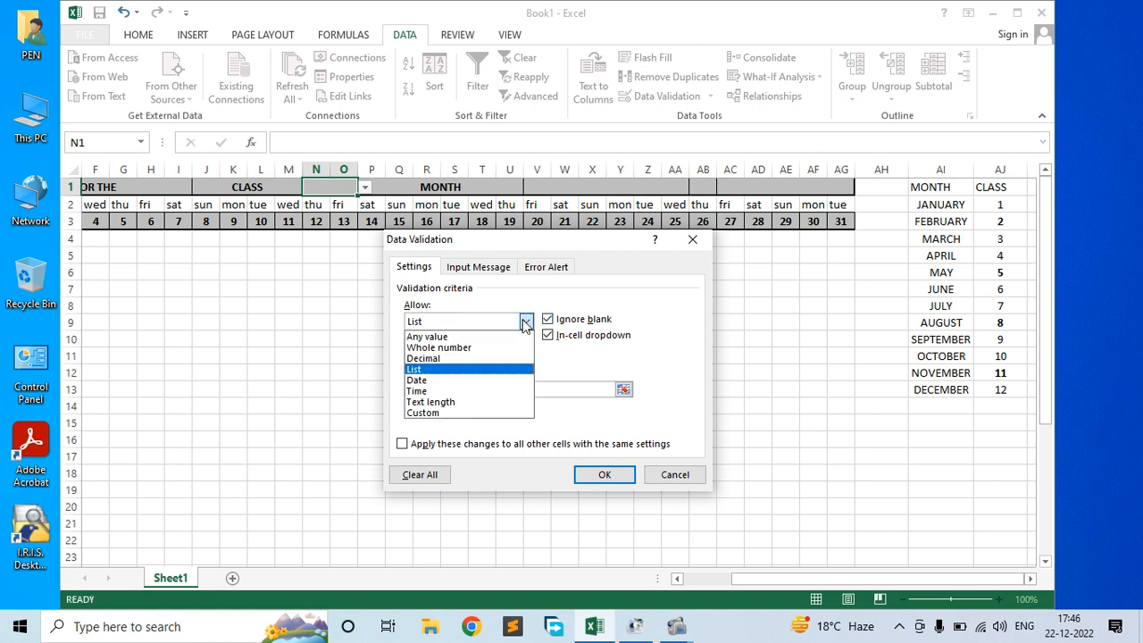
pyautogui.click(430, 338)
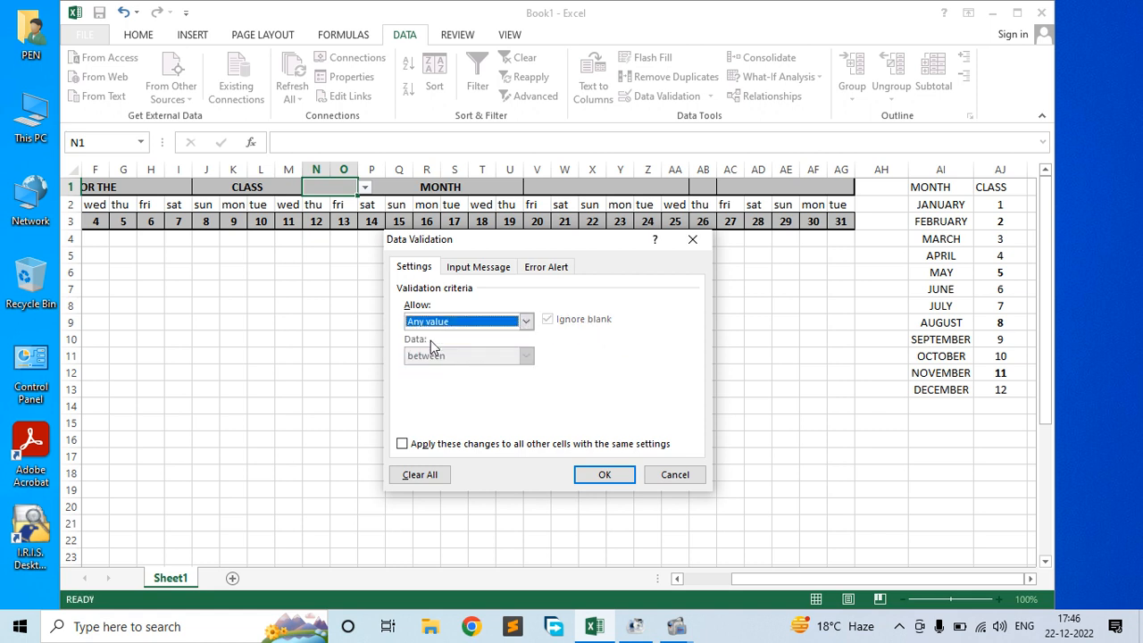
pyautogui.click(527, 323)
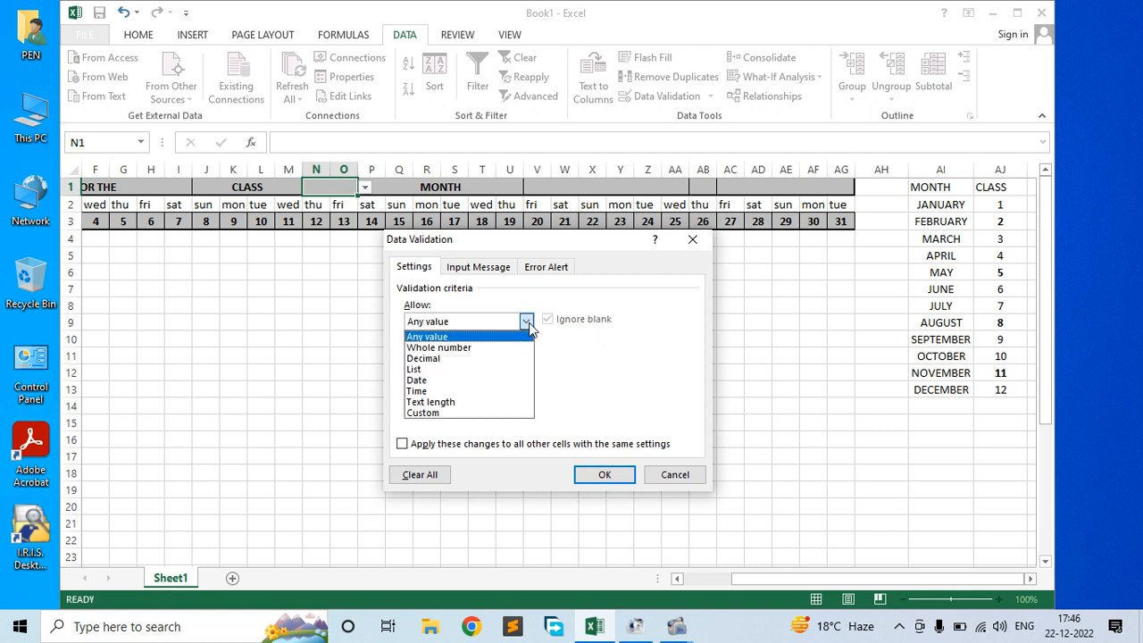
pyautogui.click(452, 369)
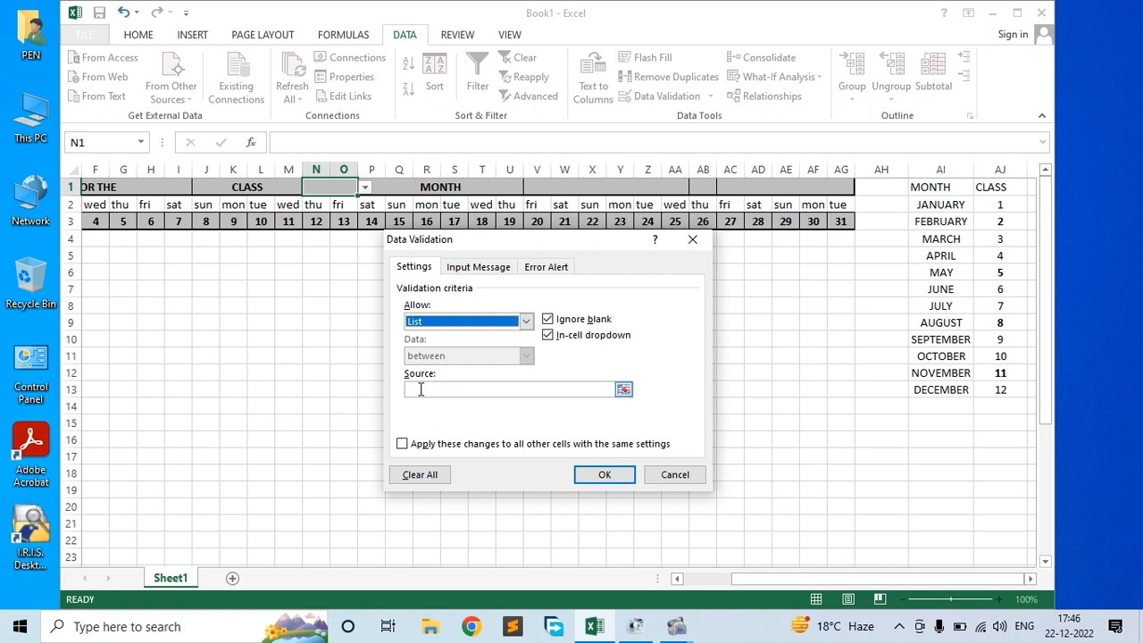
pyautogui.click(420, 389)
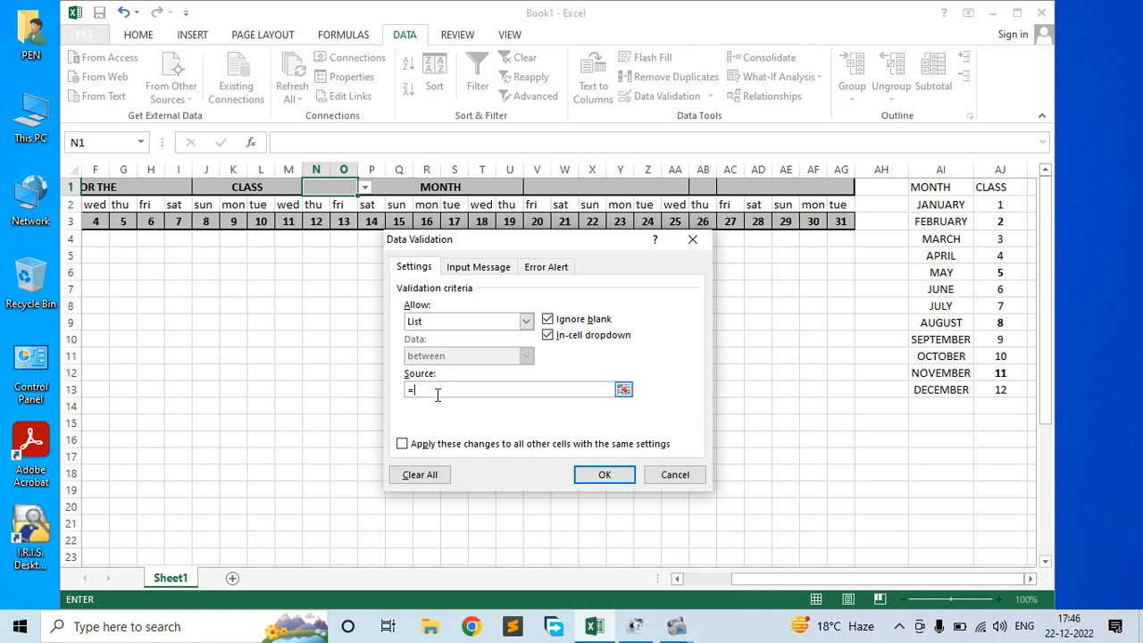
pyautogui.write('LASS')
pyautogui.click(605, 474)
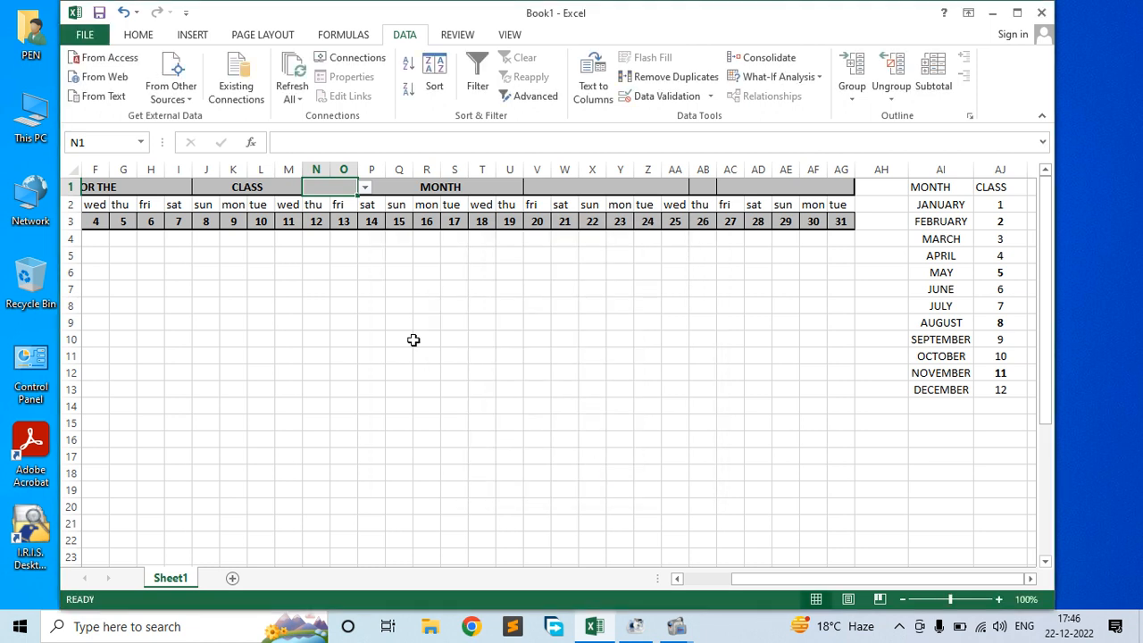
pyautogui.click(365, 188)
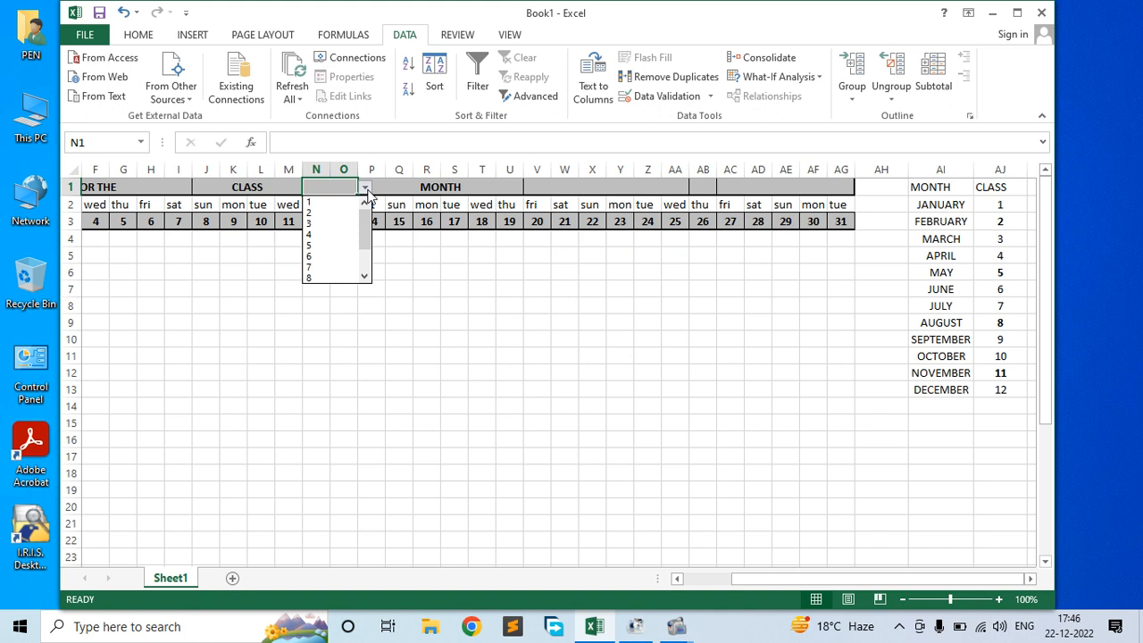
pyautogui.click(314, 244)
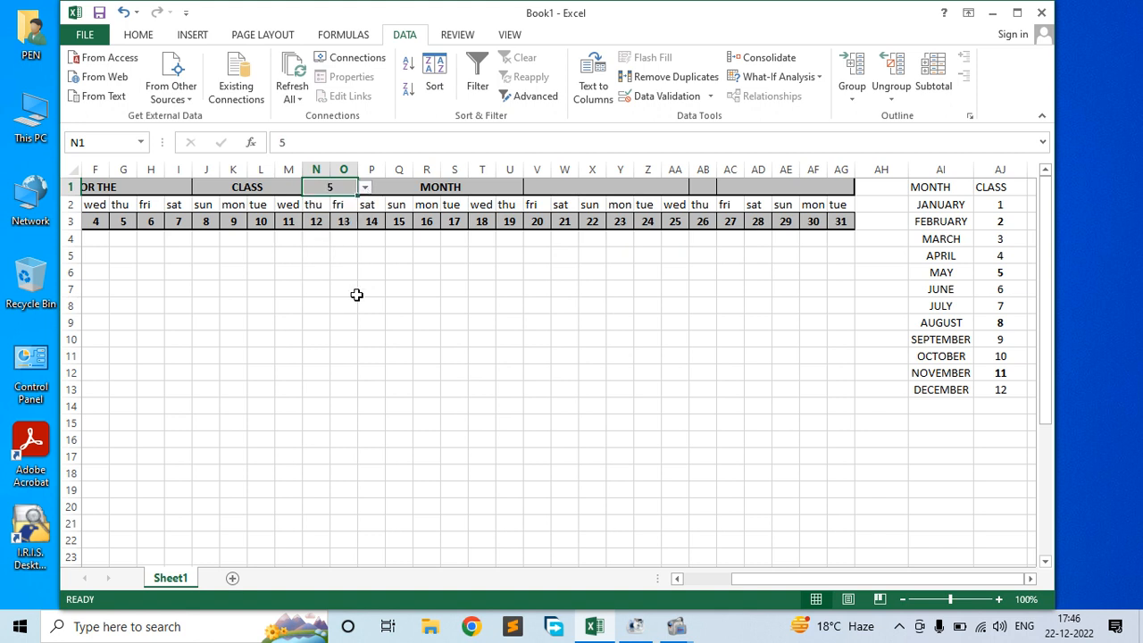
# Test the class dropdown in N1:O1 by choosing 12, 4 and 9 in turn.
pyautogui.click(365, 188)
pyautogui.click(332, 277)
pyautogui.click(365, 188)
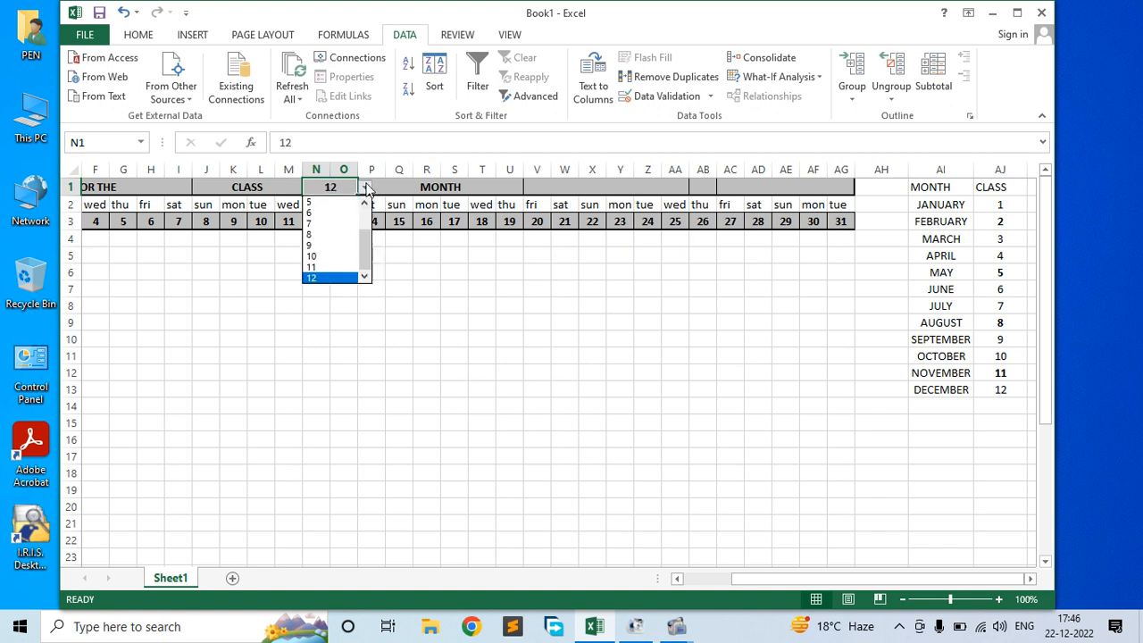
pyautogui.scroll(2, 352, 250)
pyautogui.click(330, 230)
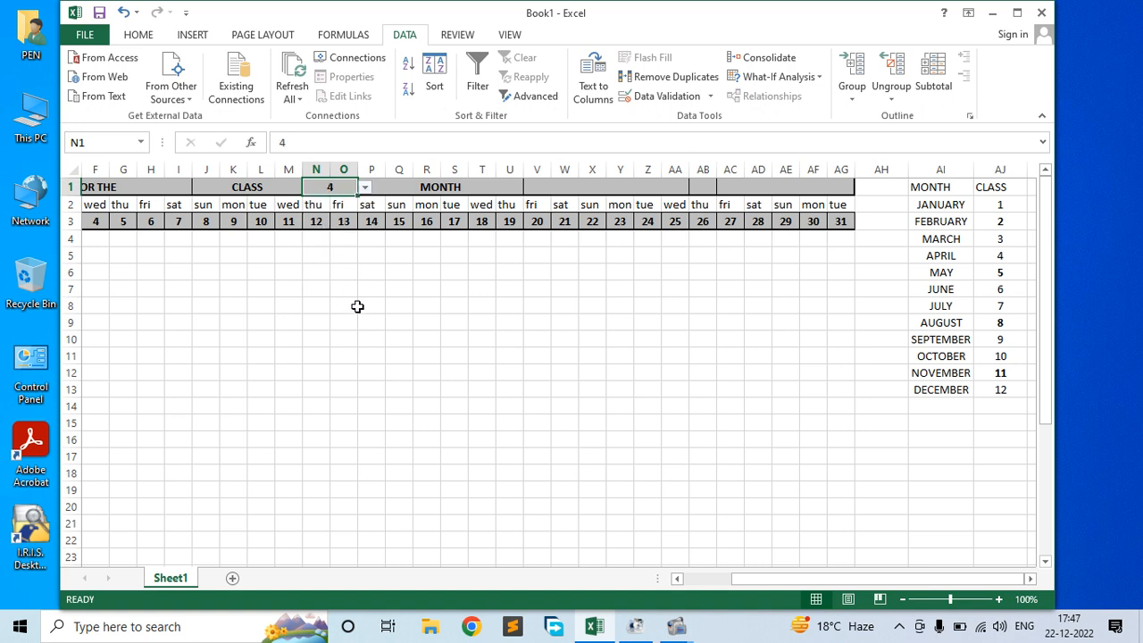
pyautogui.click(365, 187)
pyautogui.click(344, 257)
# Validate the merged month cell P1:U1 as a list with the source =MONTH.
pyautogui.click(494, 188)
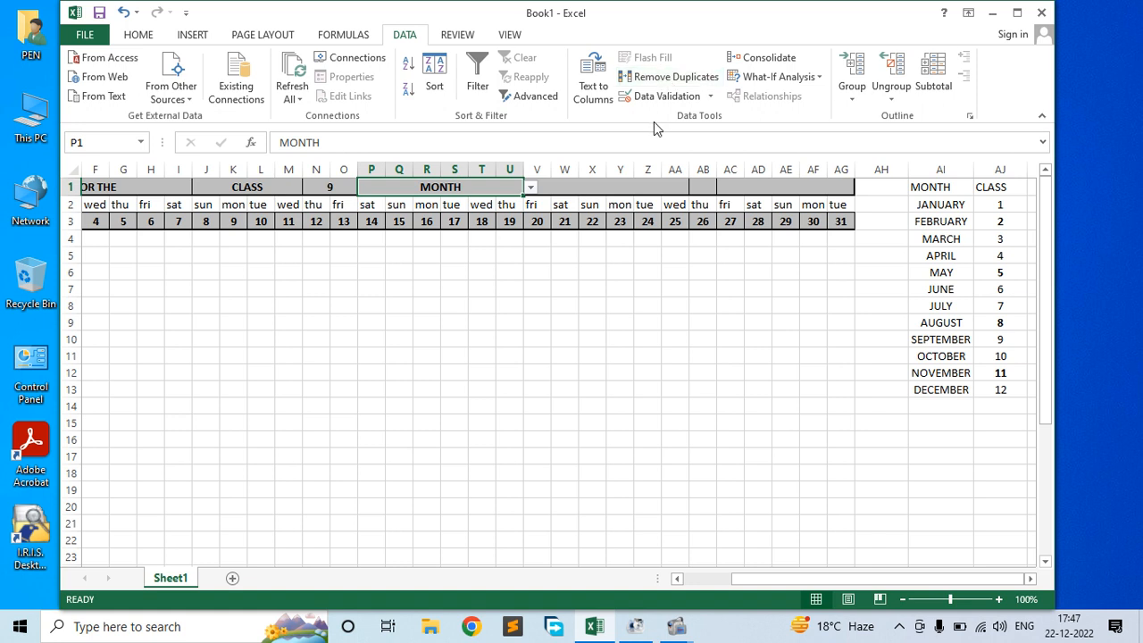
pyautogui.click(685, 98)
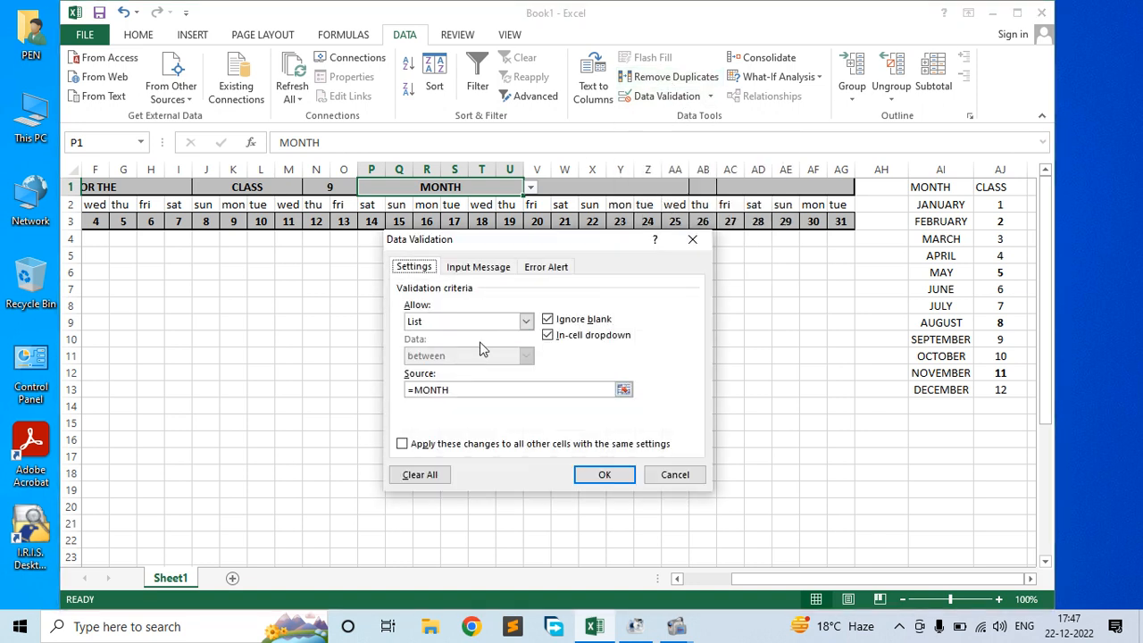
pyautogui.click(527, 321)
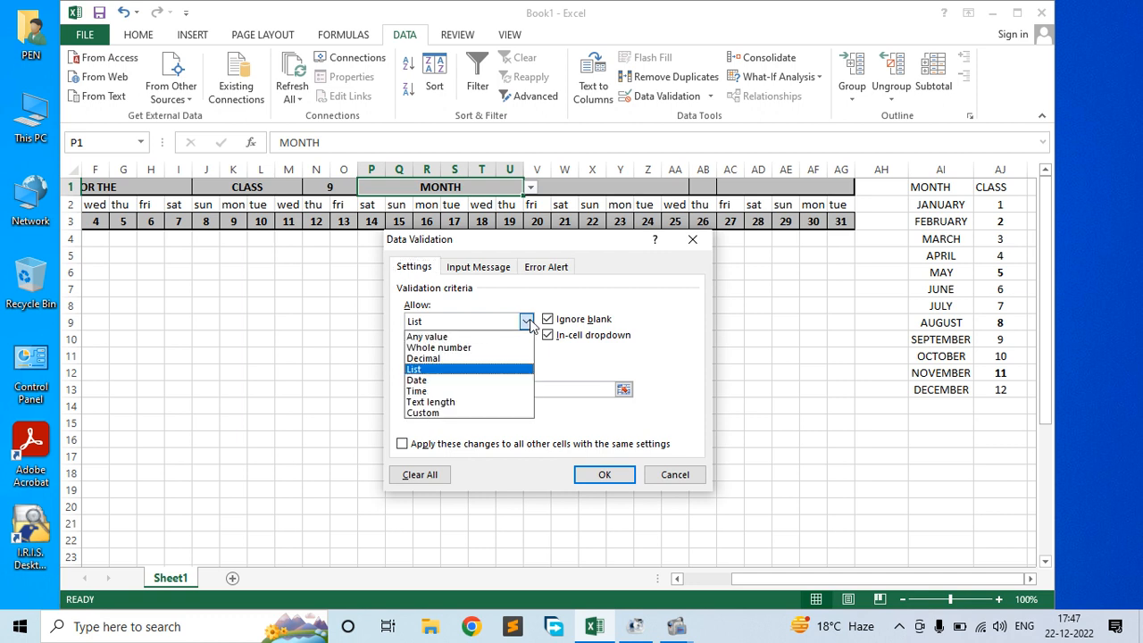
pyautogui.click(460, 371)
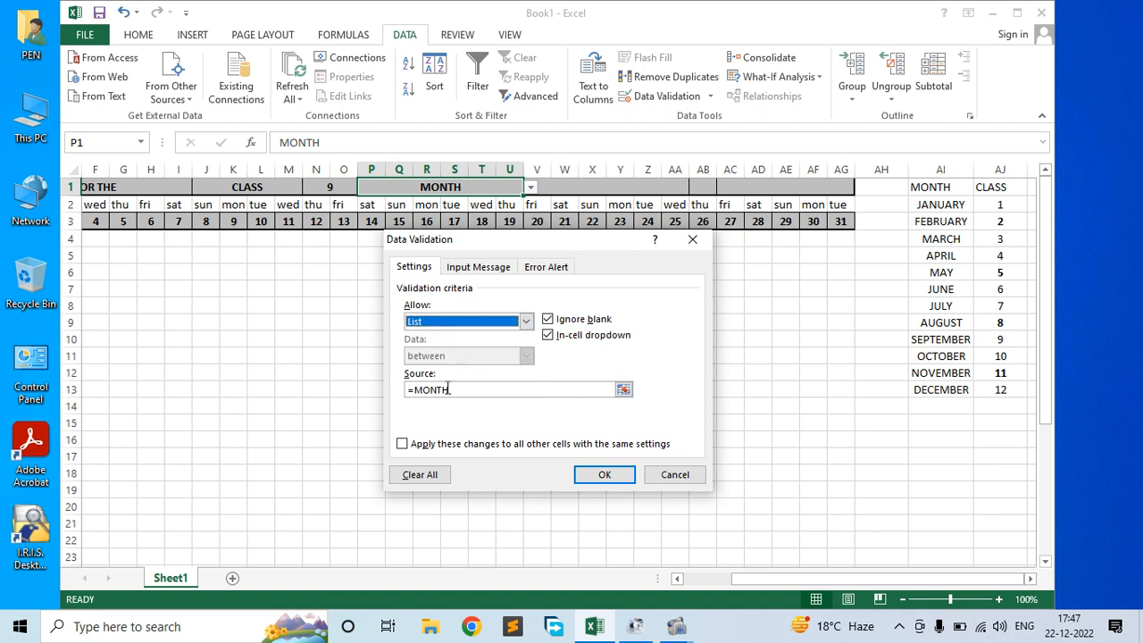
pyautogui.moveTo(452, 389); pyautogui.dragTo(373, 379)
pyautogui.press('BackSpace')
pyautogui.write('=')
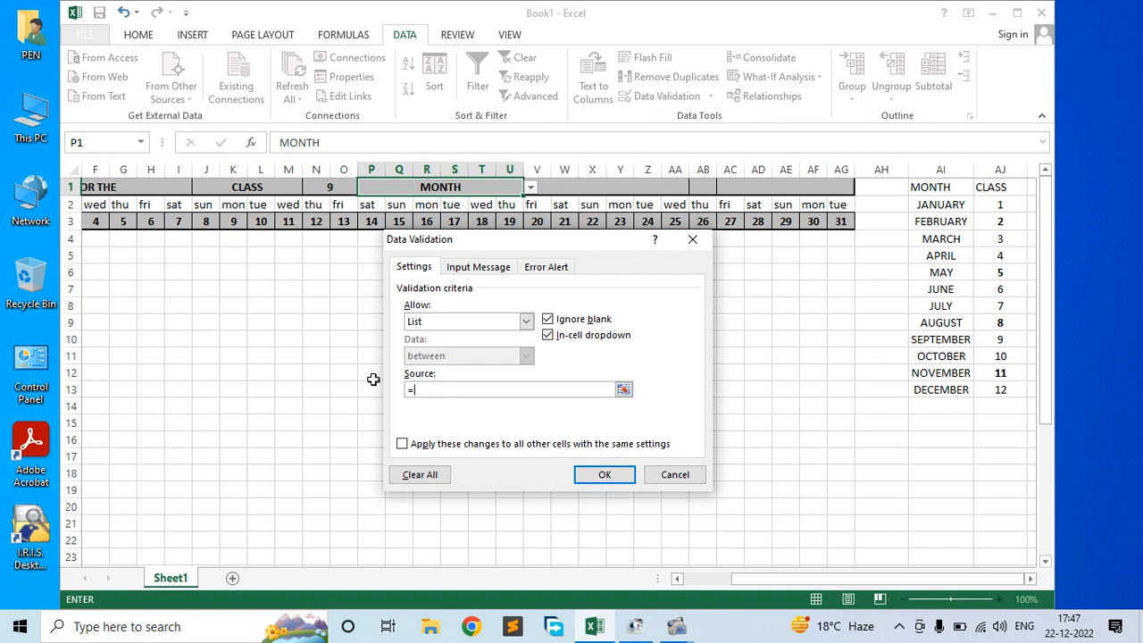
pyautogui.write('MONTH')
pyautogui.click(610, 476)
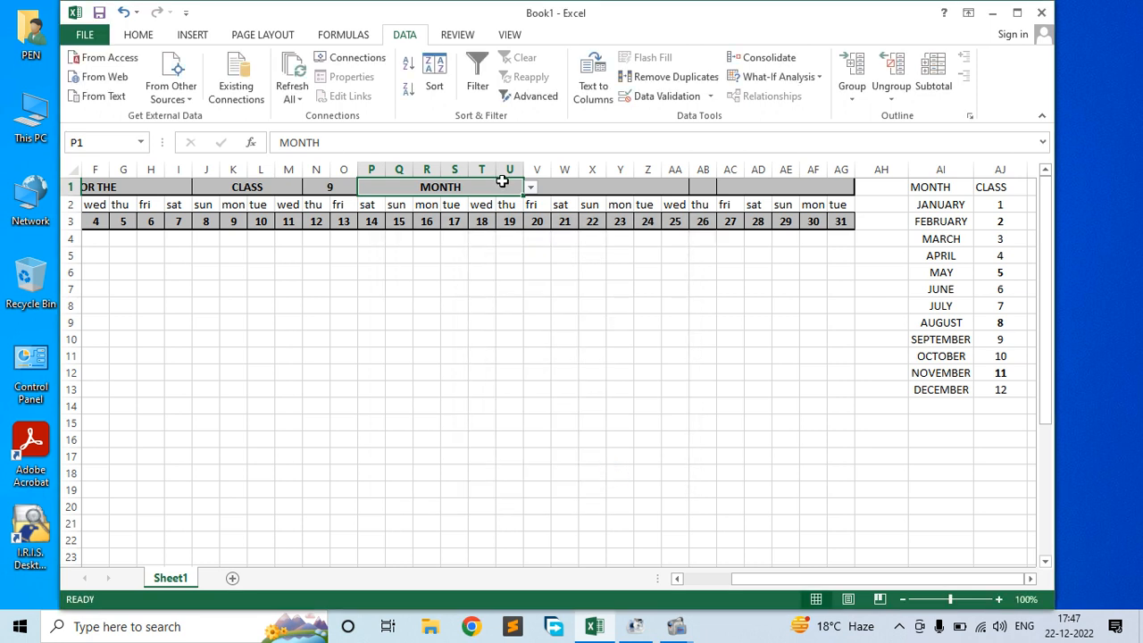
# Test the month dropdown in P1:U1 by choosing APRIL, AUGUST, NOVEMBER and DECEMBER in turn.
pyautogui.click(531, 188)
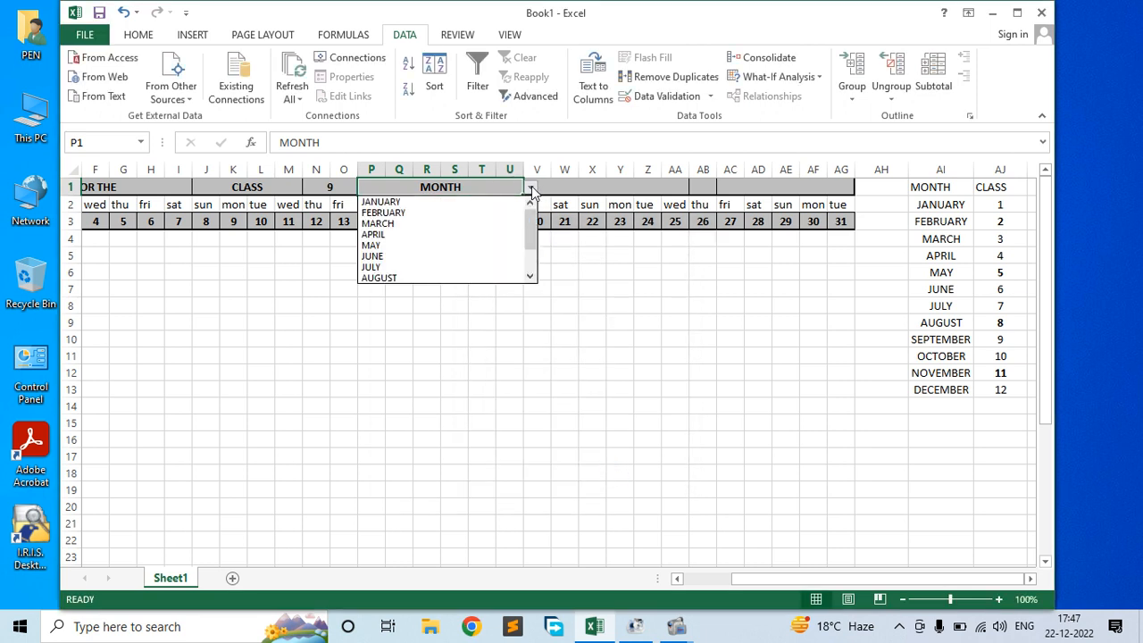
pyautogui.click(446, 234)
pyautogui.click(530, 187)
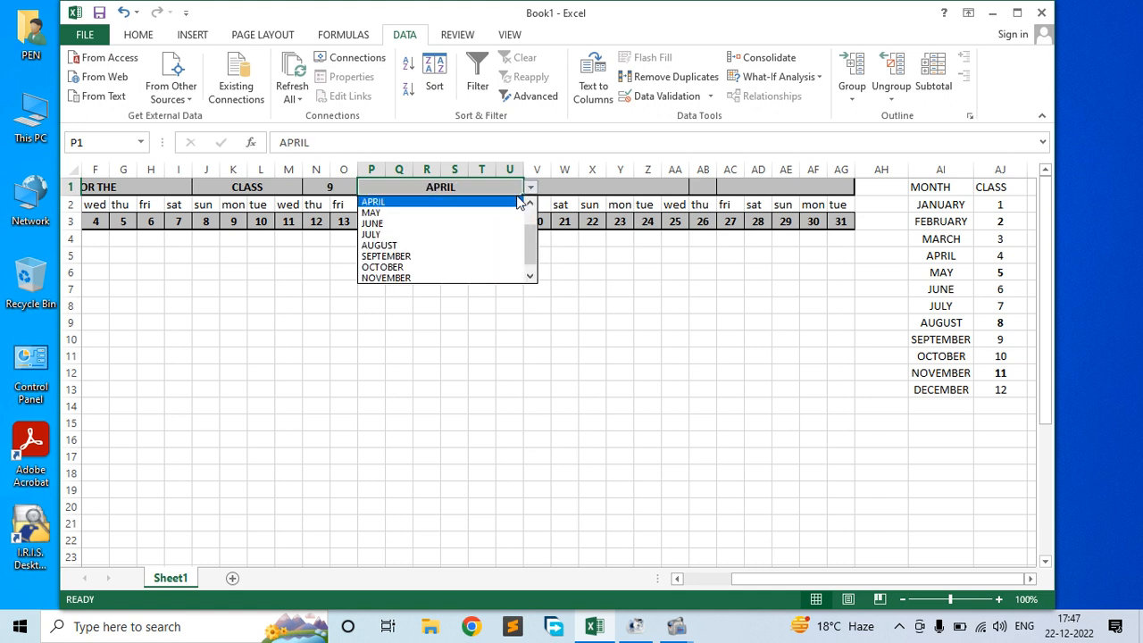
pyautogui.click(467, 238)
pyautogui.click(532, 185)
pyautogui.click(513, 188)
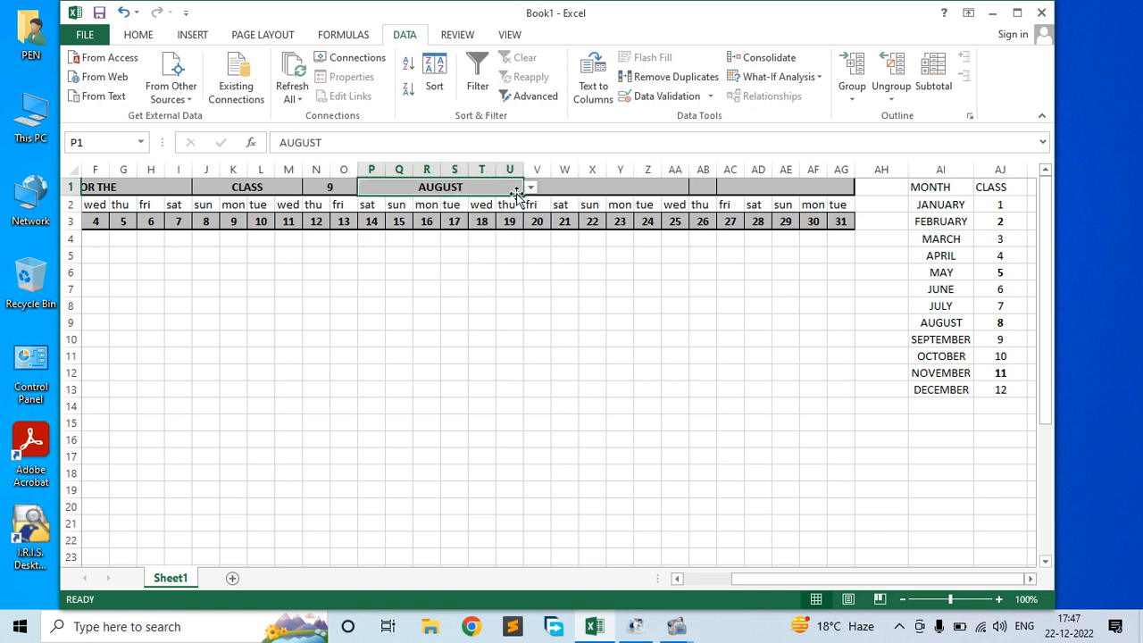
pyautogui.click(530, 187)
pyautogui.click(458, 264)
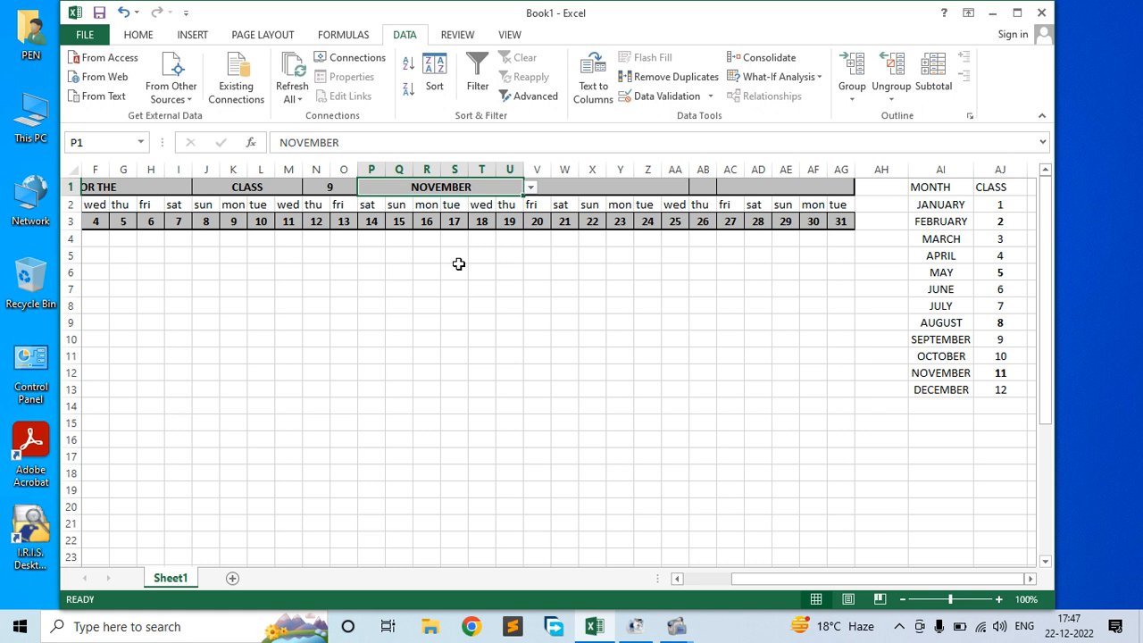
pyautogui.click(530, 188)
pyautogui.click(456, 278)
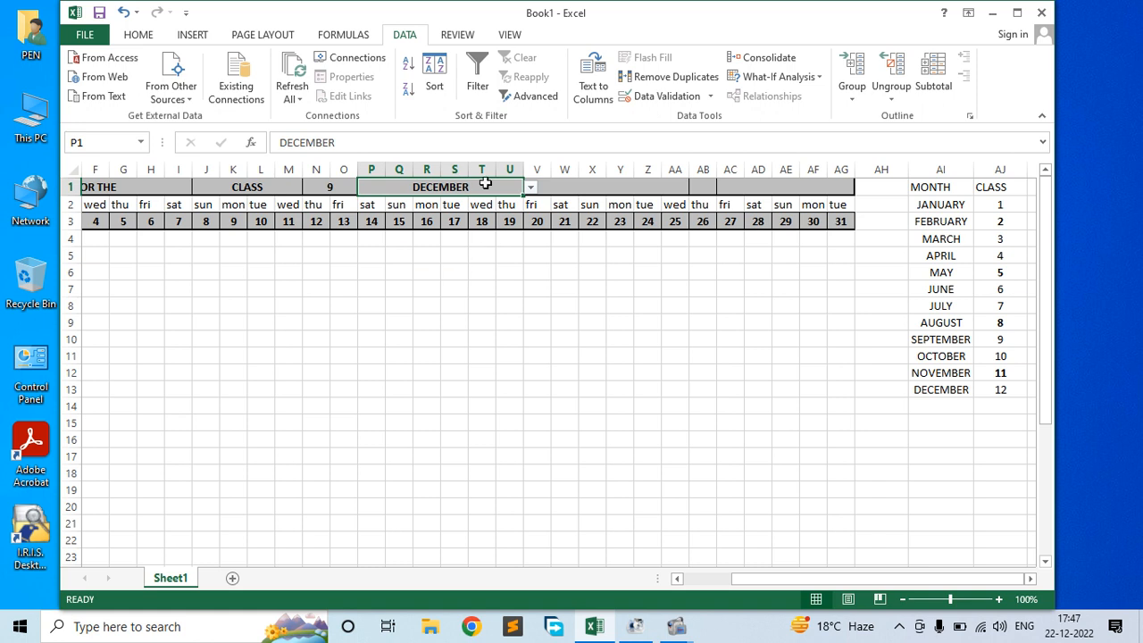
# Choose class 6 from the N1:O1 dropdown and JANUARY from the P1:U1 dropdown.
pyautogui.click(318, 189)
pyautogui.click(365, 191)
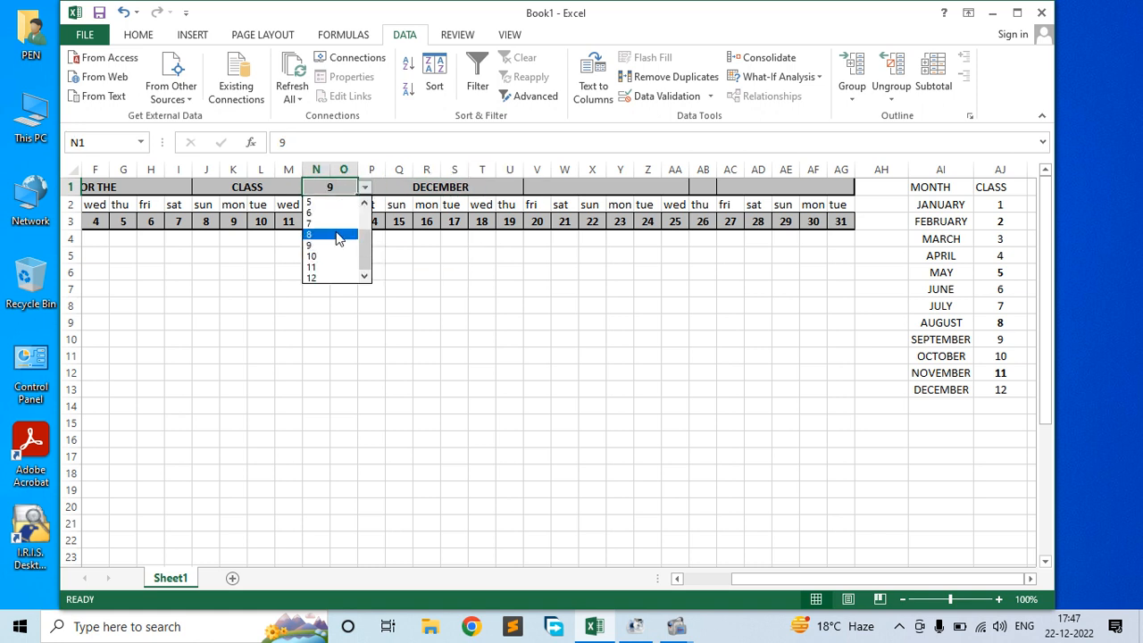
pyautogui.click(333, 225)
pyautogui.click(476, 190)
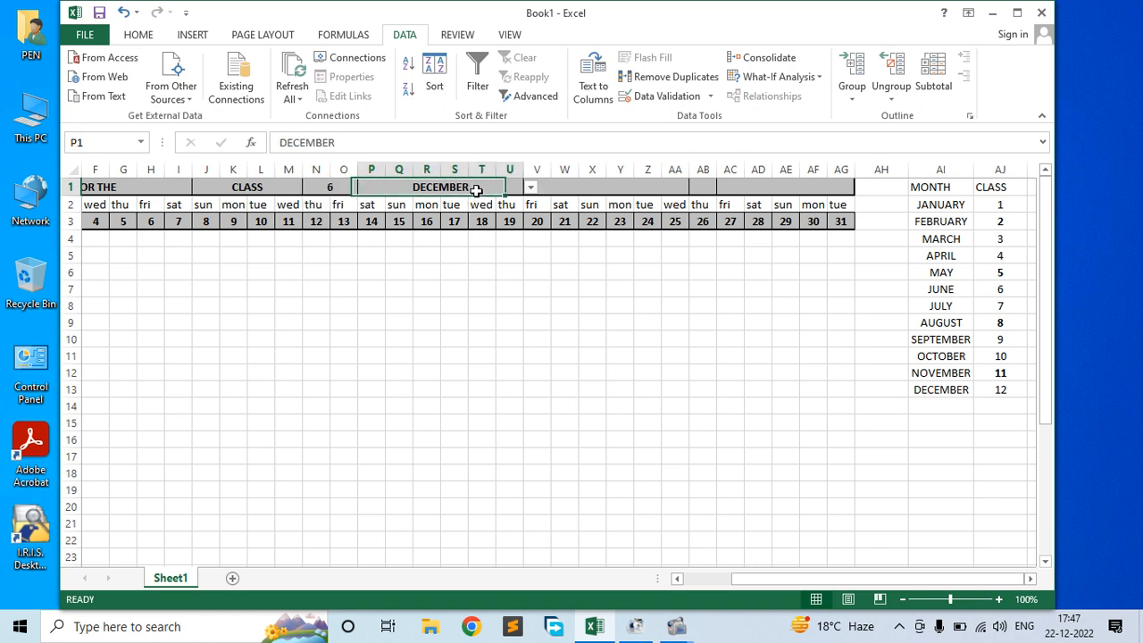
pyautogui.click(530, 188)
pyautogui.moveTo(530, 250); pyautogui.dragTo(531, 207)
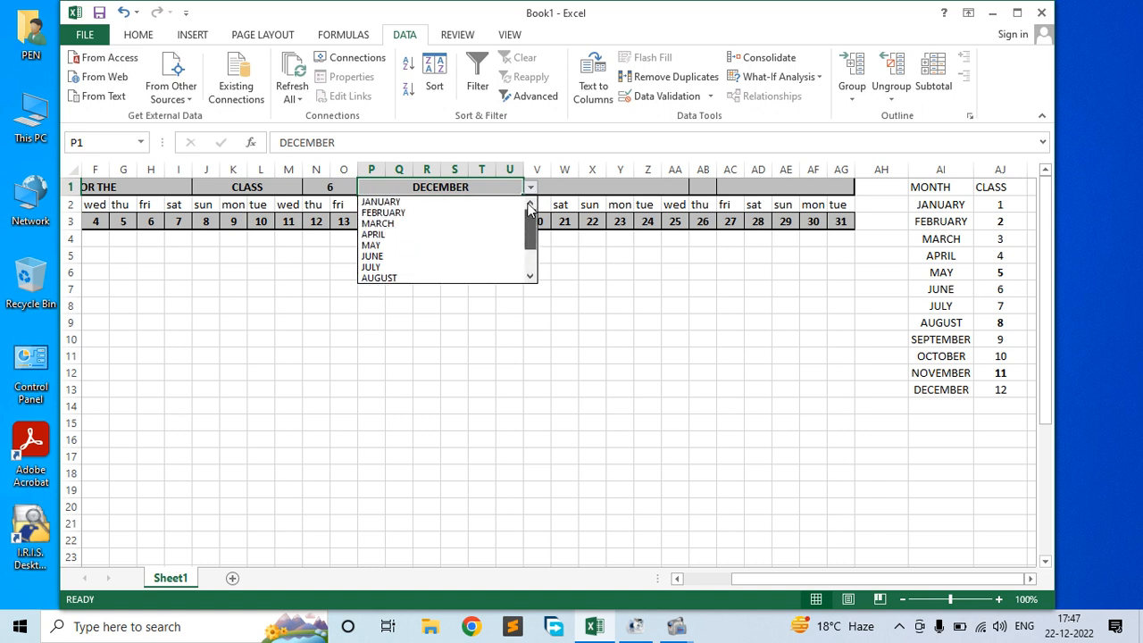
pyautogui.click(451, 203)
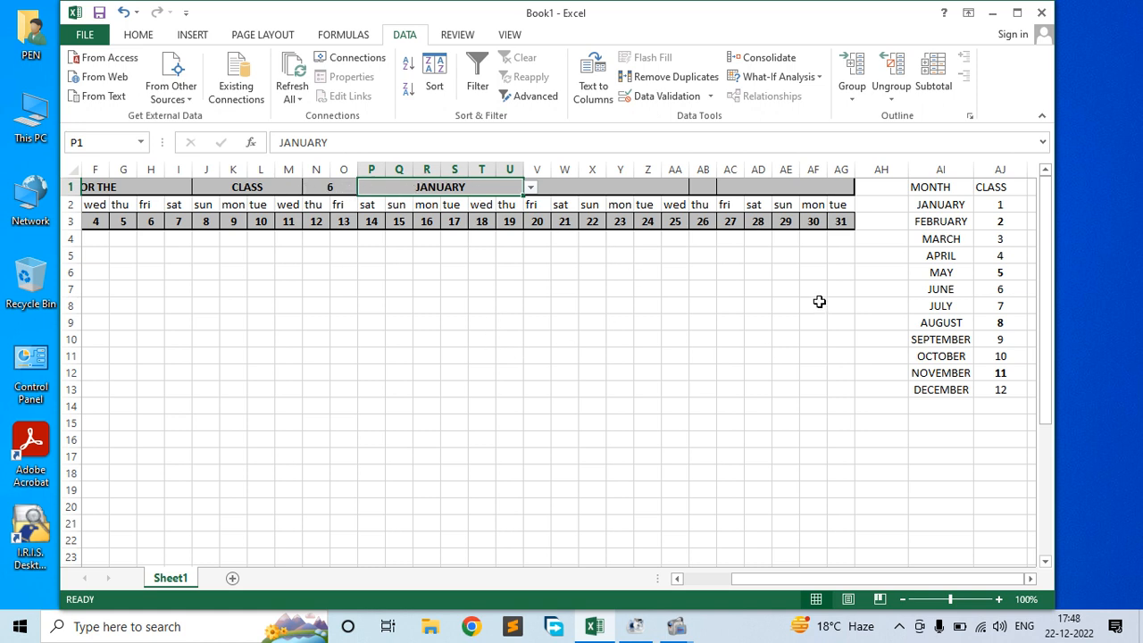
# Review the ranges behind the dropdowns by selecting the months in AI2:AI13 and the classes in AJ2:AJ13.
pyautogui.moveTo(915, 207); pyautogui.dragTo(933, 390)
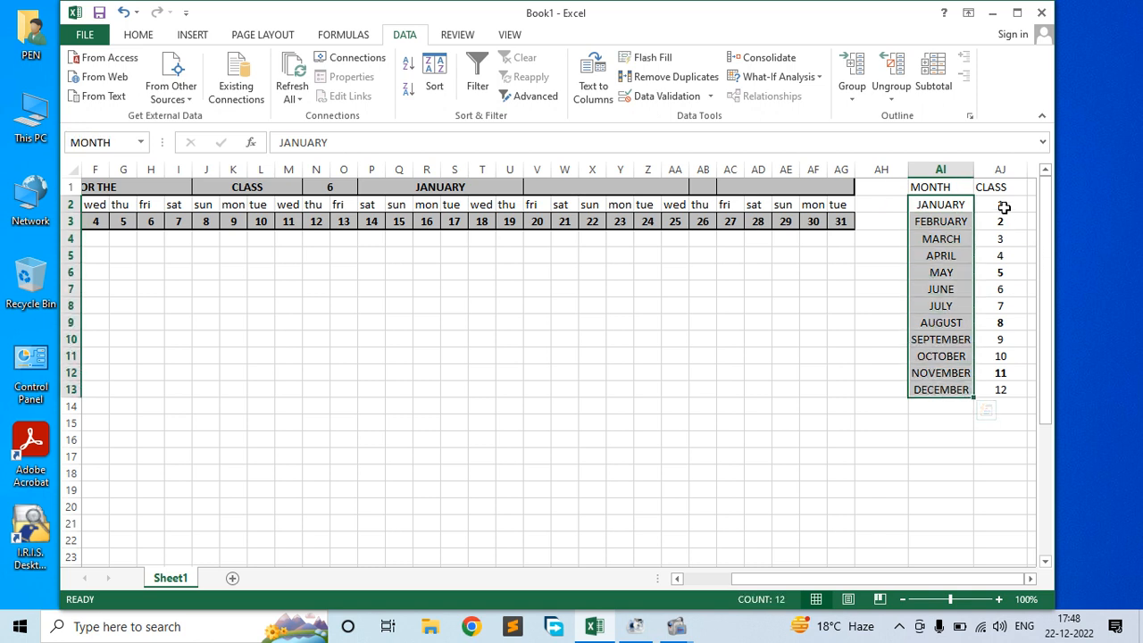
pyautogui.moveTo(1000, 204); pyautogui.dragTo(988, 390)
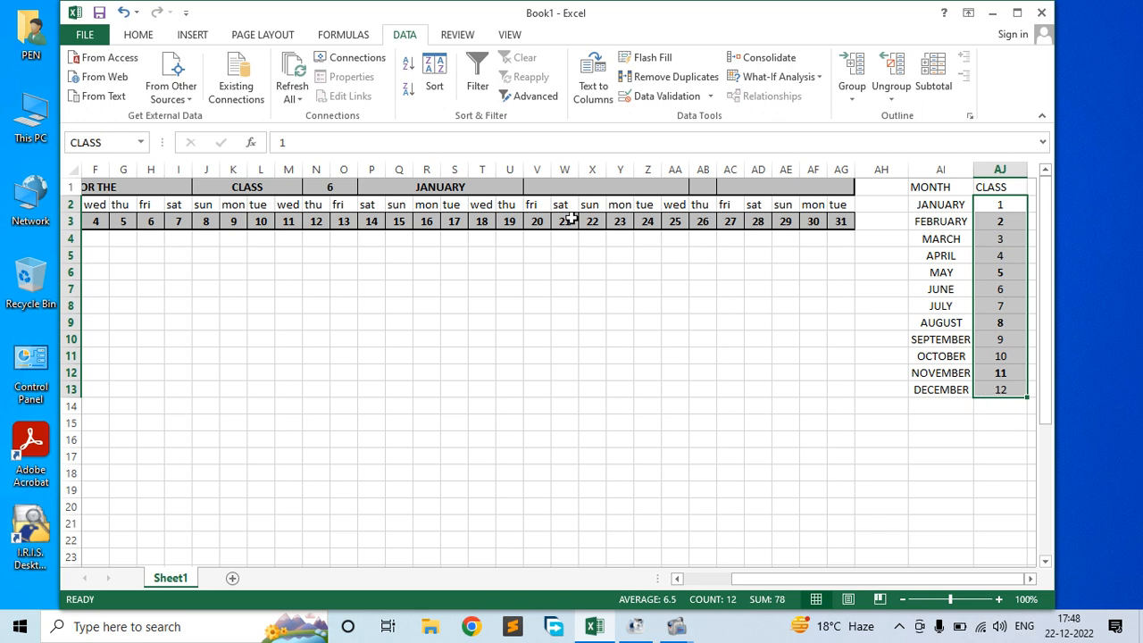
pyautogui.click(437, 189)
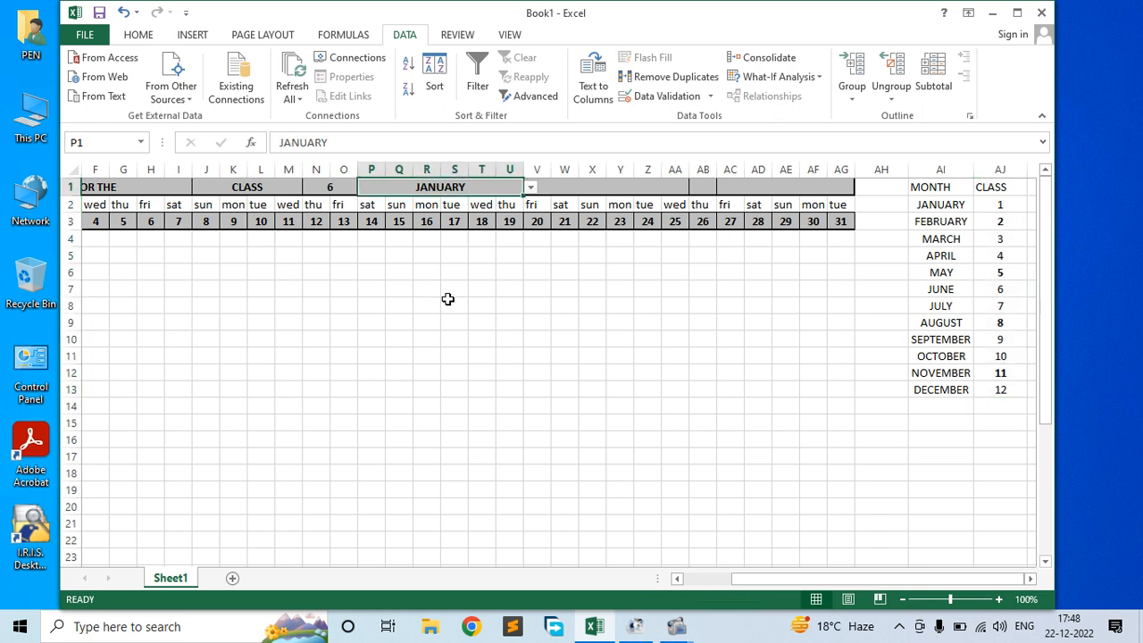
# Enter the formula =DATEVALUE("1"&P1) in the merged cell V1:AA1 to get the first date of the chosen month.
pyautogui.click(590, 187)
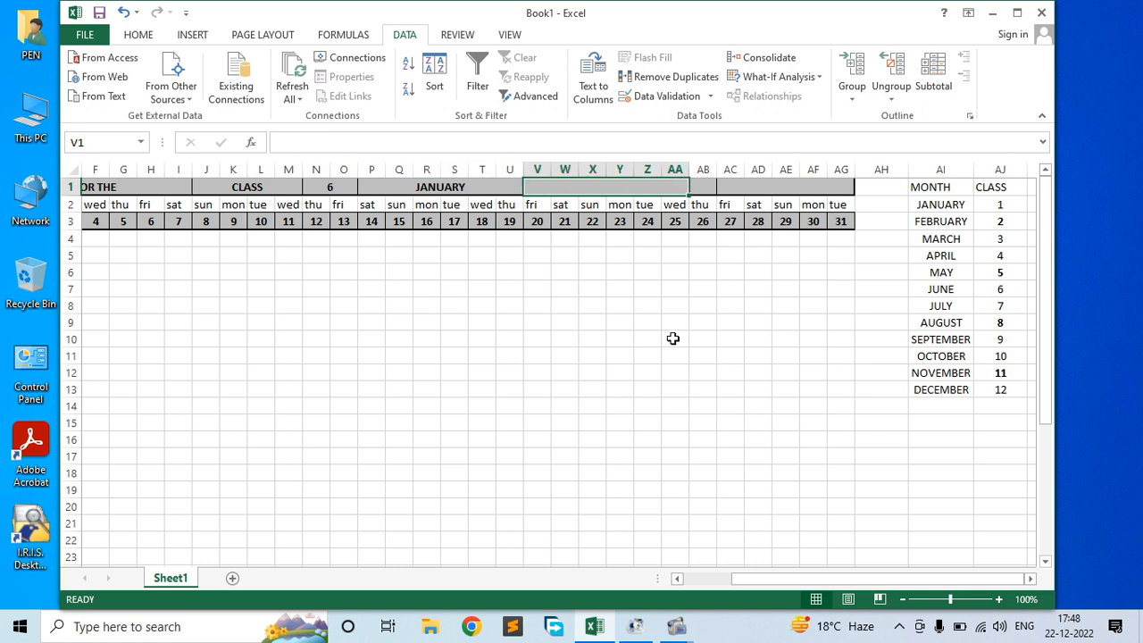
pyautogui.write('=')
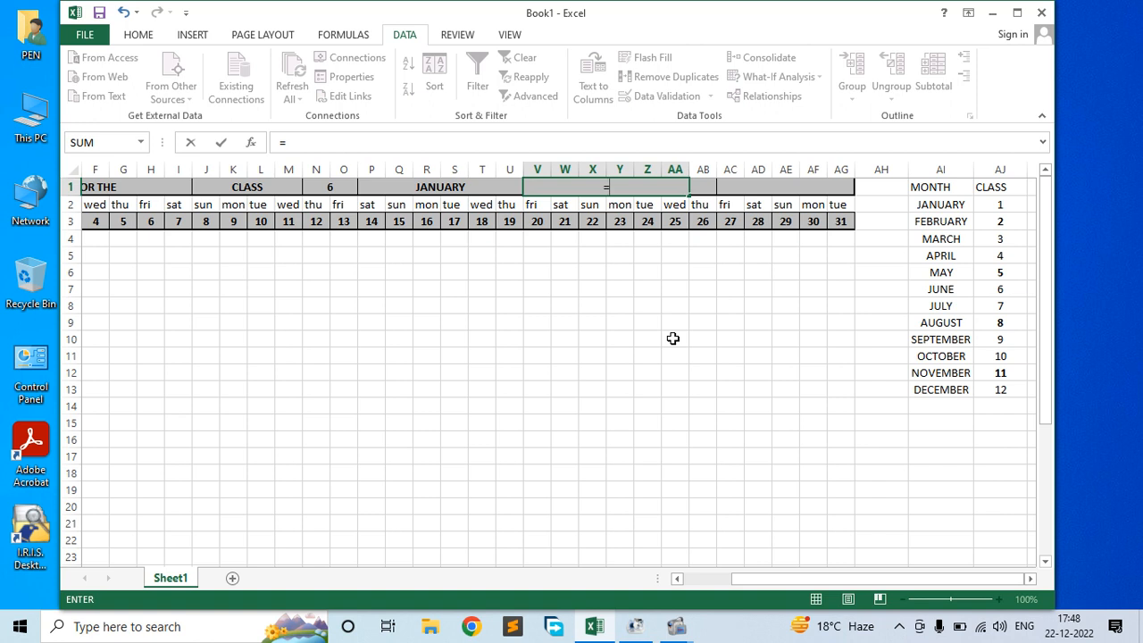
pyautogui.write('DATE')
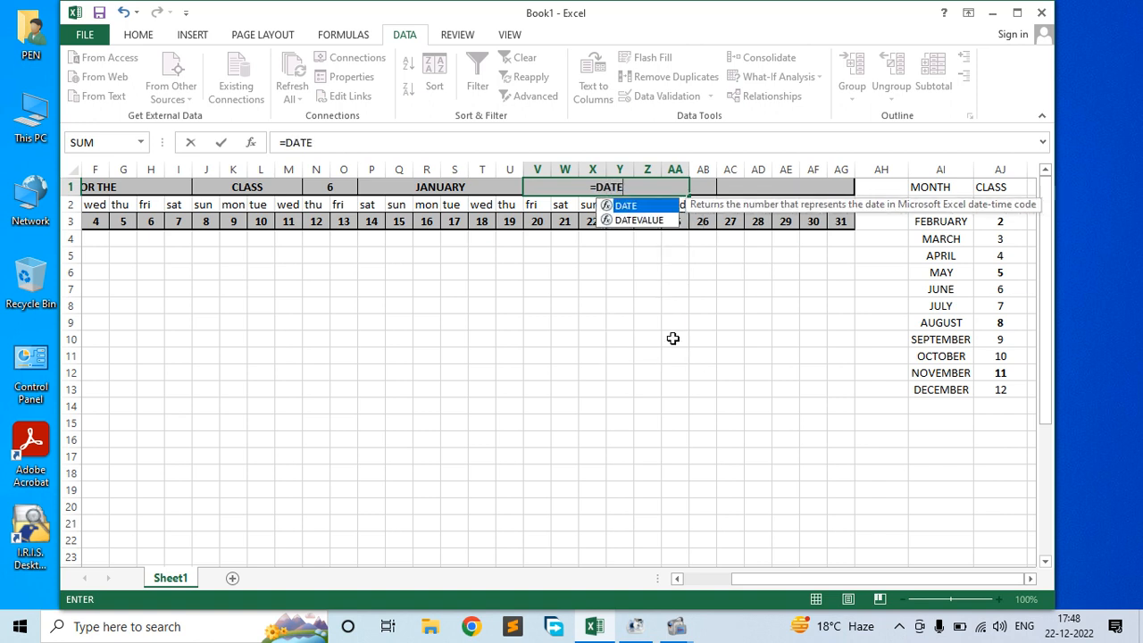
pyautogui.press('Down')
pyautogui.press('Tab')
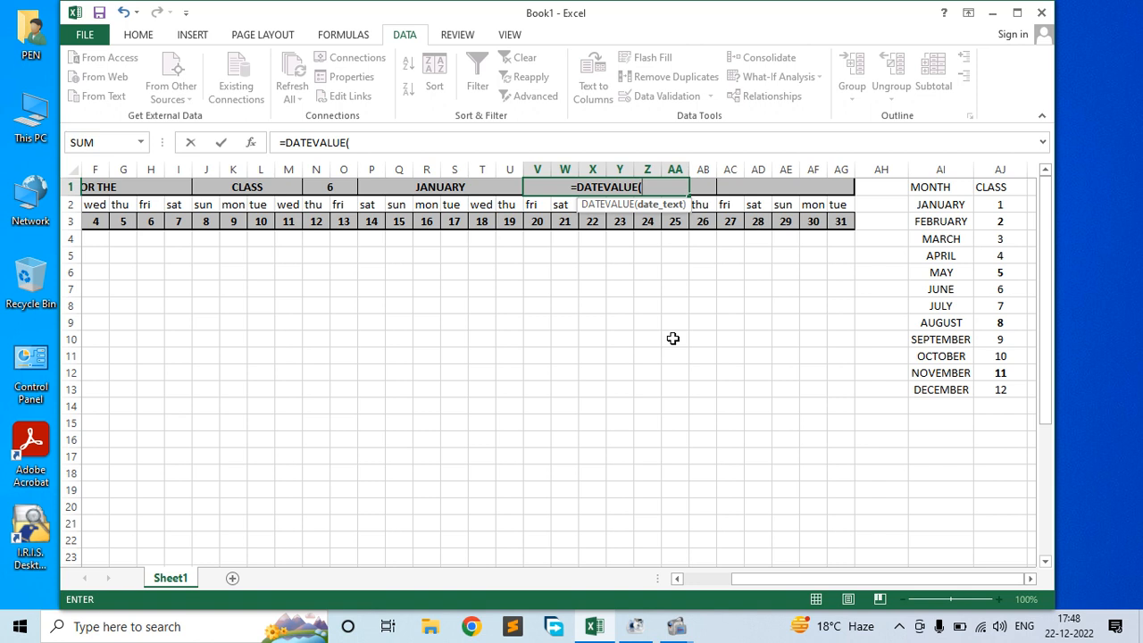
pyautogui.write('"')
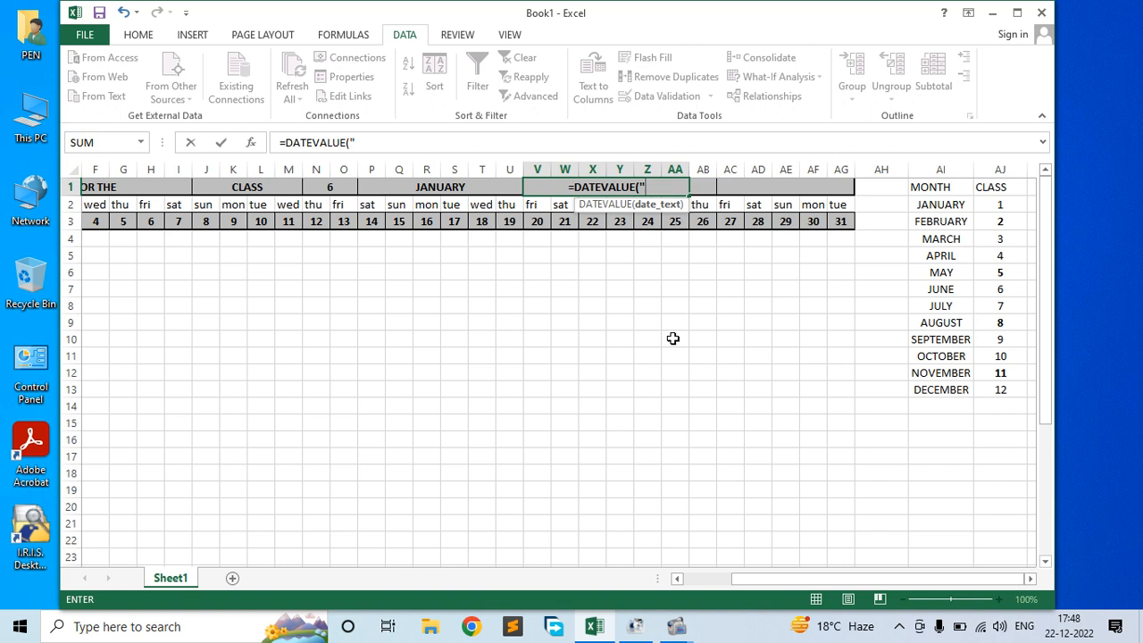
pyautogui.write('1"')
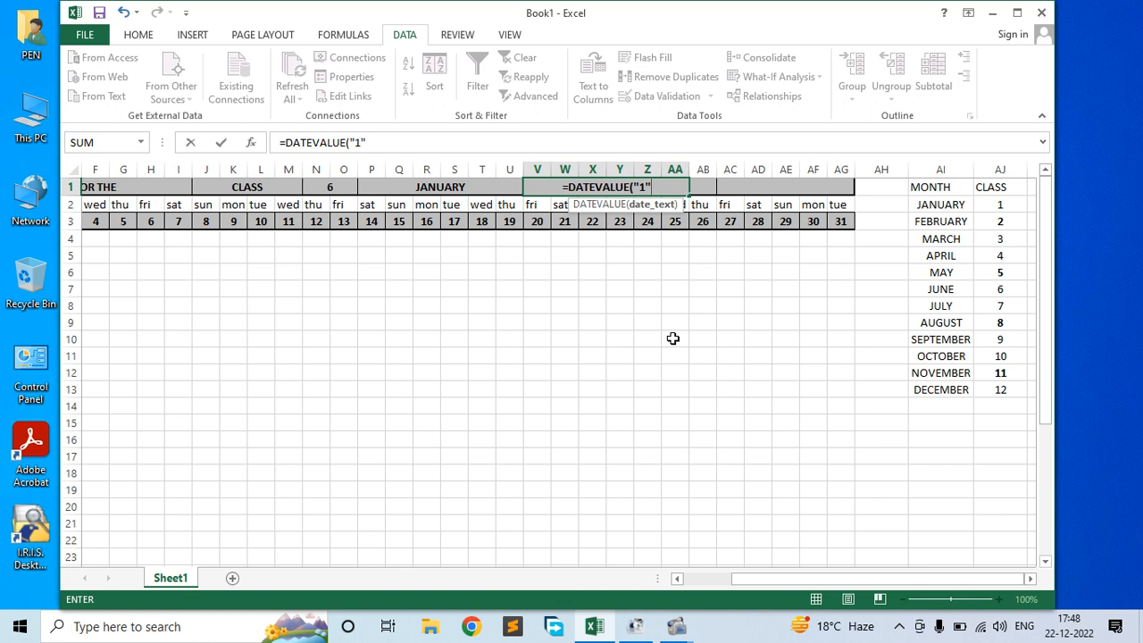
pyautogui.write('&')
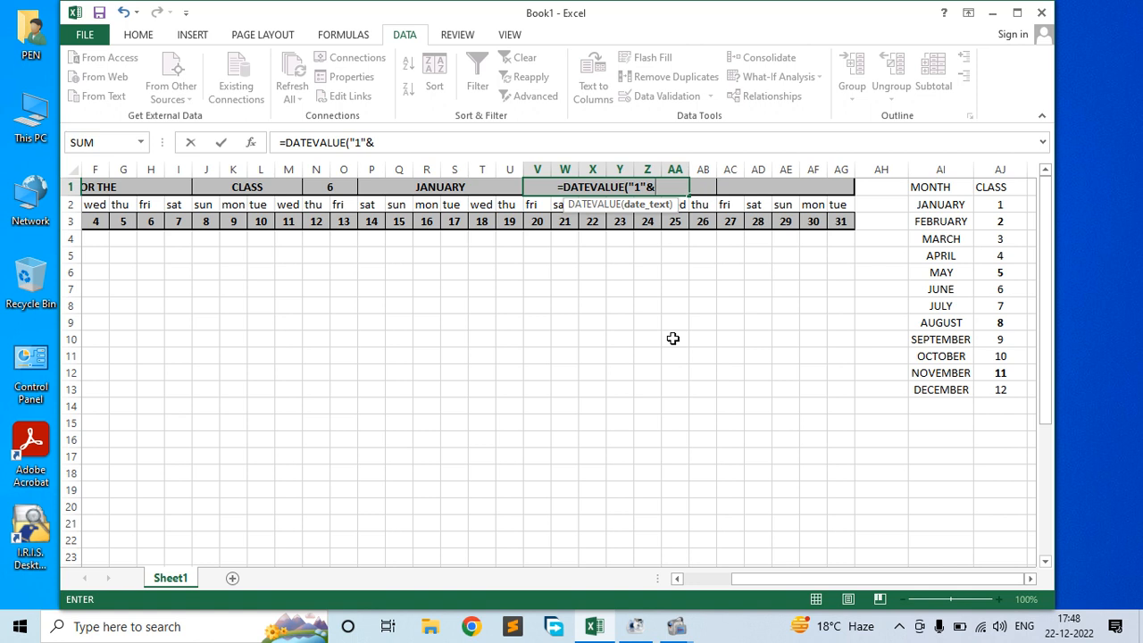
pyautogui.click(455, 187)
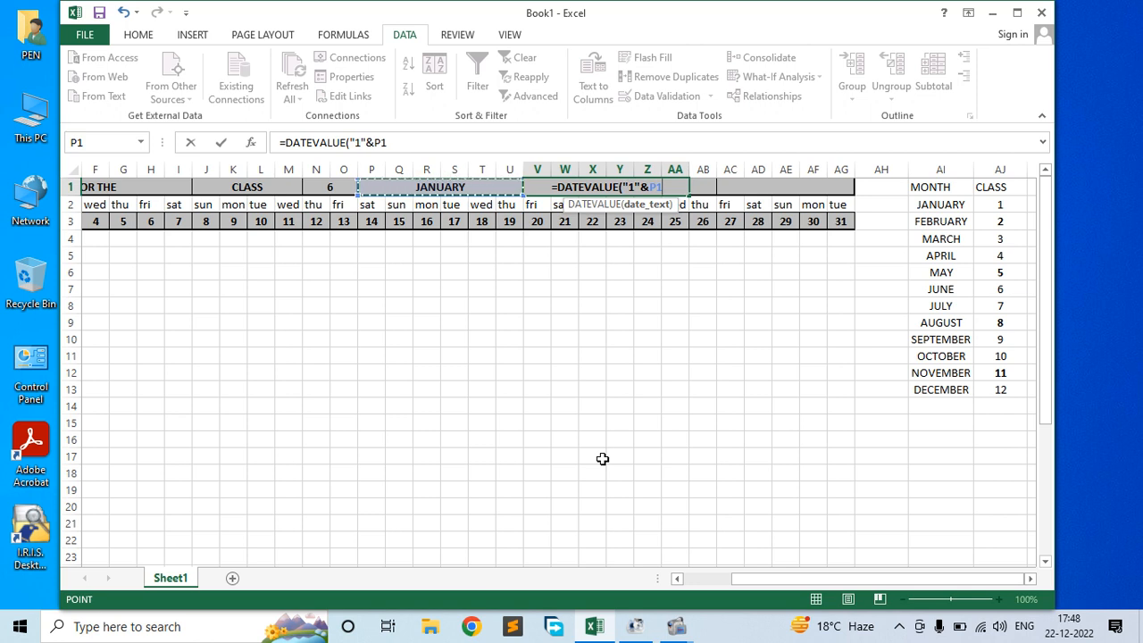
pyautogui.write(')')
pyautogui.hotkey('ctrl', 'Return')
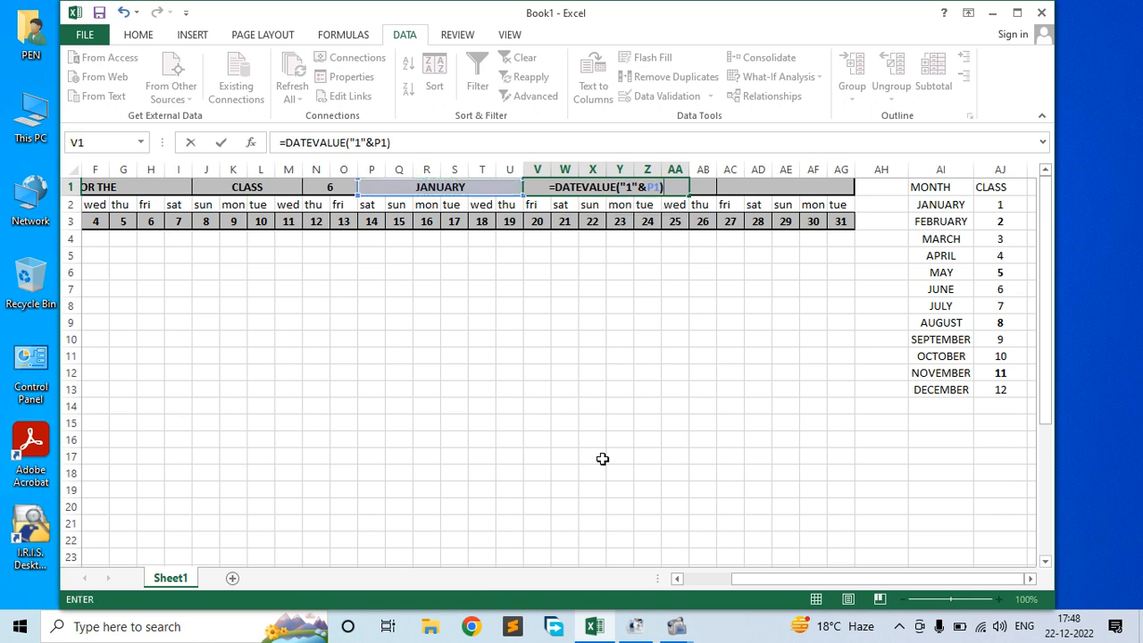
pyautogui.press('Return')
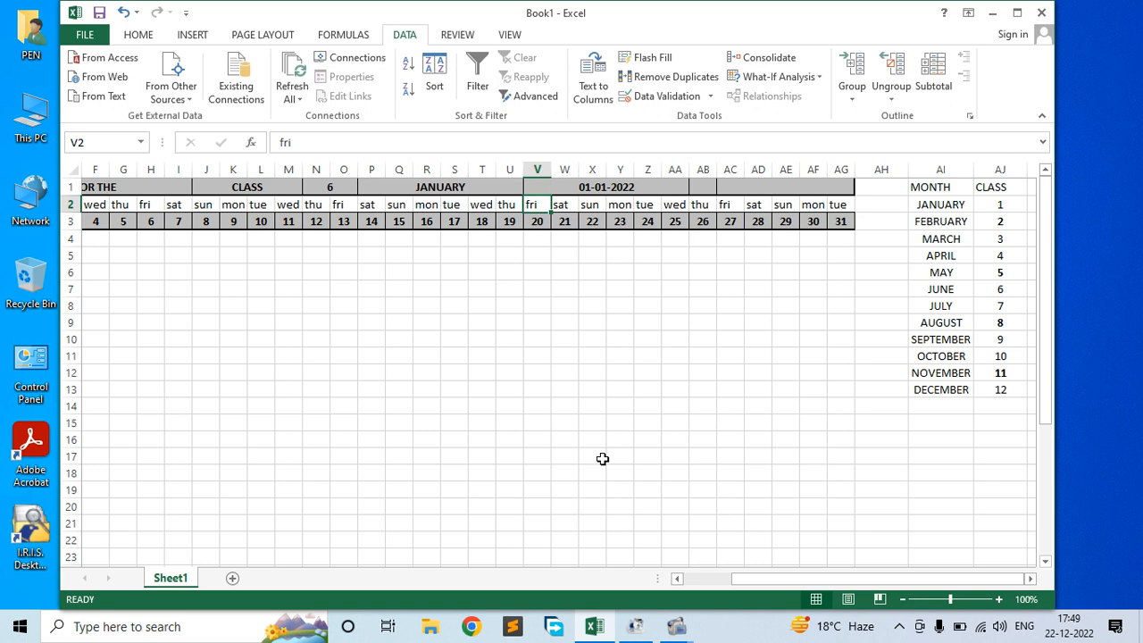
# Check the date formula by choosing APRIL and then OCTOBER from the month dropdown in P1:U1.
pyautogui.click(476, 188)
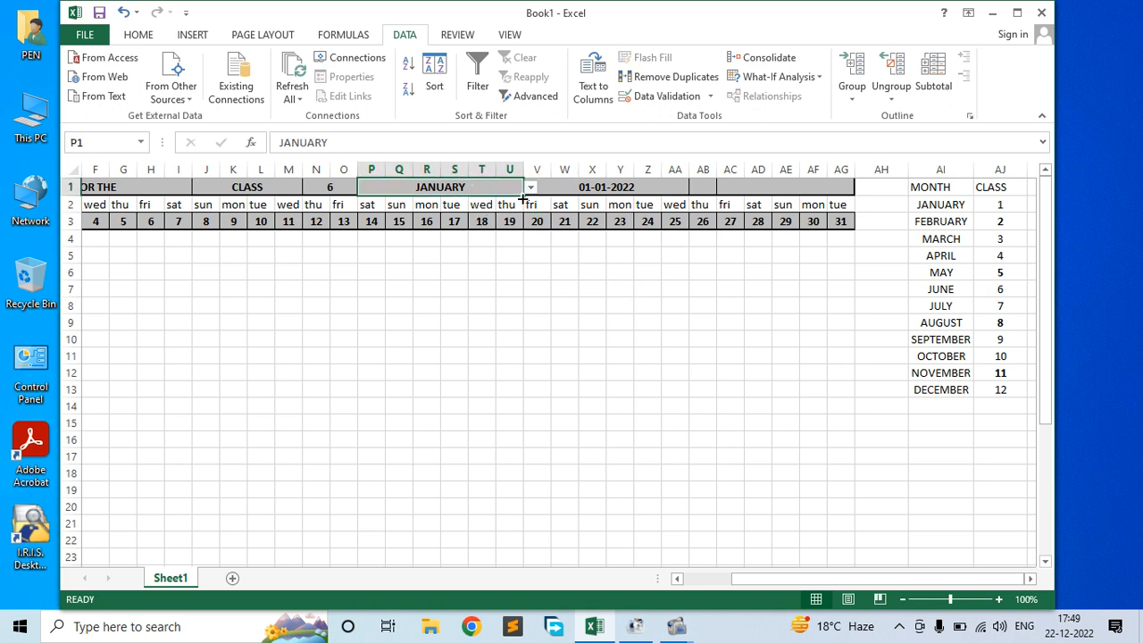
pyautogui.click(532, 191)
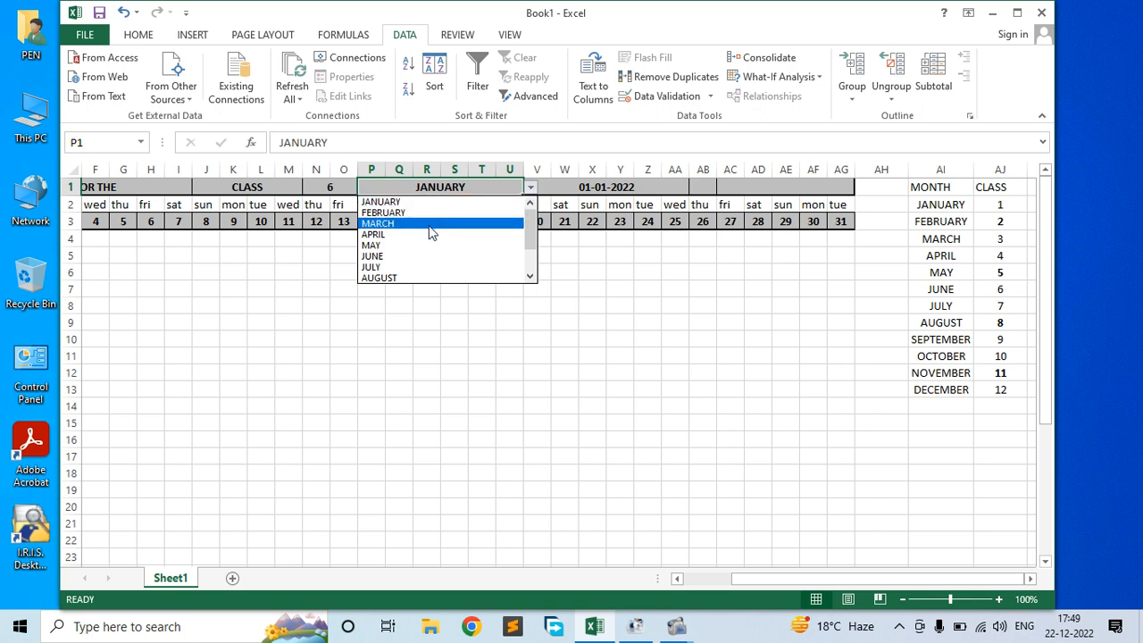
pyautogui.click(426, 232)
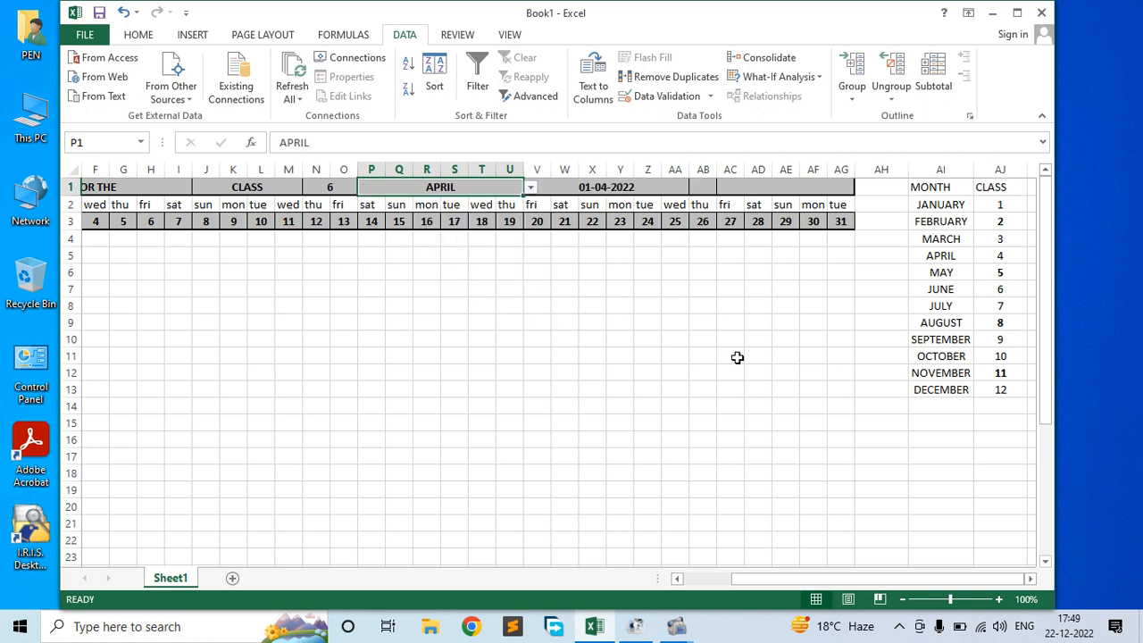
pyautogui.click(531, 189)
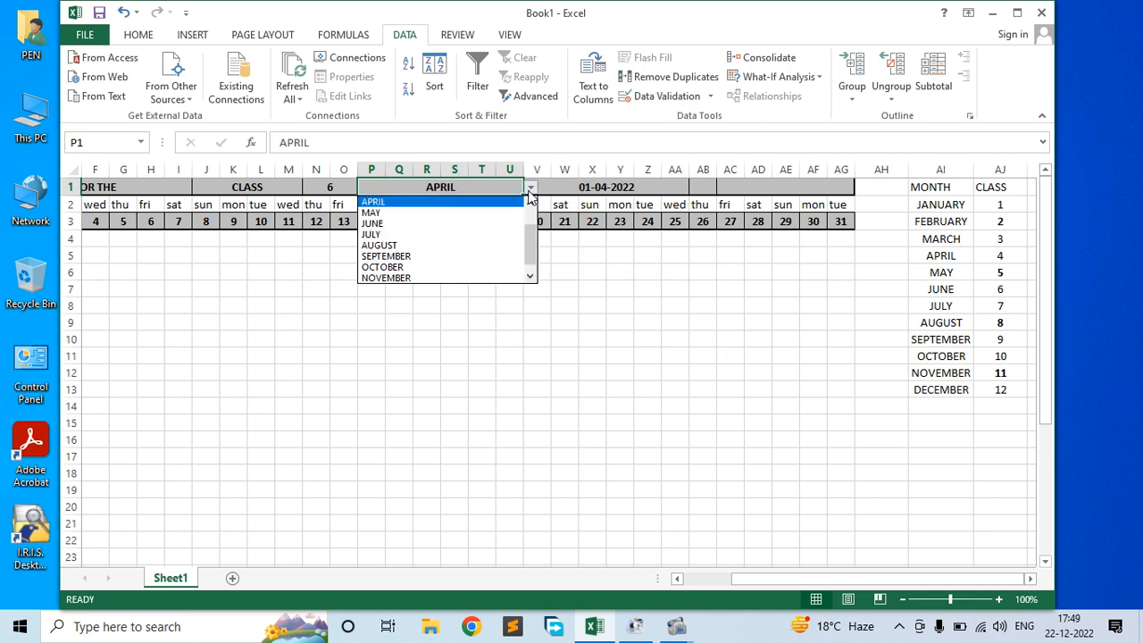
pyautogui.click(446, 267)
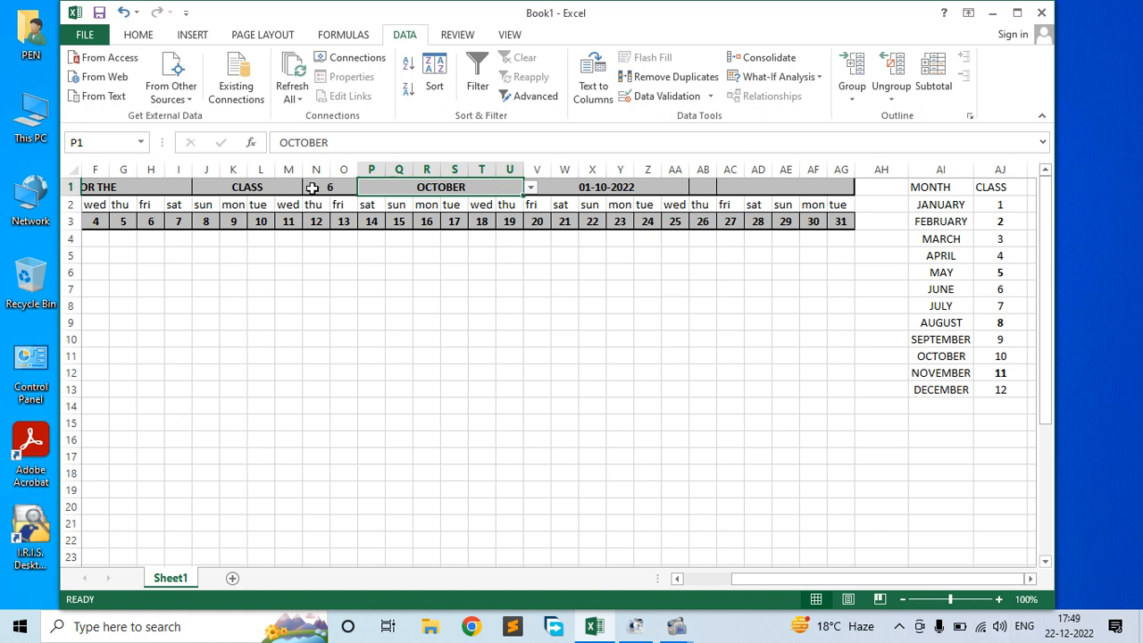
# Check the start date formula by choosing MAY and then JANUARY from the month dropdown, and inspect the formula in V1:AA1.
pyautogui.click(531, 187)
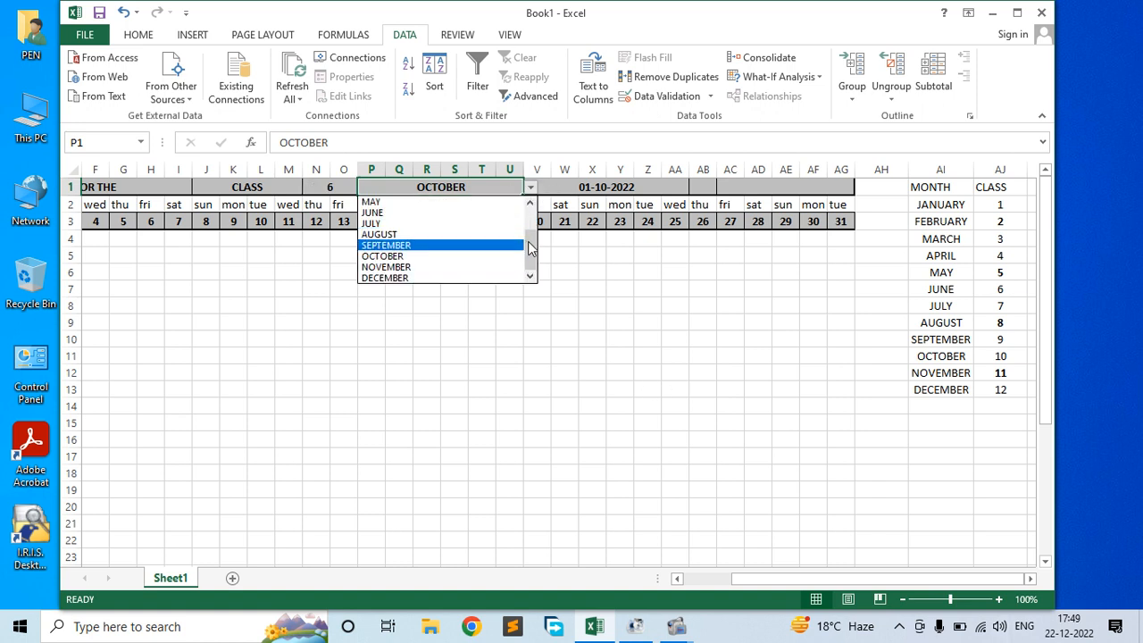
pyautogui.scroll(1, 527, 241)
pyautogui.click(445, 224)
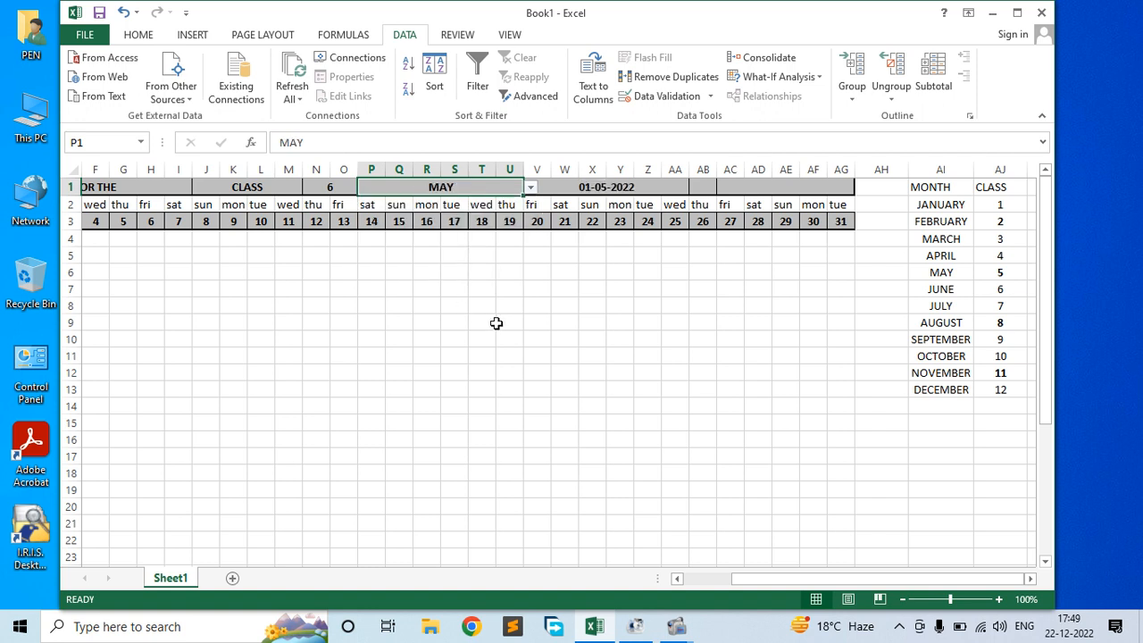
pyautogui.click(530, 187)
pyautogui.moveTo(530, 255); pyautogui.dragTo(530, 224)
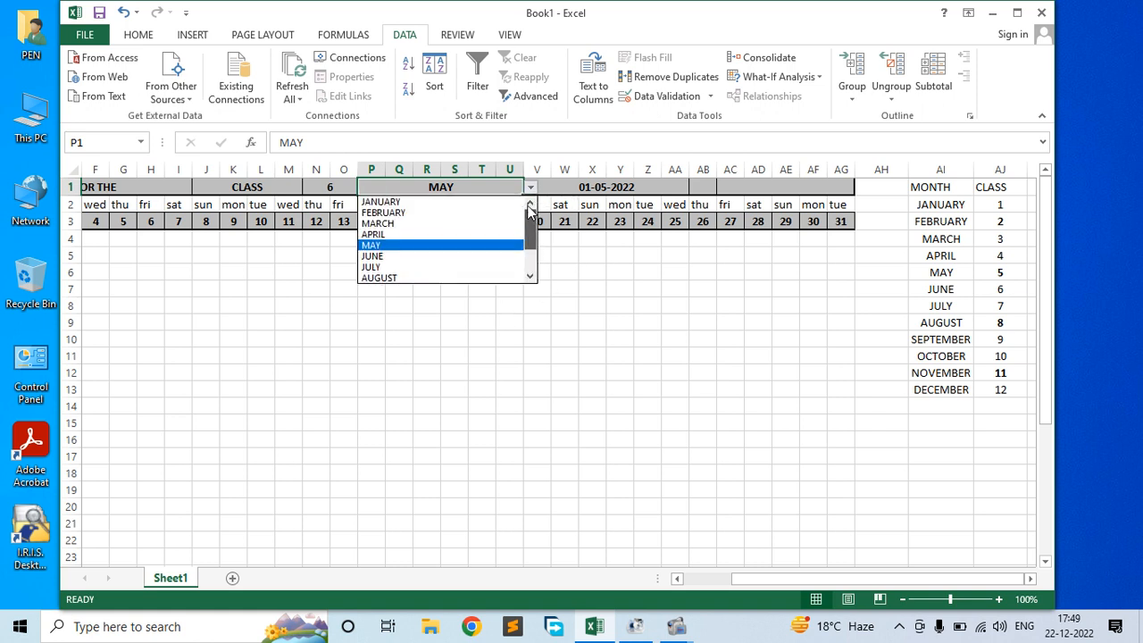
pyautogui.click(450, 200)
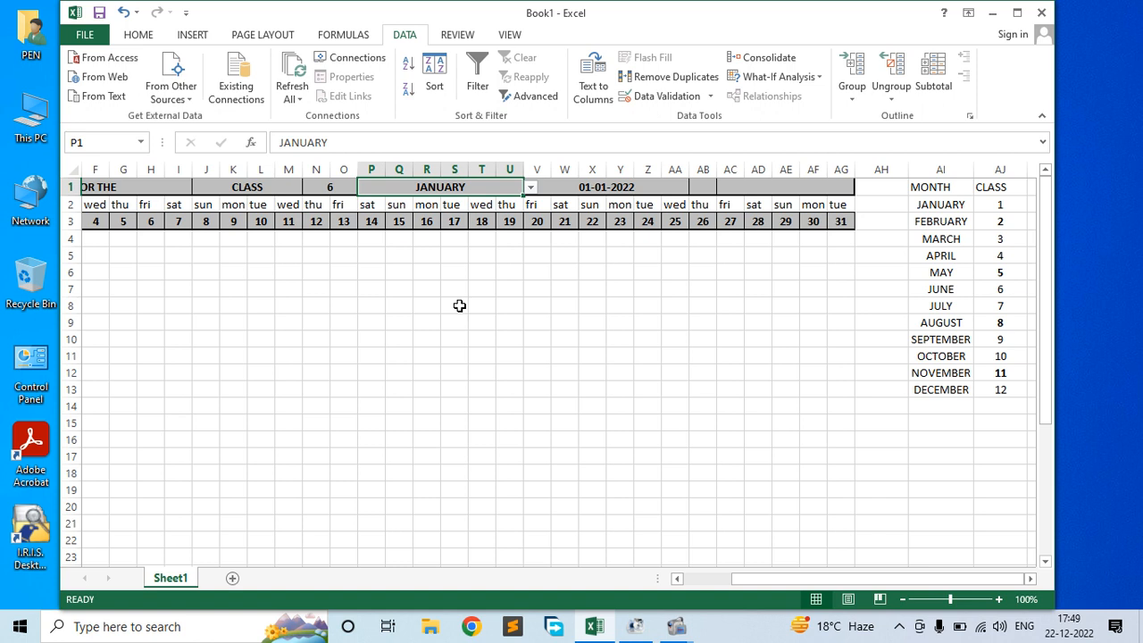
pyautogui.click(658, 189)
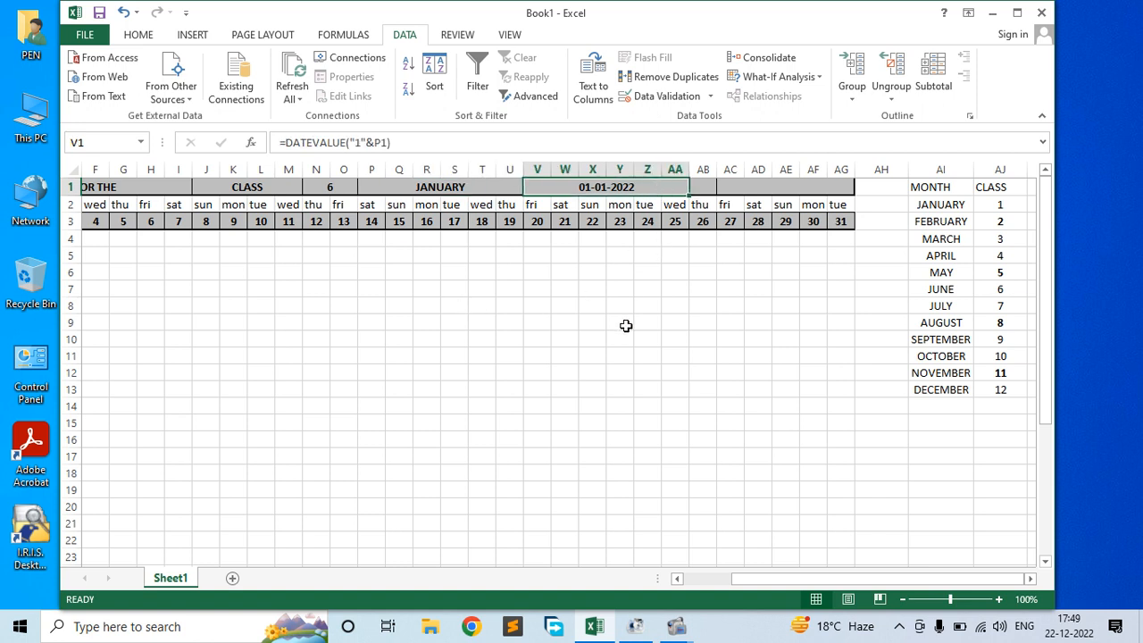
# Enter the word TO in cell AB1, between the start date and the empty merged cell AC1:AG1.
pyautogui.click(710, 192)
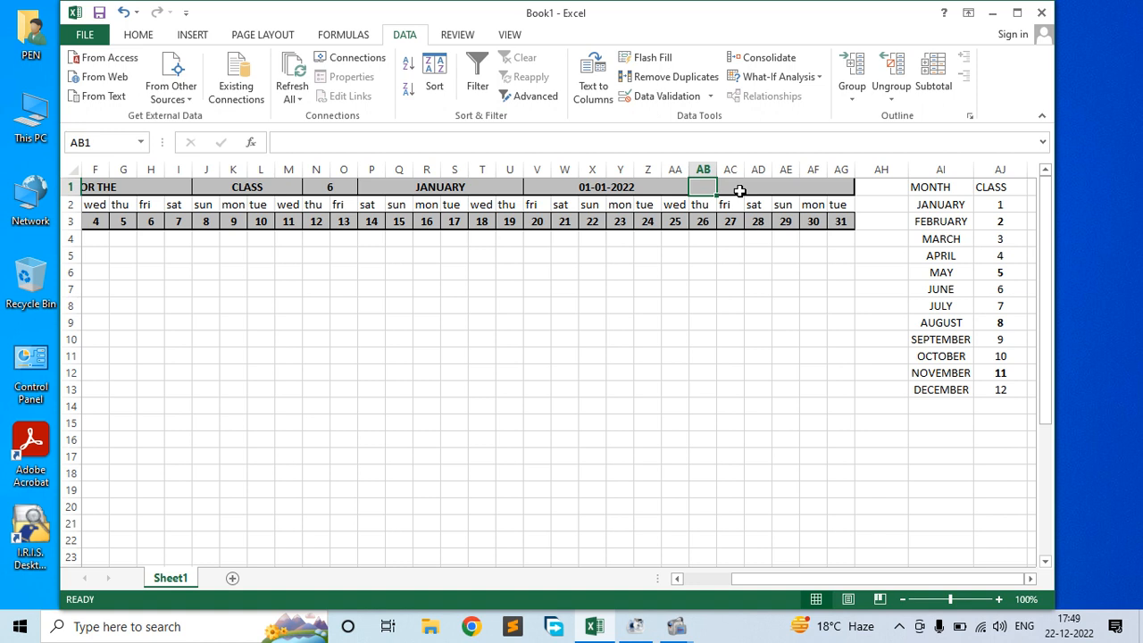
pyautogui.write('T')
pyautogui.press('BackSpace')
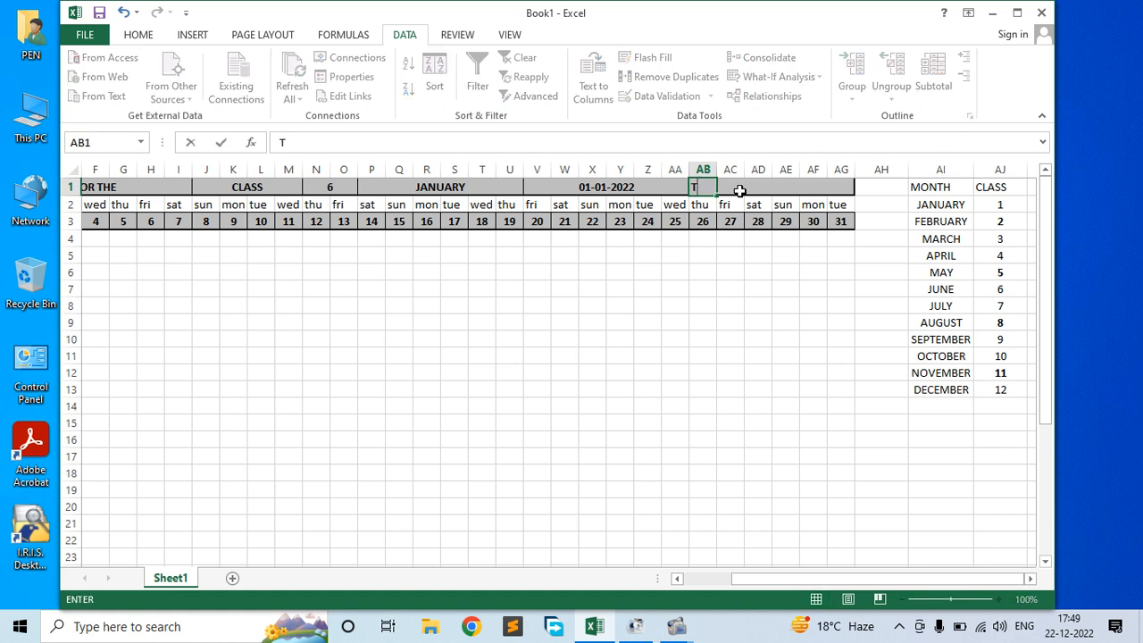
pyautogui.write('O')
# Enter the formula =EOMONTH(V1,0) in the merged cell AC1:AG1 to get the last date of the chosen month.
pyautogui.moveTo(739, 190); pyautogui.dragTo(848, 187)
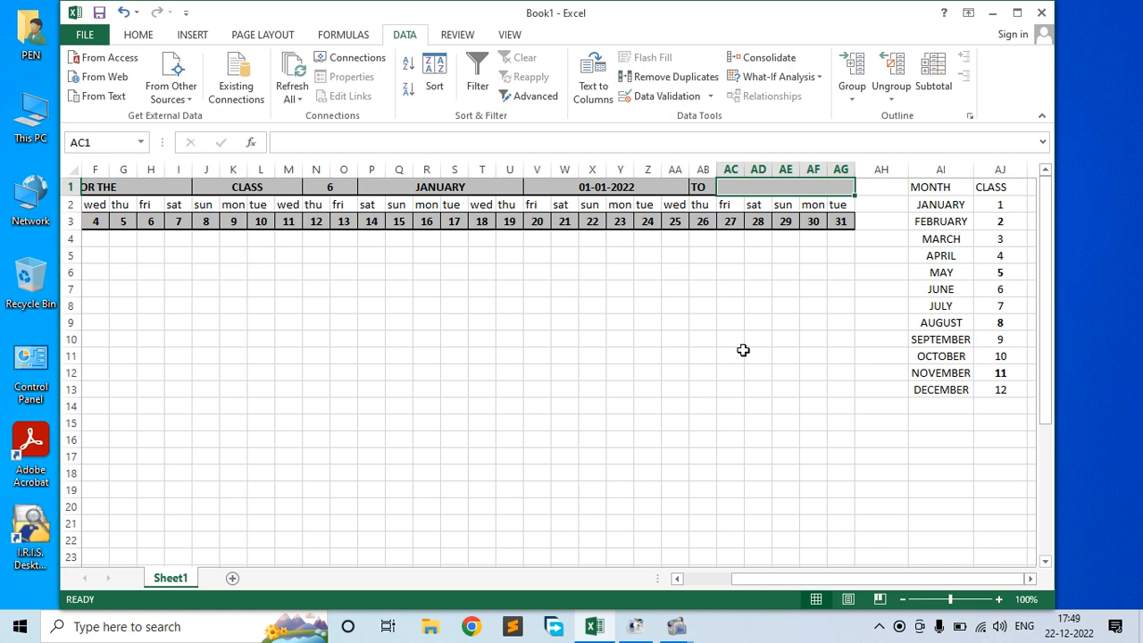
pyautogui.write('=')
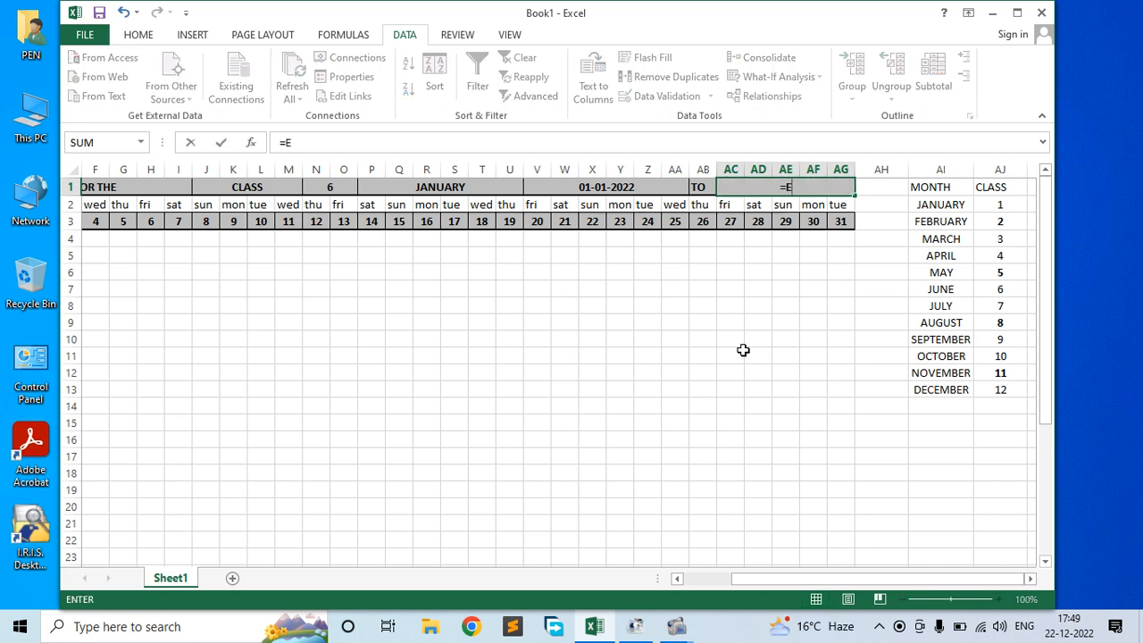
pyautogui.write('EO')
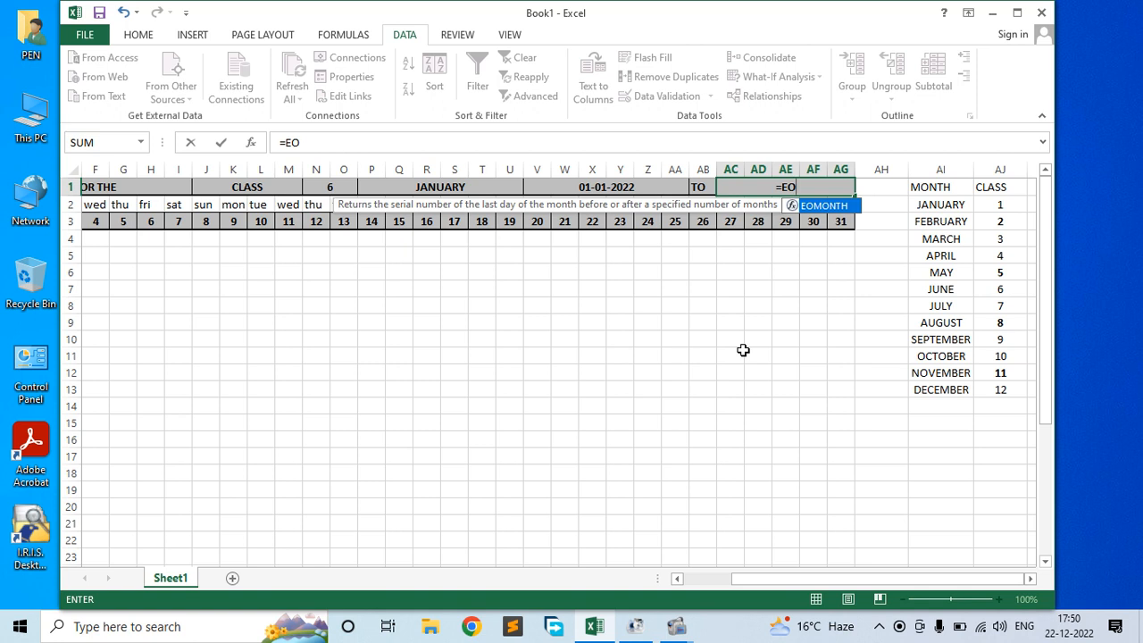
pyautogui.press('Tab')
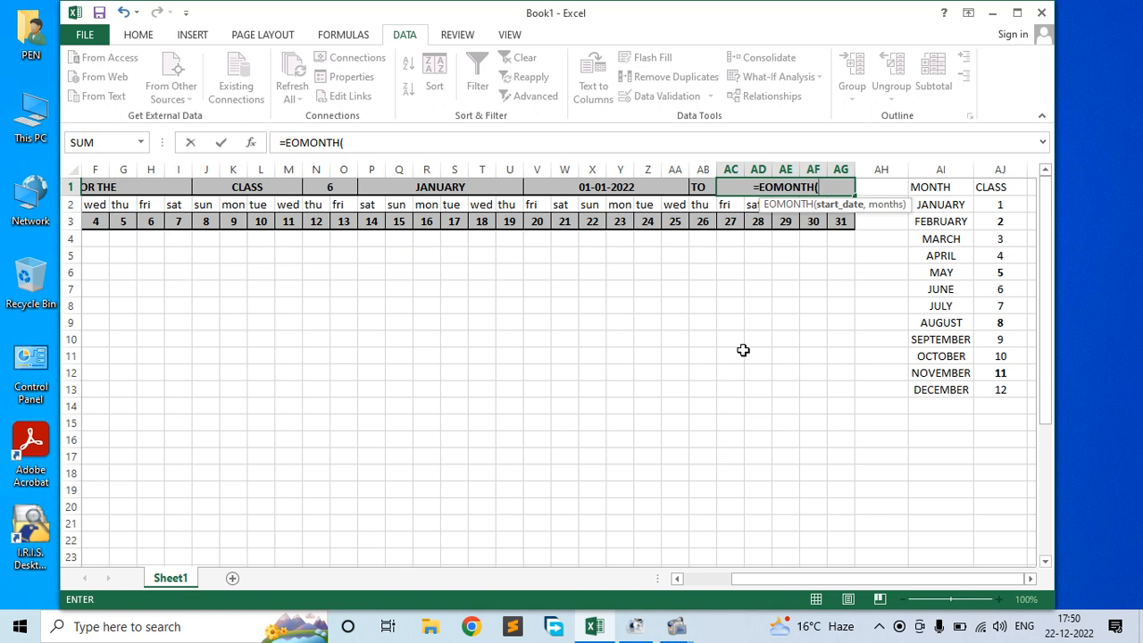
pyautogui.click(636, 189)
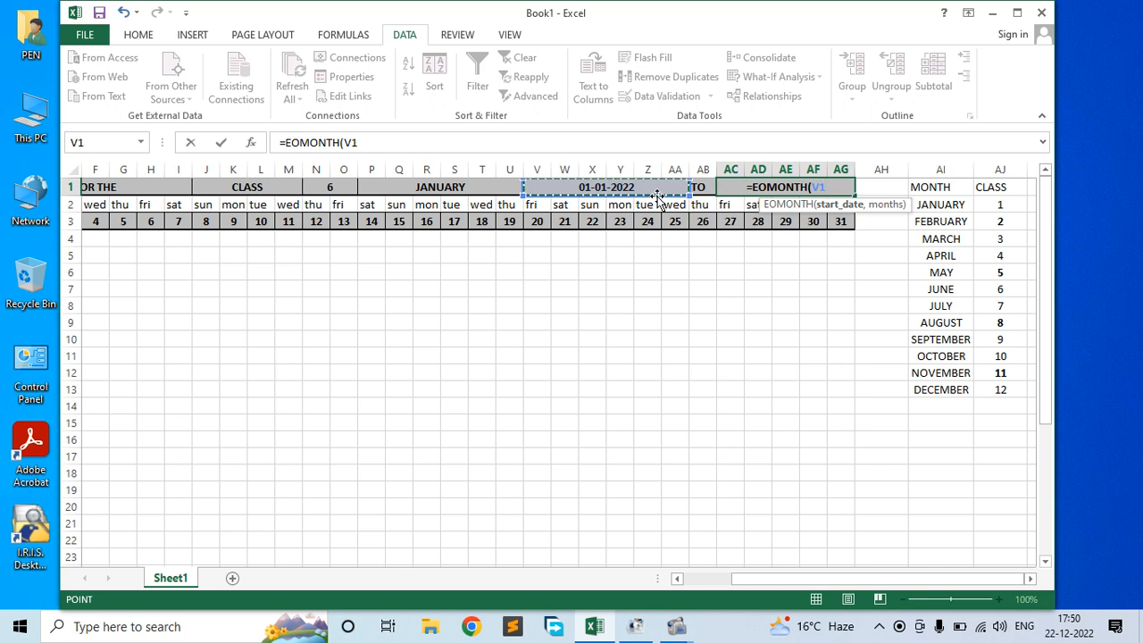
pyautogui.write(',')
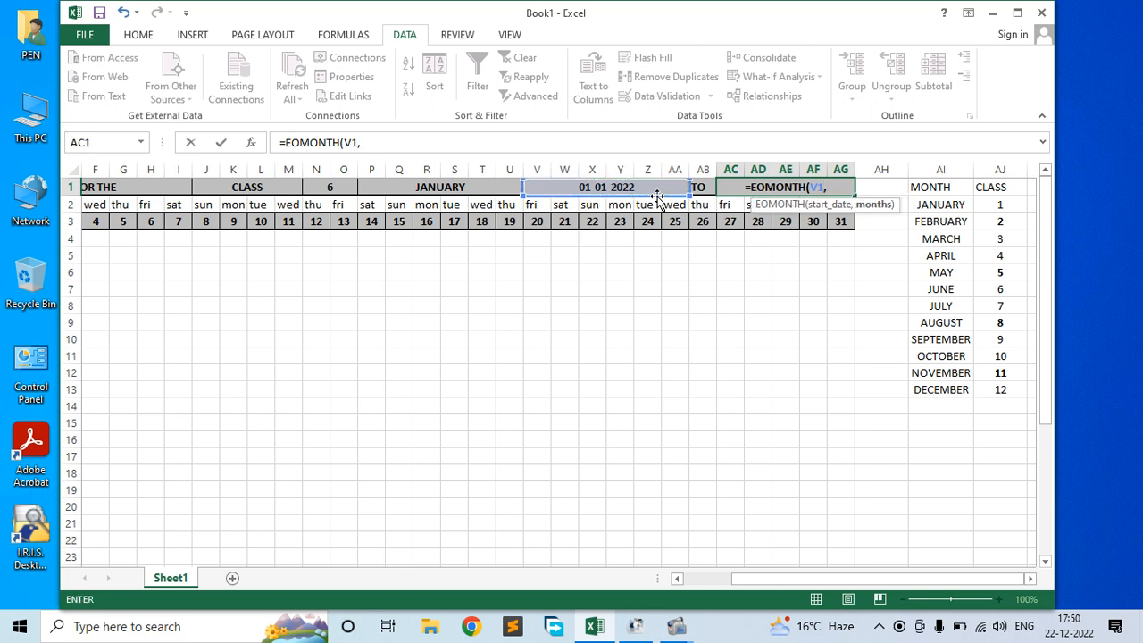
pyautogui.write('0')
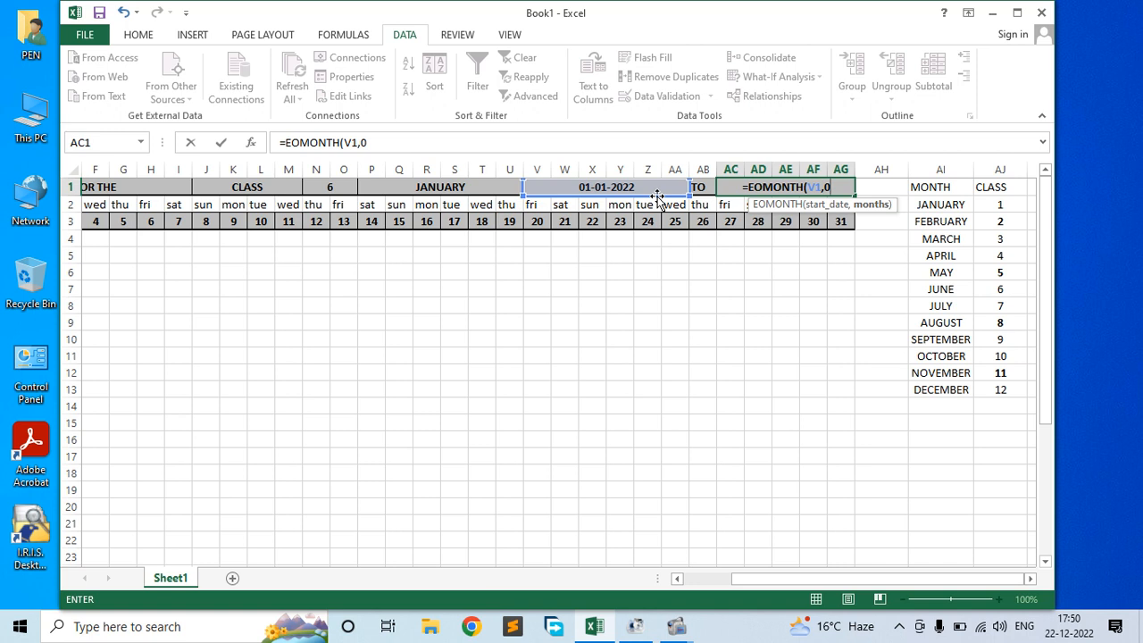
pyautogui.write(')')
pyautogui.press('Return')
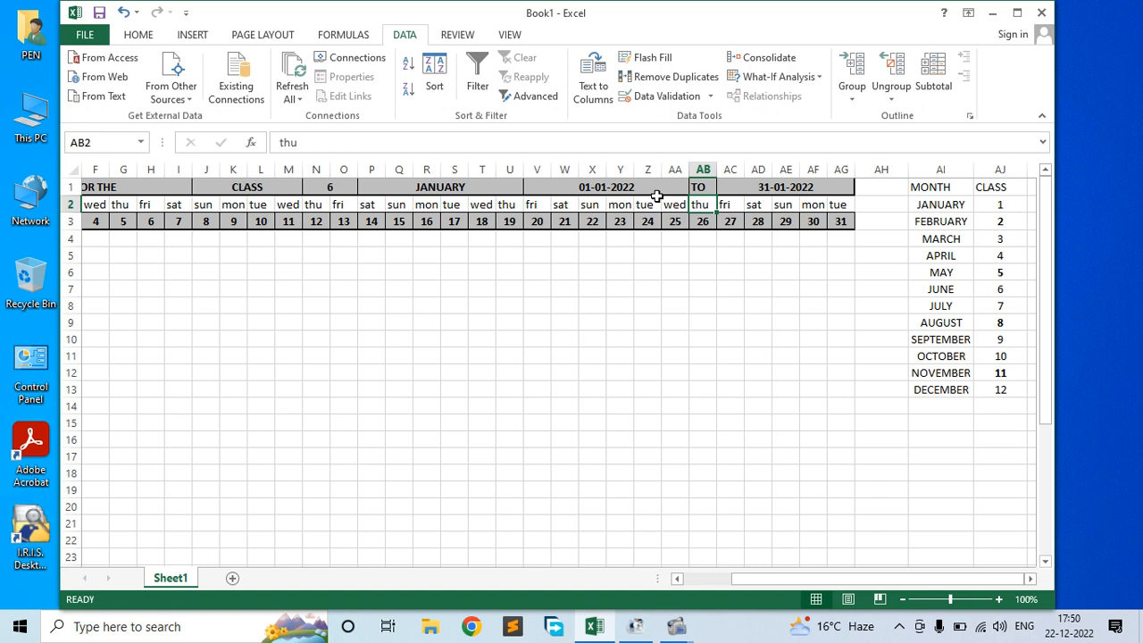
# Check the end date formula by choosing FEBRUARY, MAY and NOVEMBER in turn from the month dropdown in P1:U1.
pyautogui.click(583, 187)
pyautogui.click(481, 186)
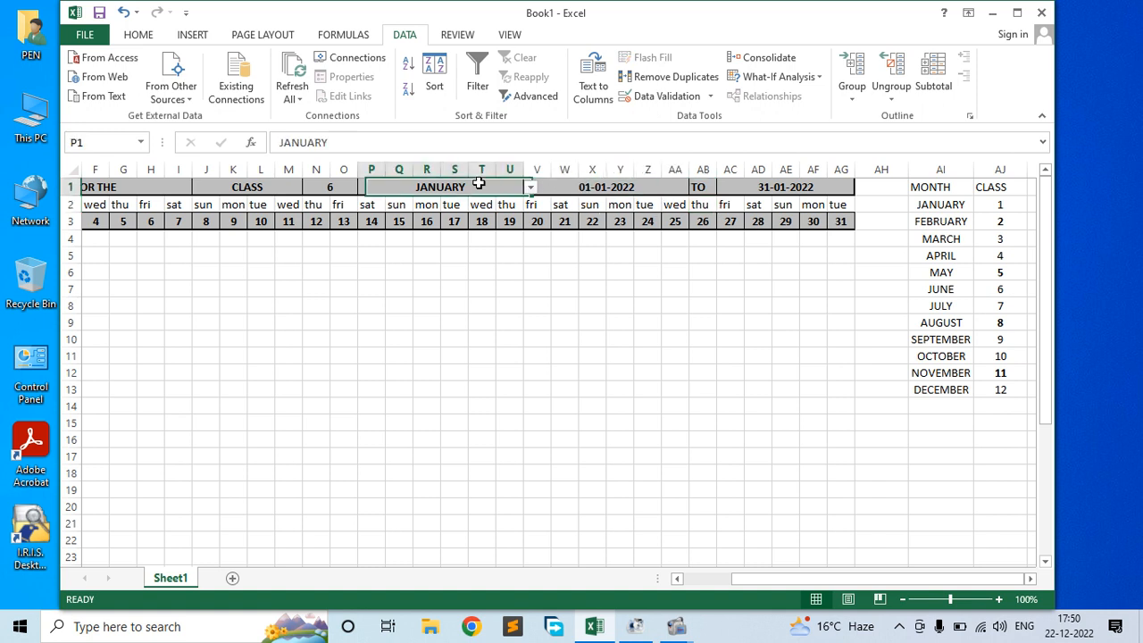
pyautogui.click(530, 189)
pyautogui.click(437, 213)
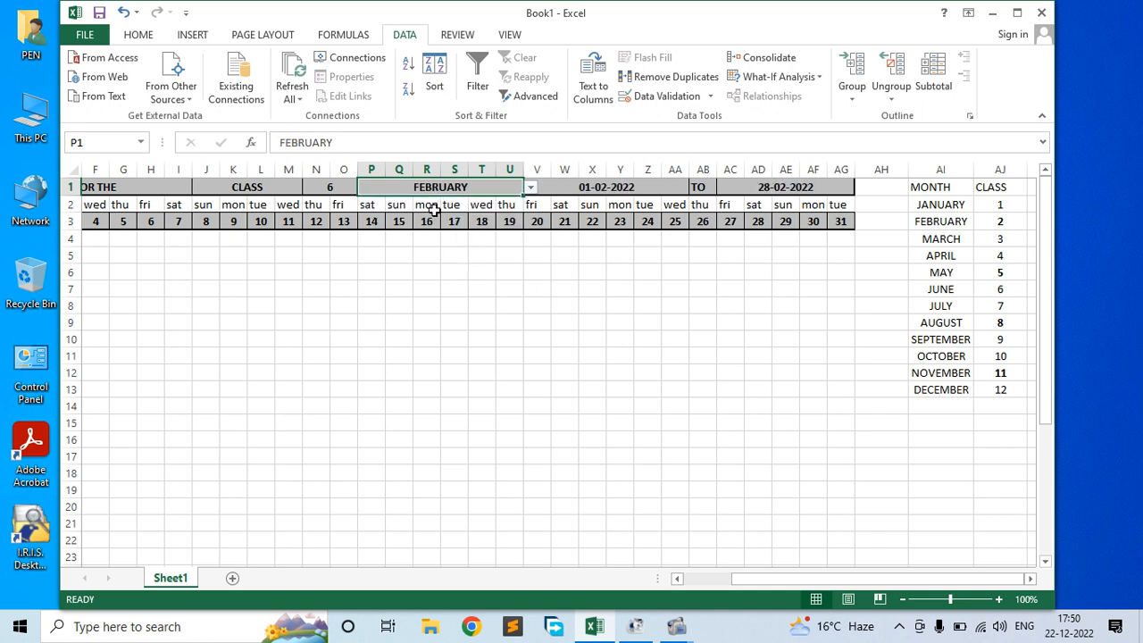
pyautogui.click(529, 186)
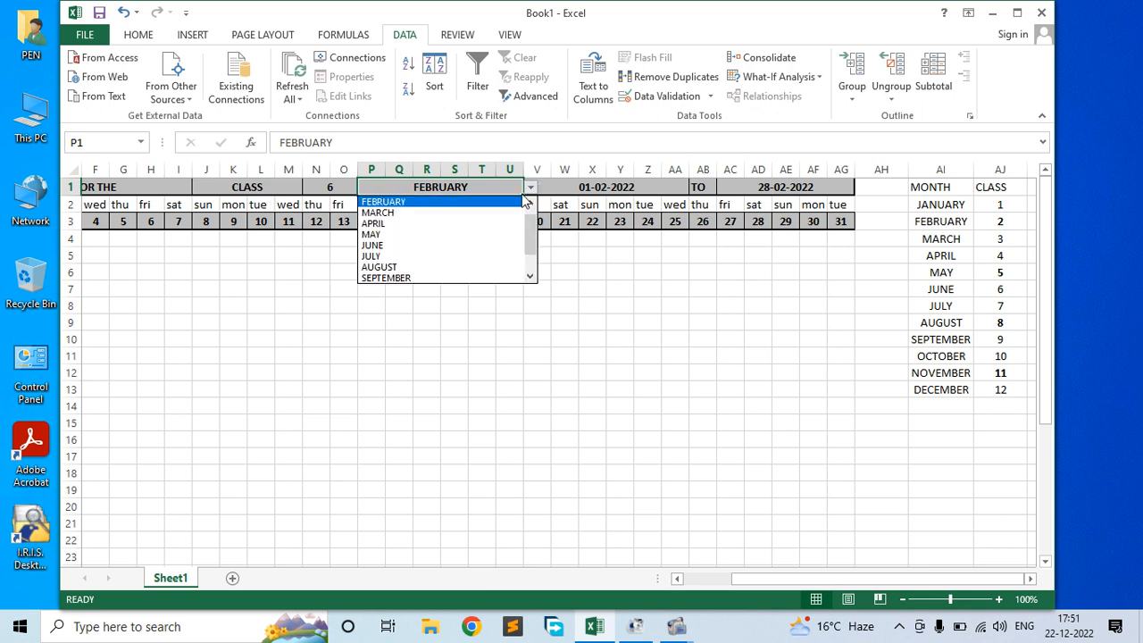
pyautogui.click(432, 235)
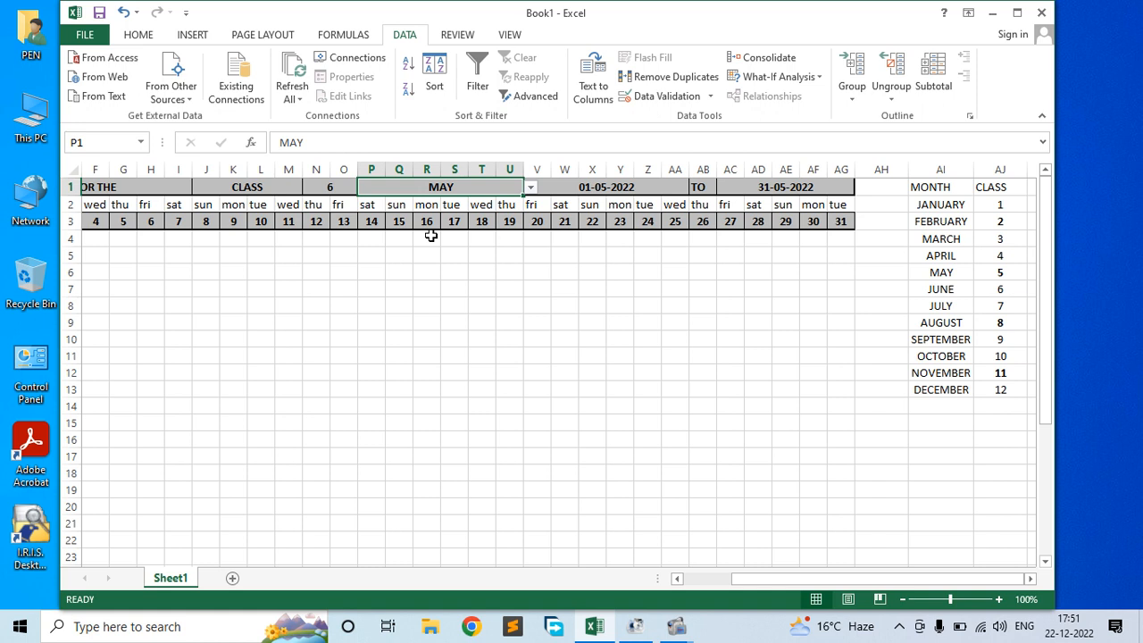
pyautogui.click(529, 186)
pyautogui.click(429, 268)
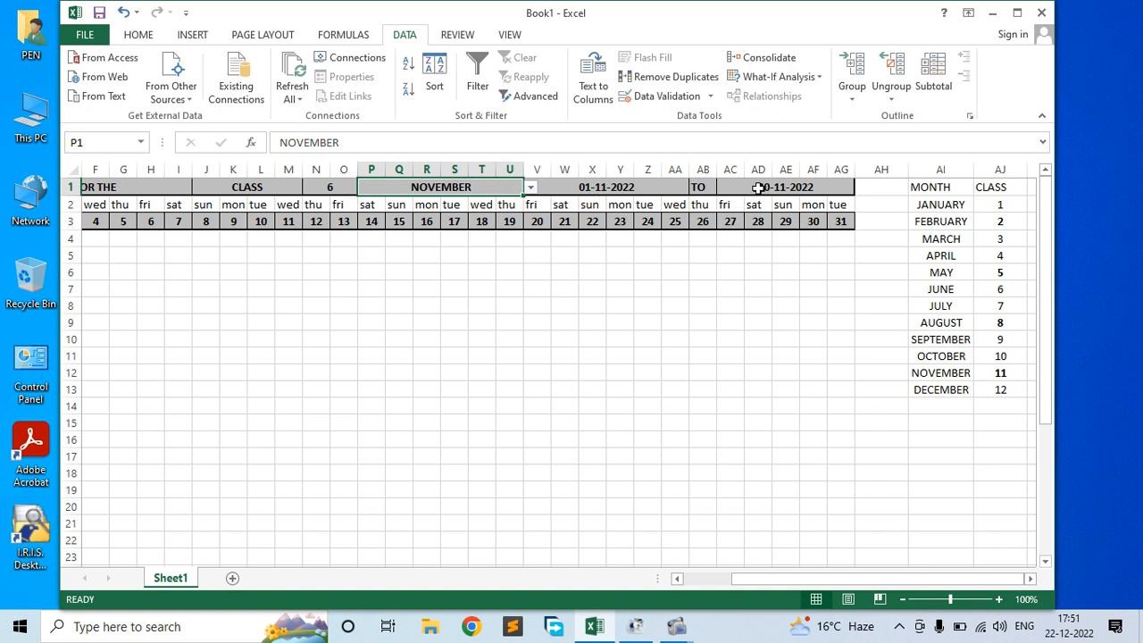
# Switch the month in P1:U1 to JANUARY and FEBRUARY to compare both dates, and finish with MAY selected.
pyautogui.click(531, 187)
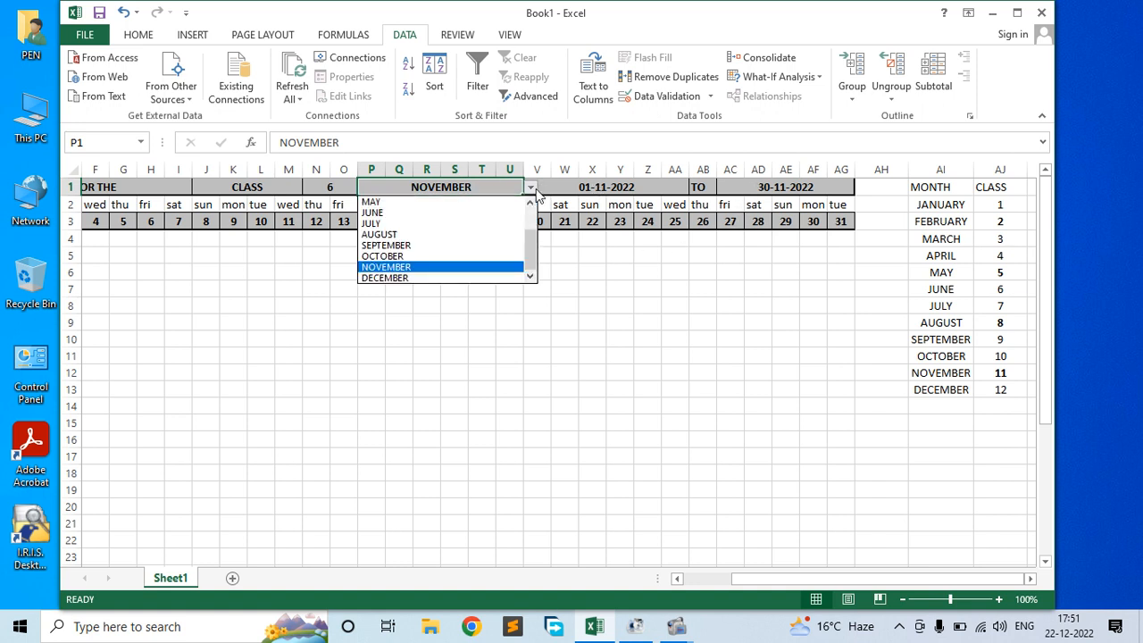
pyautogui.moveTo(535, 245); pyautogui.dragTo(531, 213)
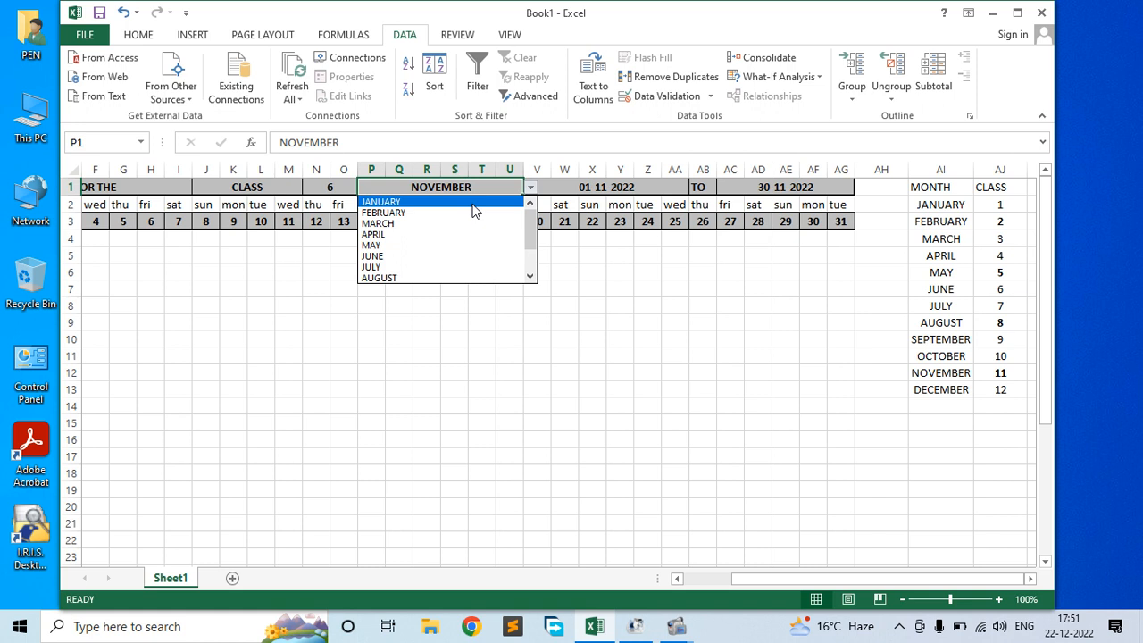
pyautogui.click(473, 204)
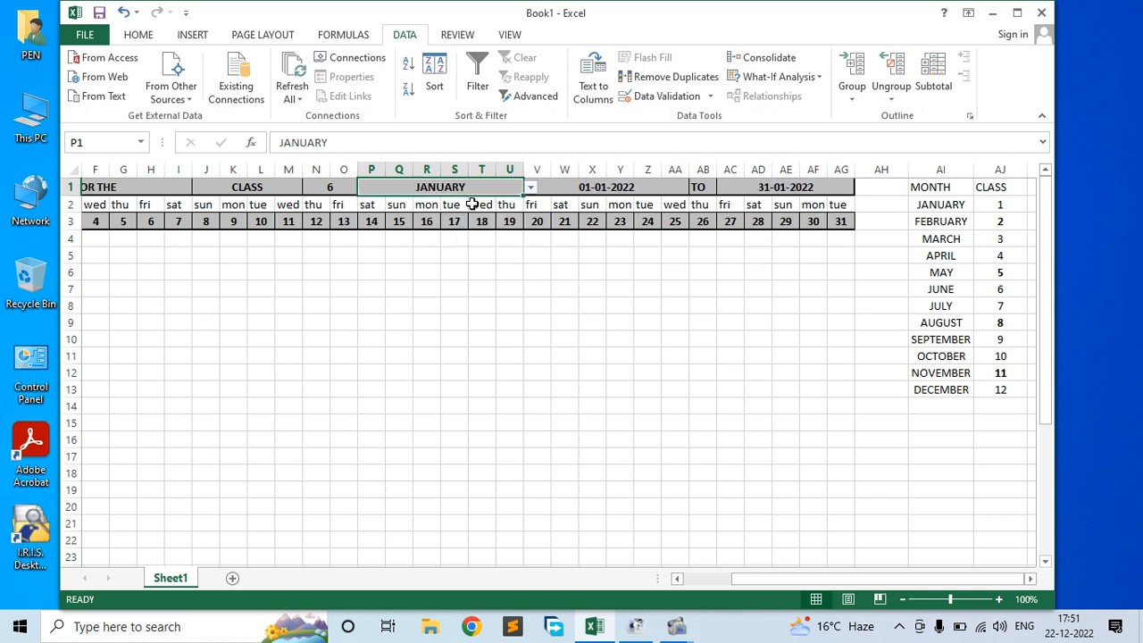
pyautogui.click(530, 188)
pyautogui.click(456, 214)
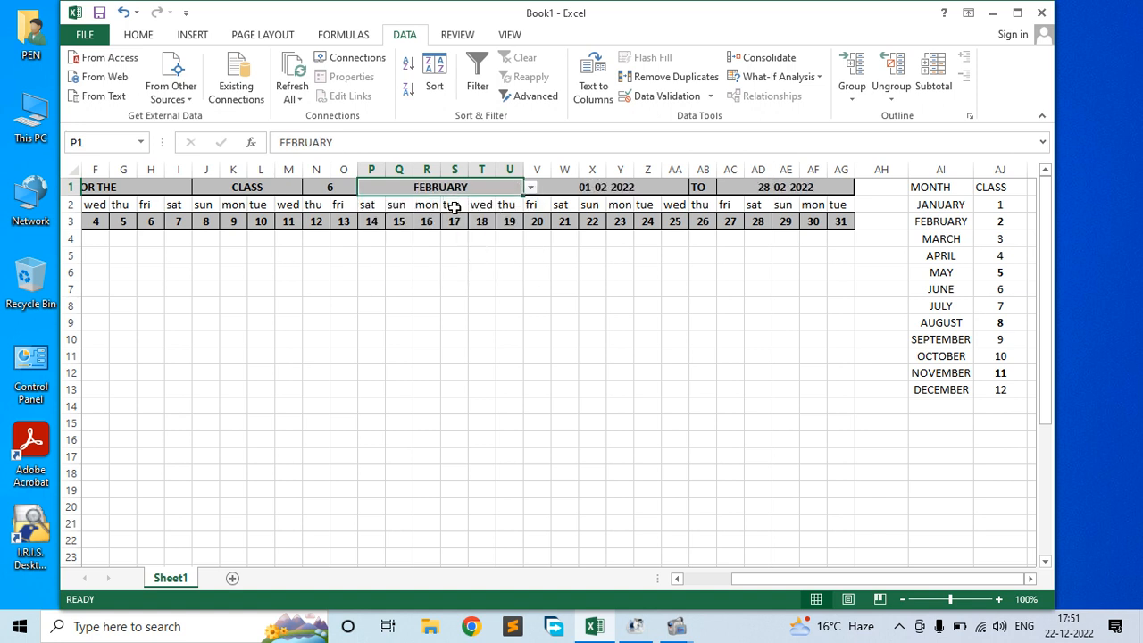
pyautogui.click(531, 187)
pyautogui.click(416, 234)
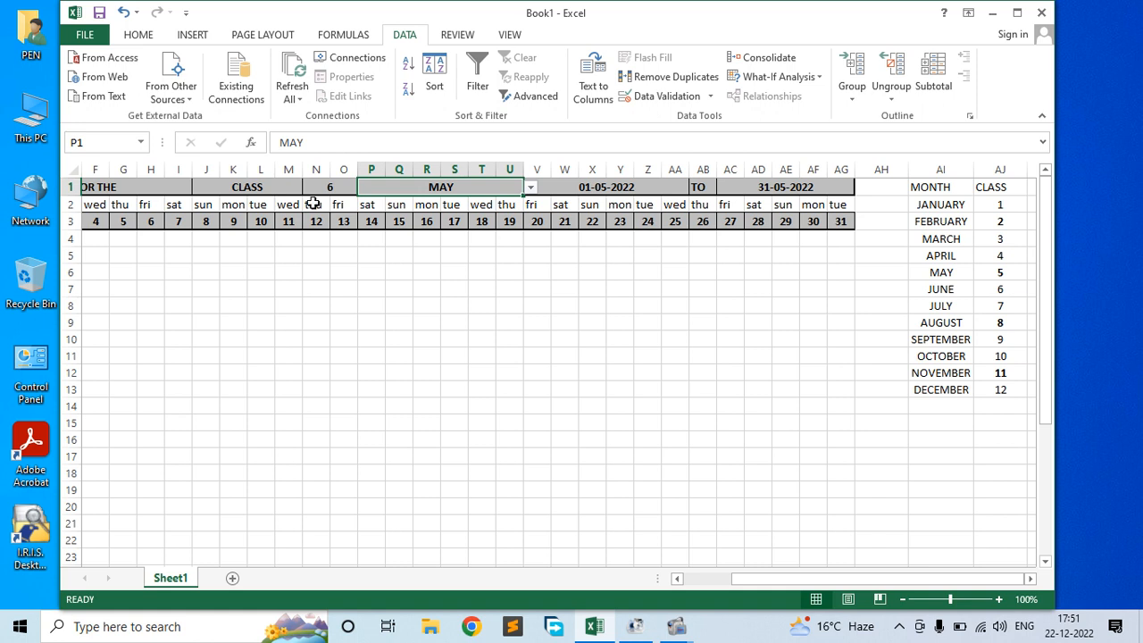
# Review the title row from J1 to AG1, inspecting the class, month, start date and end date cells.
pyautogui.moveTo(295, 187); pyautogui.dragTo(781, 186)
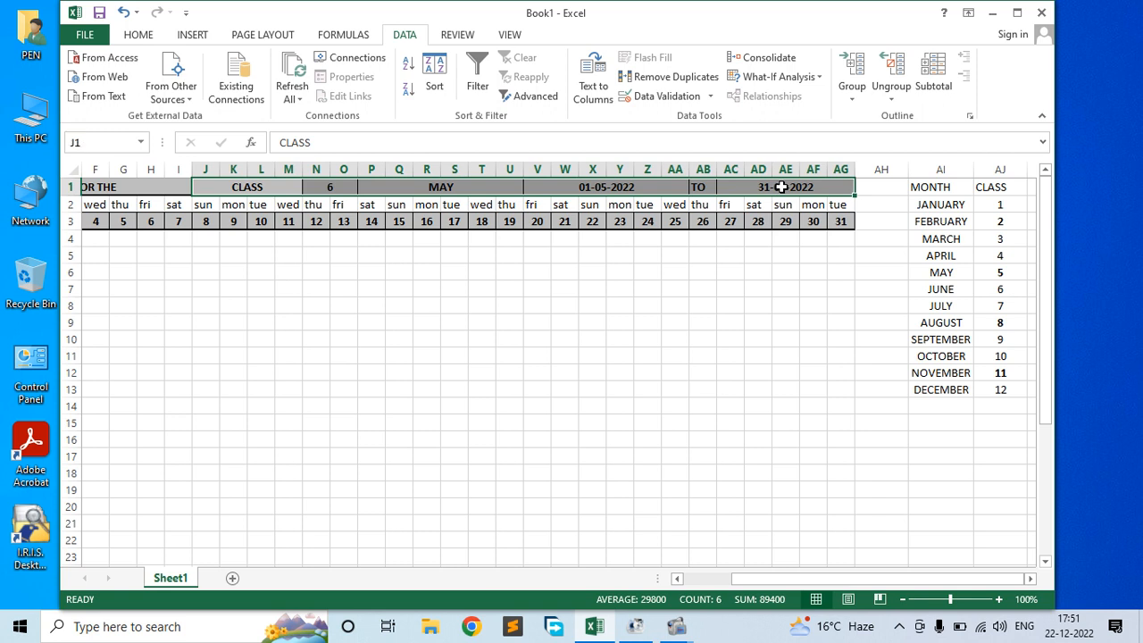
pyautogui.click(350, 187)
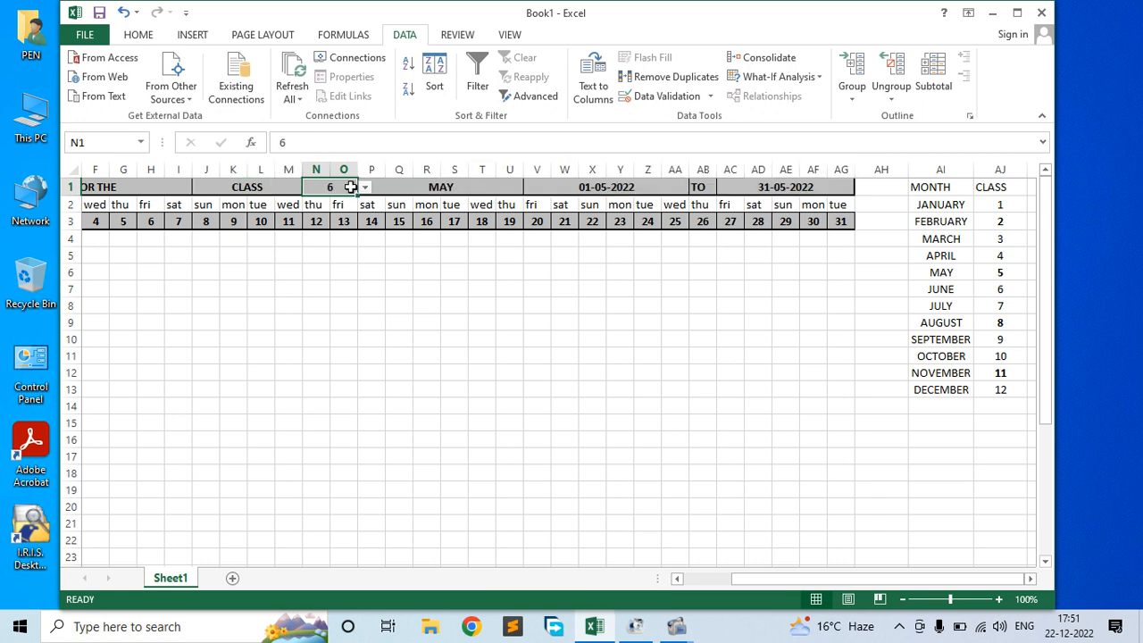
pyautogui.click(448, 187)
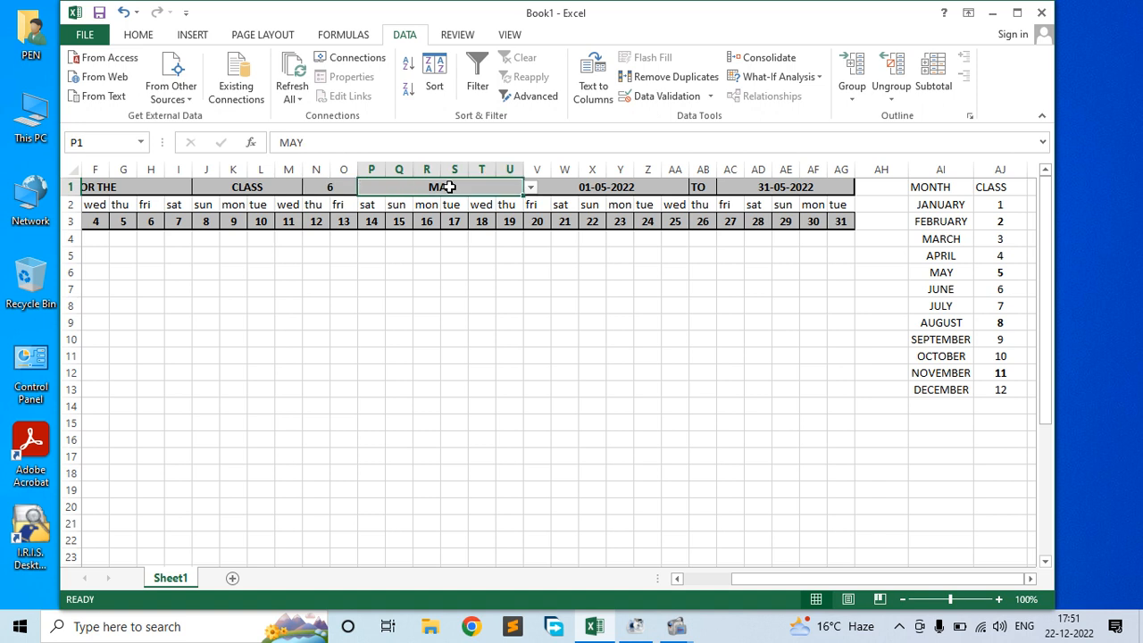
pyautogui.click(607, 189)
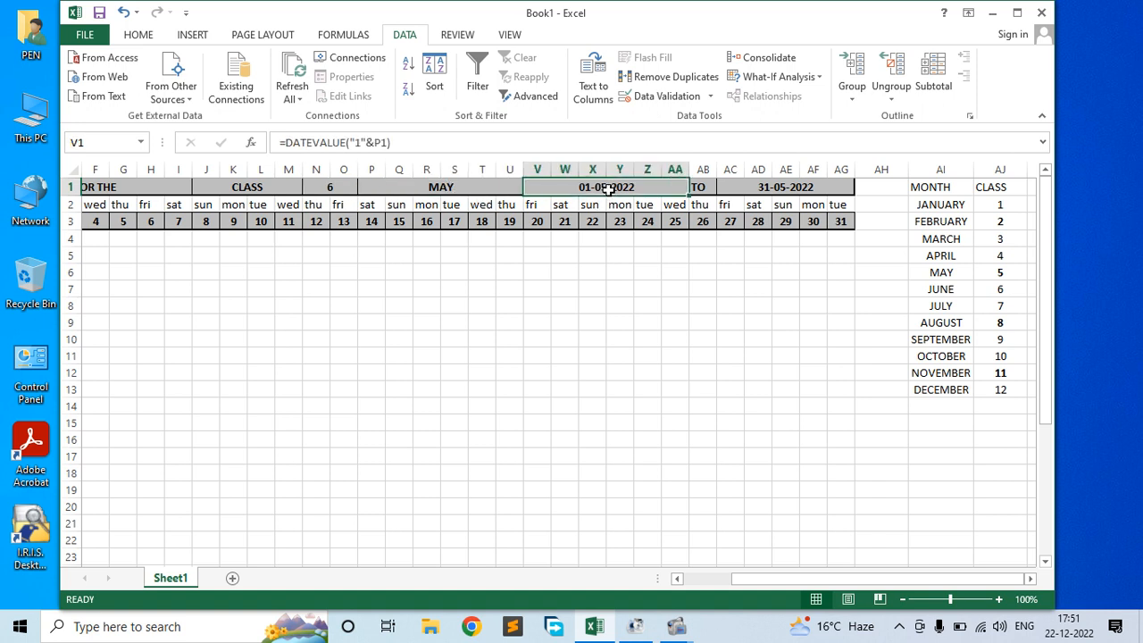
pyautogui.click(805, 187)
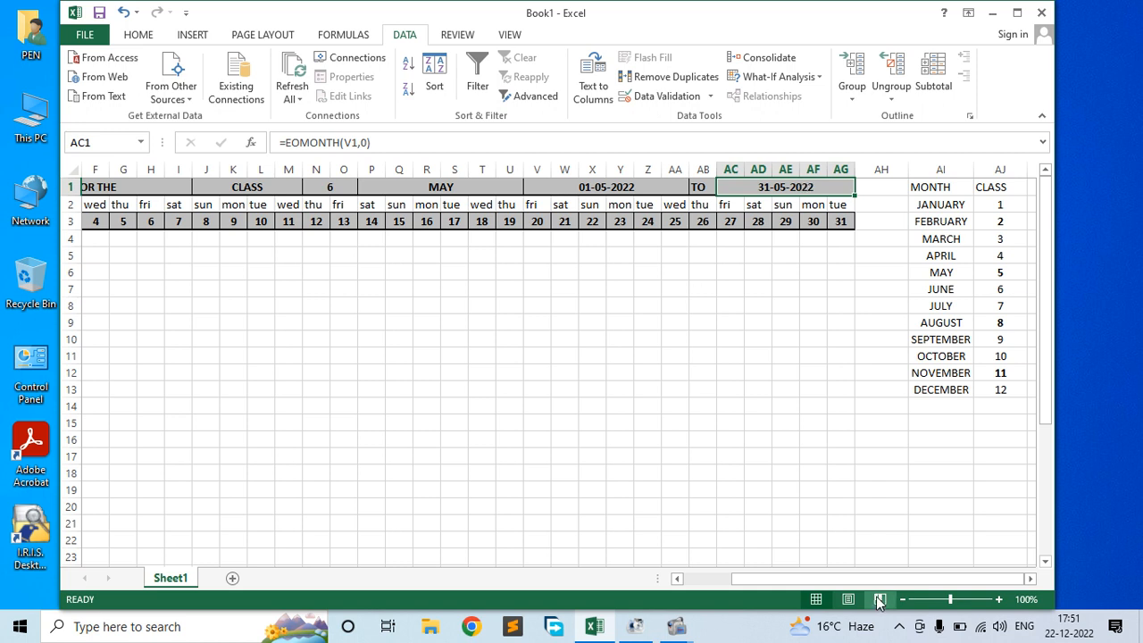
# Delete the manually entered weekday names from C2:AG2, above the day numbers.
pyautogui.moveTo(821, 581); pyautogui.dragTo(728, 583)
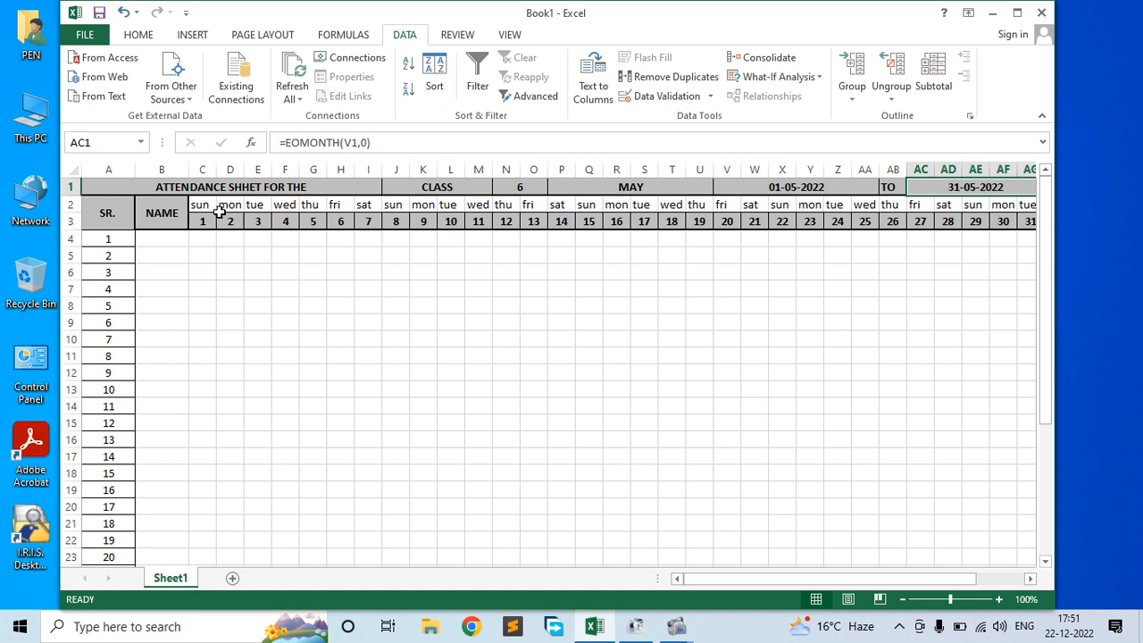
pyautogui.click(200, 205)
pyautogui.moveTo(230, 205); pyautogui.dragTo(917, 207)
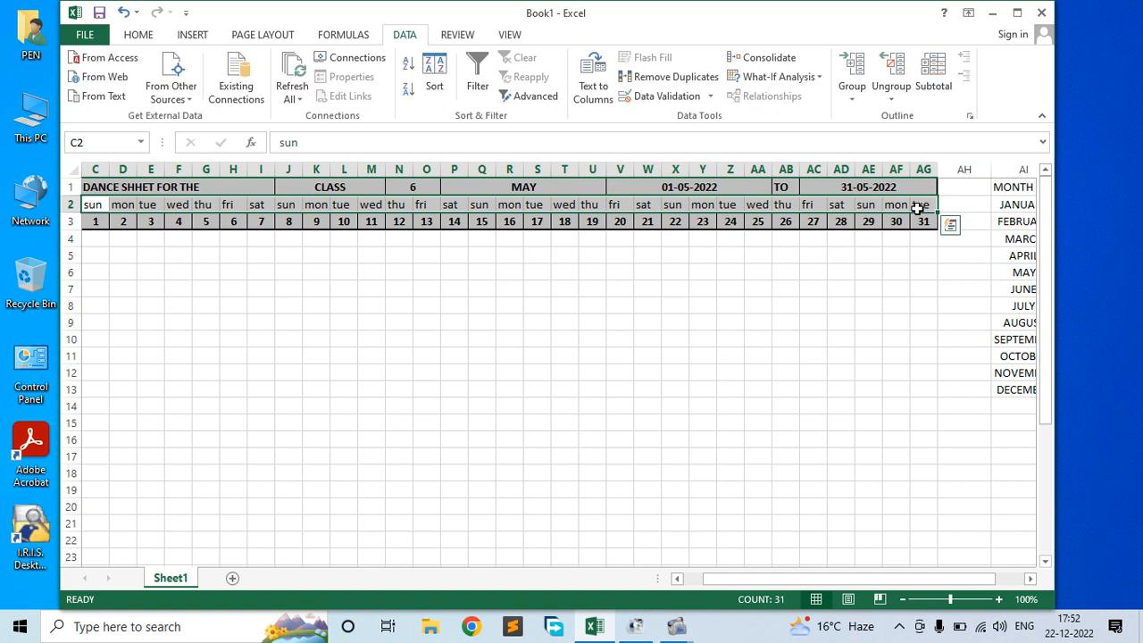
pyautogui.press('Delete')
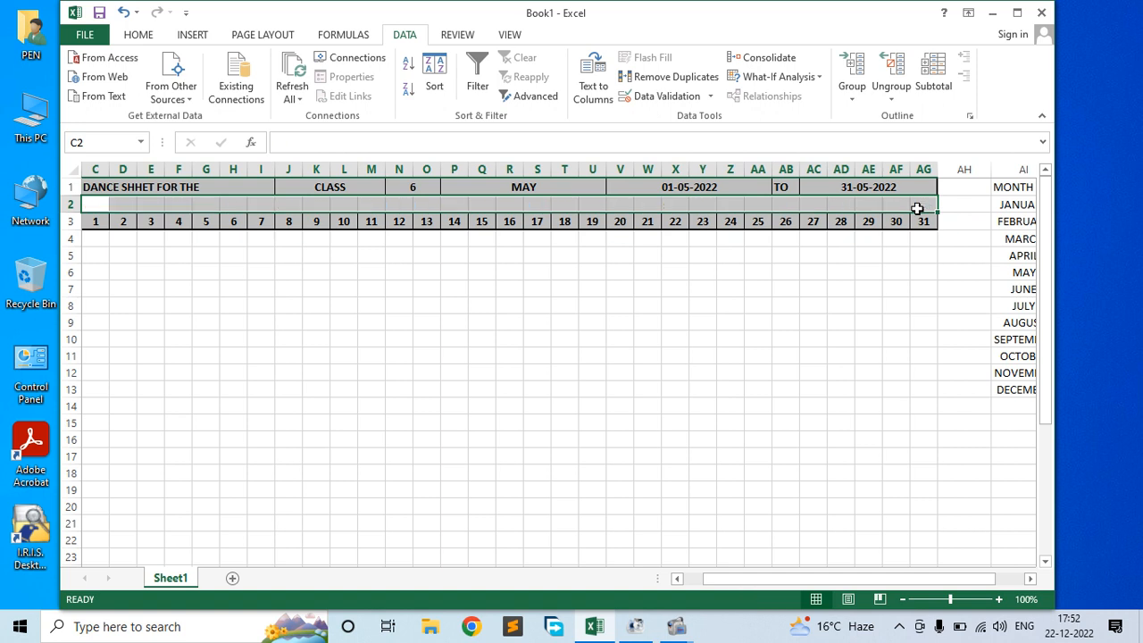
# Delete the manually entered day numbers from C3:AG3, leaving the header cells' formatting in place.
pyautogui.click(593, 286)
pyautogui.moveTo(803, 579); pyautogui.dragTo(712, 565)
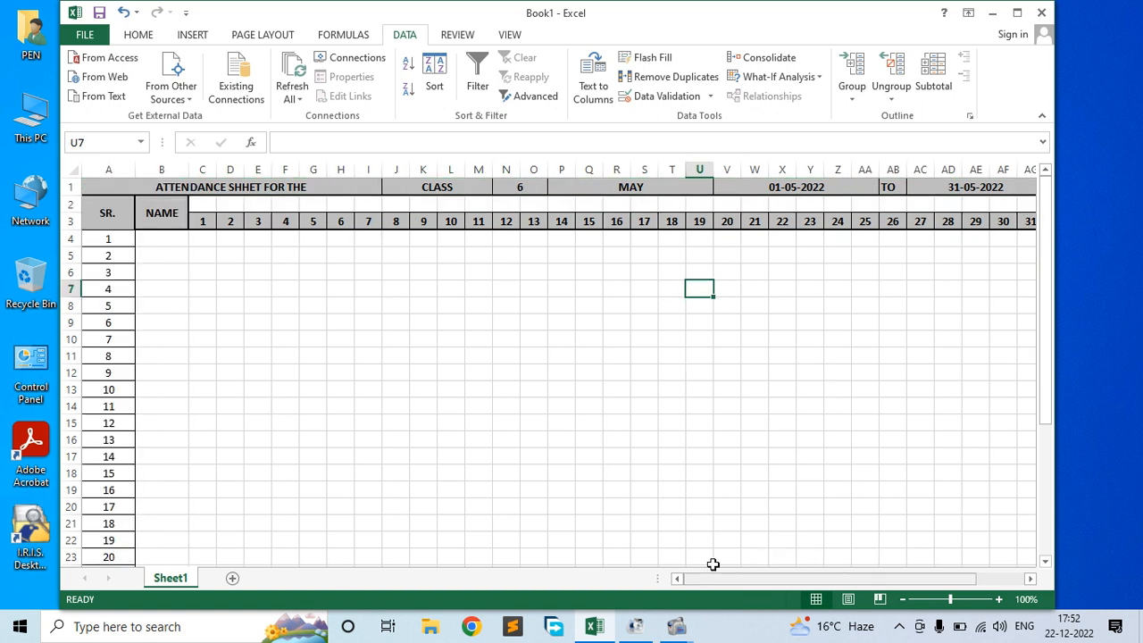
pyautogui.moveTo(204, 221); pyautogui.dragTo(925, 223)
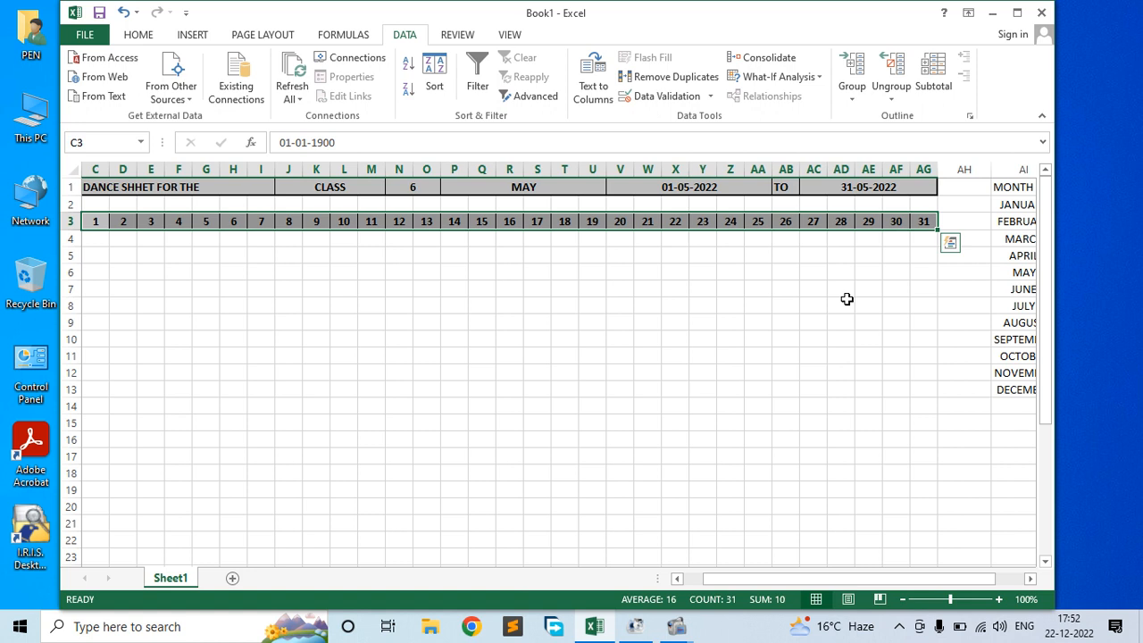
pyautogui.press('Delete')
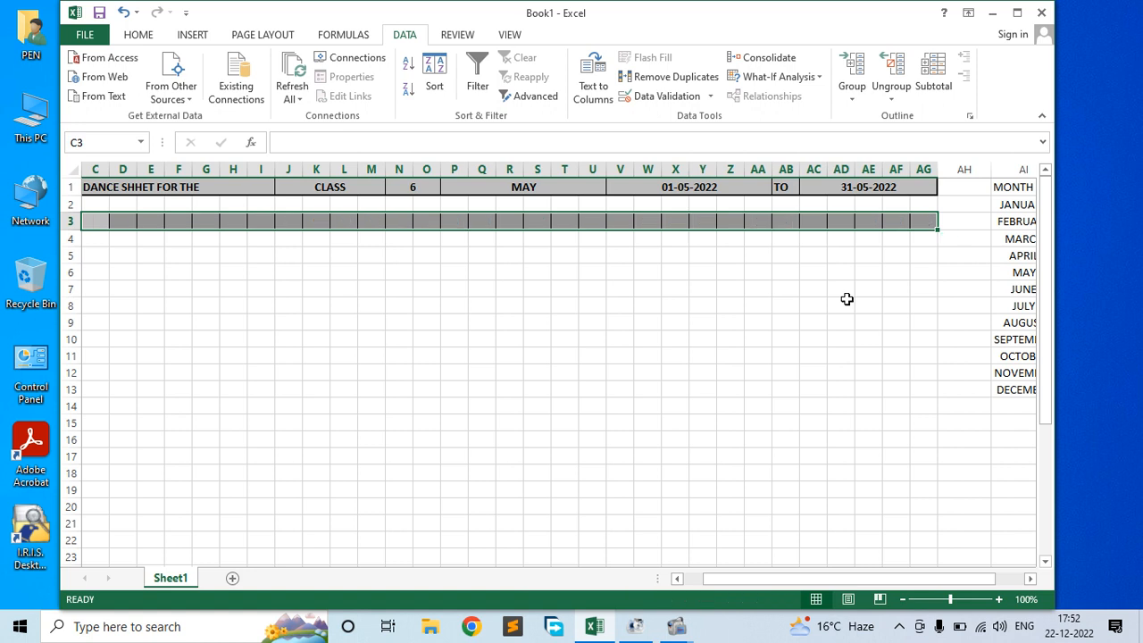
# Enter the formula =V1 in C3 so the first day header takes its value from the start date.
pyautogui.click(729, 437)
pyautogui.moveTo(771, 582); pyautogui.dragTo(717, 578)
pyautogui.click(340, 306)
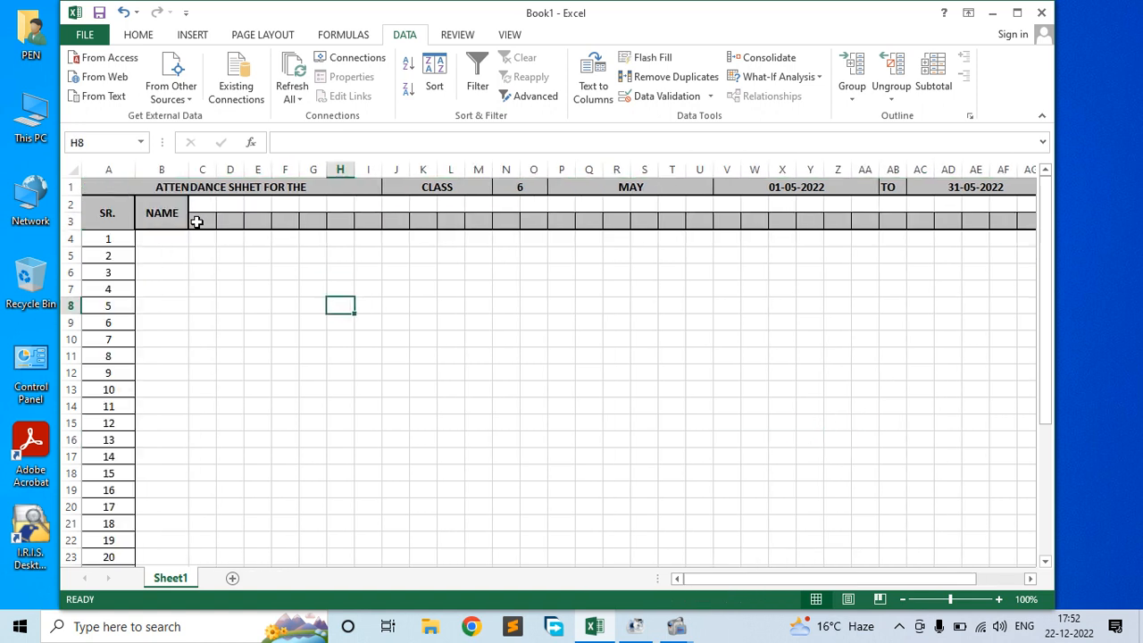
pyautogui.click(198, 220)
pyautogui.write('=')
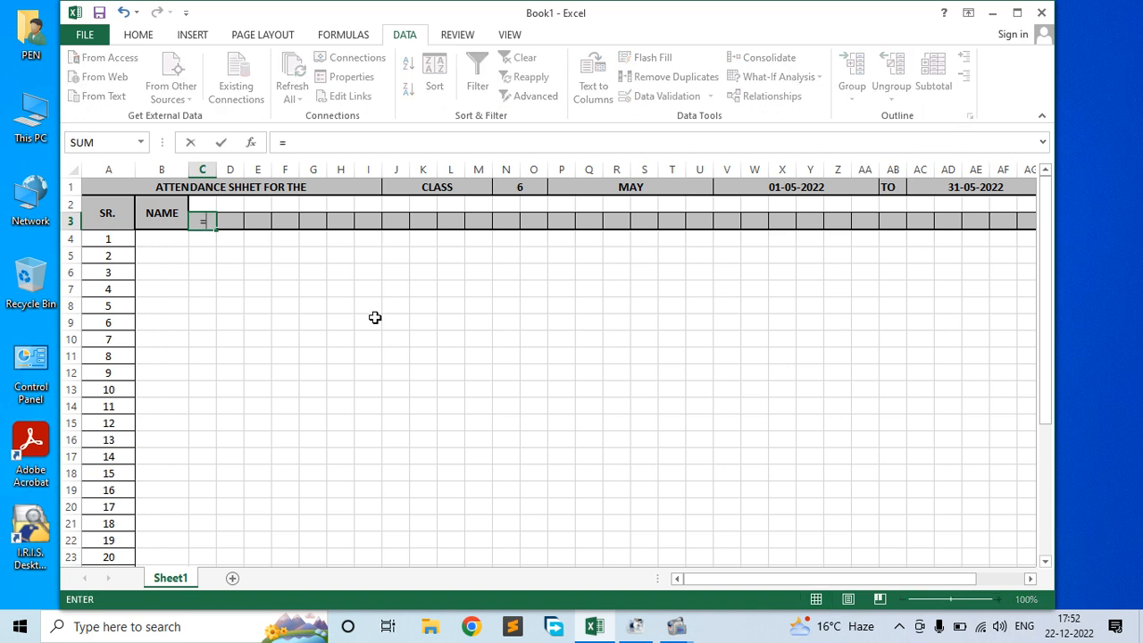
pyautogui.press('BackSpace')
pyautogui.write('1')
pyautogui.press('BackSpace')
pyautogui.write('=')
pyautogui.click(818, 187)
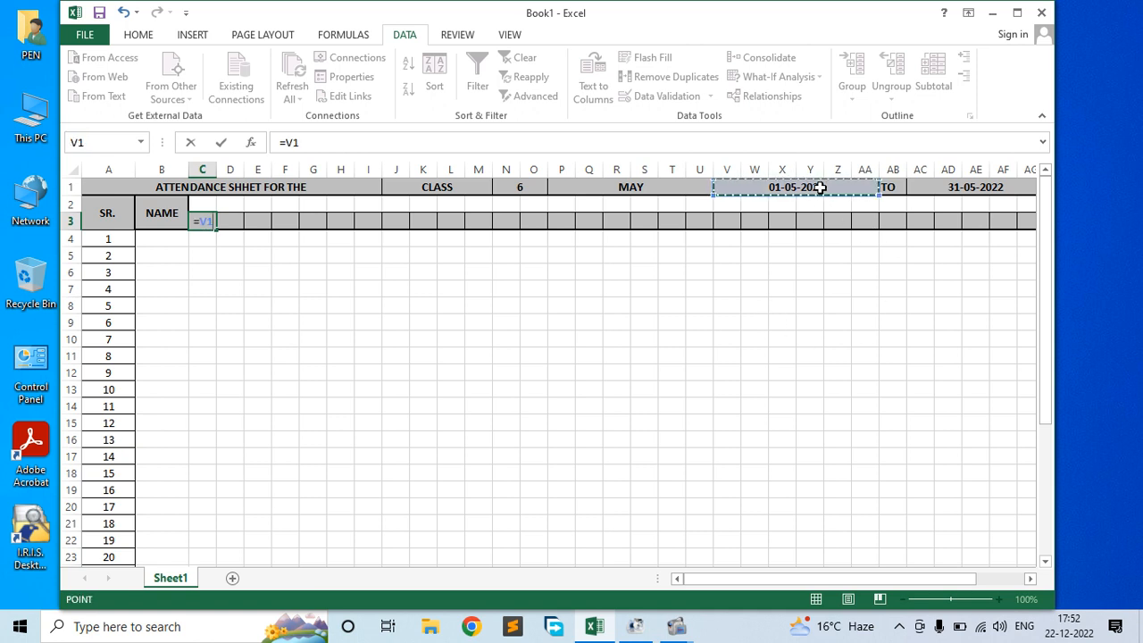
pyautogui.press('Return')
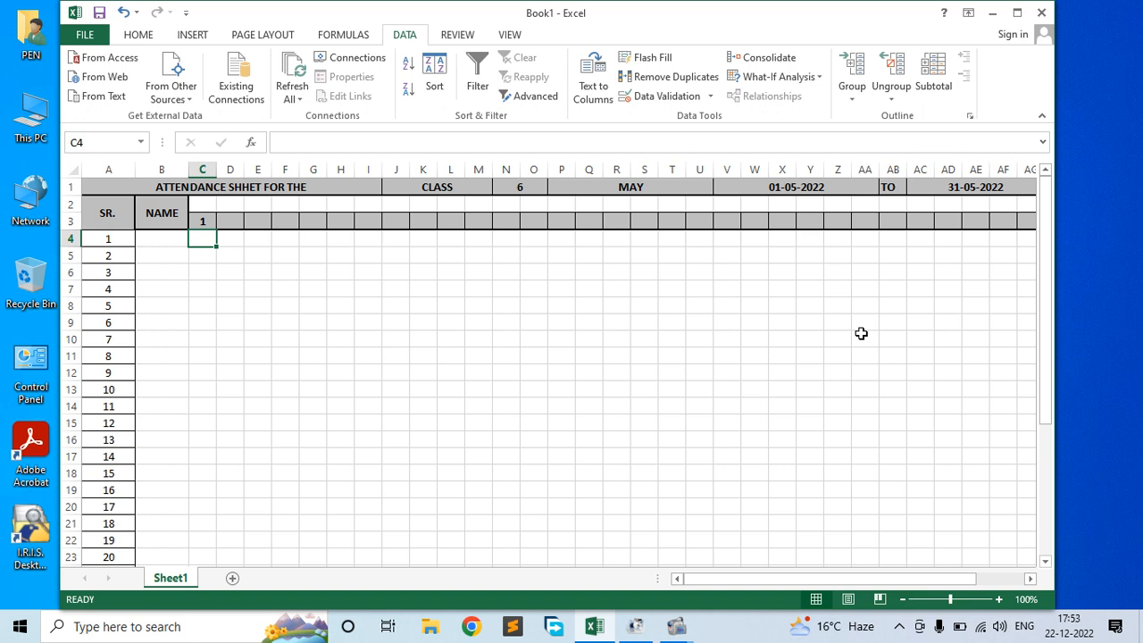
# Choose JANUARY from the month dropdown in P1:U1 to check the first day header in C3.
pyautogui.click(639, 190)
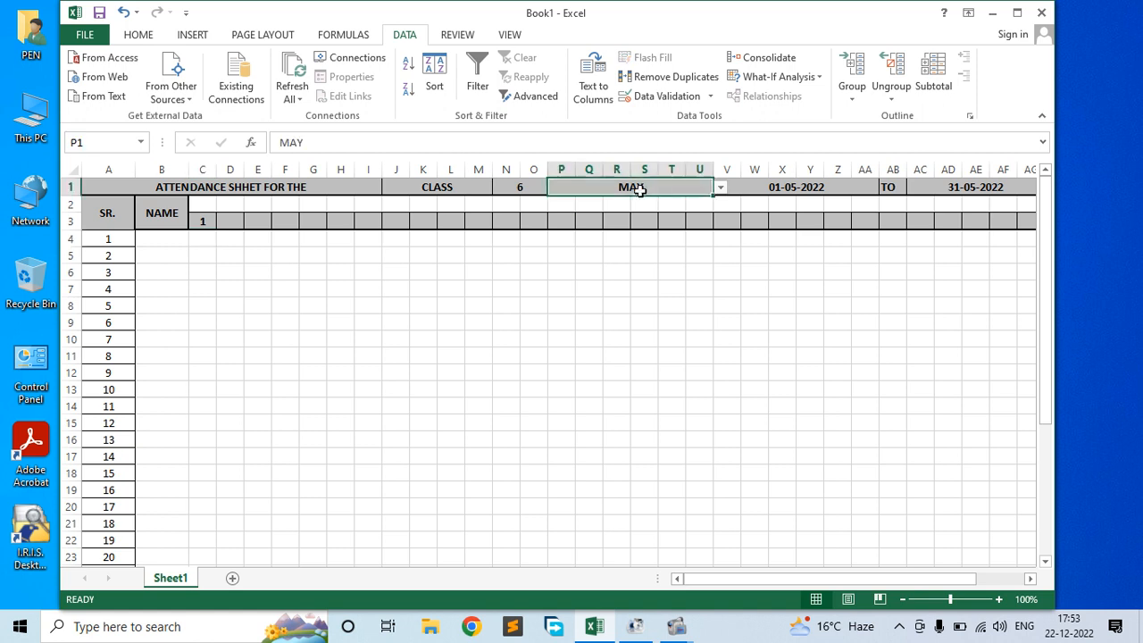
pyautogui.click(720, 192)
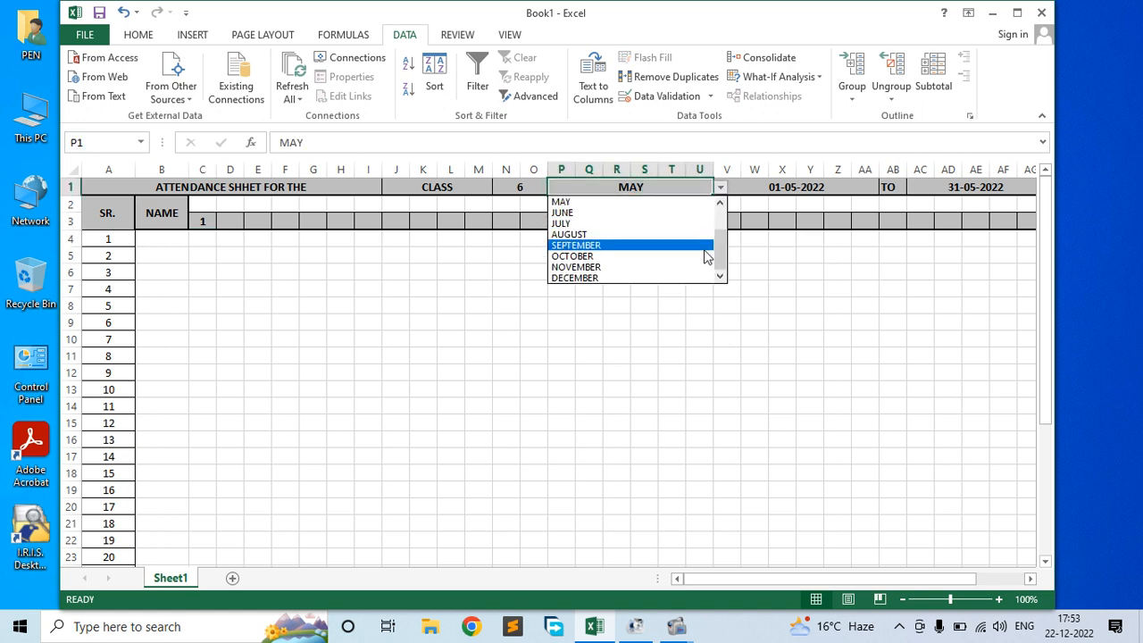
pyautogui.moveTo(719, 257); pyautogui.dragTo(719, 230)
pyautogui.click(645, 202)
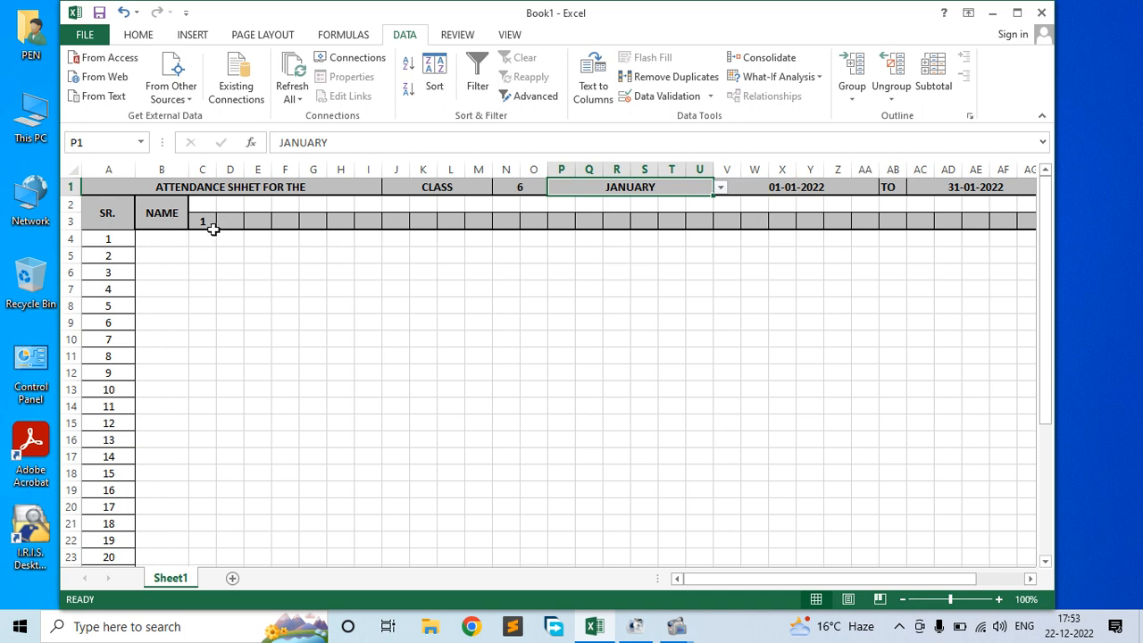
# Enter the formula =V1 in the blank cell AL4, beside the month and class lists, as a sample of the start date.
pyautogui.moveTo(858, 581); pyautogui.dragTo(883, 582)
pyautogui.click(1029, 578)
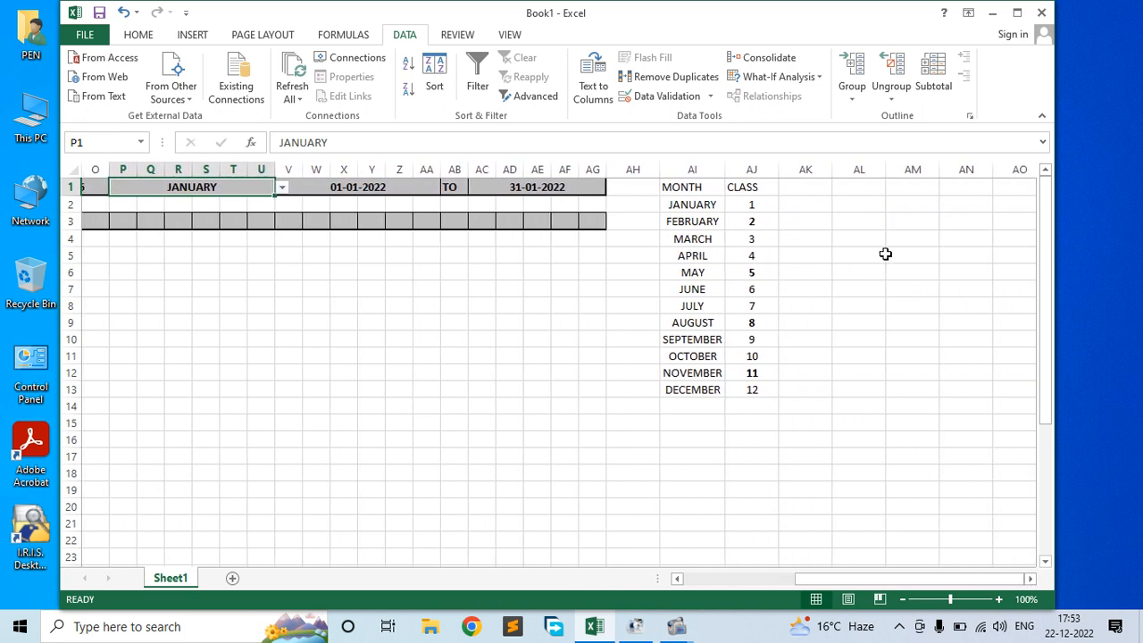
pyautogui.click(863, 237)
pyautogui.write('=')
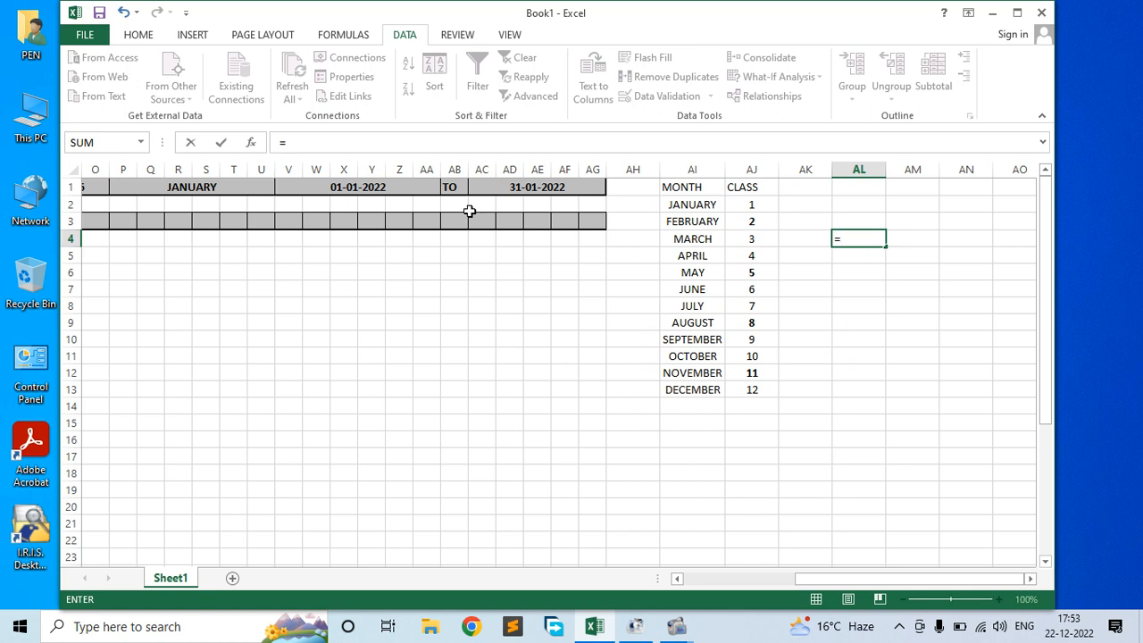
pyautogui.click(364, 187)
pyautogui.press('Return')
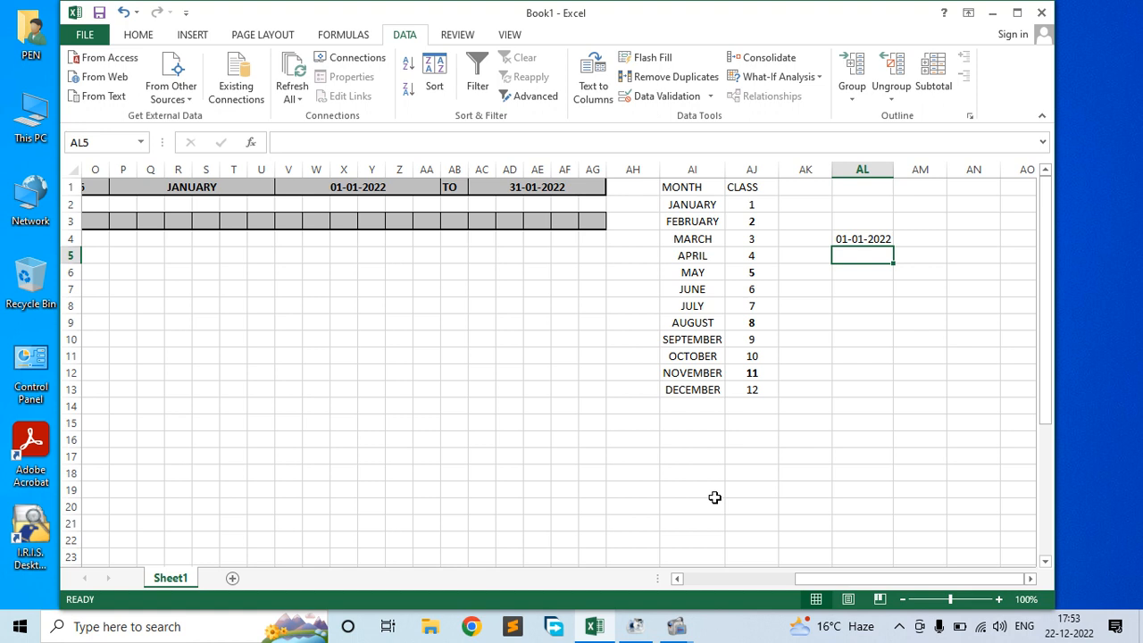
# Format the sample date in AL4 with the custom number format d so only the day is displayed.
pyautogui.click(864, 243)
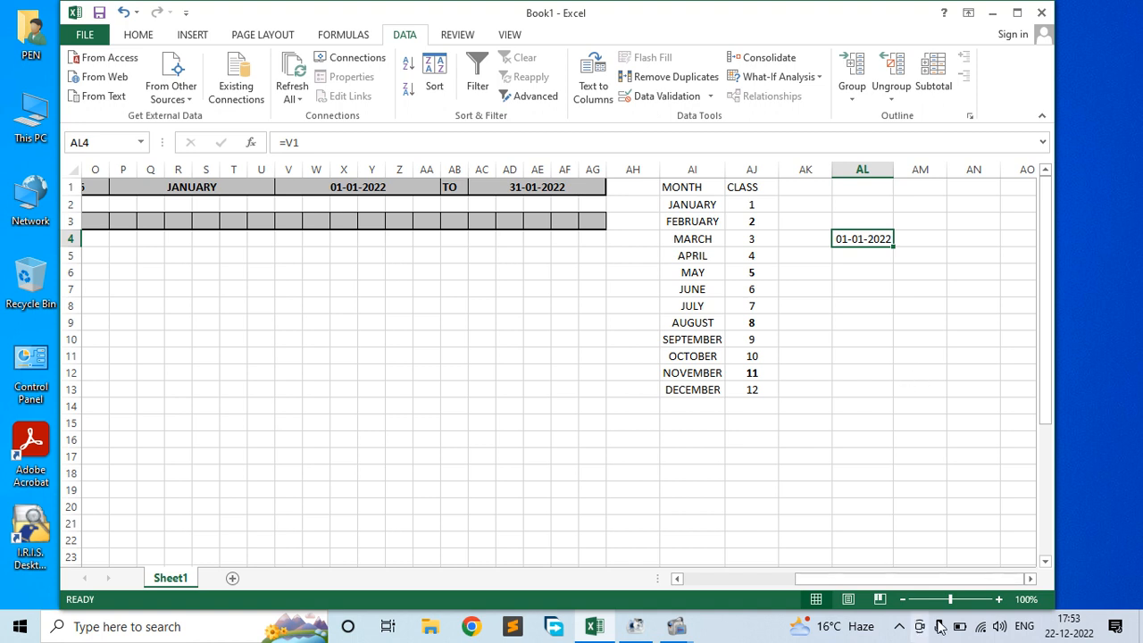
pyautogui.rightClick(866, 239)
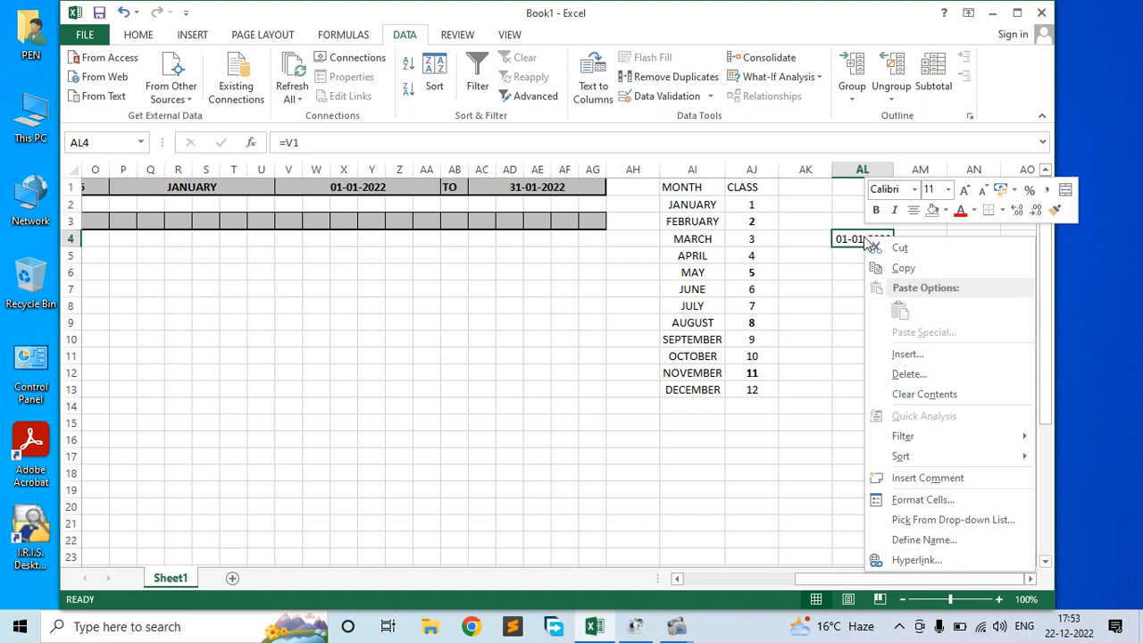
pyautogui.click(942, 501)
pyautogui.moveTo(845, 233); pyautogui.dragTo(438, 99)
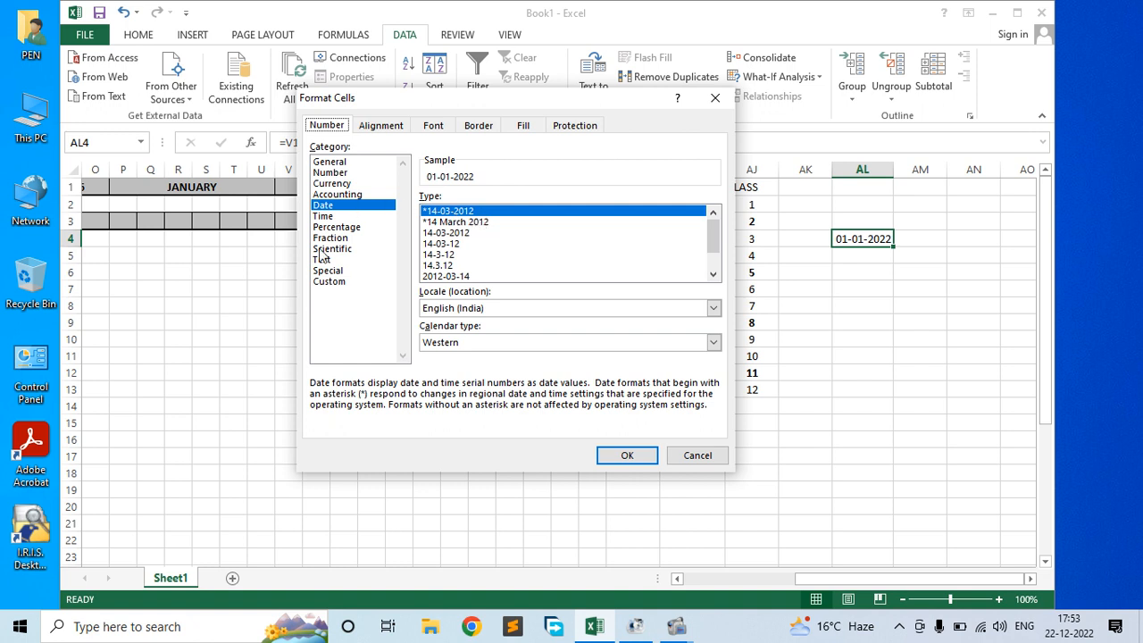
pyautogui.click(336, 283)
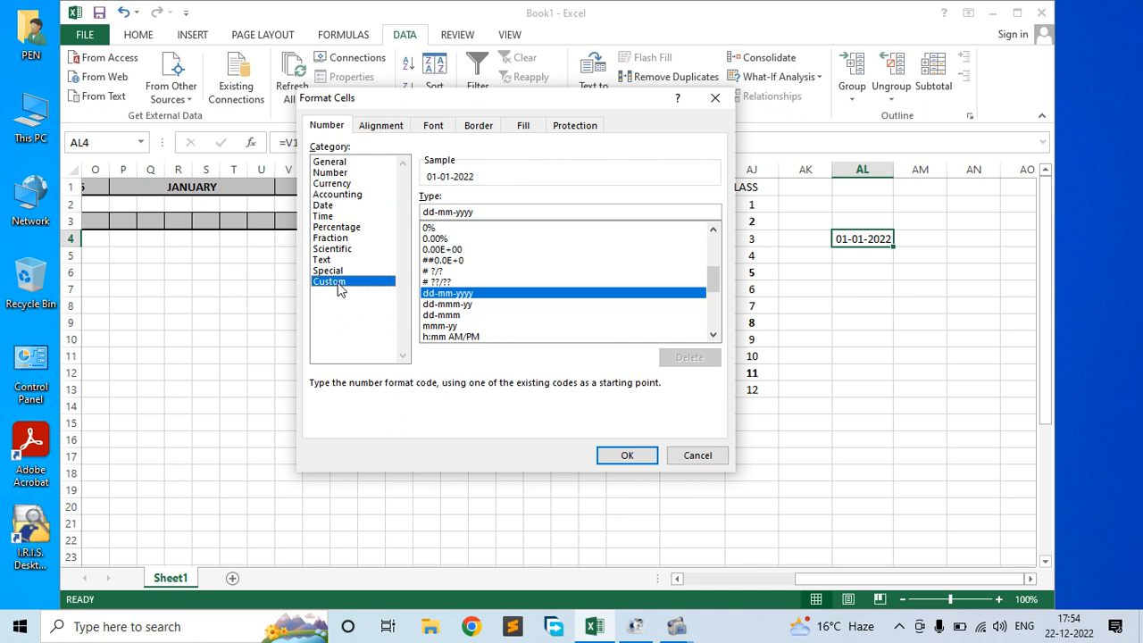
pyautogui.click(507, 211)
pyautogui.press('BackSpace')
pyautogui.press('BackSpace')
pyautogui.press('BackSpace')
pyautogui.press('BackSpace')
pyautogui.press('BackSpace')
pyautogui.press('BackSpace')
pyautogui.press('BackSpace')
pyautogui.press('BackSpace')
pyautogui.press('BackSpace')
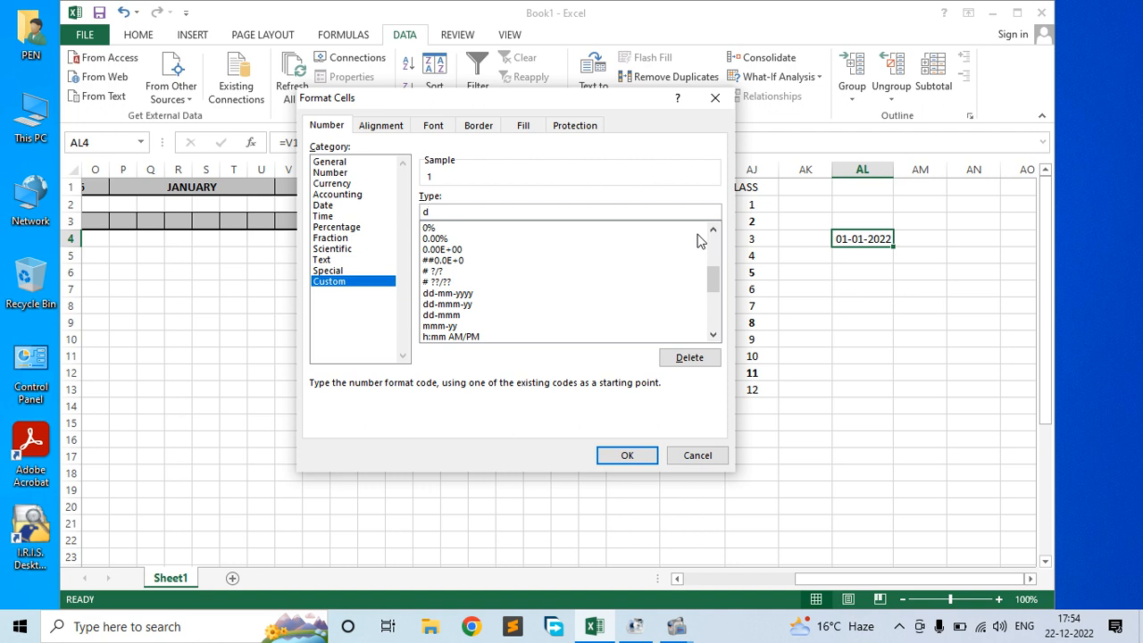
pyautogui.click(641, 456)
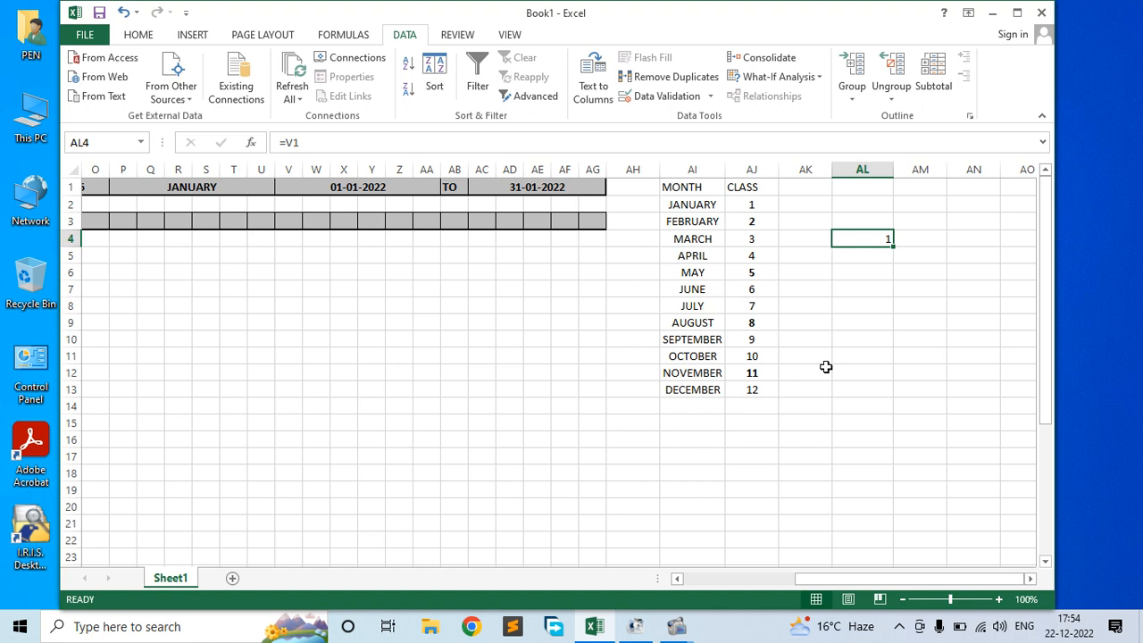
# Apply the custom number format d to the first day header in C3.
pyautogui.moveTo(857, 578); pyautogui.dragTo(723, 580)
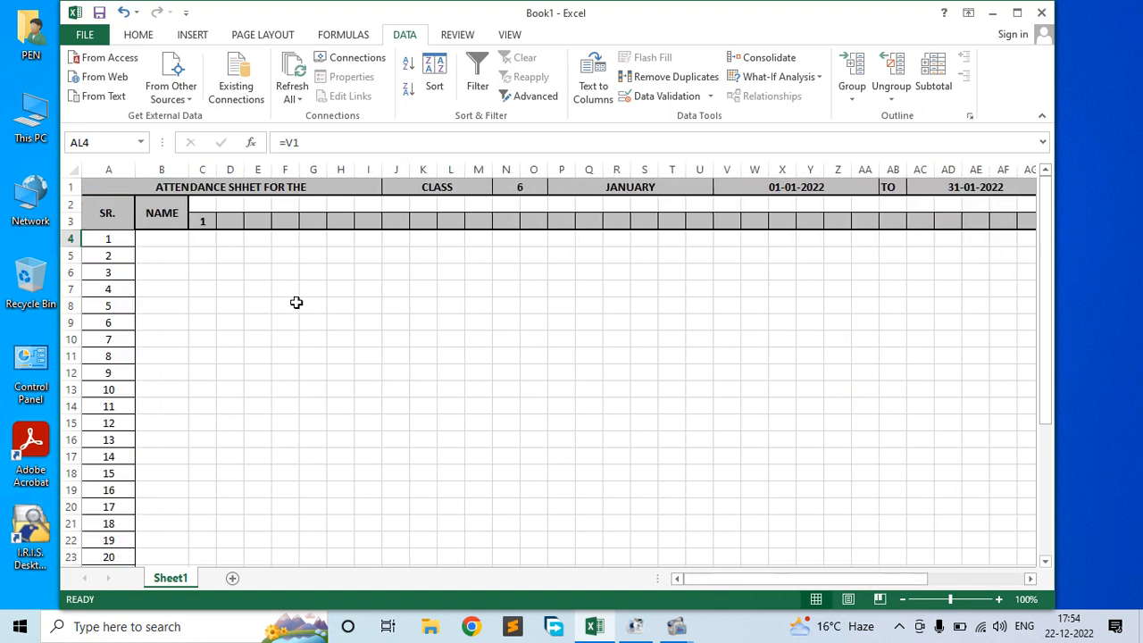
pyautogui.click(200, 223)
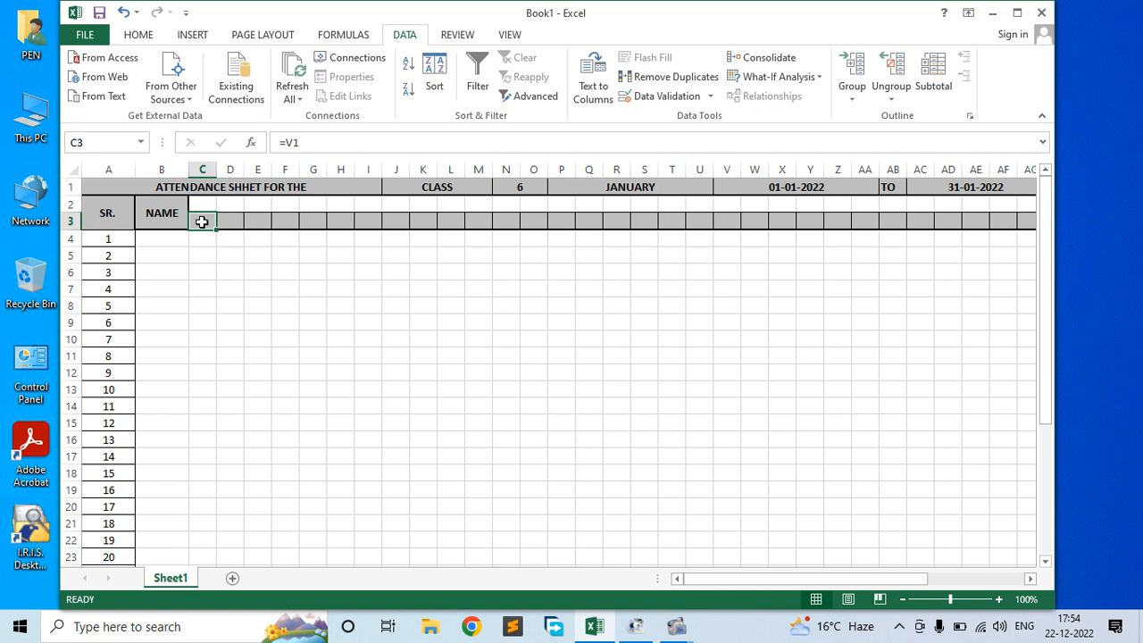
pyautogui.rightClick(201, 222)
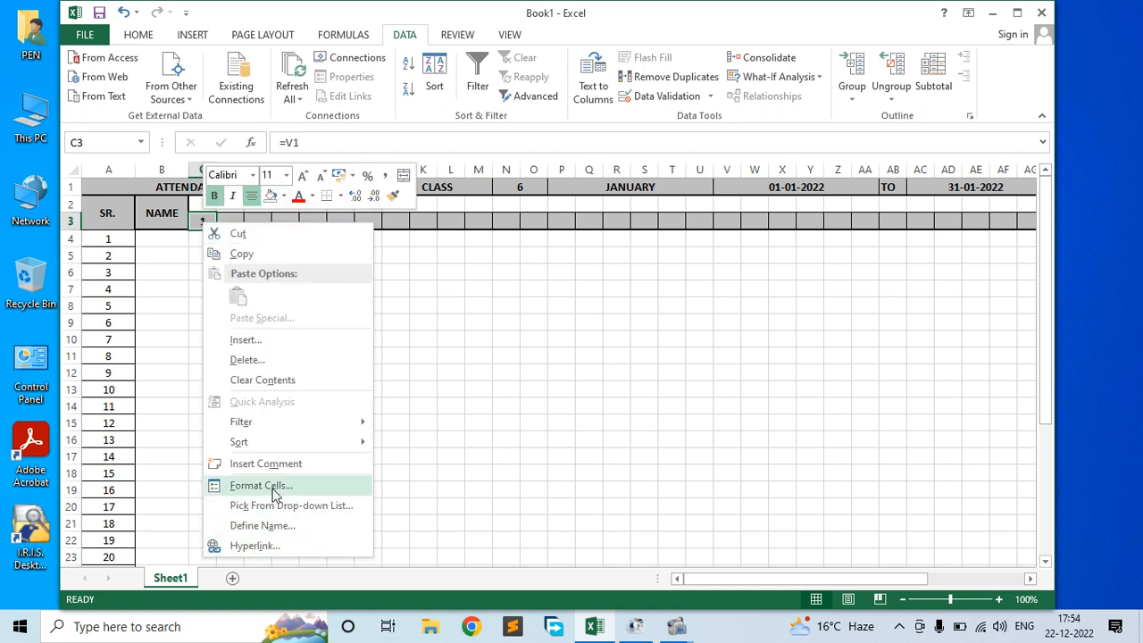
pyautogui.click(274, 493)
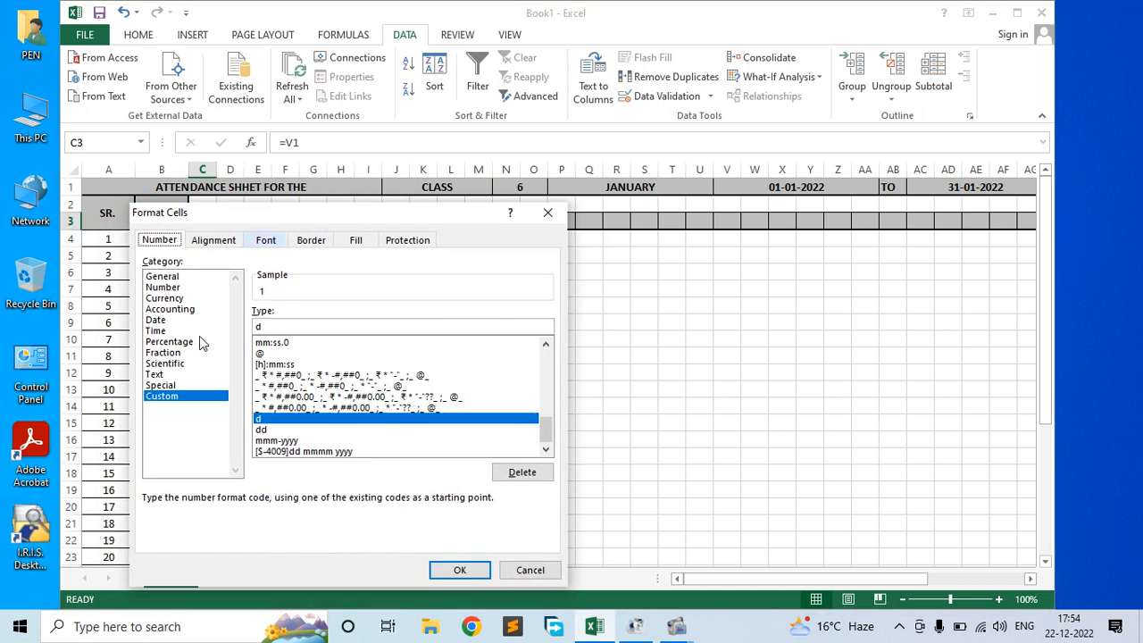
pyautogui.click(189, 396)
pyautogui.click(291, 327)
pyautogui.write('d')
pyautogui.press('BackSpace')
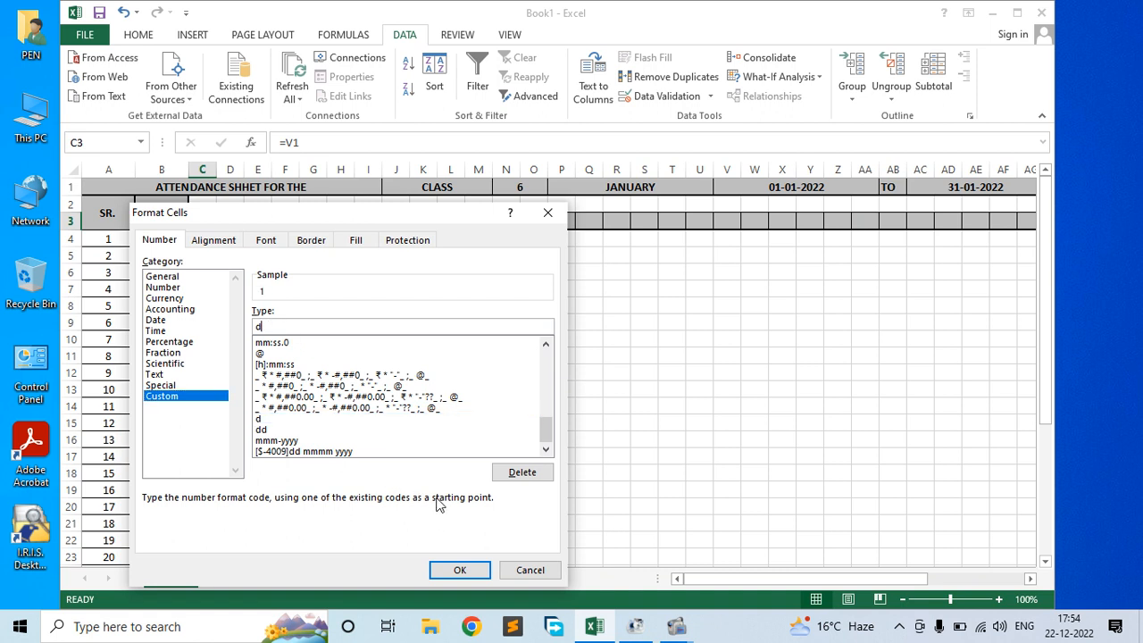
pyautogui.write('d')
pyautogui.press('BackSpace')
pyautogui.click(462, 570)
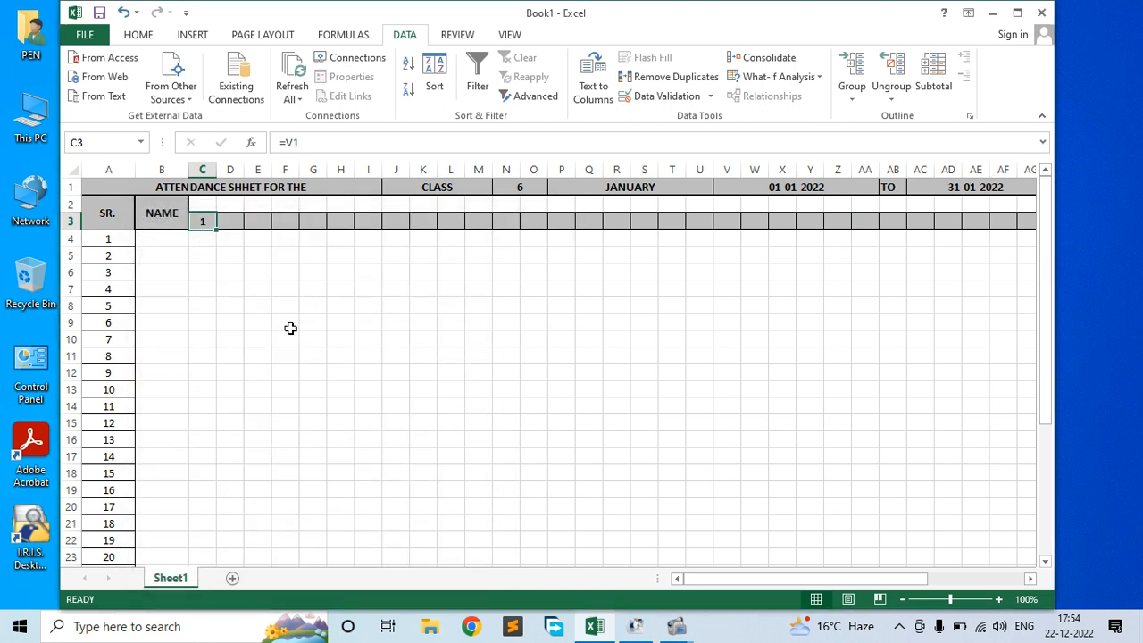
# Try to fill the C3 formula across to H3, and delete the copies from D3:H3.
pyautogui.click(232, 272)
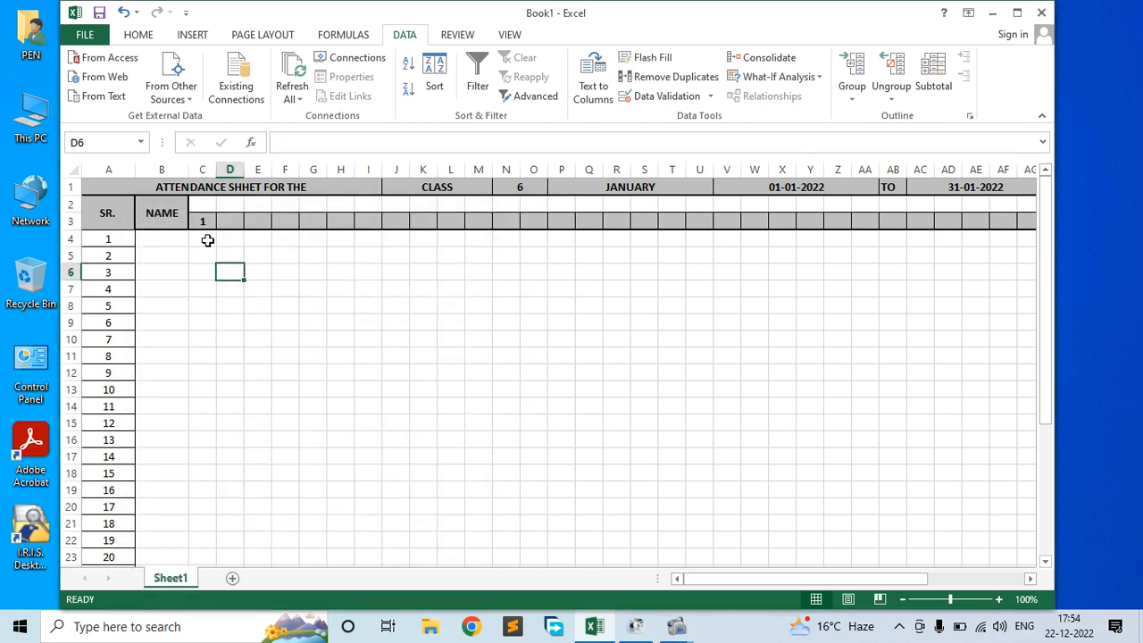
pyautogui.click(204, 223)
pyautogui.moveTo(216, 230); pyautogui.dragTo(354, 230)
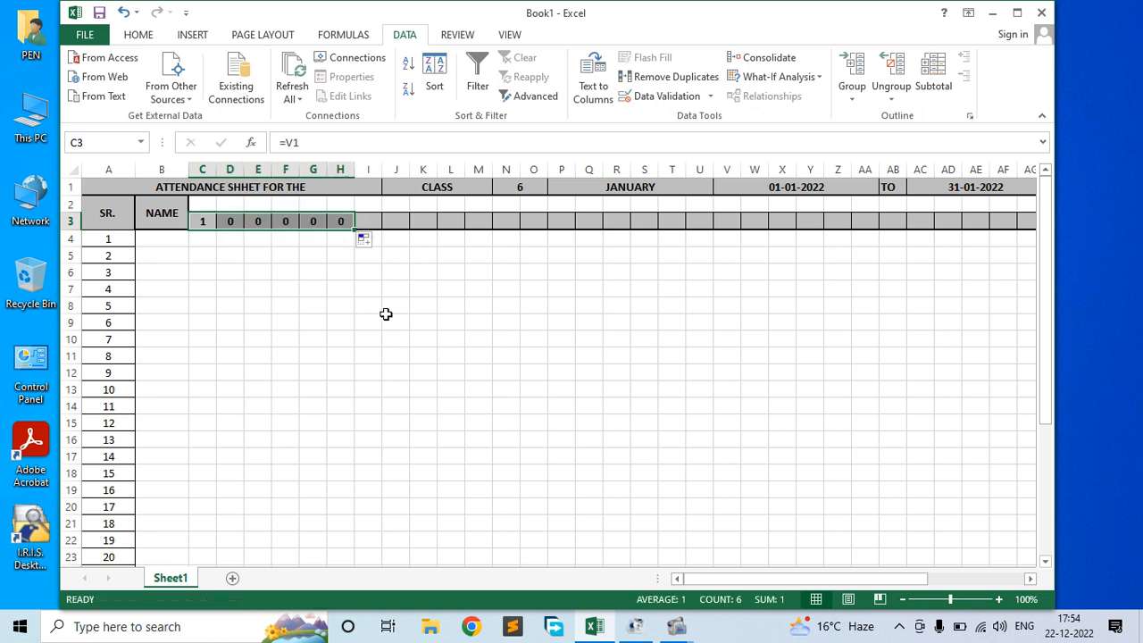
pyautogui.click(256, 272)
pyautogui.moveTo(229, 220); pyautogui.dragTo(341, 231)
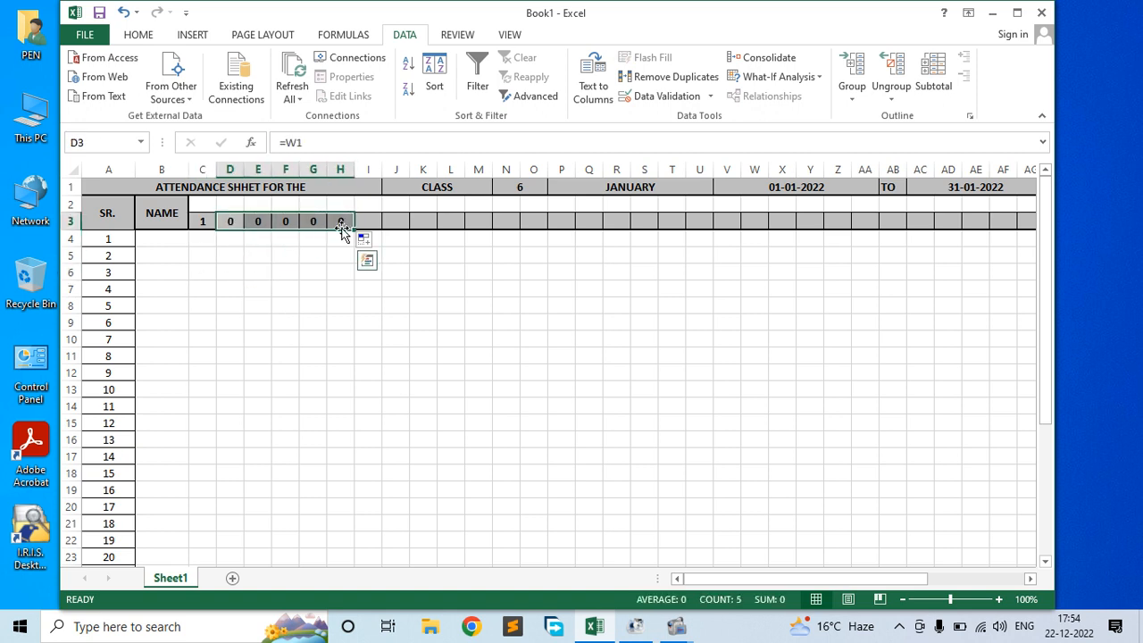
pyautogui.press('Delete')
pyautogui.click(230, 220)
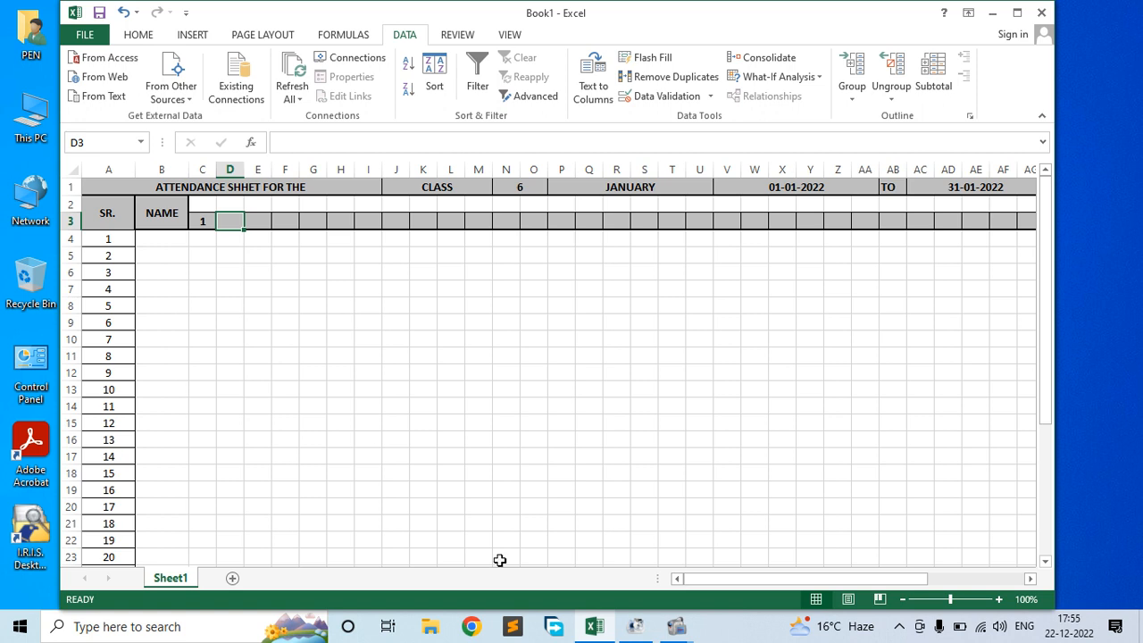
pyautogui.moveTo(726, 581); pyautogui.dragTo(732, 581)
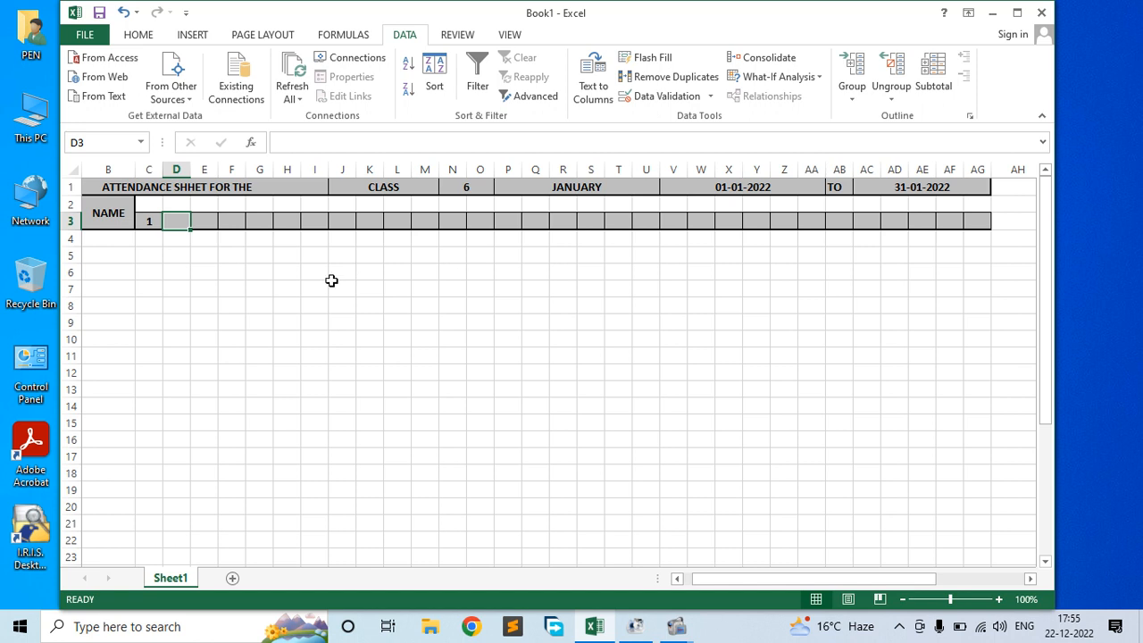
pyautogui.write('=')
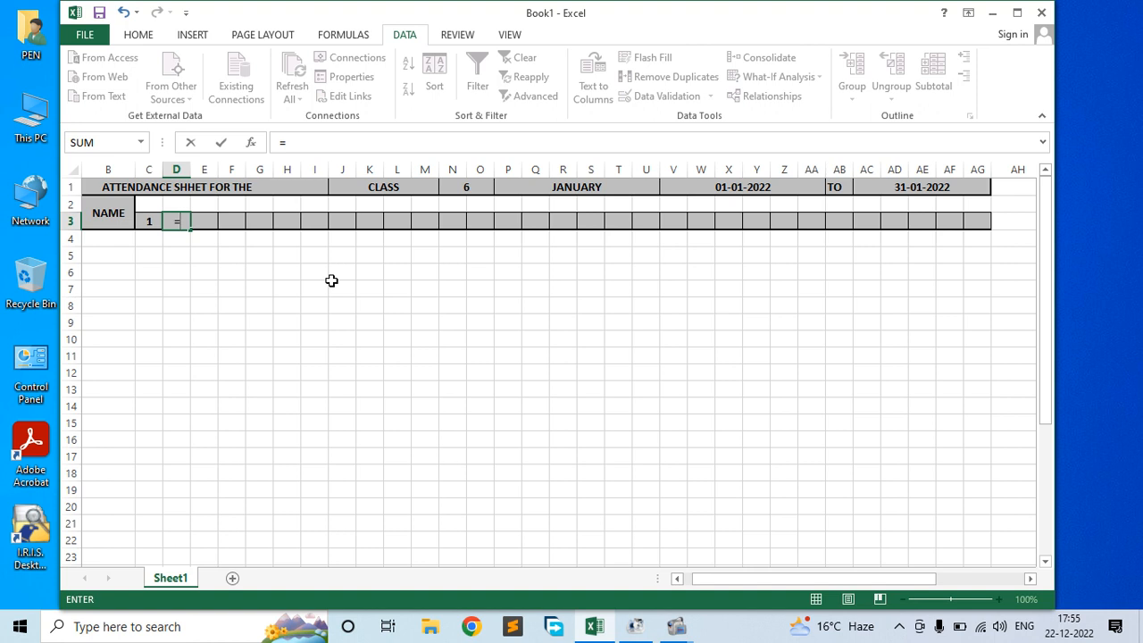
pyautogui.press('BackSpace')
pyautogui.click(380, 338)
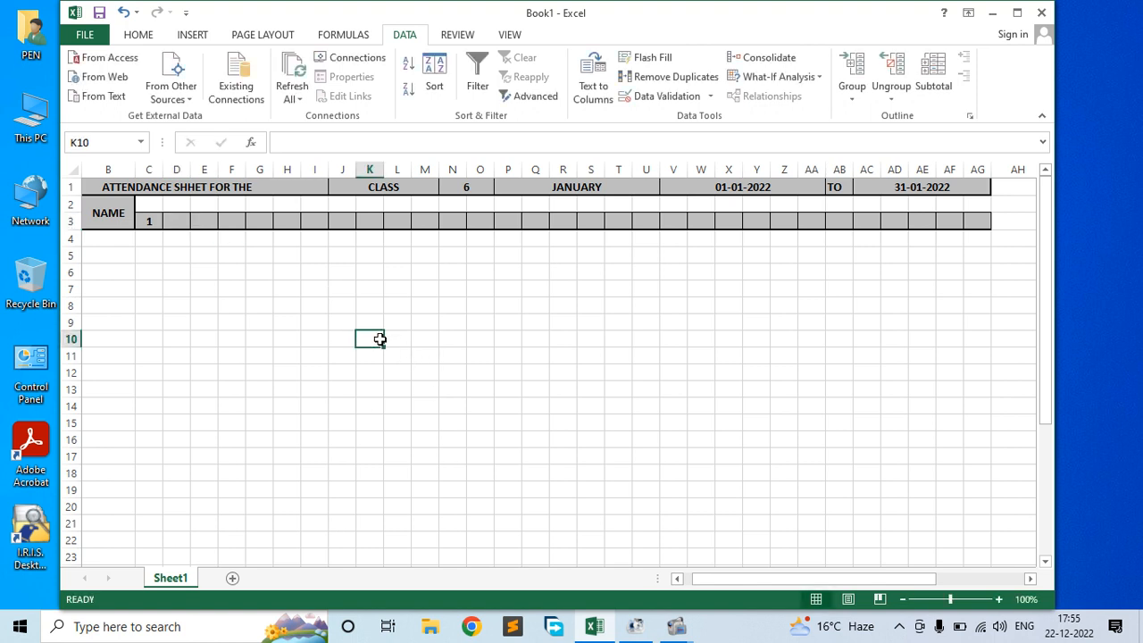
# Enter =if as a trial formula in the blank cell G10, and select the first day header in C3.
pyautogui.click(213, 324)
pyautogui.click(258, 341)
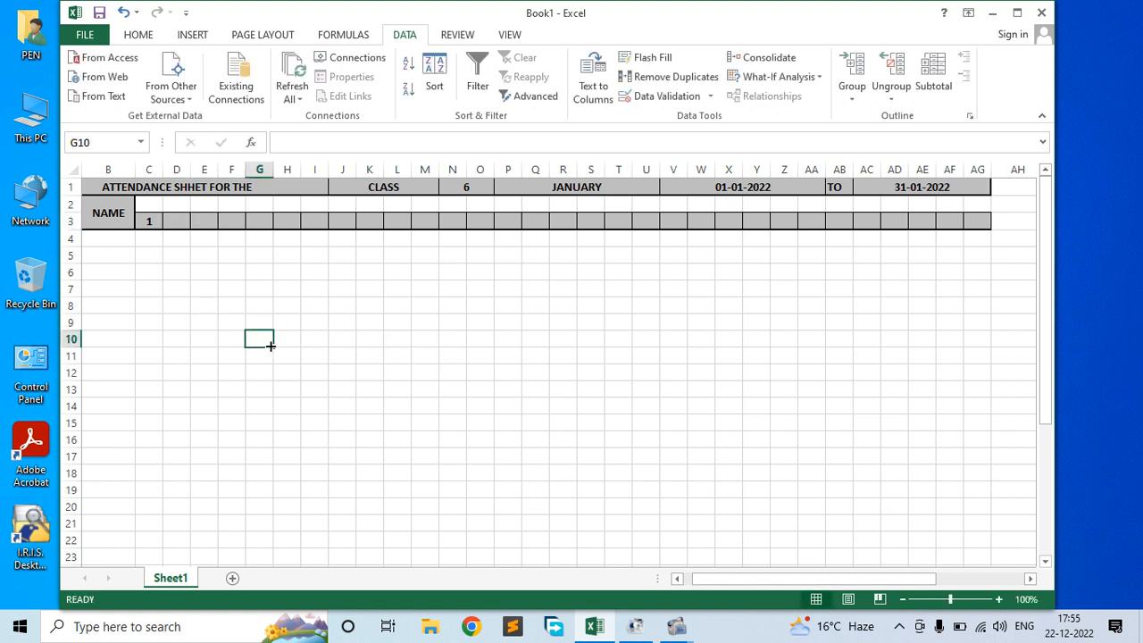
pyautogui.write('=if')
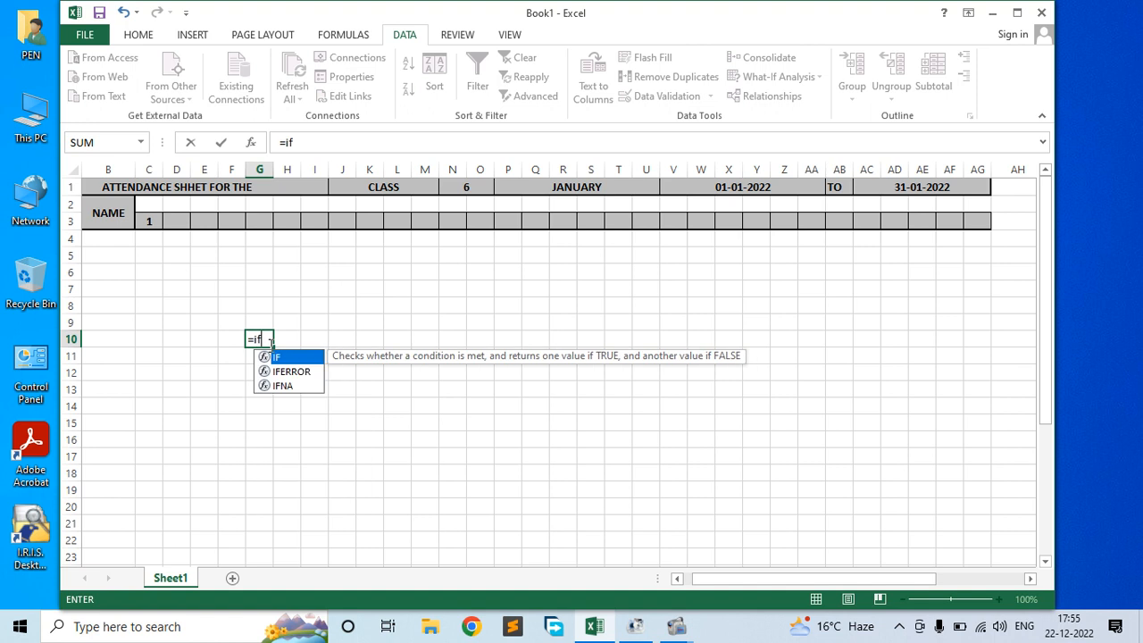
pyautogui.click(148, 220)
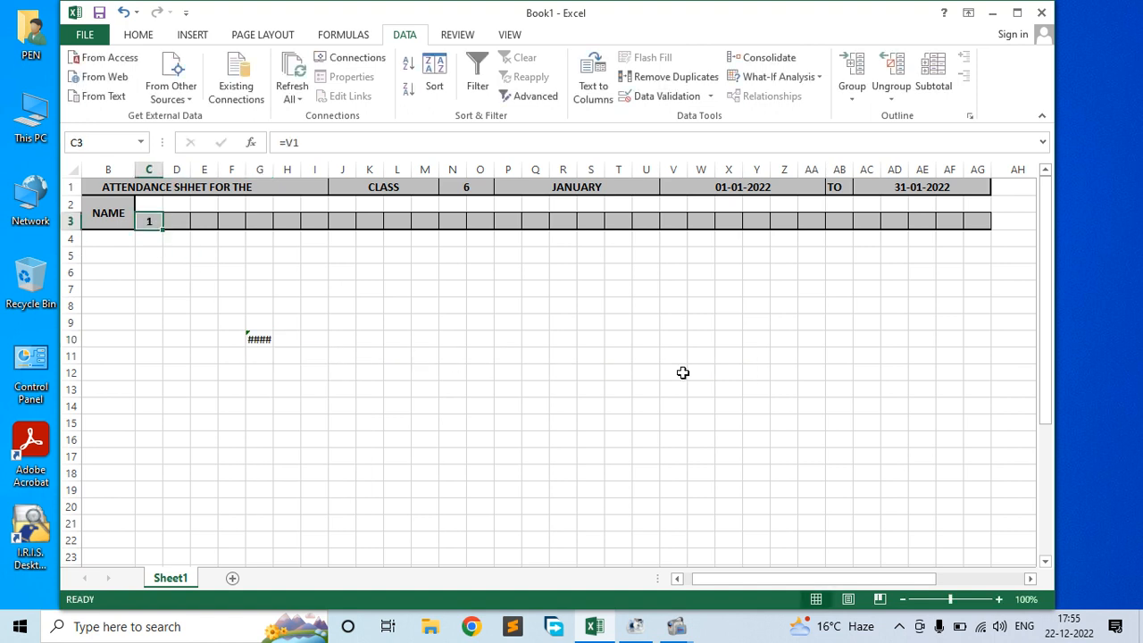
# Complete the trial formula in G10 as =IF(C3<AC1,C3+1,"").
pyautogui.doubleClick(260, 339)
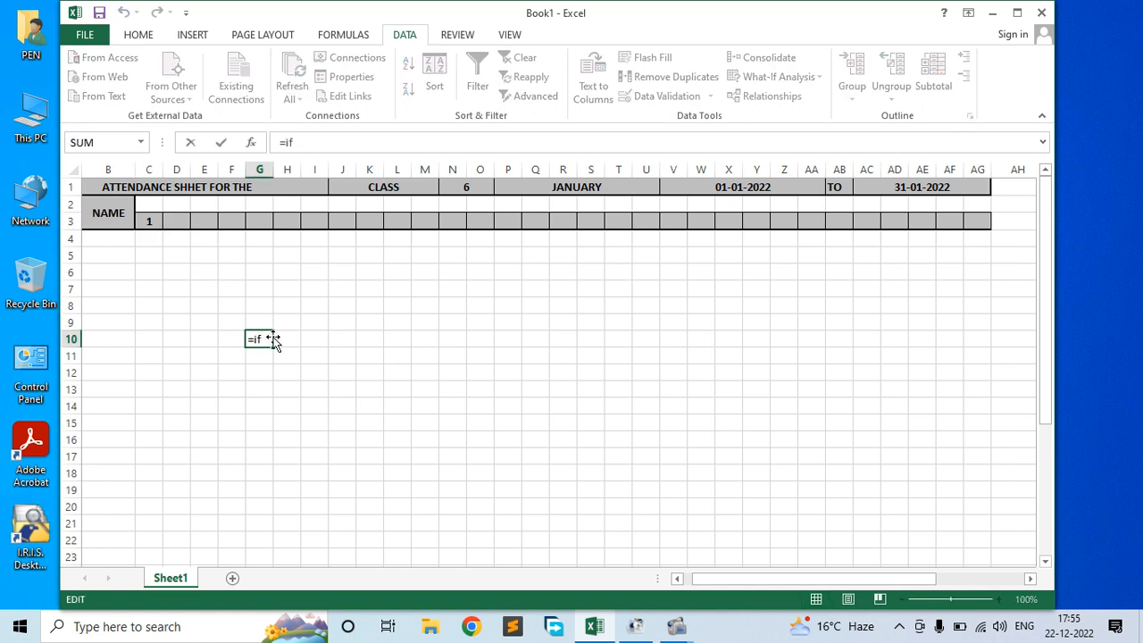
pyautogui.write('(')
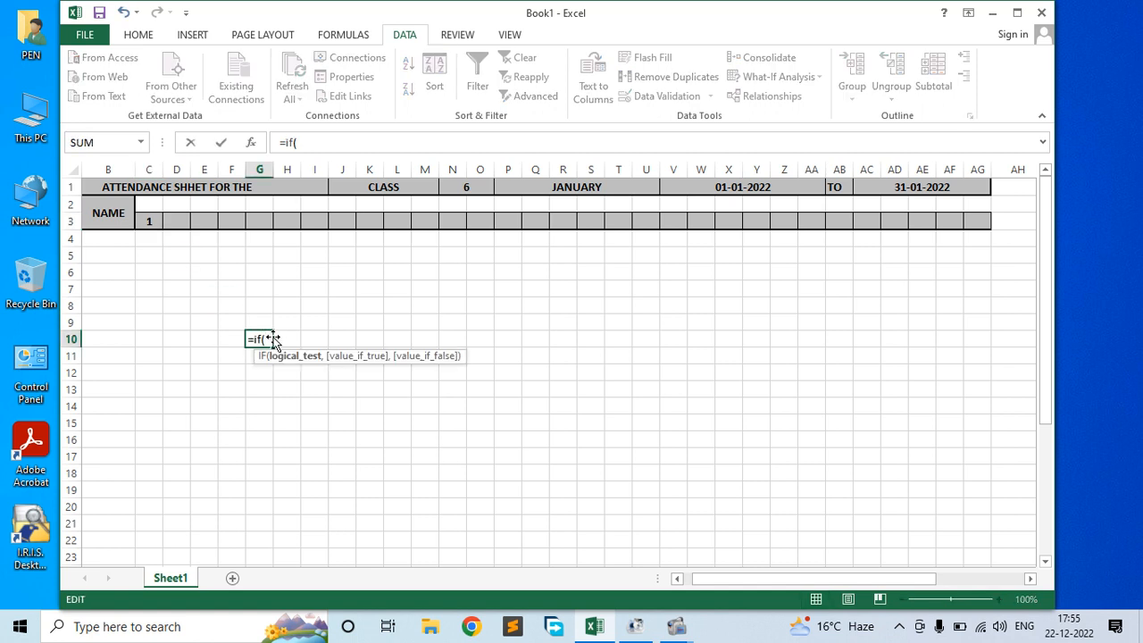
pyautogui.click(150, 223)
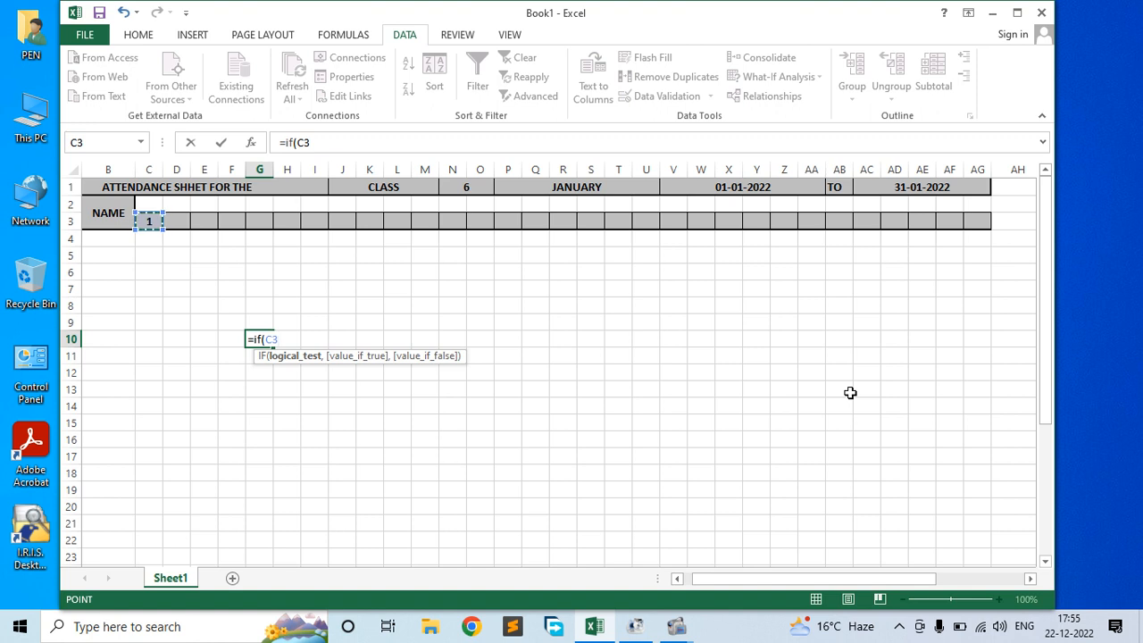
pyautogui.write('<')
pyautogui.click(894, 187)
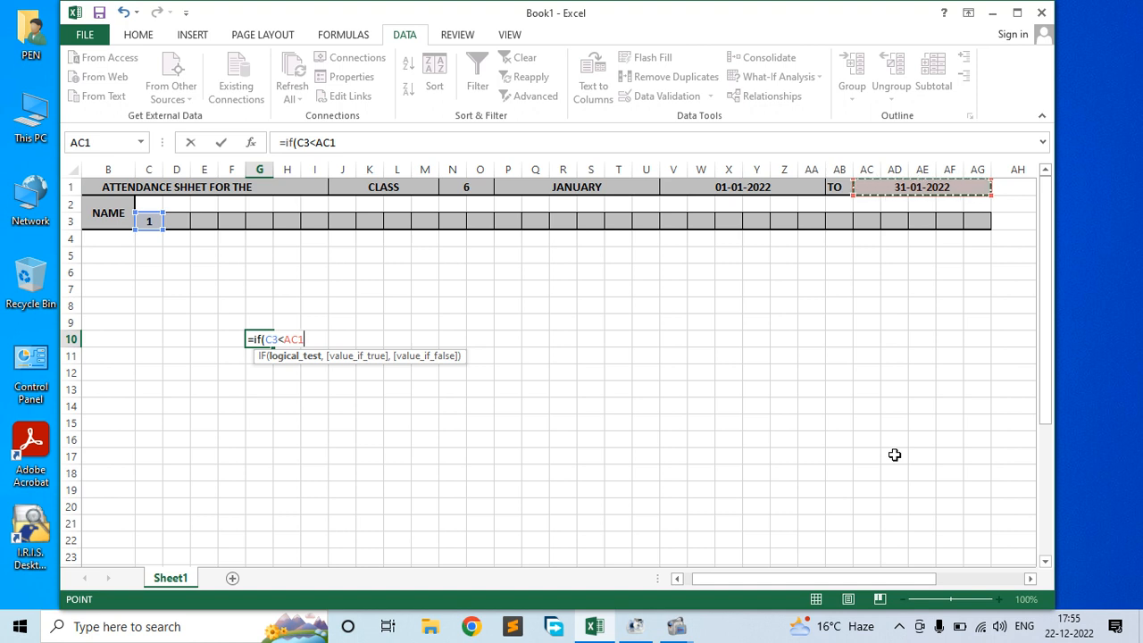
pyautogui.write(',')
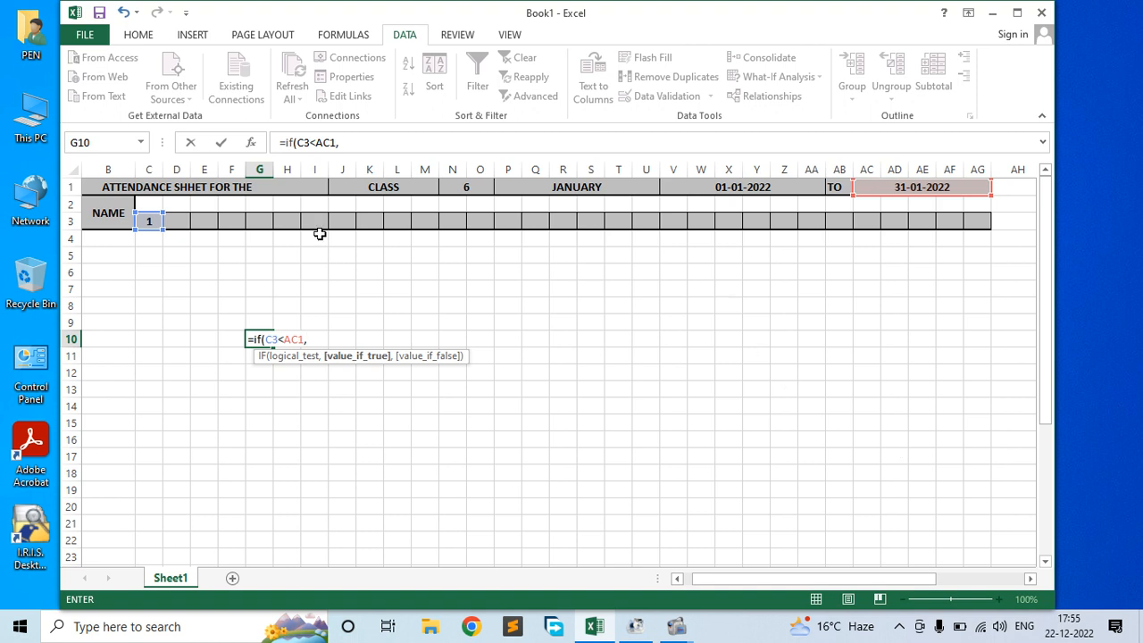
pyautogui.click(142, 220)
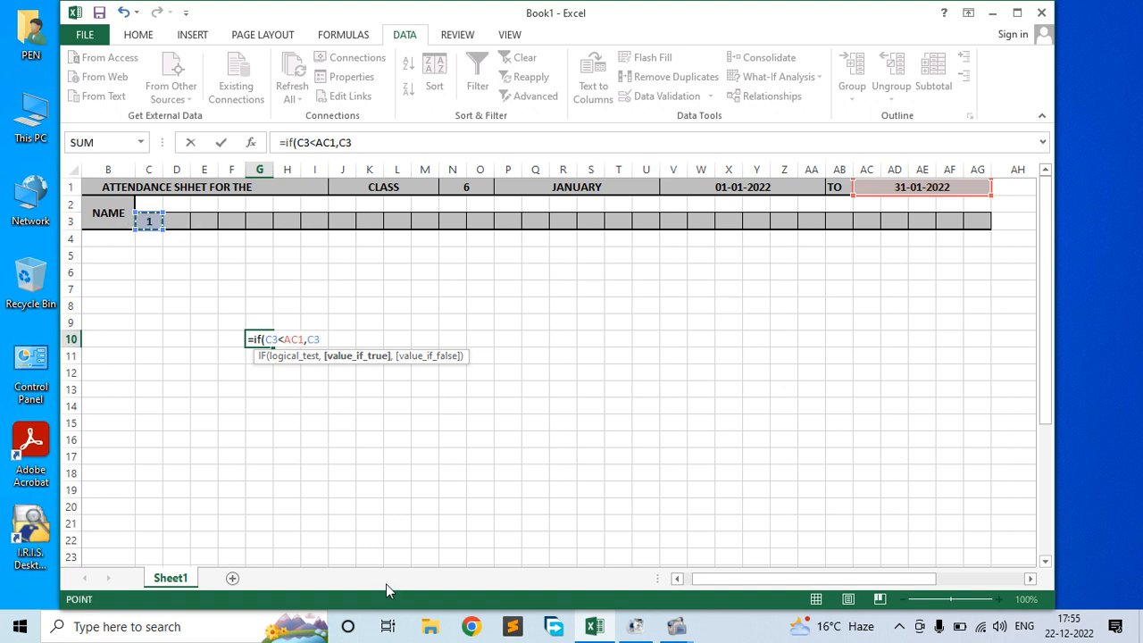
pyautogui.write('+1')
pyautogui.write(',""')
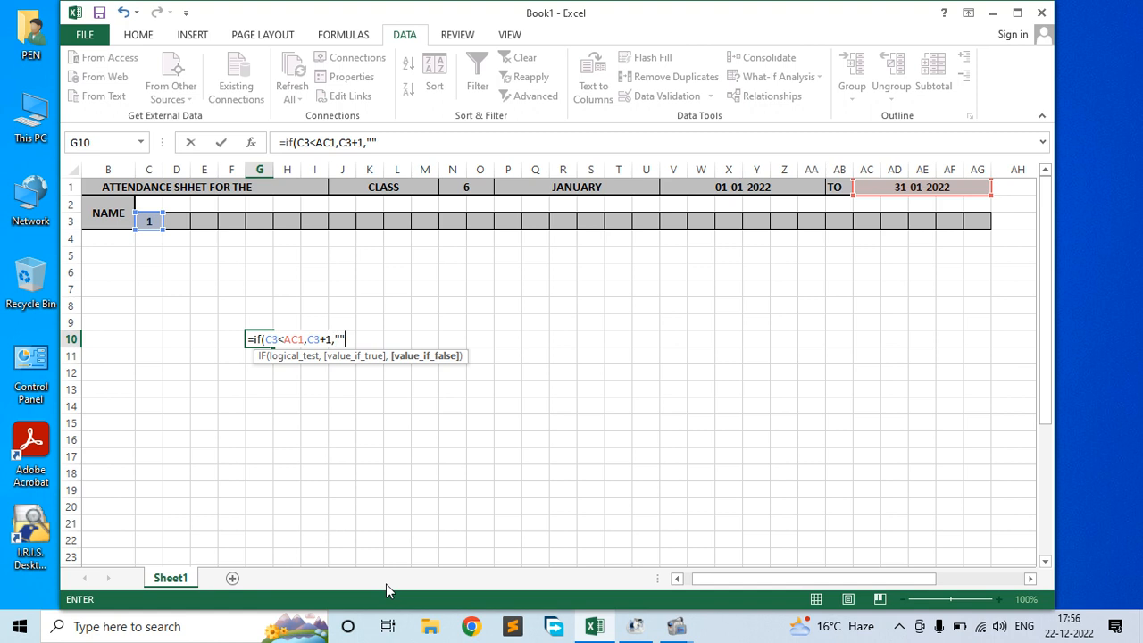
pyautogui.write(')')
pyautogui.press('Return')
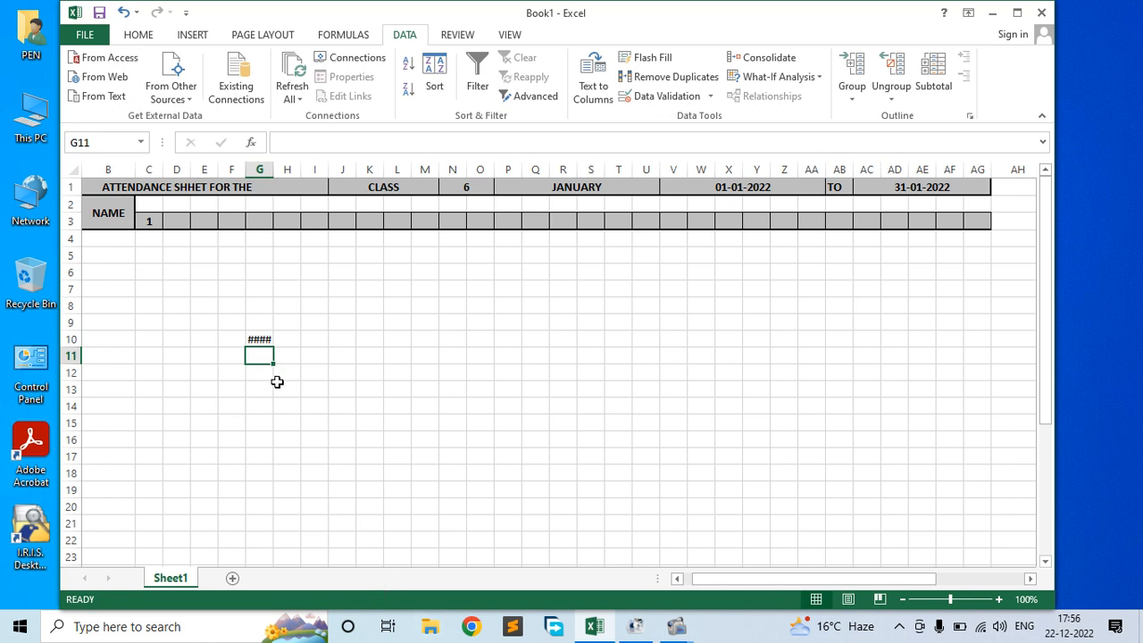
# Apply the custom number format d to the trial formula cell G10.
pyautogui.click(259, 339)
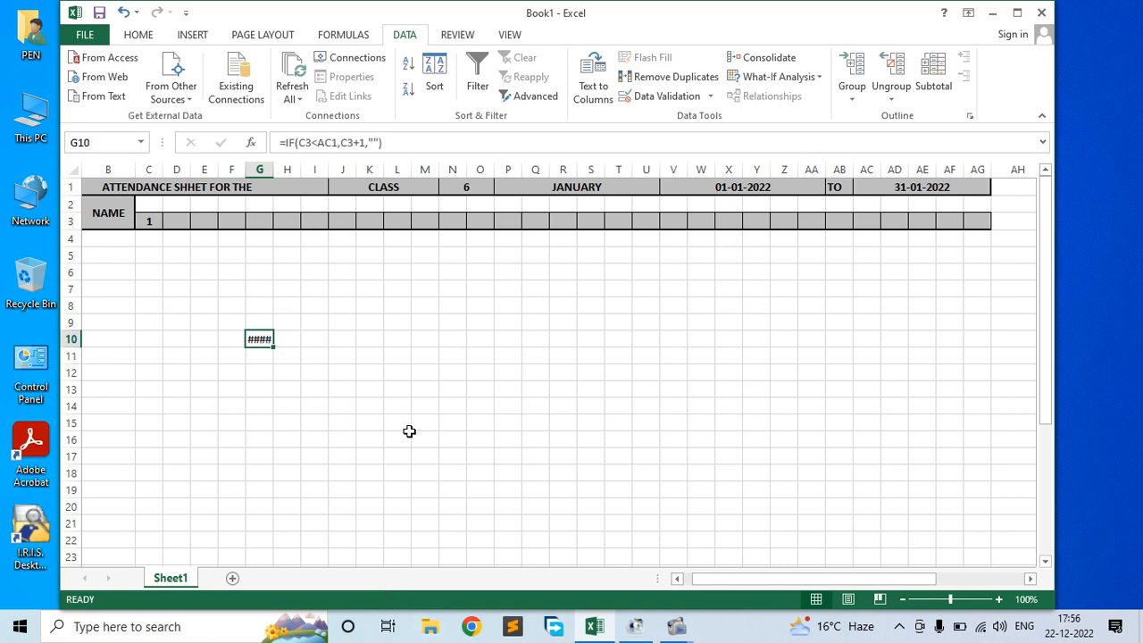
pyautogui.rightClick(256, 345)
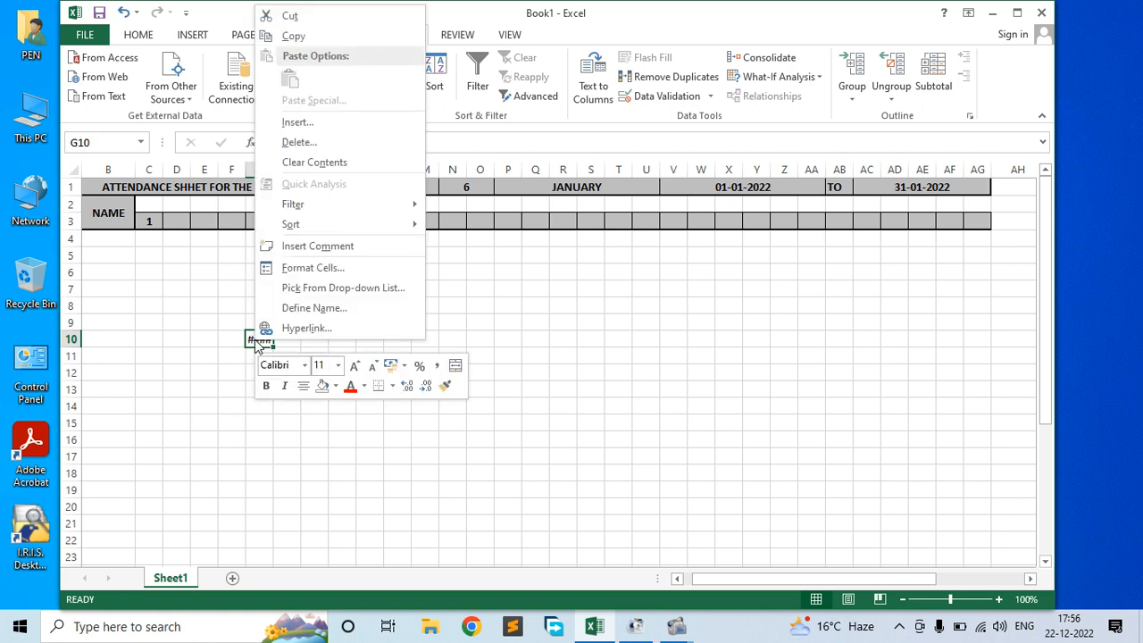
pyautogui.click(332, 267)
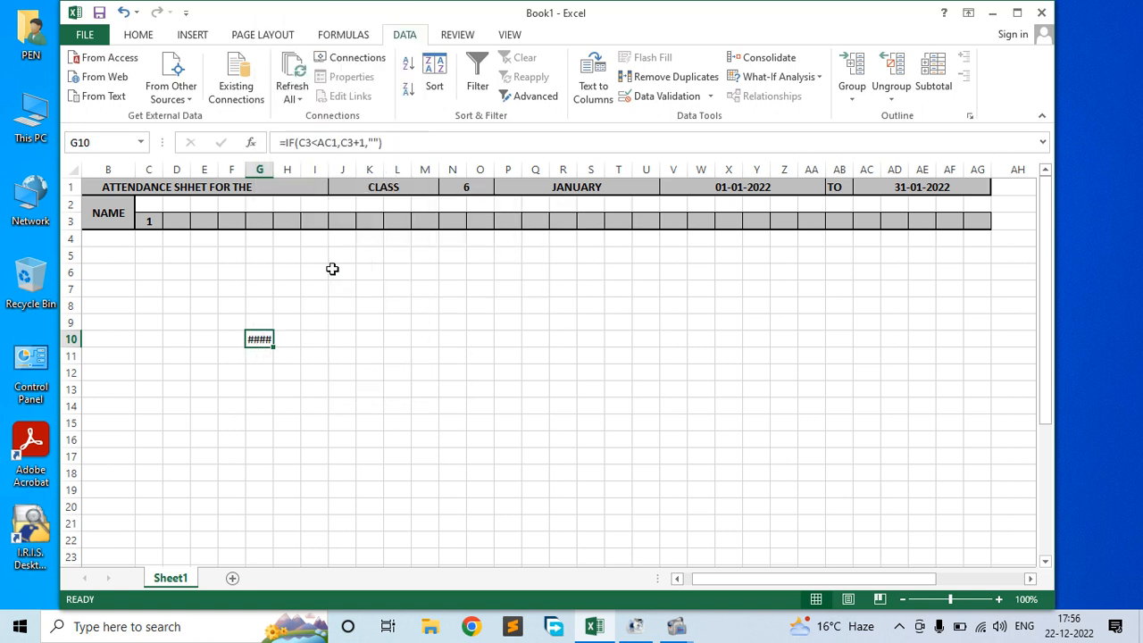
pyautogui.click(157, 263)
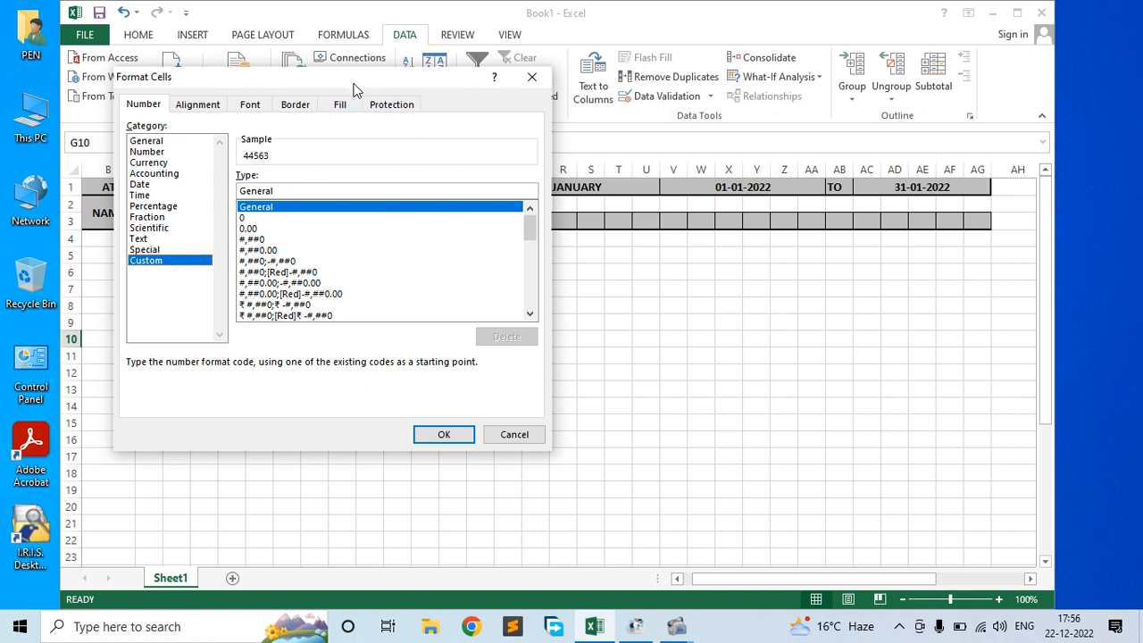
pyautogui.moveTo(357, 80); pyautogui.dragTo(474, 214)
pyautogui.click(259, 319)
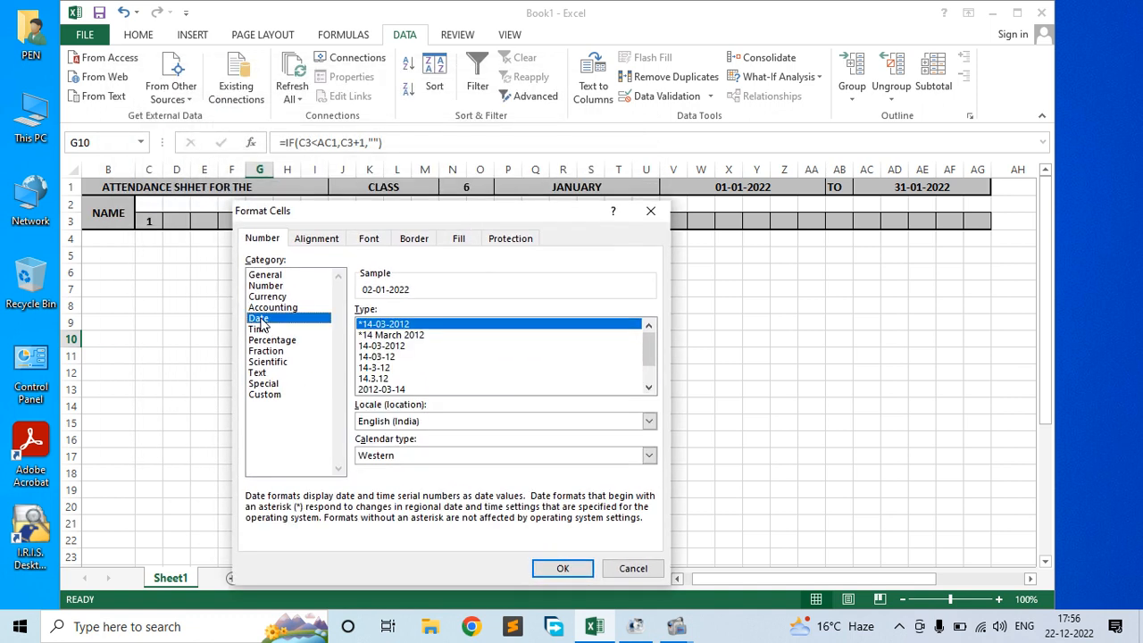
pyautogui.click(263, 398)
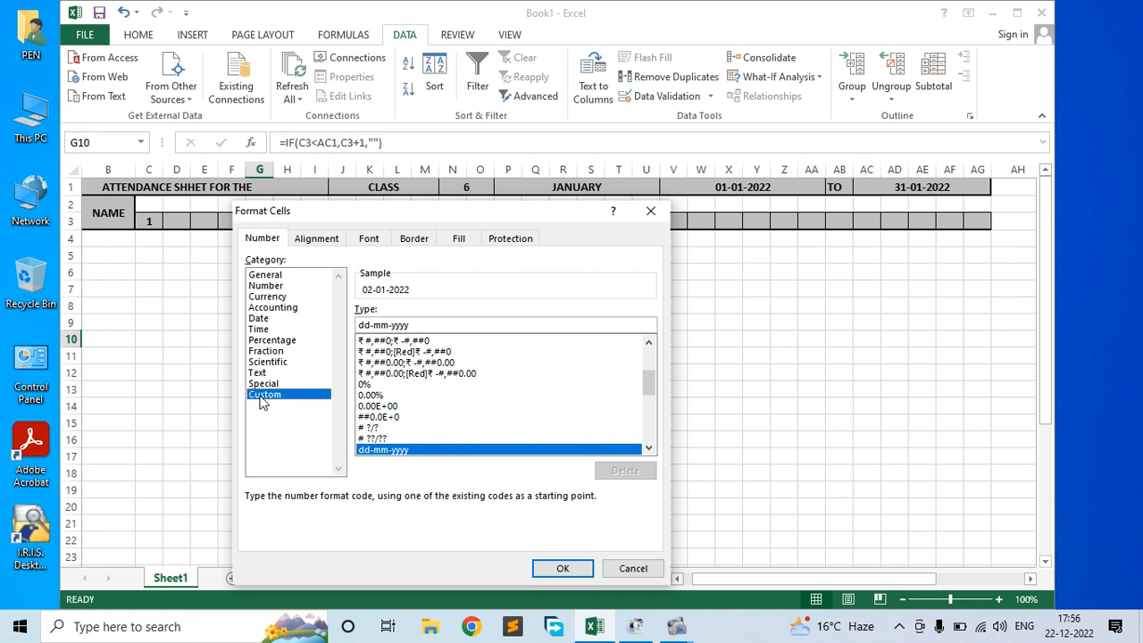
pyautogui.click(418, 324)
pyautogui.press('BackSpace')
pyautogui.press('BackSpace')
pyautogui.press('BackSpace')
pyautogui.press('BackSpace')
pyautogui.press('BackSpace')
pyautogui.press('BackSpace')
pyautogui.press('BackSpace')
pyautogui.press('BackSpace')
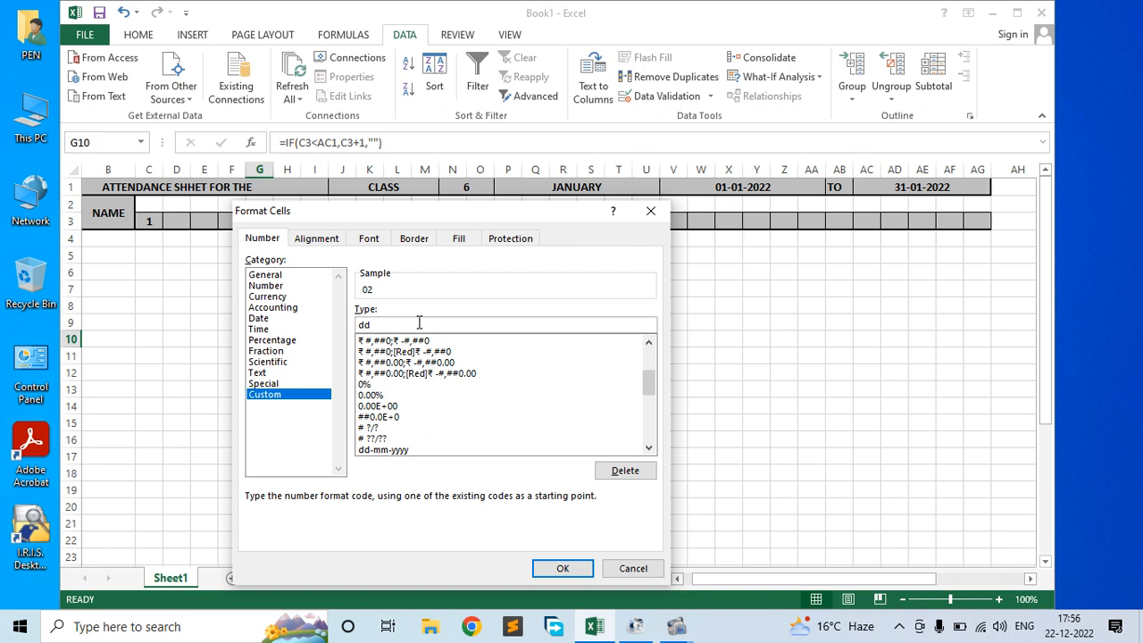
pyautogui.press('BackSpace')
pyautogui.click(575, 571)
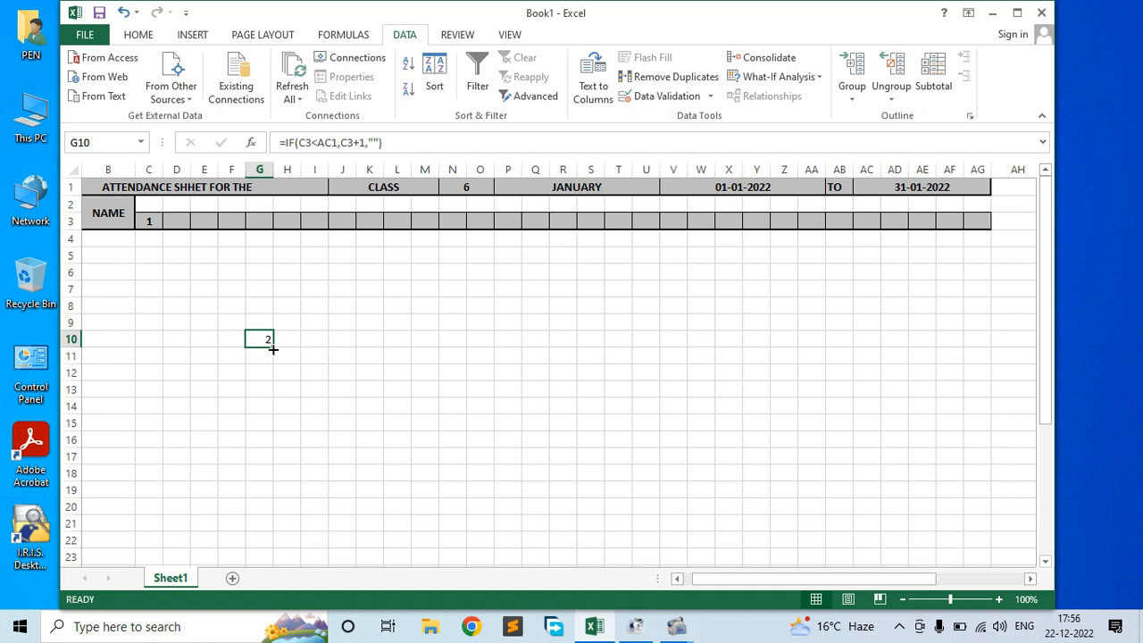
# Try to fill the G10 trial formula across to X10.
pyautogui.moveTo(273, 349); pyautogui.dragTo(272, 348)
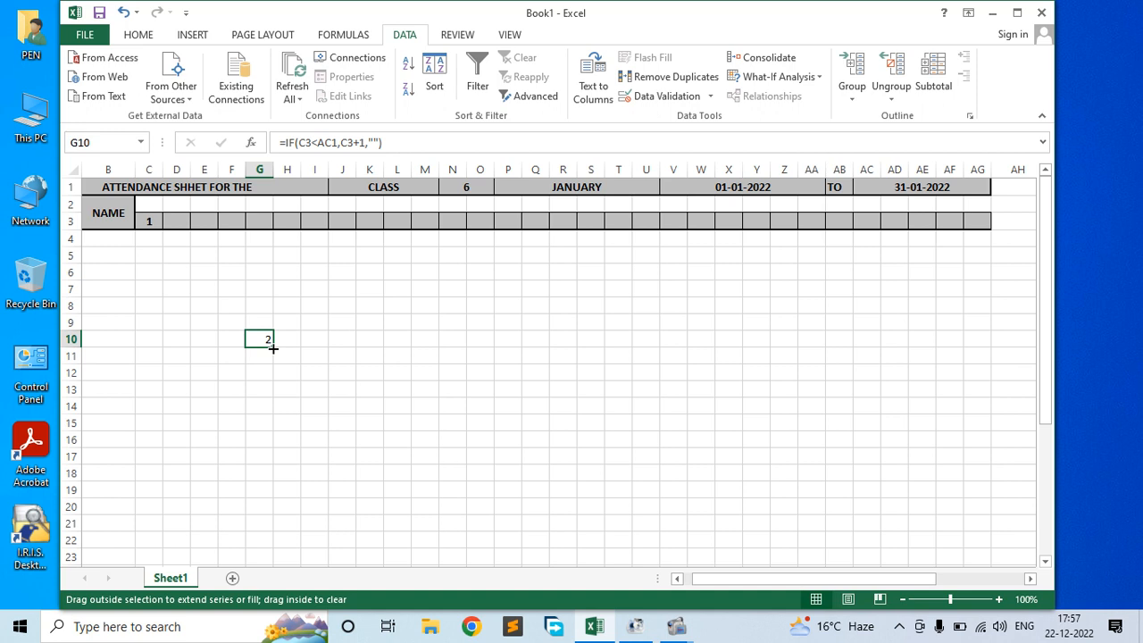
pyautogui.moveTo(272, 348); pyautogui.dragTo(733, 347)
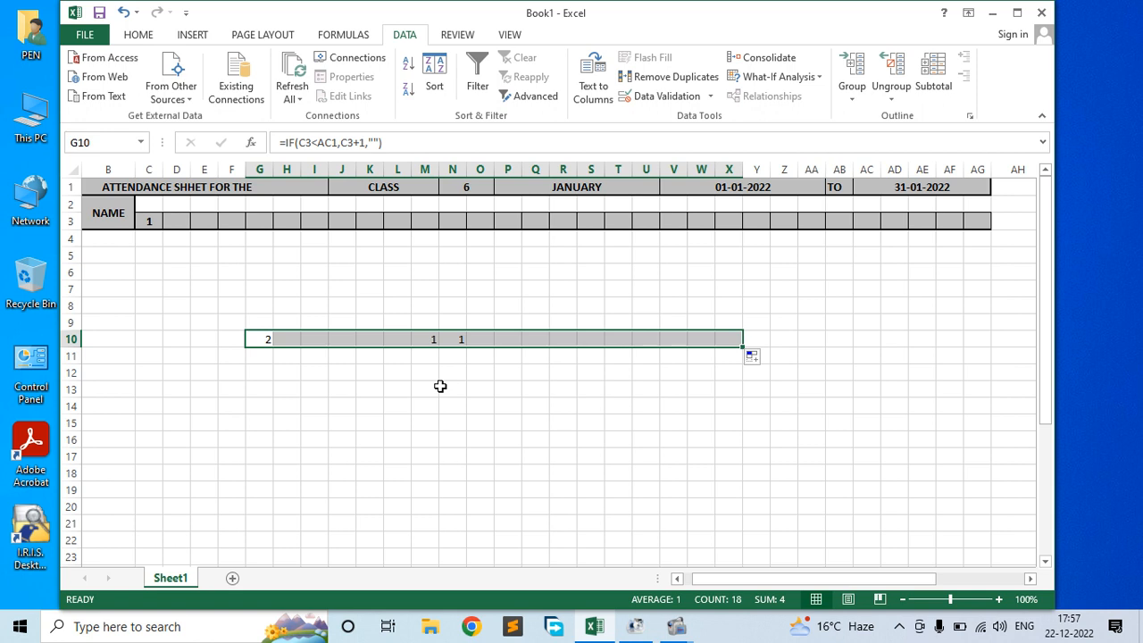
pyautogui.click(314, 359)
# Make the end-date reference in the G10 trial formula absolute, giving =IF(C3<$AC$1,C3+1,"").
pyautogui.doubleClick(257, 338)
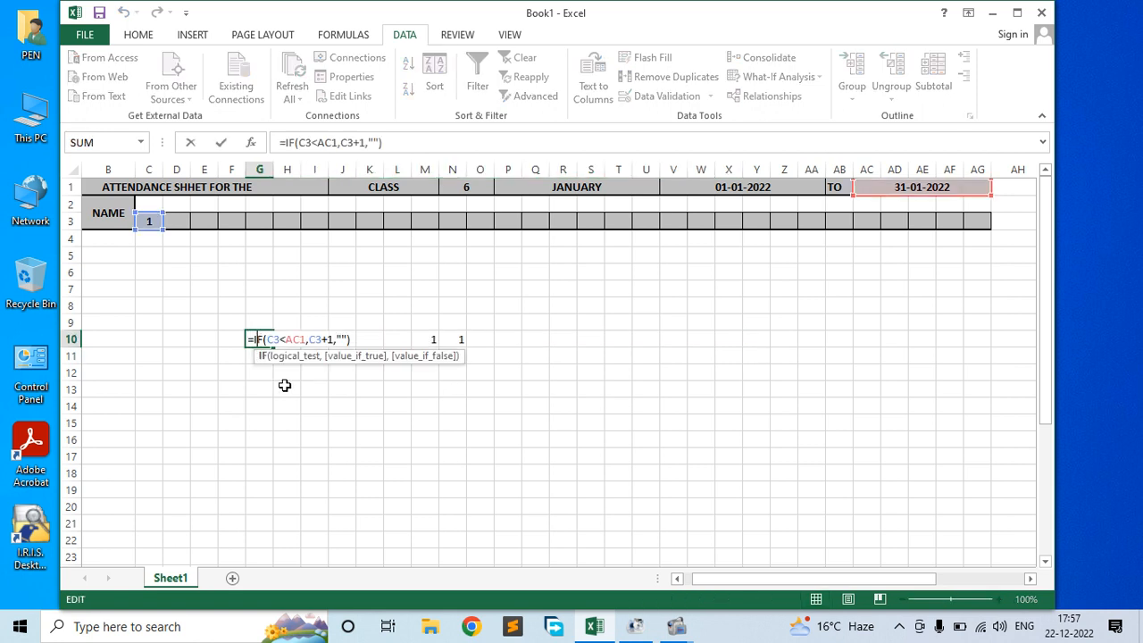
pyautogui.moveTo(285, 339); pyautogui.dragTo(306, 339)
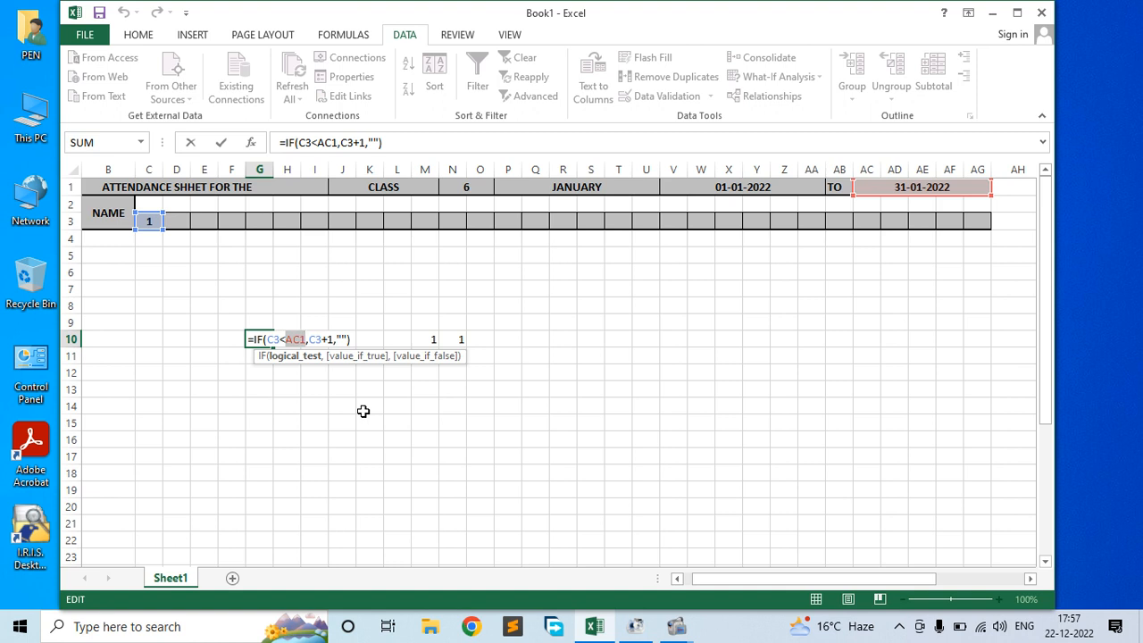
pyautogui.press('Return')
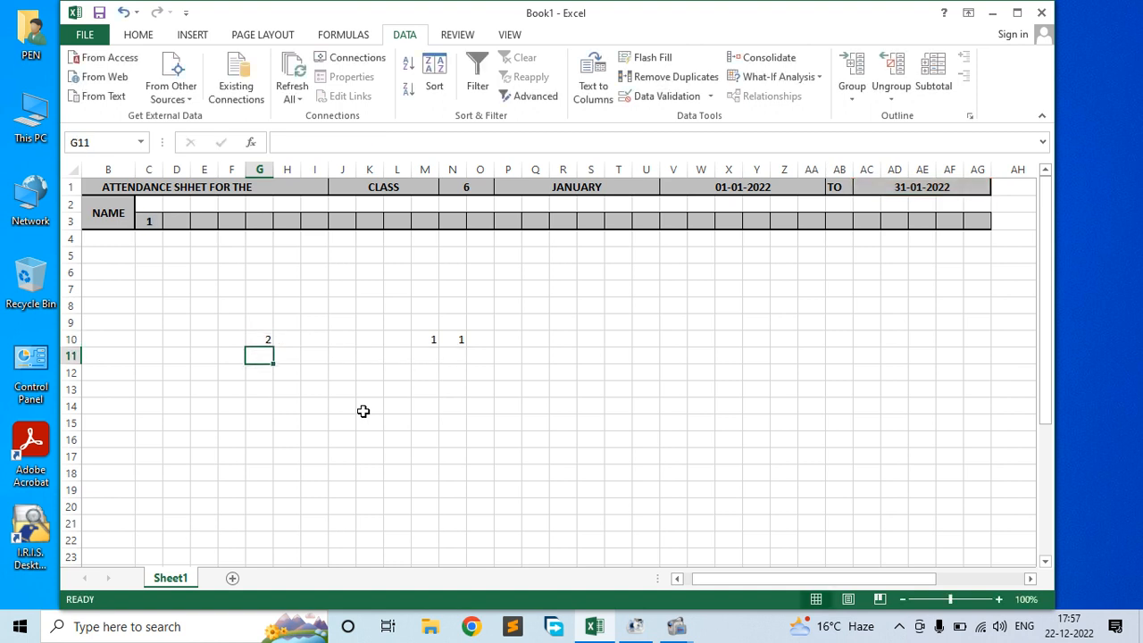
pyautogui.doubleClick(262, 338)
pyautogui.moveTo(305, 339); pyautogui.dragTo(284, 338)
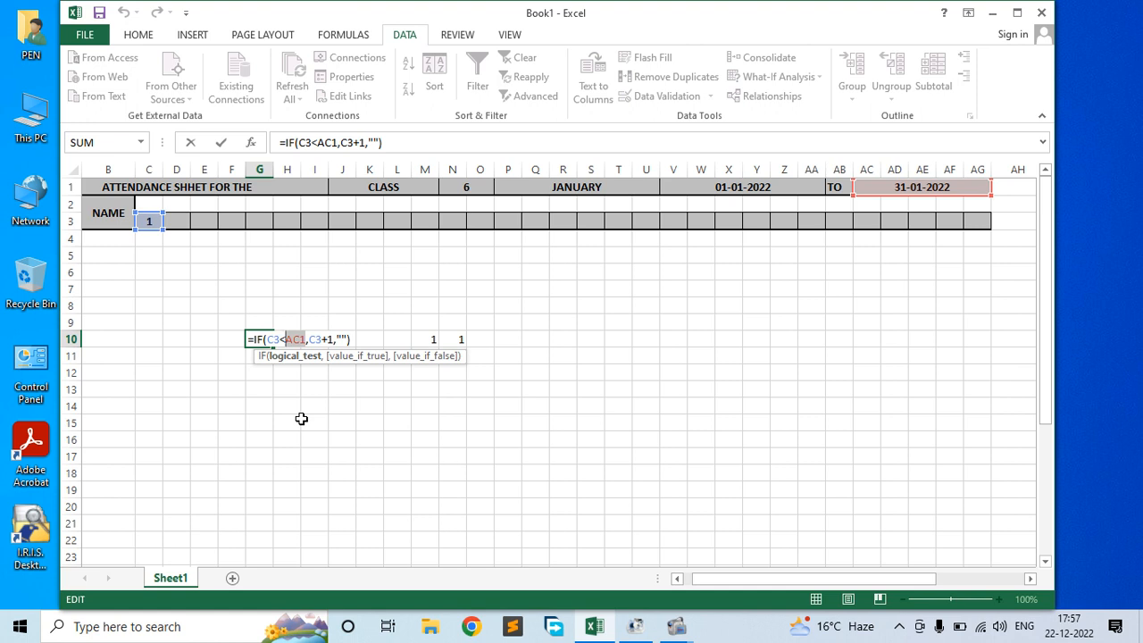
pyautogui.press('F4')
pyautogui.press('Return')
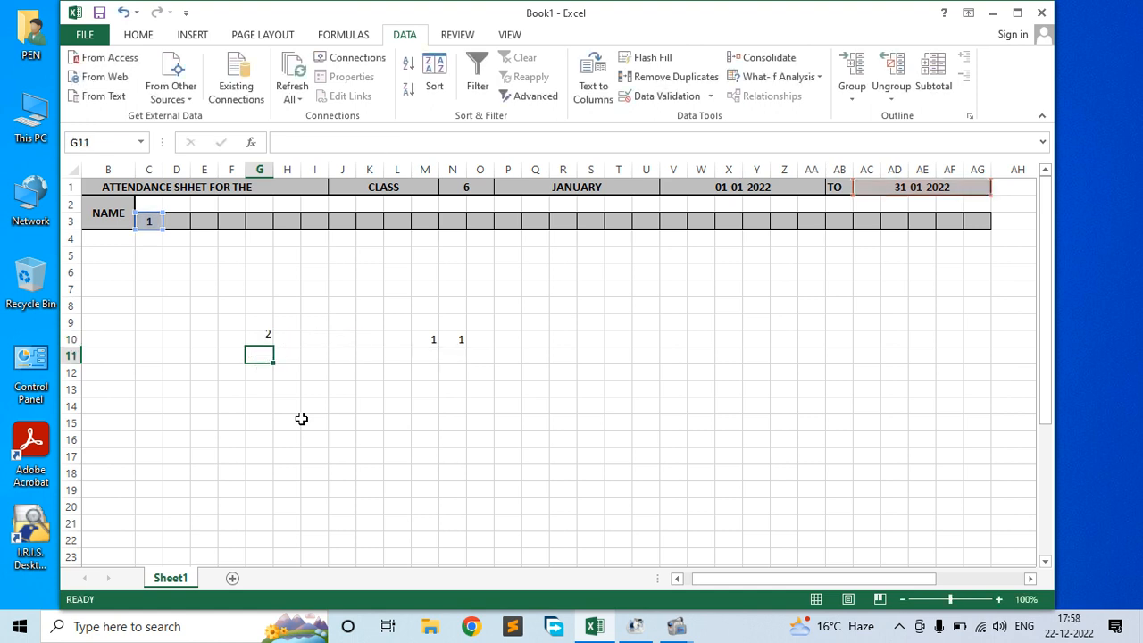
# Try to fill the corrected G10 formula across to K10.
pyautogui.click(260, 339)
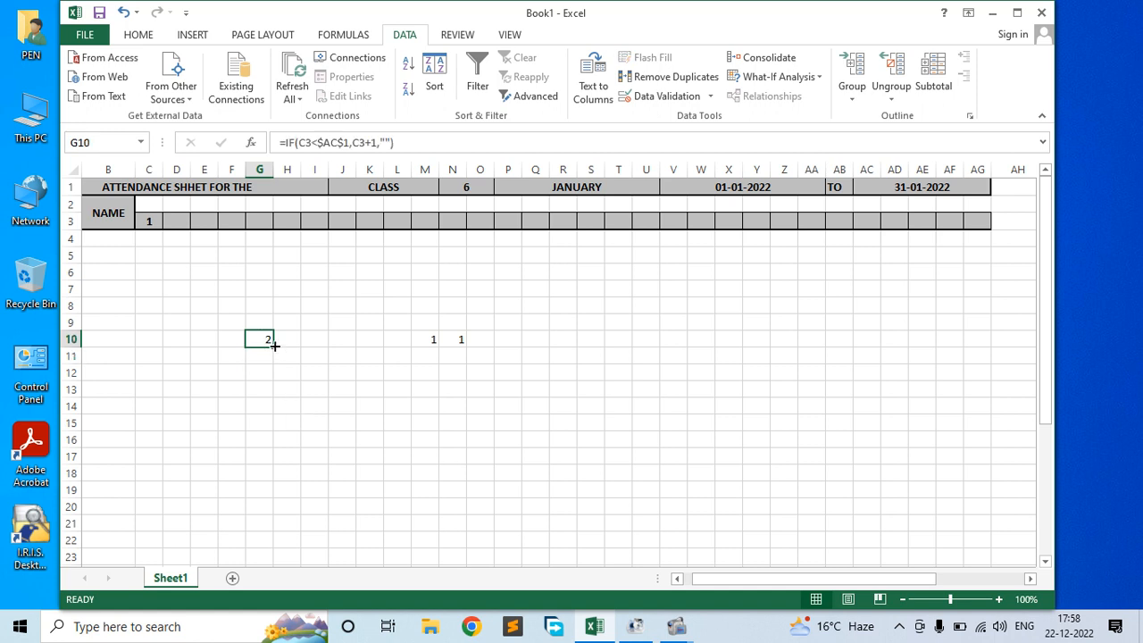
pyautogui.moveTo(273, 346); pyautogui.dragTo(381, 345)
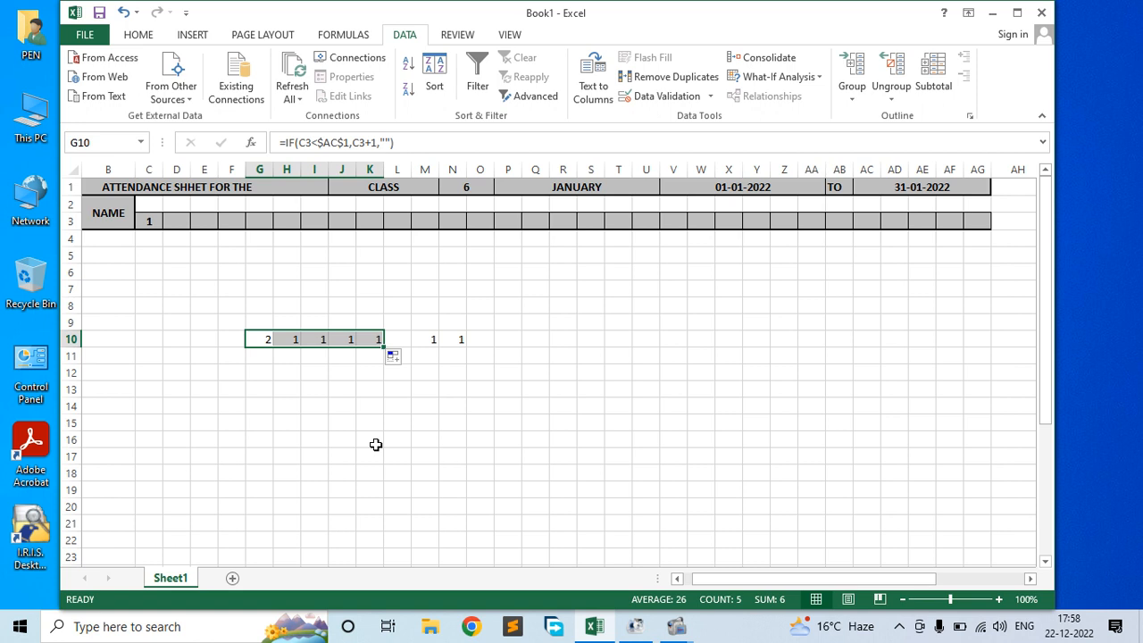
pyautogui.click(239, 393)
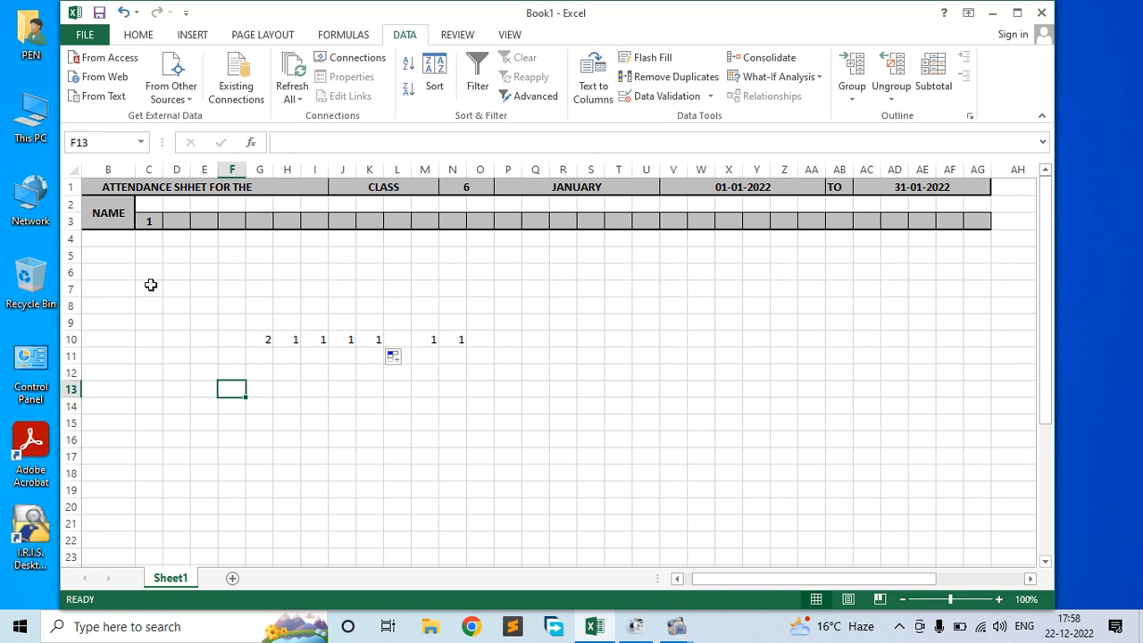
pyautogui.doubleClick(296, 339)
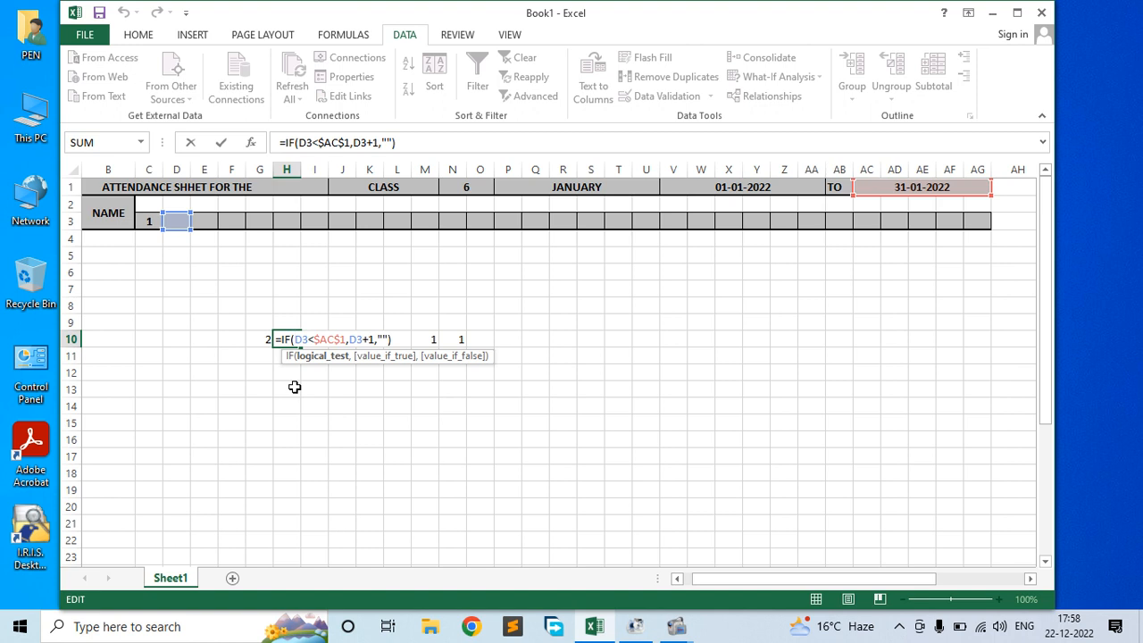
pyautogui.press('BackSpace')
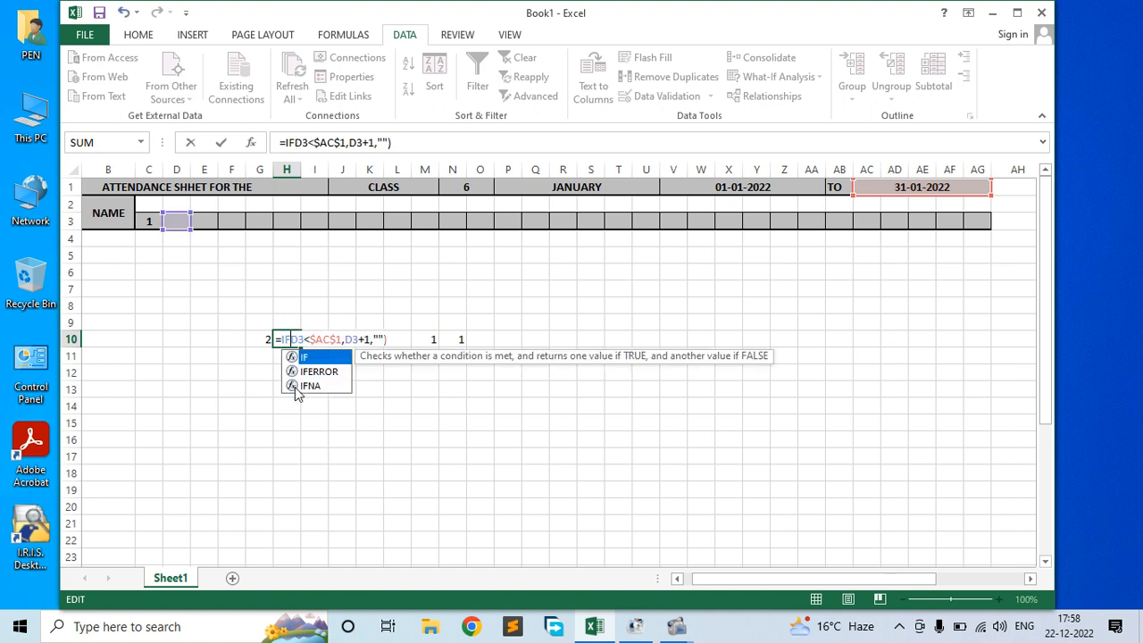
pyautogui.press('Return')
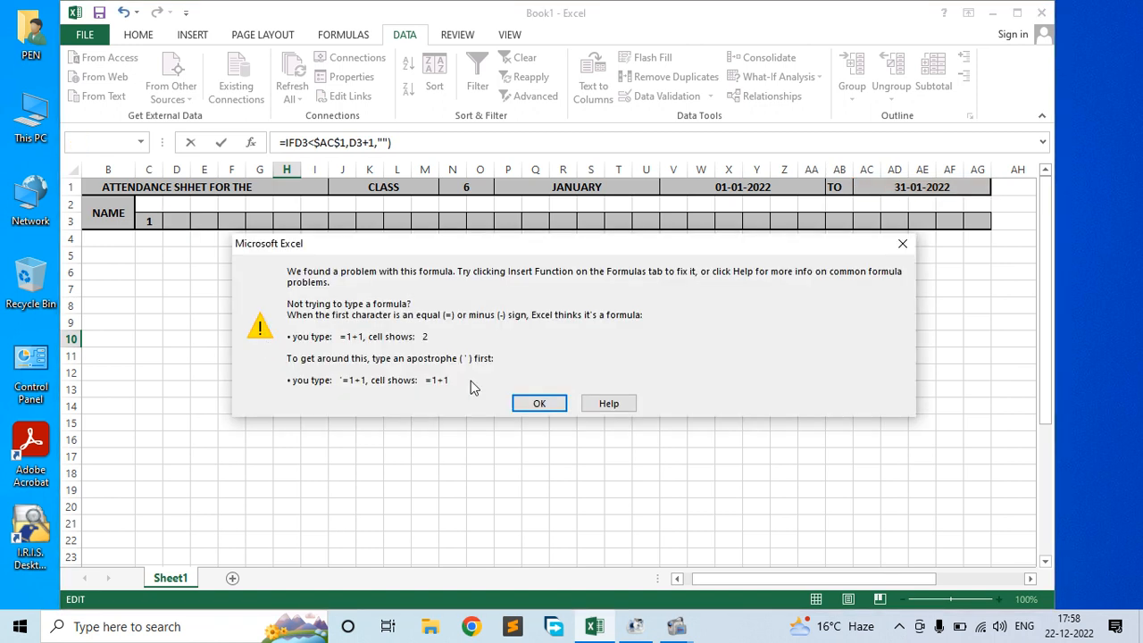
pyautogui.click(558, 401)
pyautogui.press('BackSpace')
pyautogui.press('BackSpace')
pyautogui.press('BackSpace')
pyautogui.press('BackSpace')
pyautogui.press('BackSpace')
pyautogui.press('BackSpace')
pyautogui.press('BackSpace')
pyautogui.press('BackSpace')
pyautogui.press('BackSpace')
pyautogui.press('BackSpace')
pyautogui.press('BackSpace')
pyautogui.press('BackSpace')
pyautogui.press('BackSpace')
pyautogui.press('BackSpace')
pyautogui.press('BackSpace')
pyautogui.press('BackSpace')
pyautogui.press('BackSpace')
pyautogui.press('BackSpace')
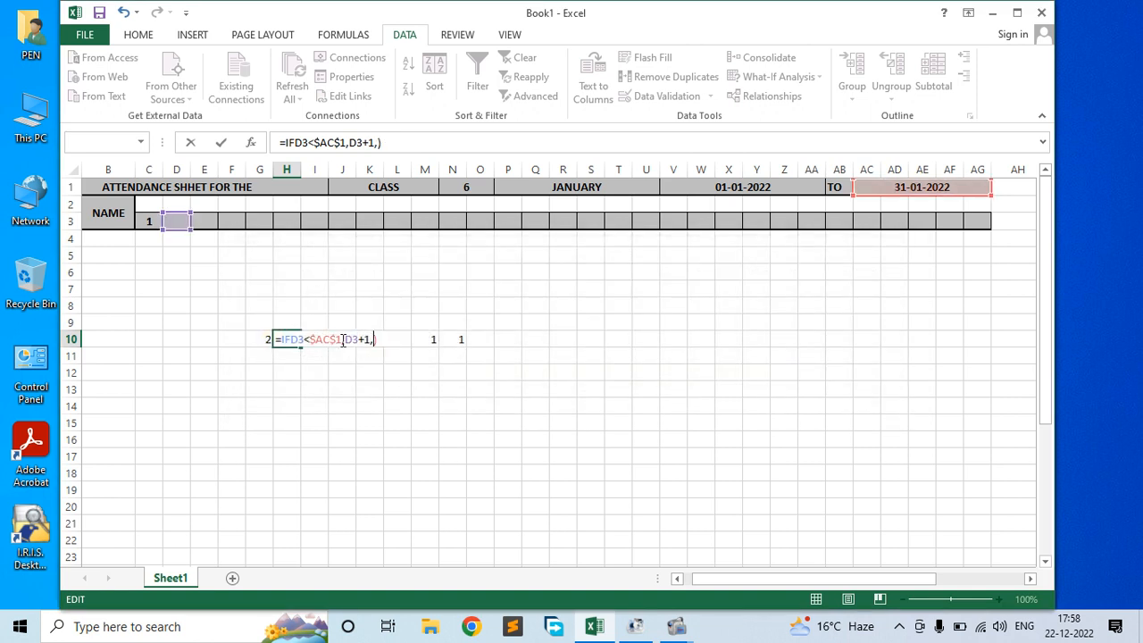
# Clear the trial formulas from G10:N10.
pyautogui.click(262, 339)
pyautogui.moveTo(272, 346); pyautogui.dragTo(457, 342)
pyautogui.press('Delete')
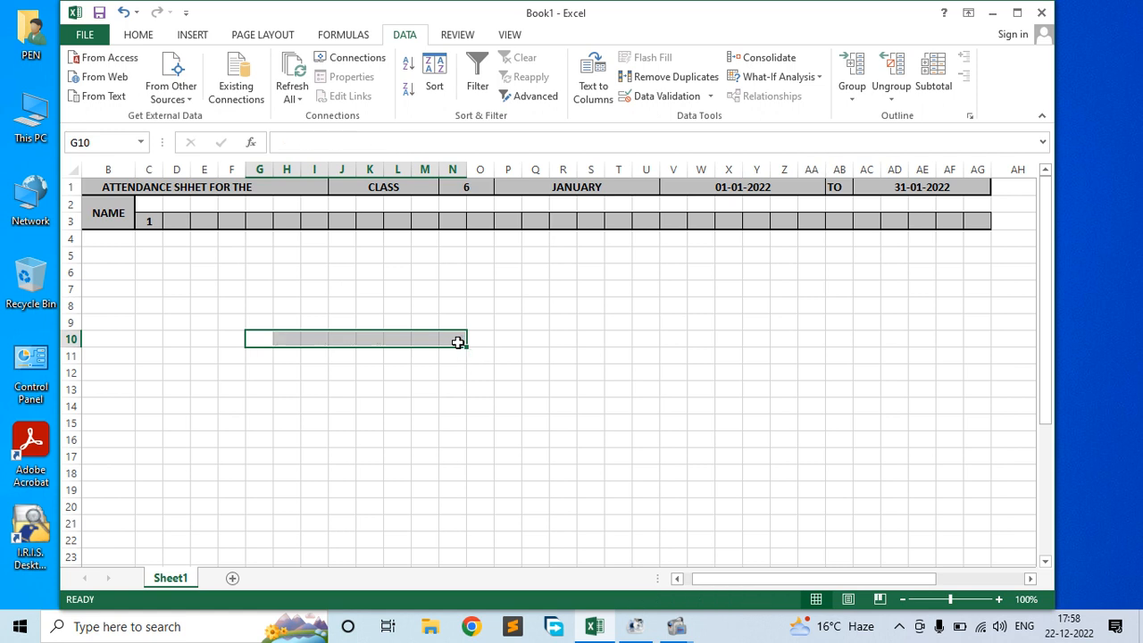
pyautogui.click(324, 292)
# Enter the day-header formula =IF(C3<AC1,C3+1,"") in D3.
pyautogui.click(172, 218)
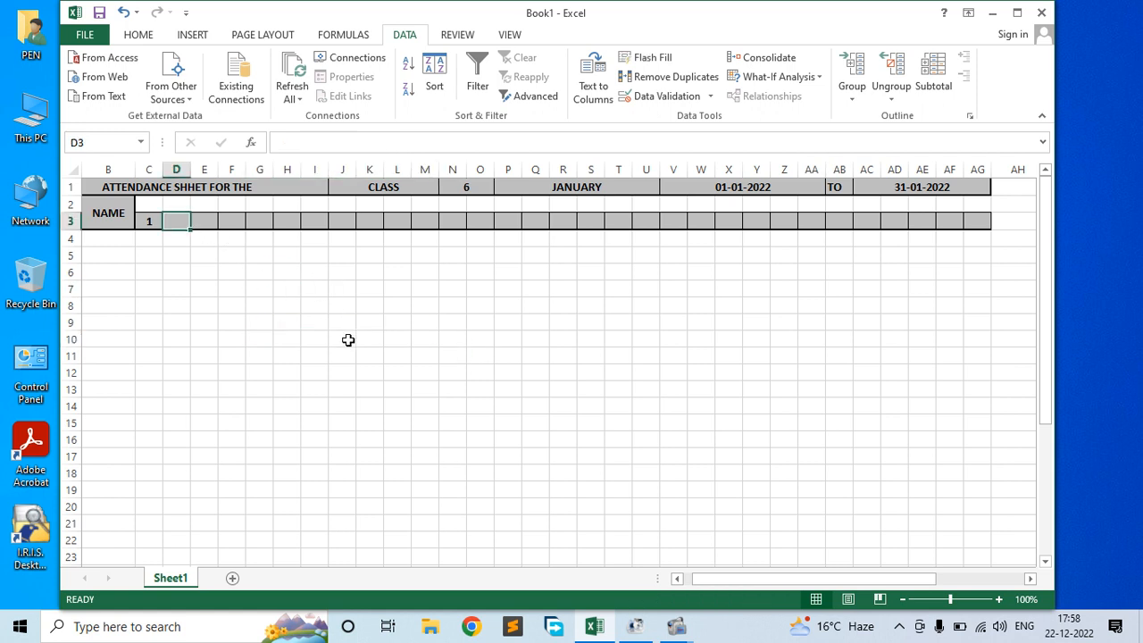
pyautogui.write('=')
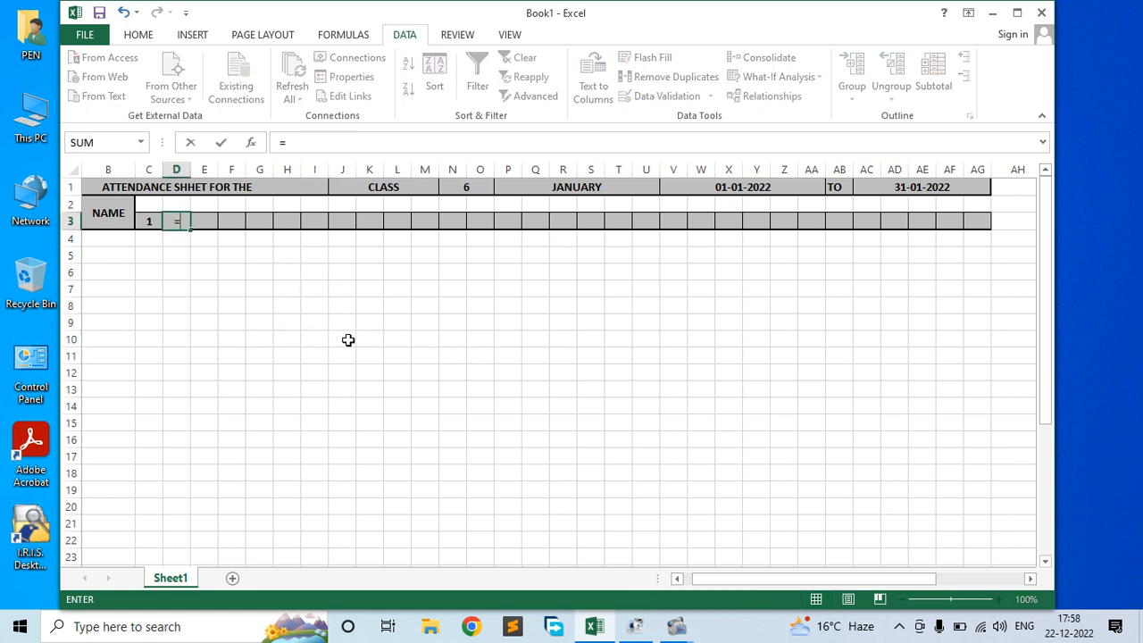
pyautogui.write('if')
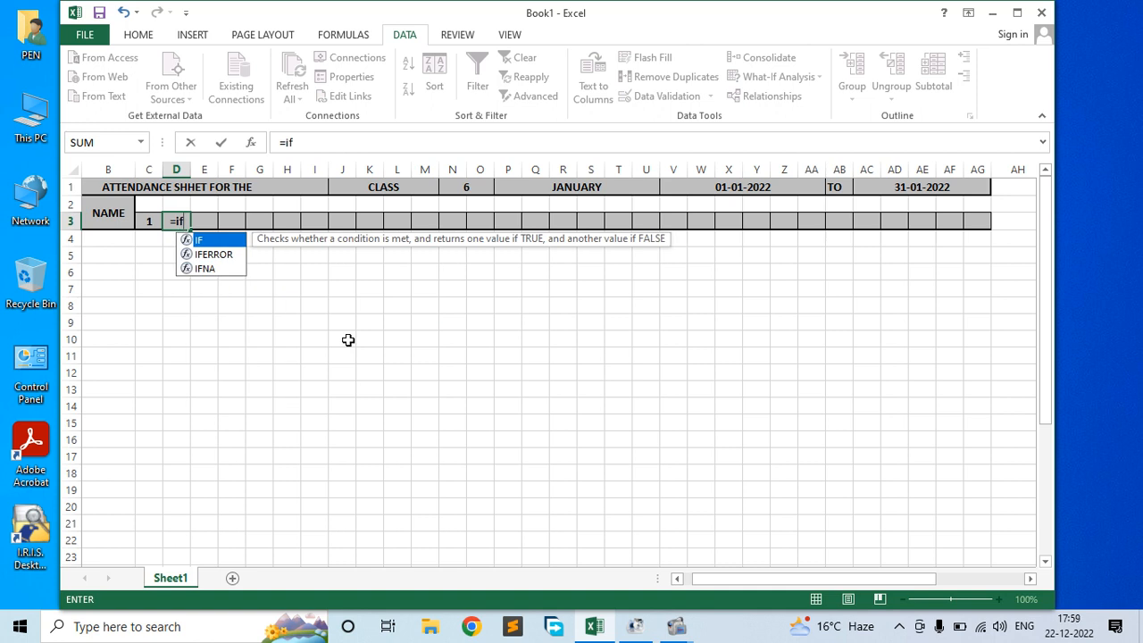
pyautogui.press('Tab')
pyautogui.click(148, 221)
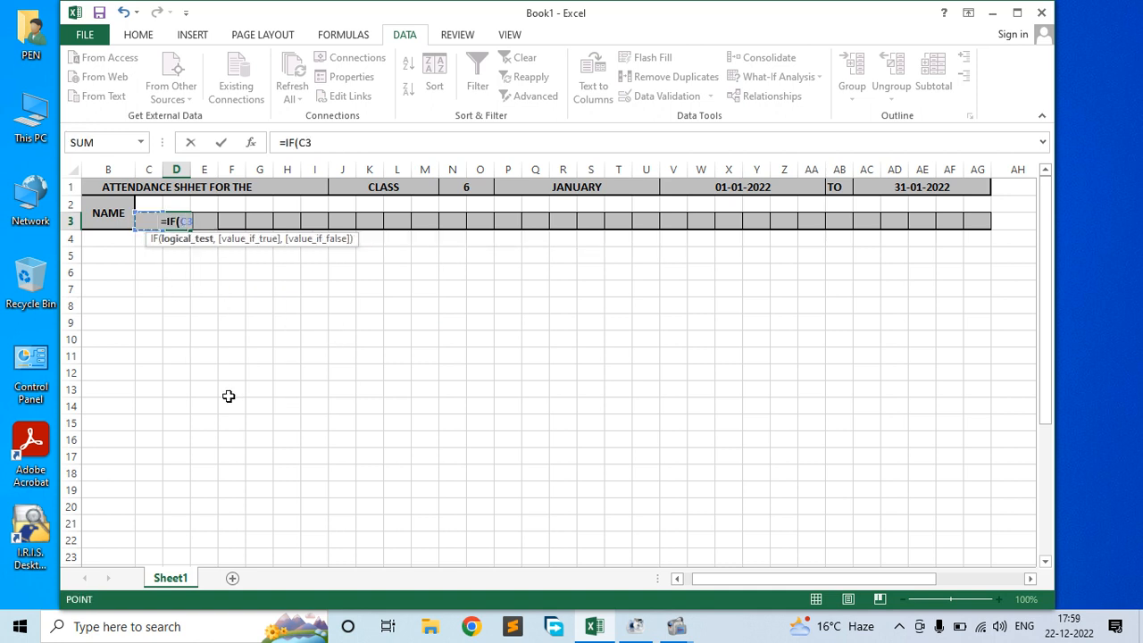
pyautogui.write('<')
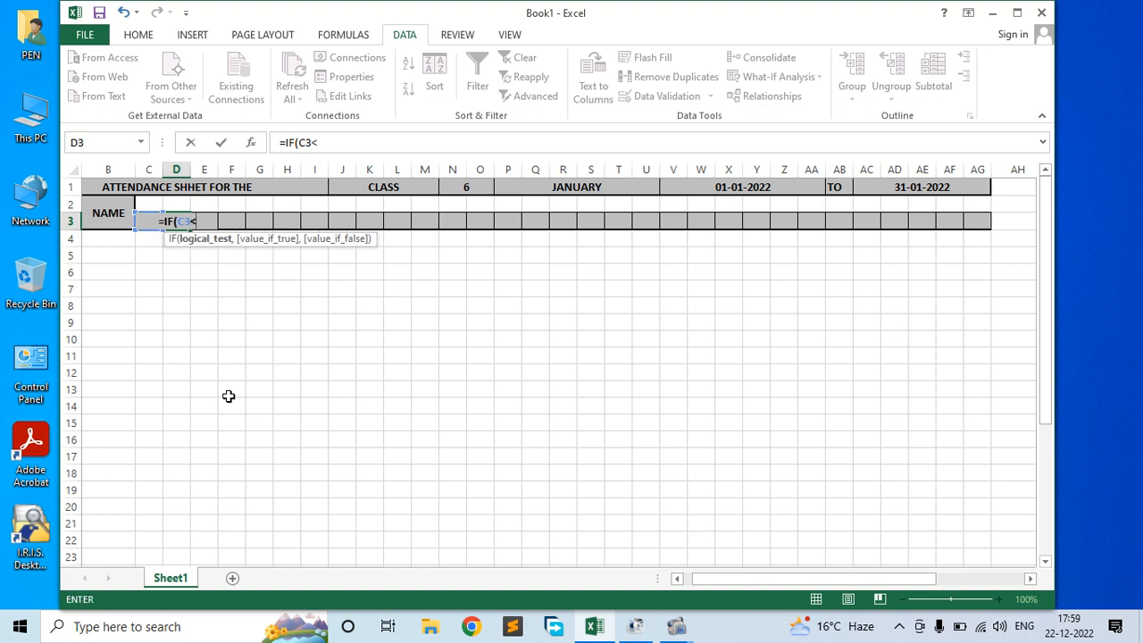
pyautogui.click(896, 185)
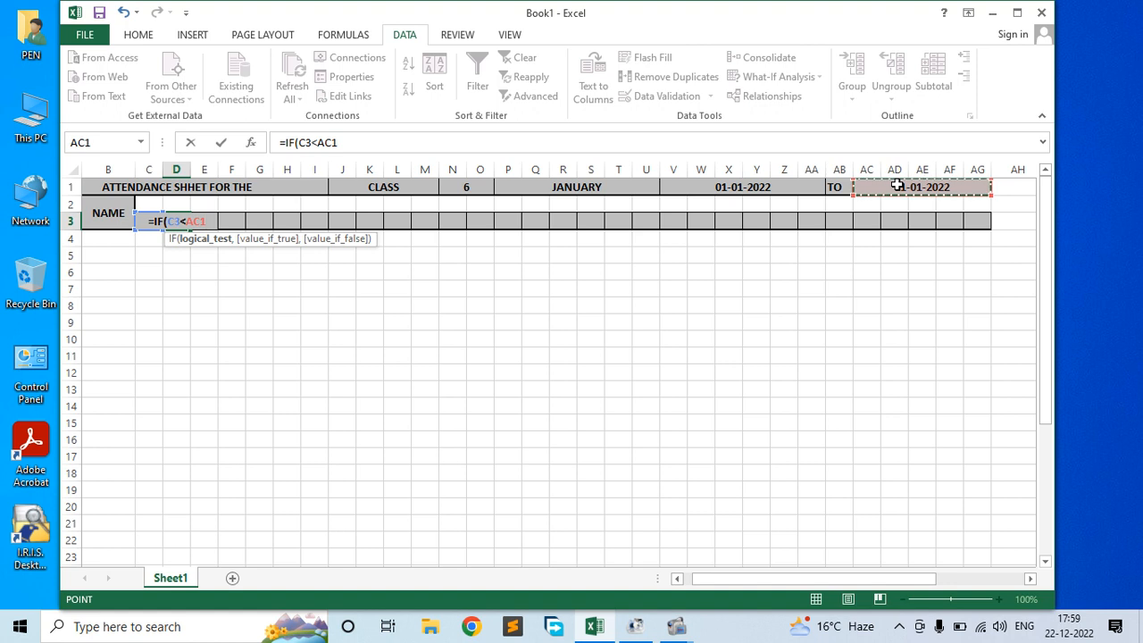
pyautogui.write(',')
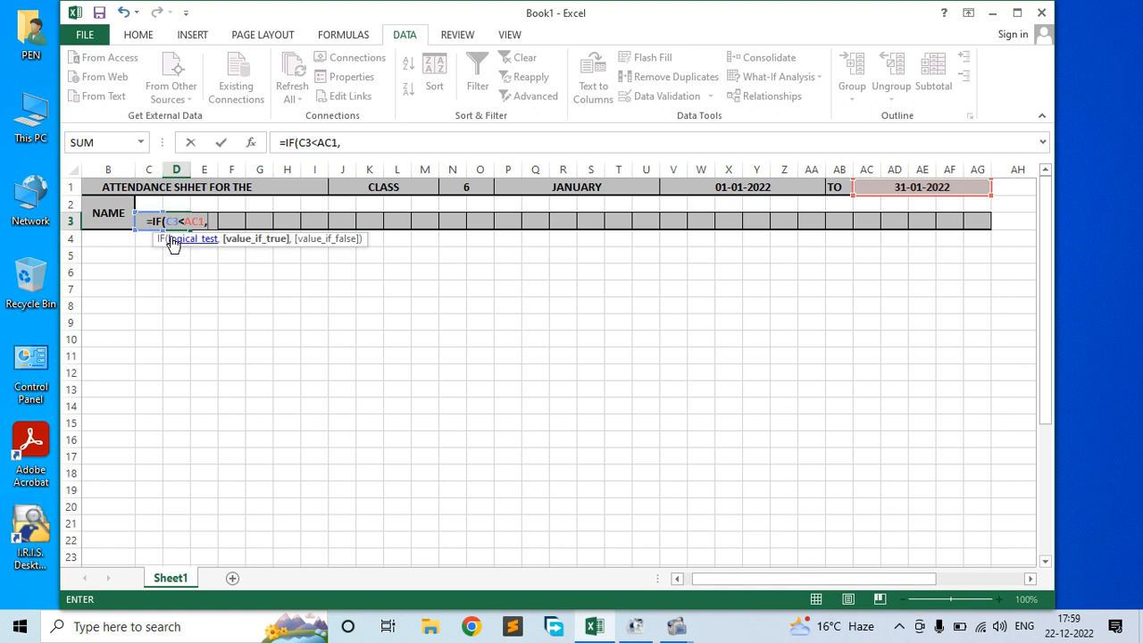
pyautogui.write('c3+')
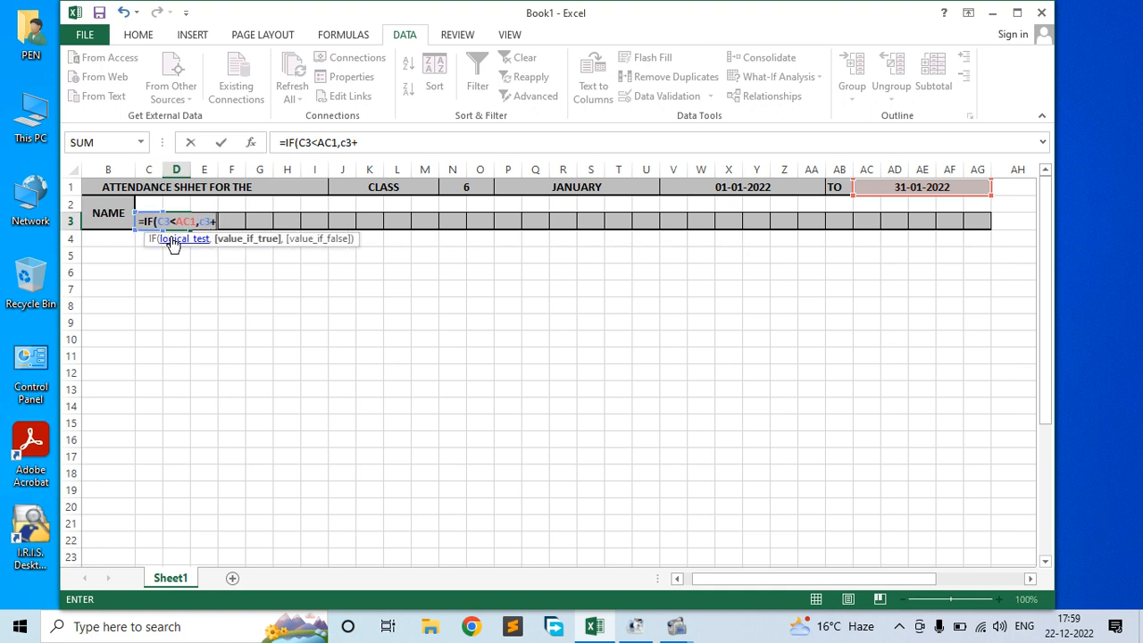
pyautogui.write('1')
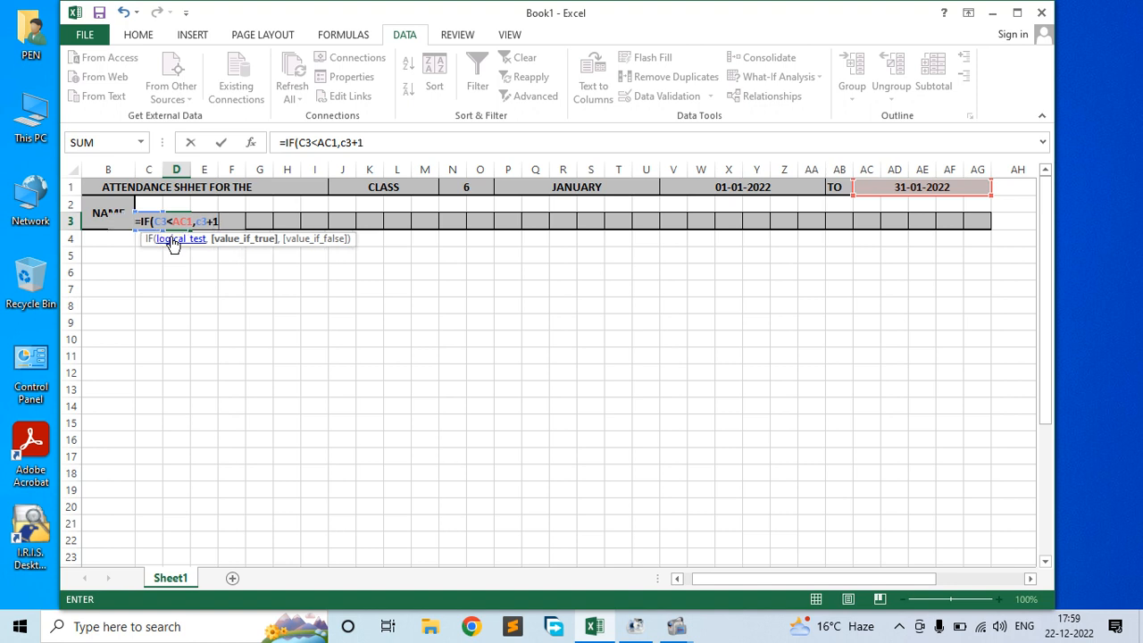
pyautogui.write(',""')
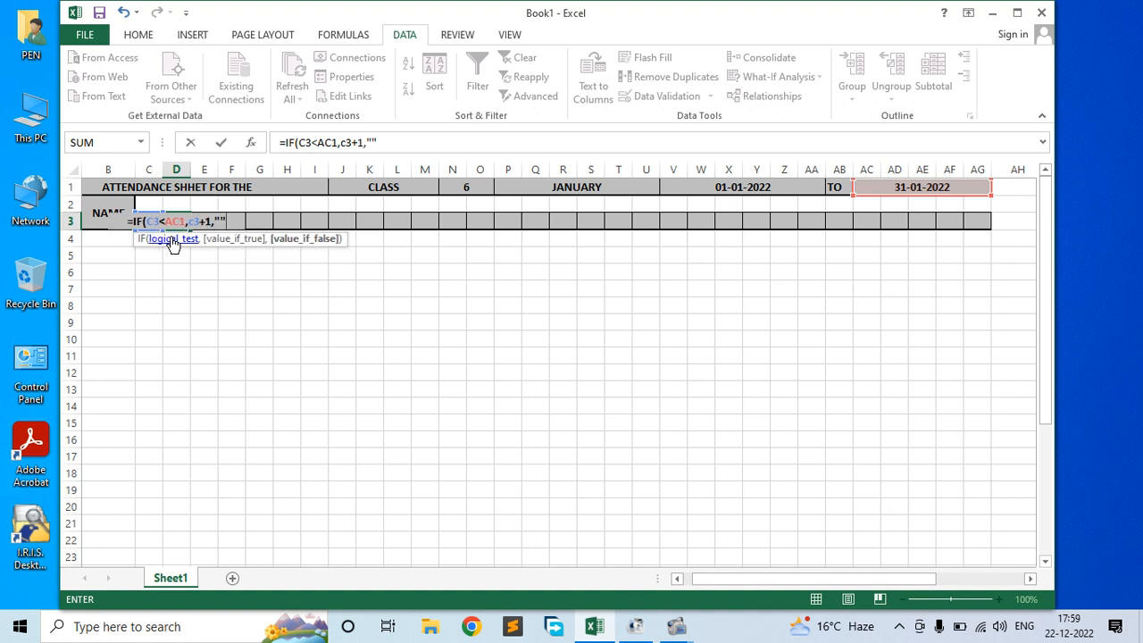
pyautogui.write(')')
pyautogui.press('Return')
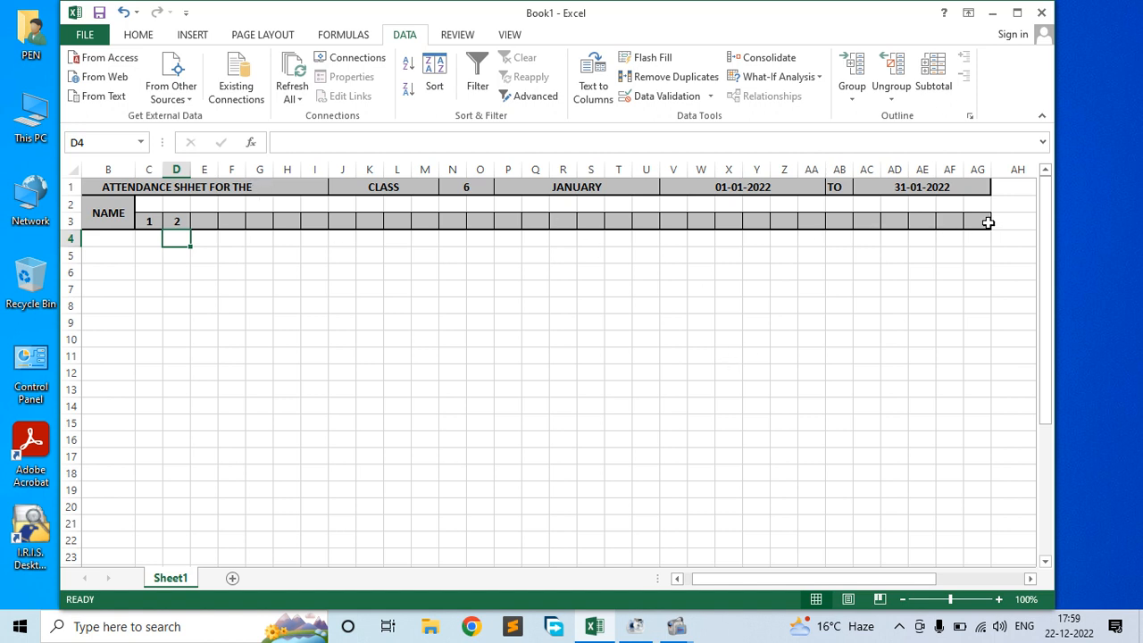
# Make the end-date reference in the D3 formula absolute, giving =IF(C3<$AC$1,C3+1,"").
pyautogui.click(177, 223)
pyautogui.doubleClick(179, 221)
pyautogui.moveTo(162, 220); pyautogui.dragTo(183, 221)
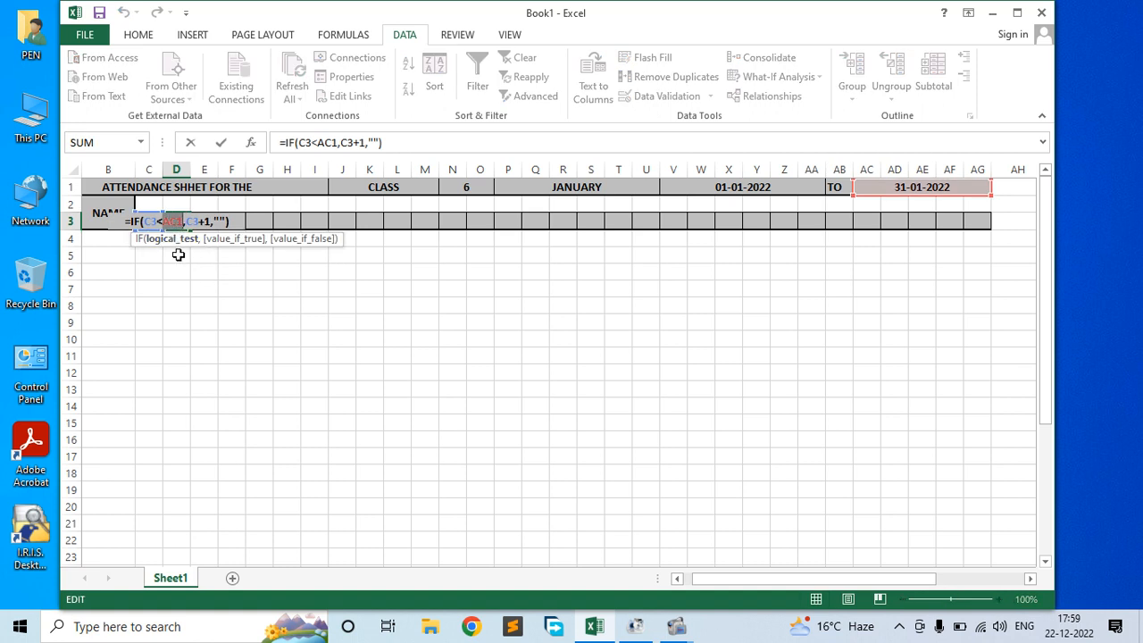
pyautogui.press('F4')
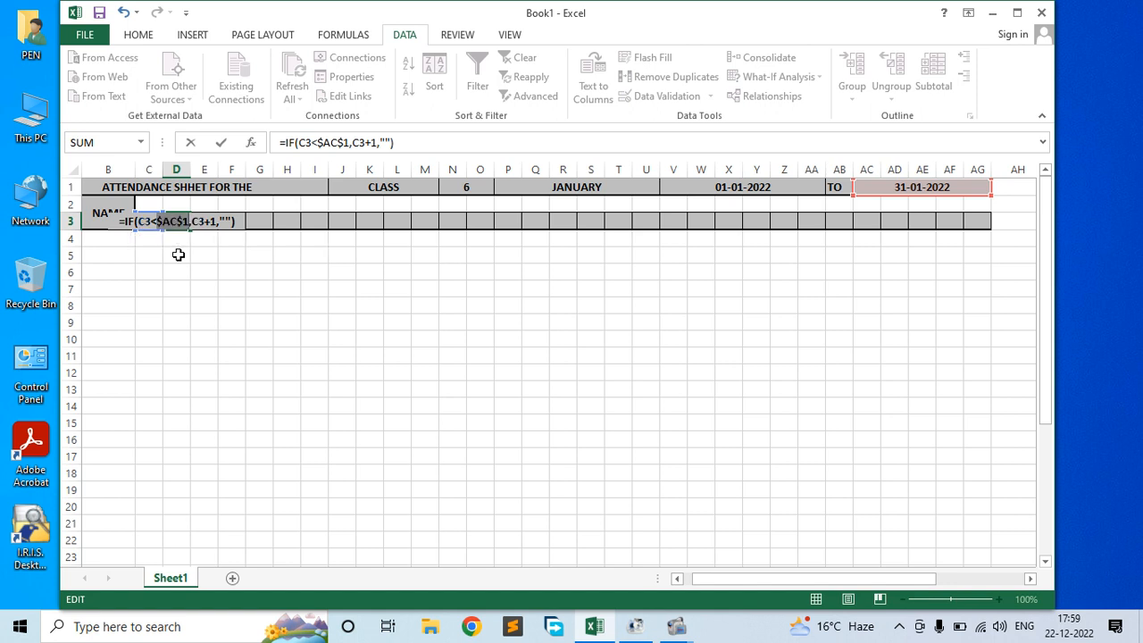
pyautogui.press('Return')
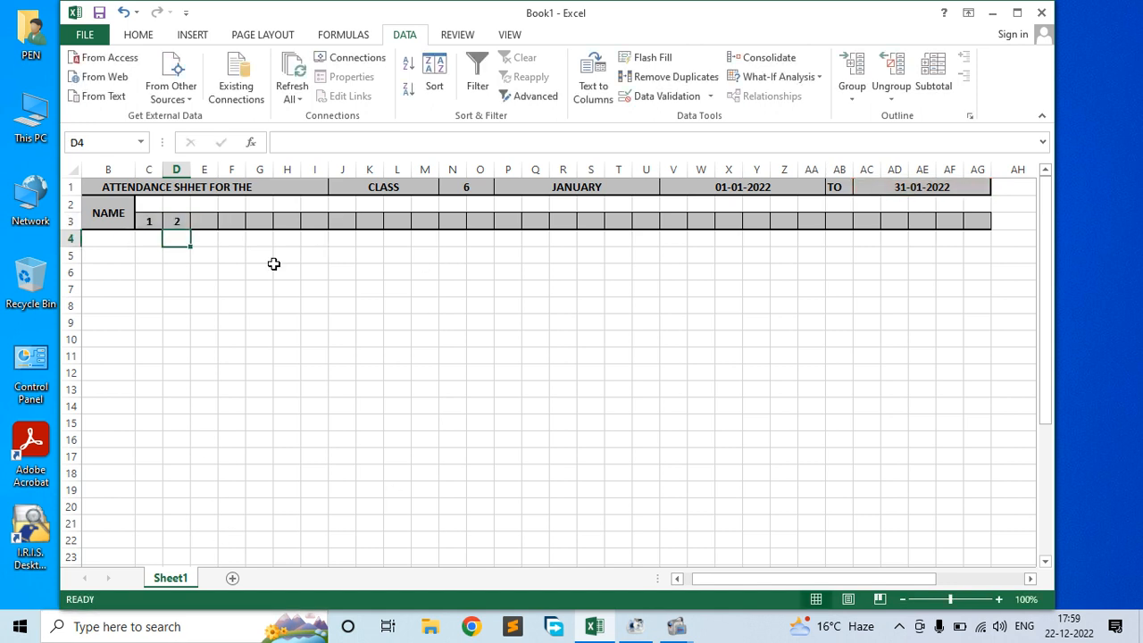
# Fill the D3 day-header formula across row 3 to AG3.
pyautogui.click(177, 221)
pyautogui.moveTo(191, 231); pyautogui.dragTo(981, 226)
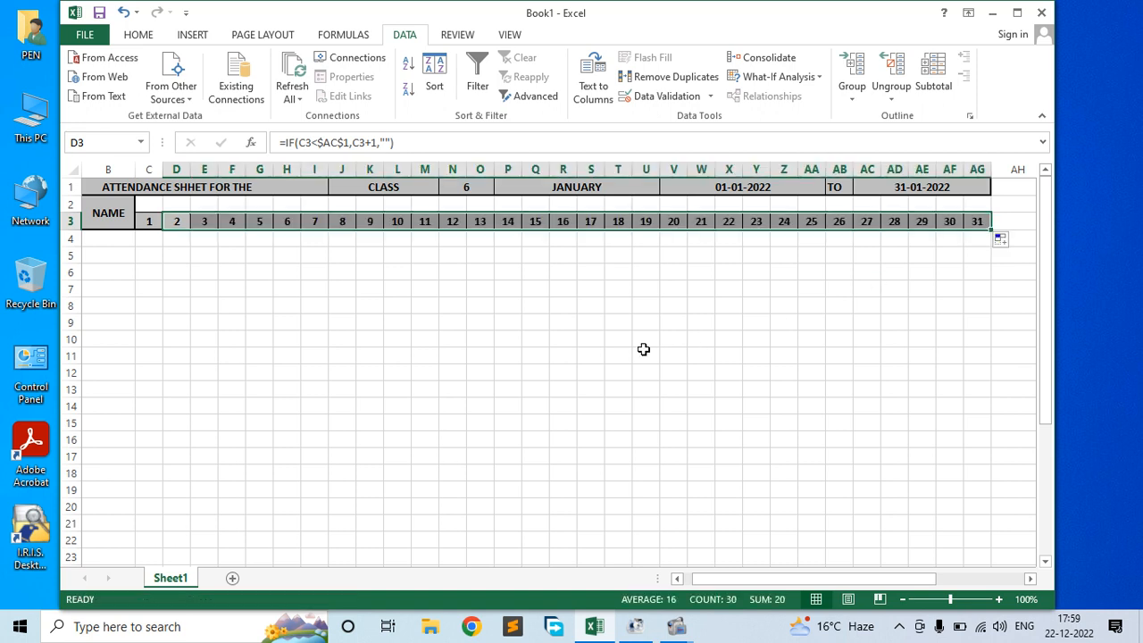
pyautogui.click(473, 269)
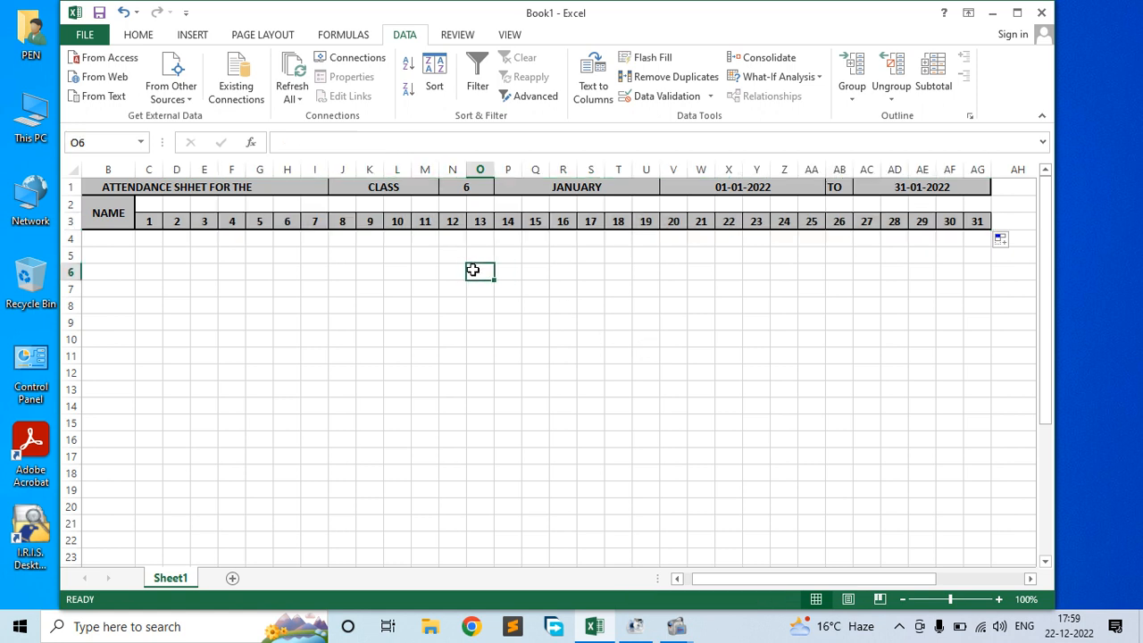
# Left-align the day headers N3:AG3 and inspect the formula in N3 without changing it.
pyautogui.doubleClick(452, 223)
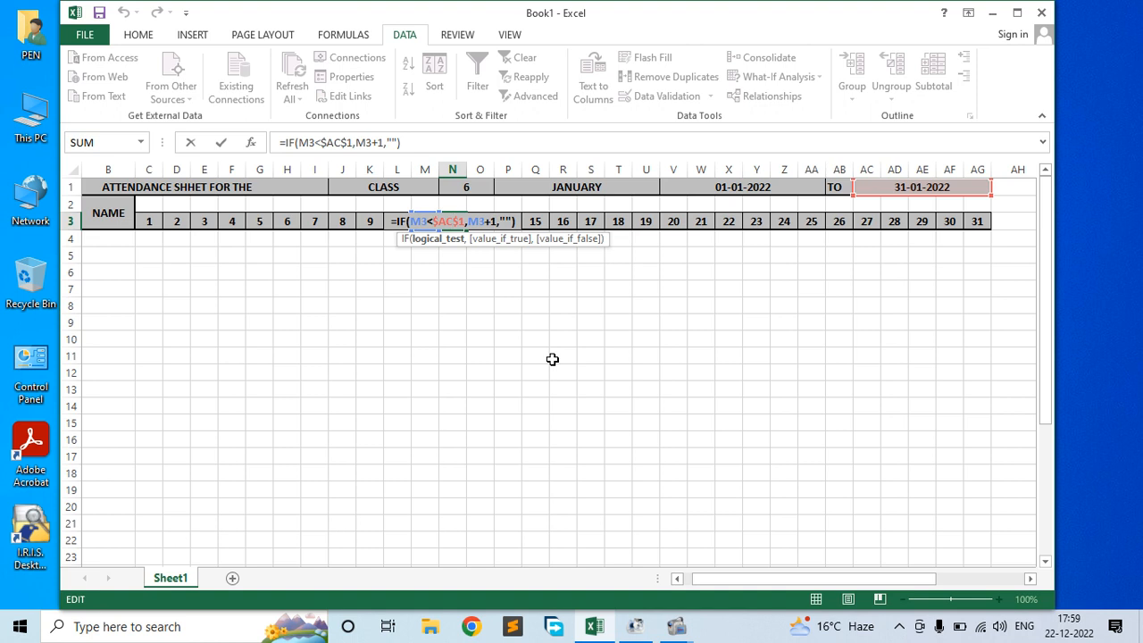
pyautogui.press('Return')
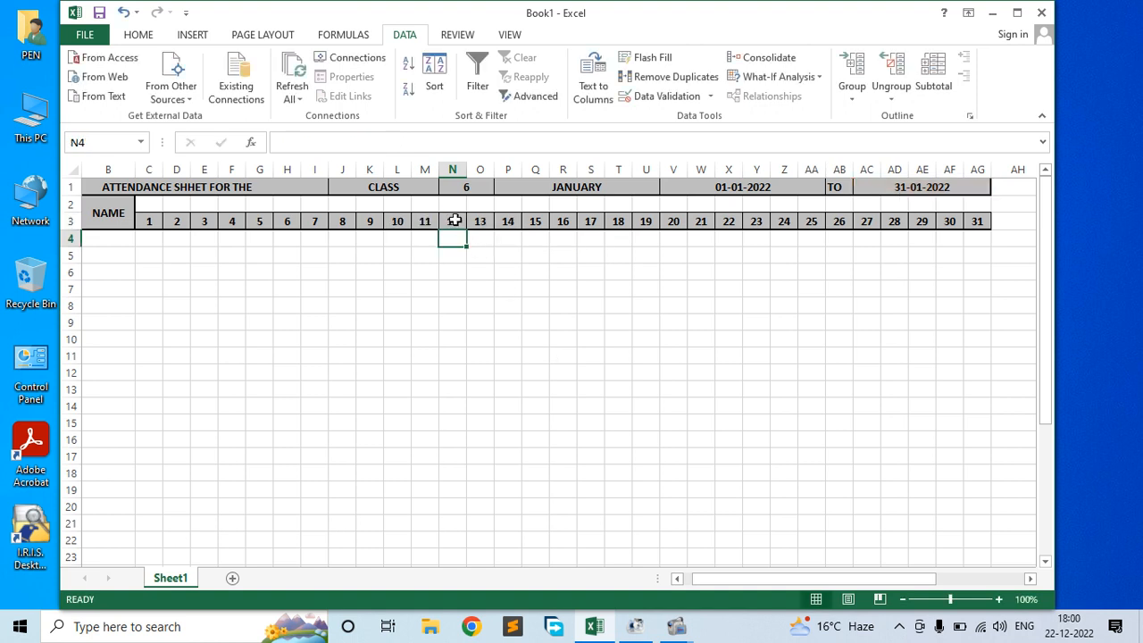
pyautogui.moveTo(451, 224); pyautogui.dragTo(976, 225)
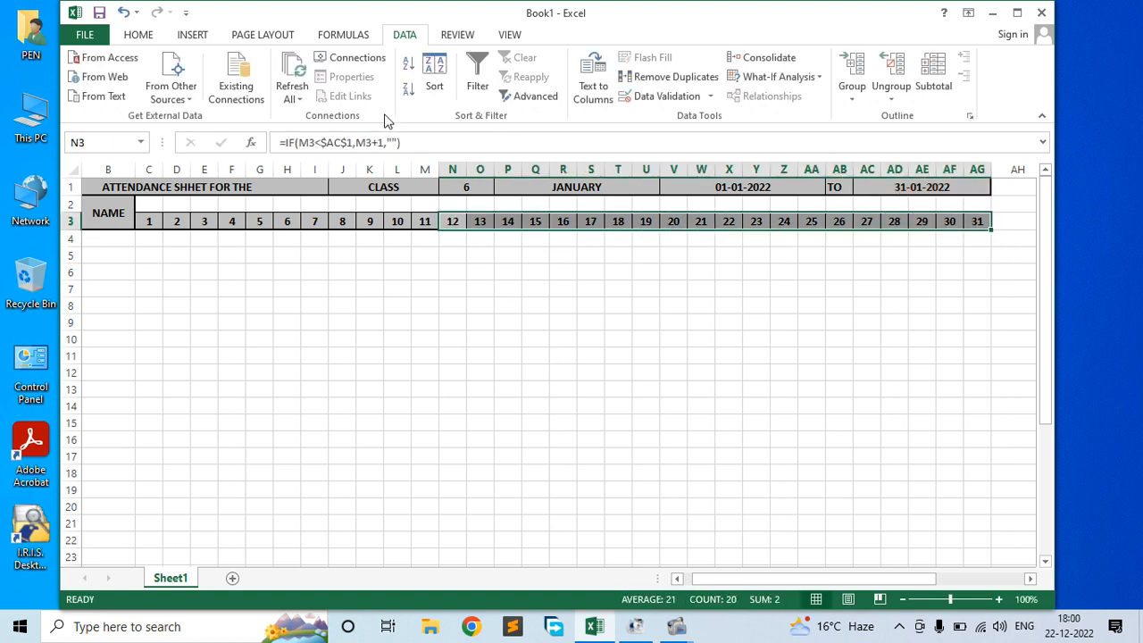
pyautogui.click(143, 35)
pyautogui.click(320, 91)
pyautogui.moveTo(437, 293); pyautogui.dragTo(443, 287)
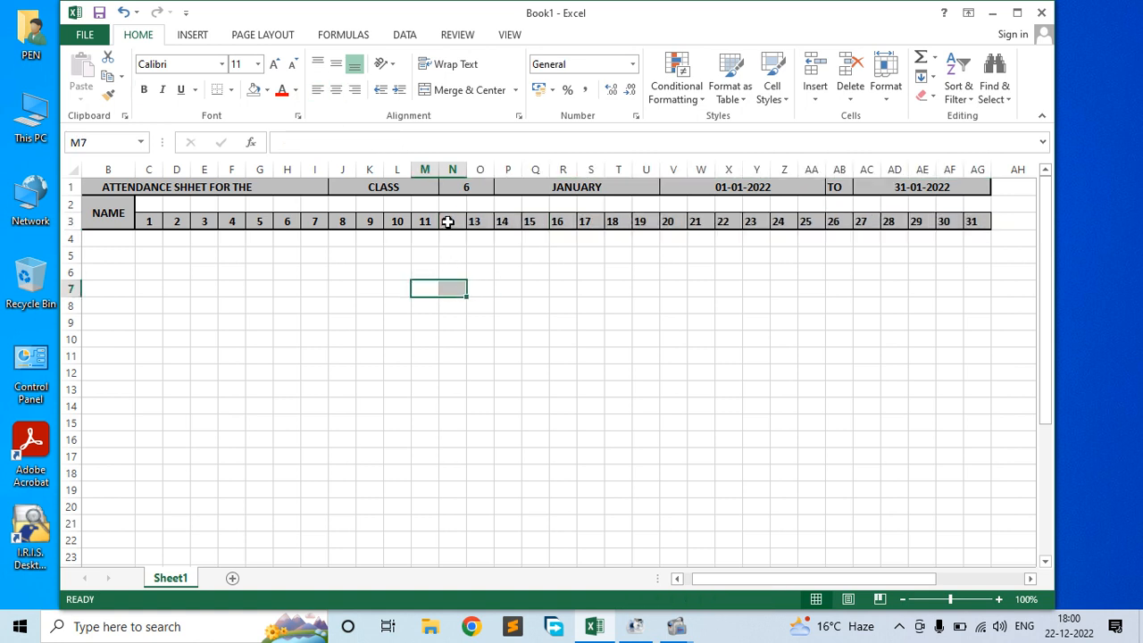
pyautogui.doubleClick(447, 222)
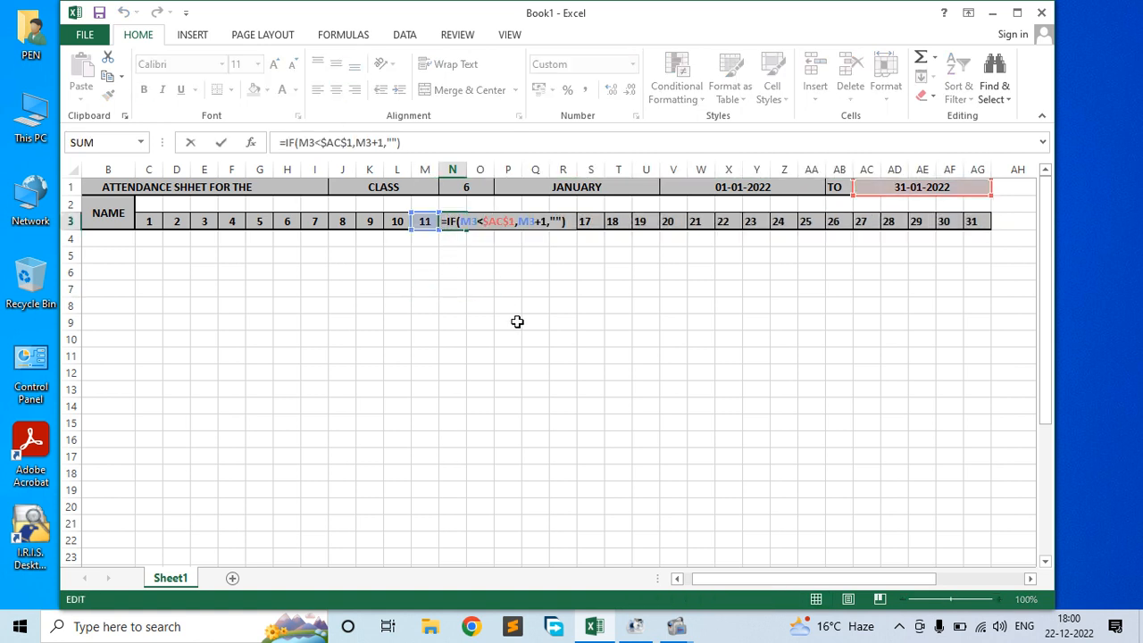
pyautogui.press('Escape')
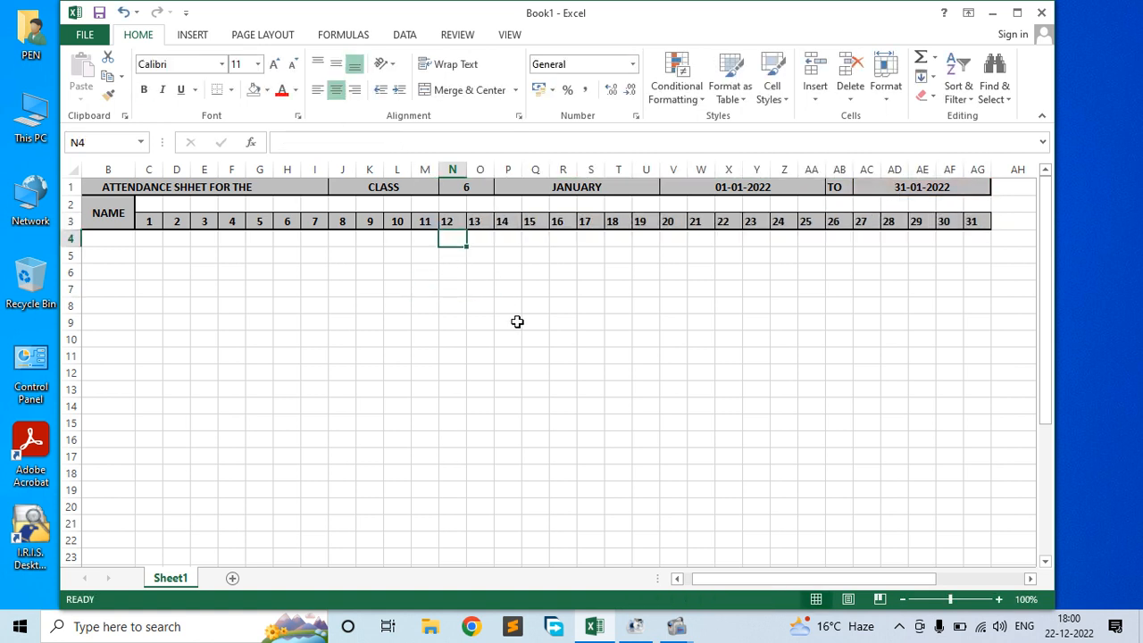
# Left-align the day headers D3:O3.
pyautogui.click(185, 222)
pyautogui.moveTo(187, 222); pyautogui.dragTo(482, 223)
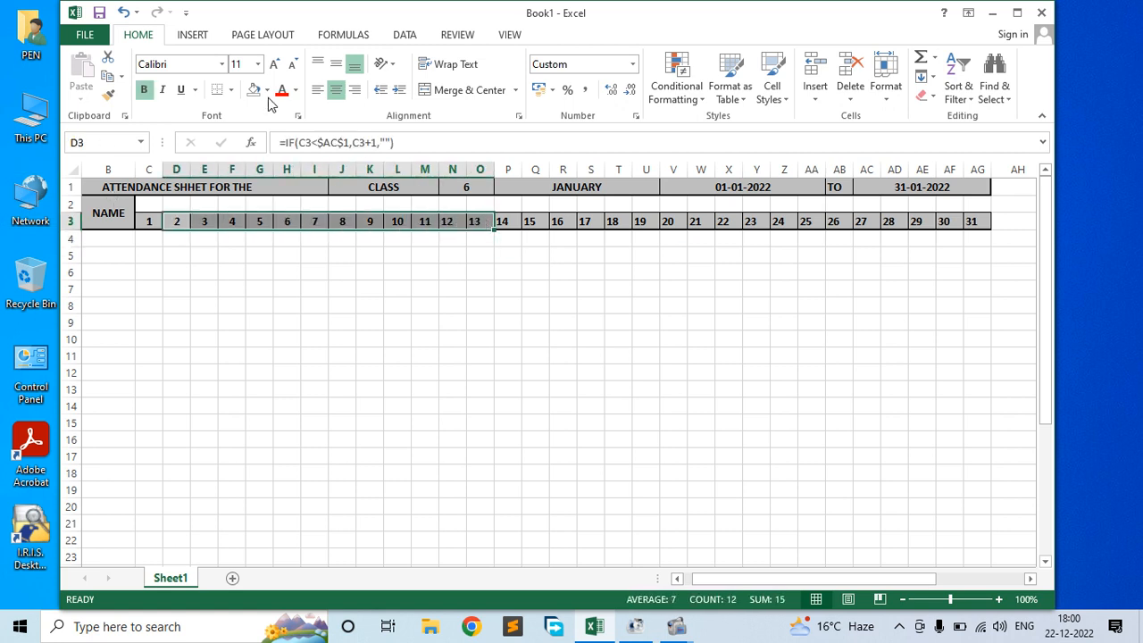
pyautogui.click(317, 90)
pyautogui.click(202, 256)
# Examine how the IF formula references shift in the day headers D3, E3 and I3.
pyautogui.doubleClick(178, 224)
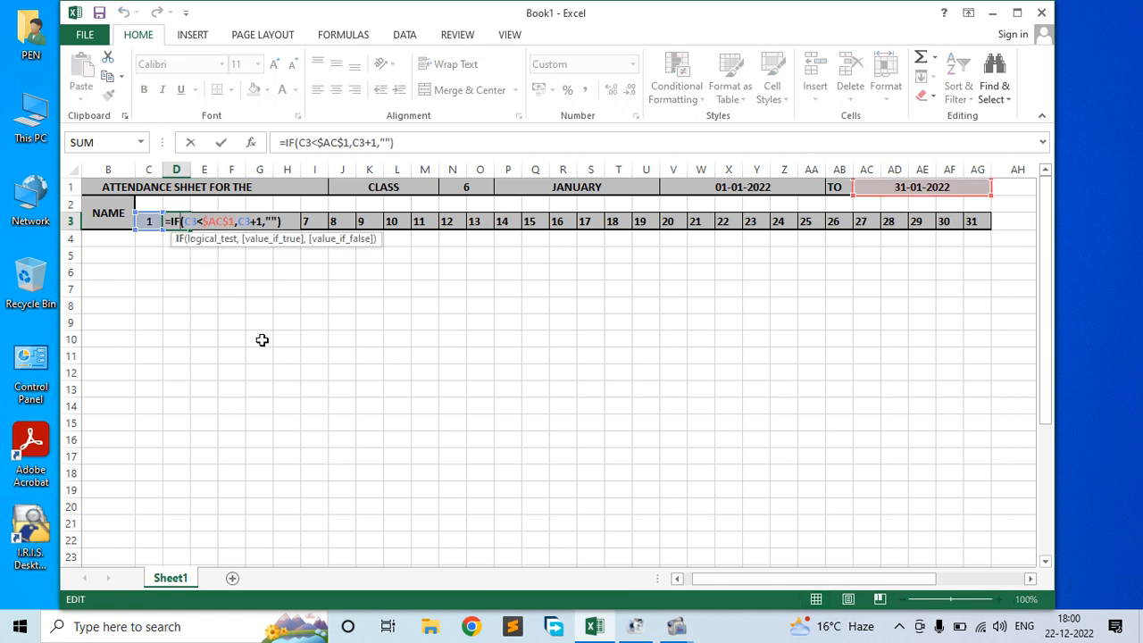
pyautogui.press('Return')
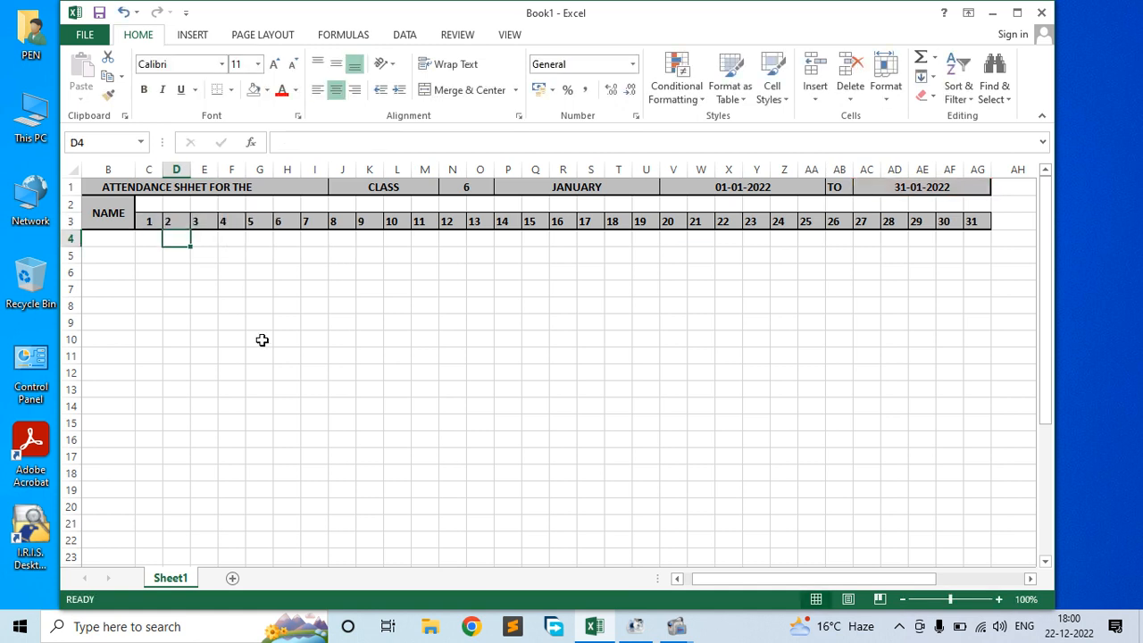
pyautogui.doubleClick(204, 221)
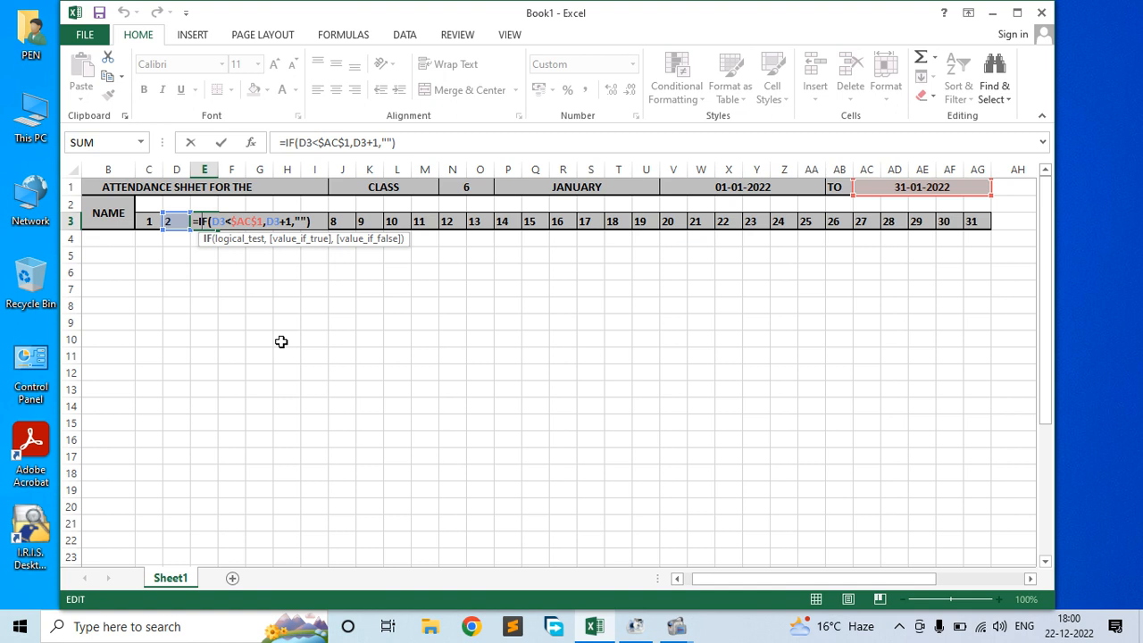
pyautogui.press('Return')
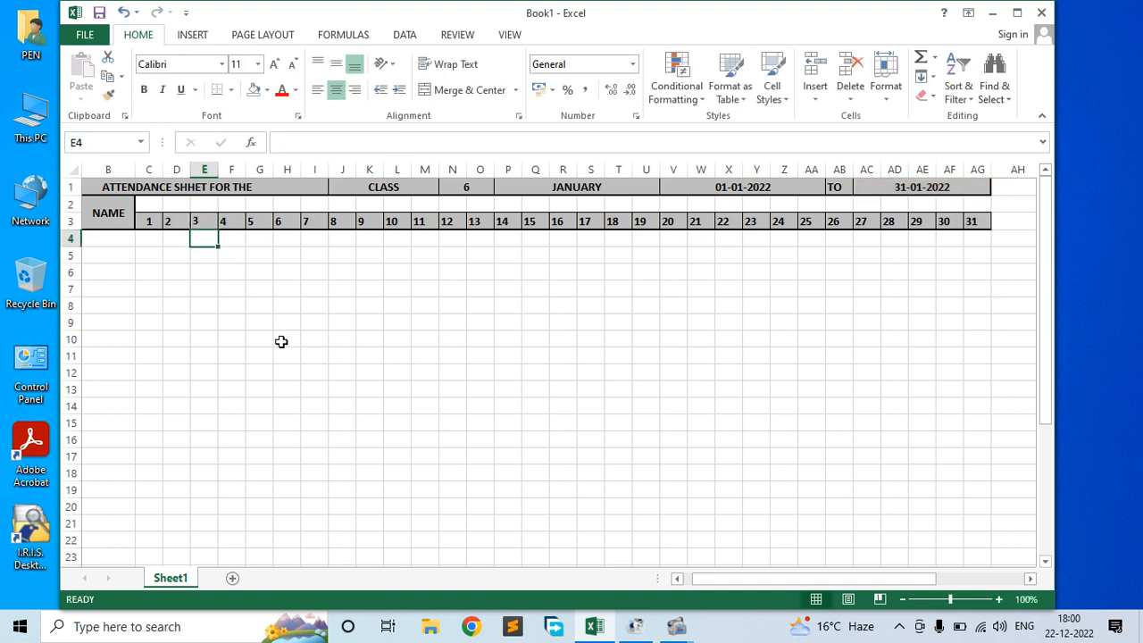
pyautogui.doubleClick(312, 222)
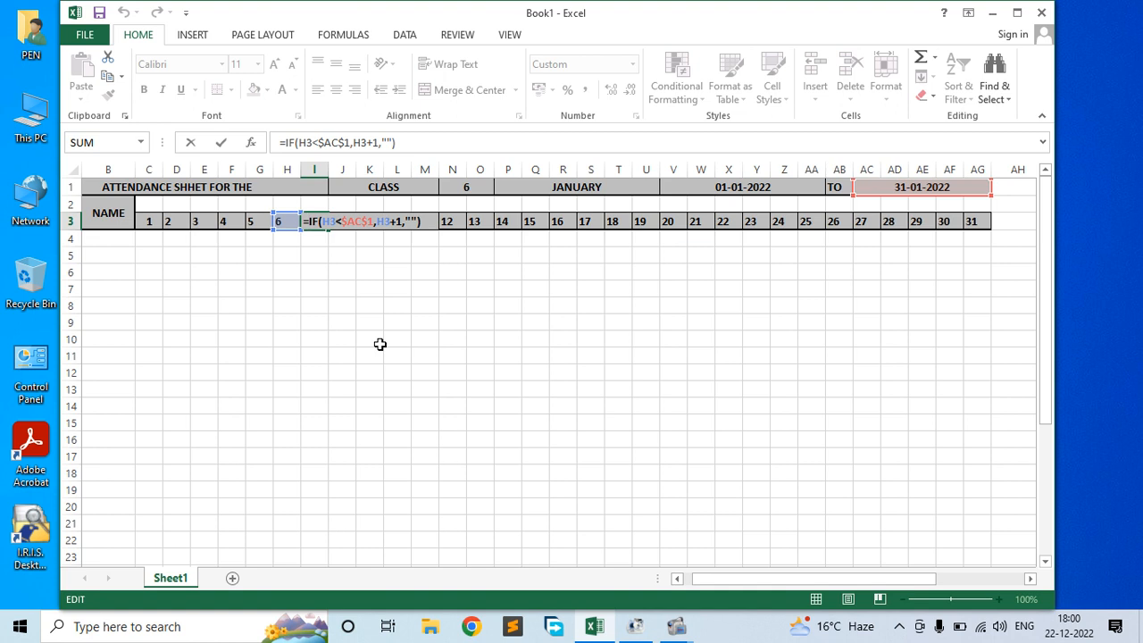
pyautogui.press('Return')
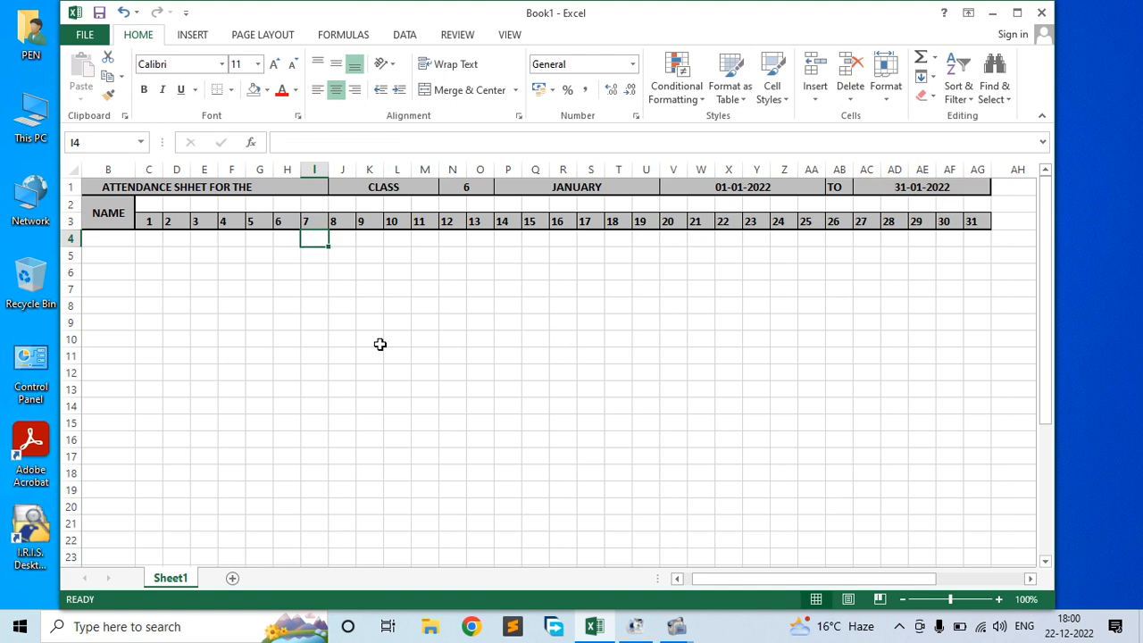
# Center the day headers C3:AG3 horizontally.
pyautogui.moveTo(143, 221); pyautogui.dragTo(977, 224)
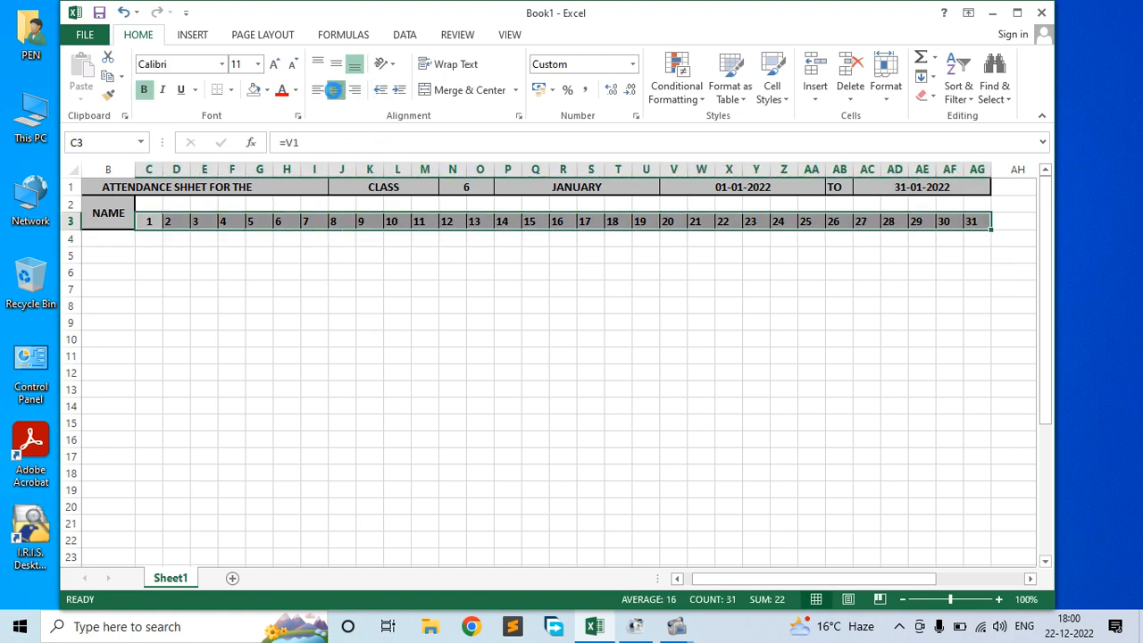
pyautogui.click(336, 91)
pyautogui.click(473, 336)
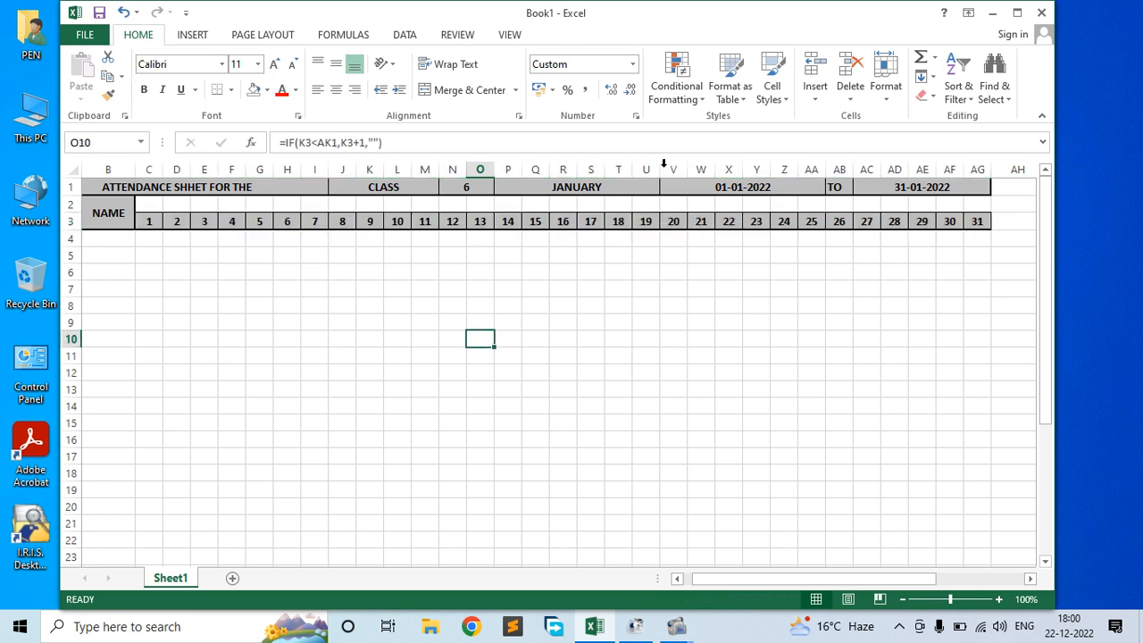
# Test the day headers by switching the month in P1 to FEBRUARY and finally to JULY.
pyautogui.click(627, 186)
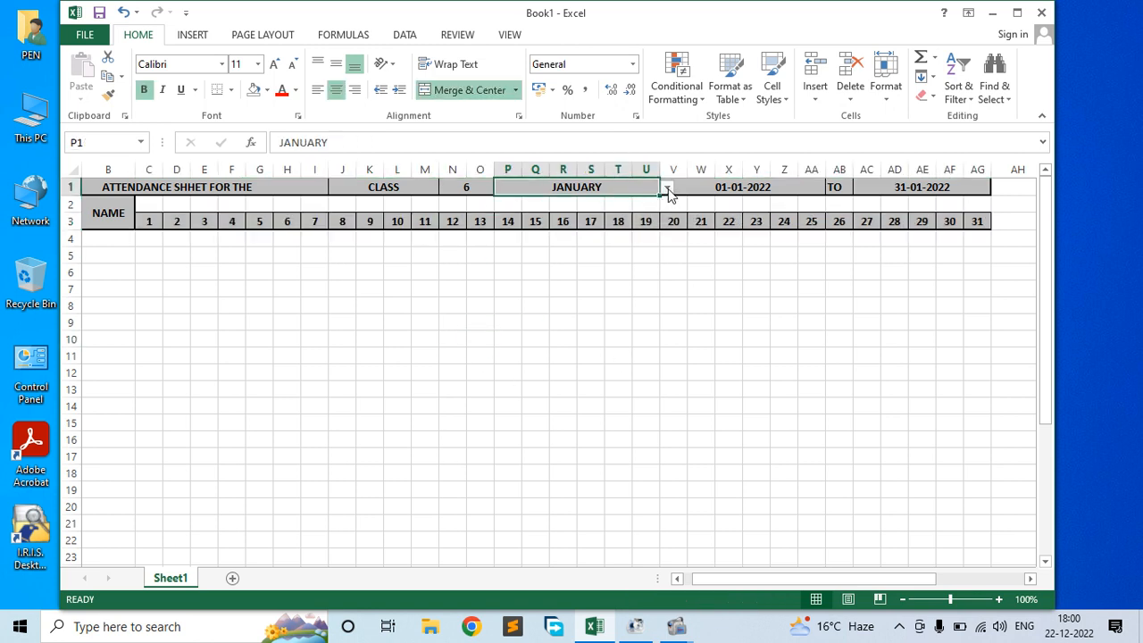
pyautogui.click(666, 188)
pyautogui.click(613, 212)
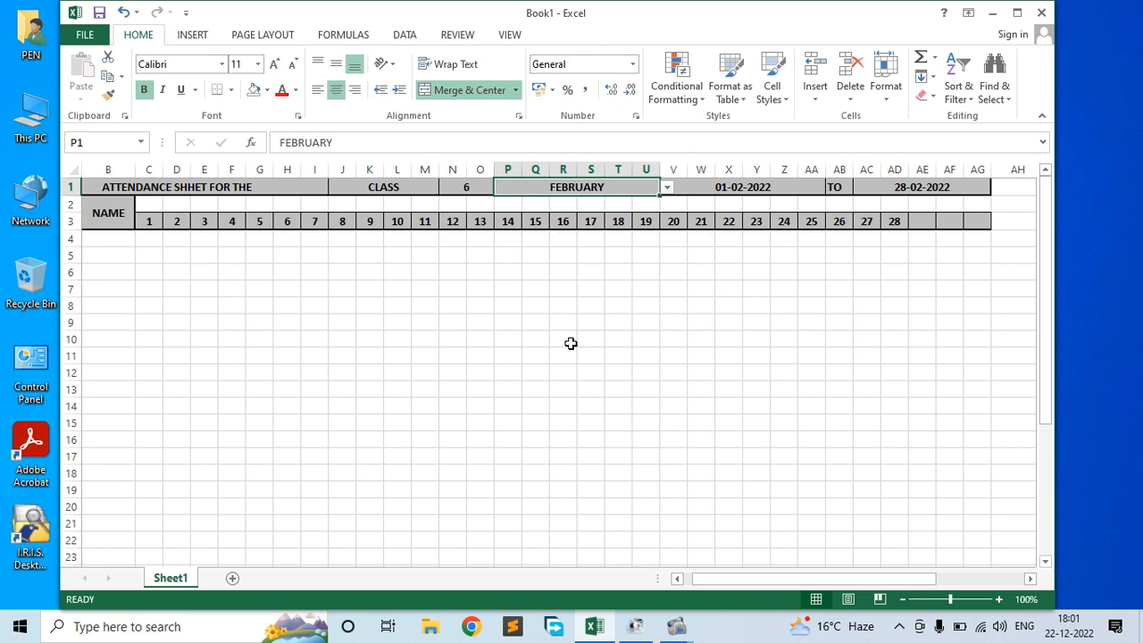
pyautogui.click(667, 187)
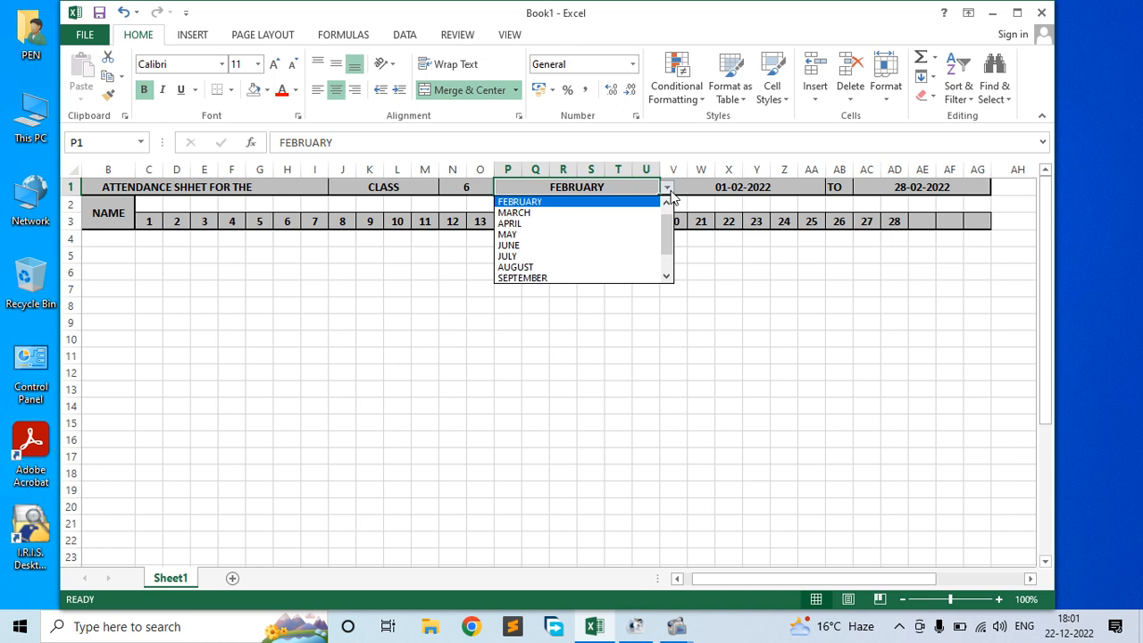
pyautogui.click(535, 254)
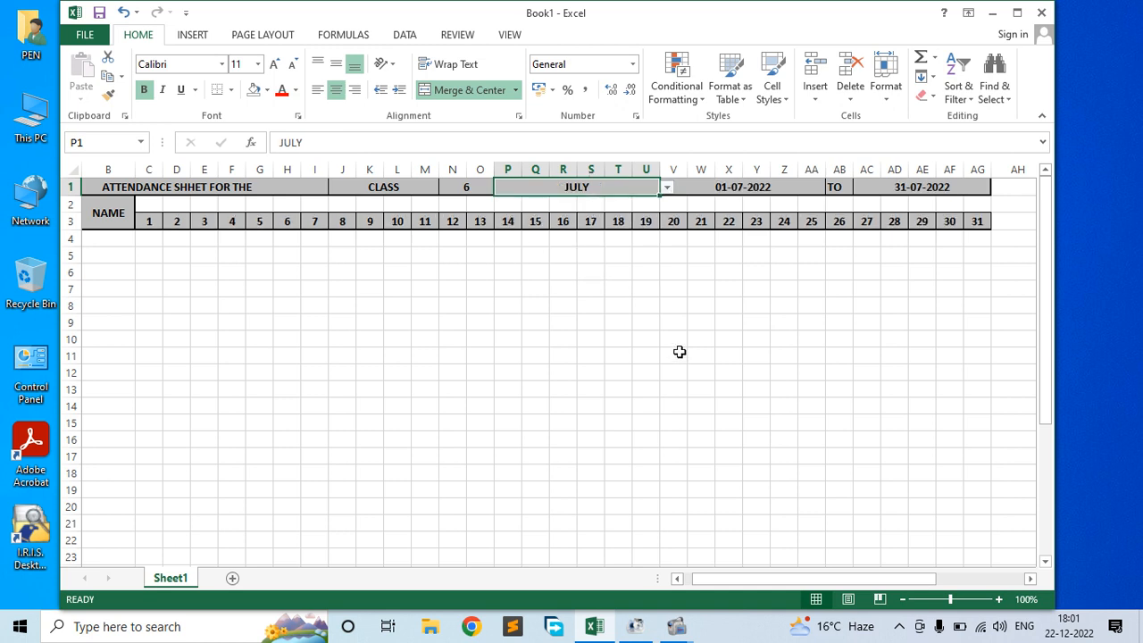
# Test the day headers by switching the month in P1 to NOVEMBER, DECEMBER and finally JANUARY.
pyautogui.click(669, 191)
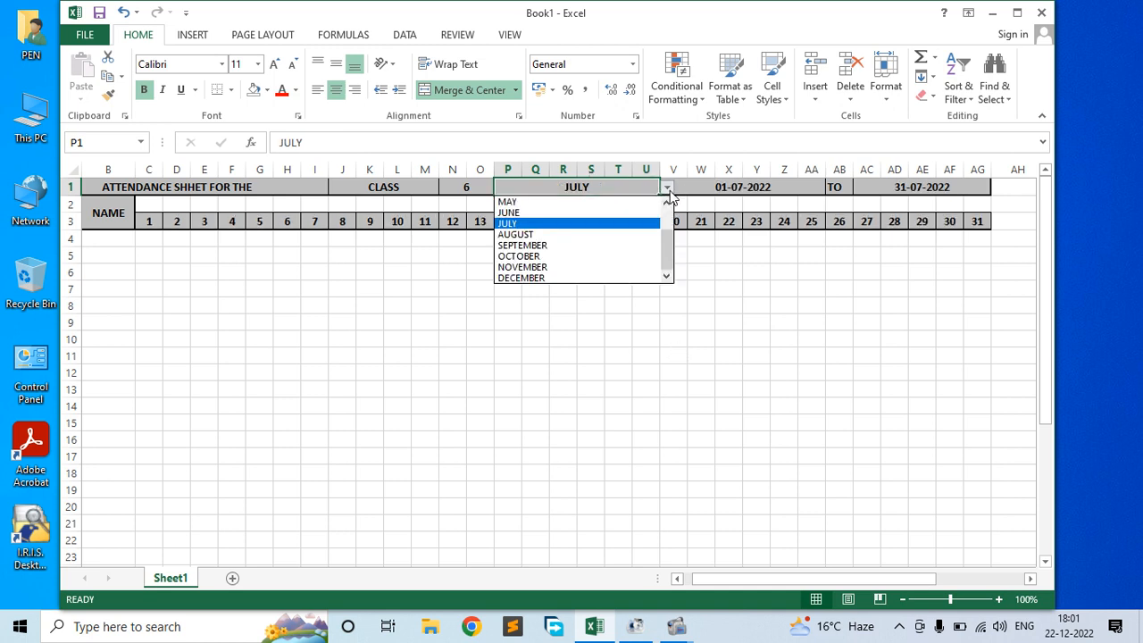
pyautogui.click(558, 267)
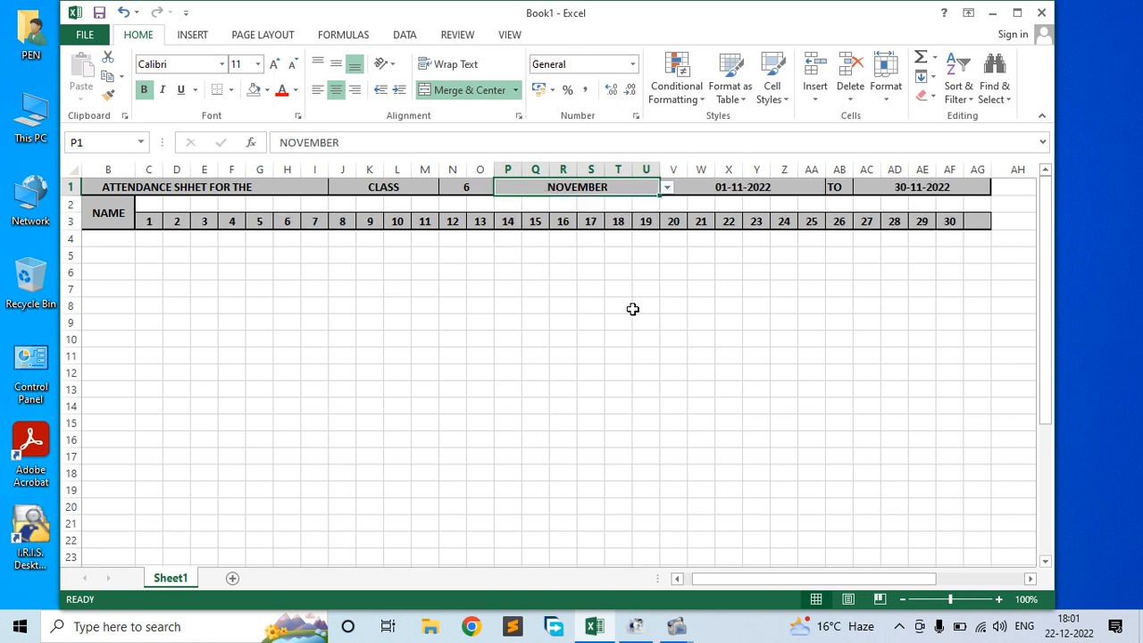
pyautogui.click(667, 187)
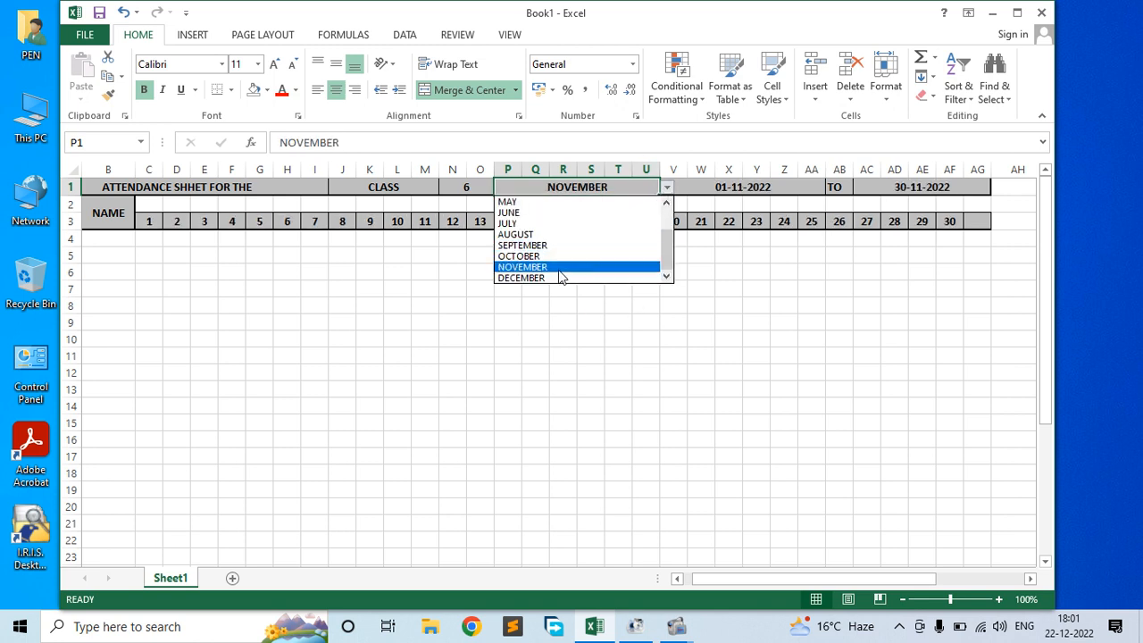
pyautogui.click(561, 278)
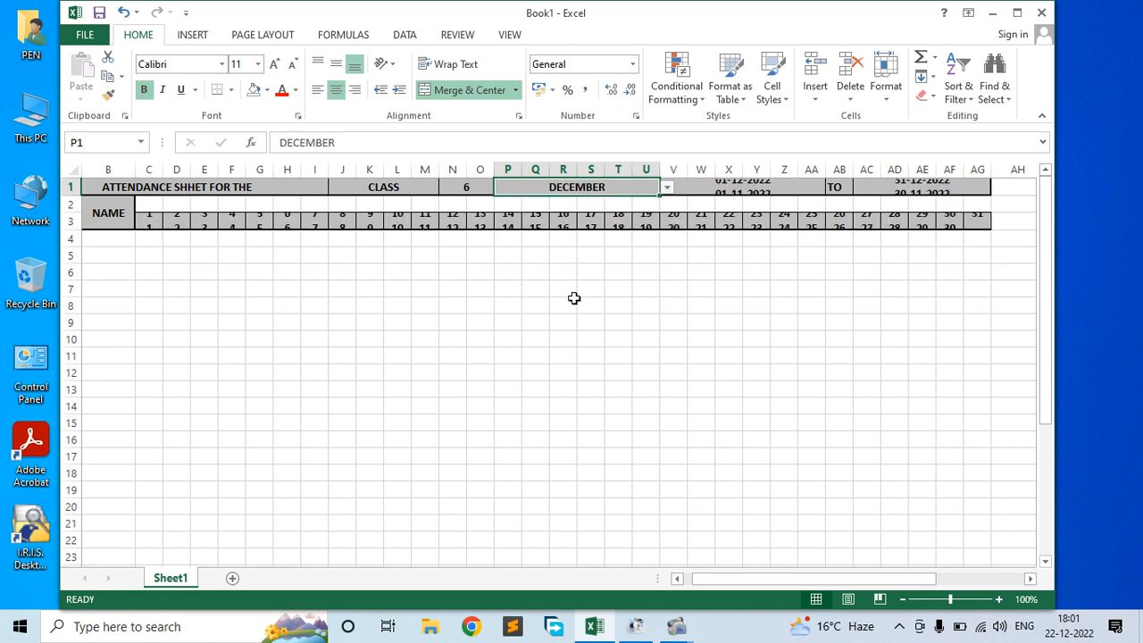
pyautogui.click(667, 187)
pyautogui.moveTo(668, 250); pyautogui.dragTo(669, 211)
pyautogui.click(536, 202)
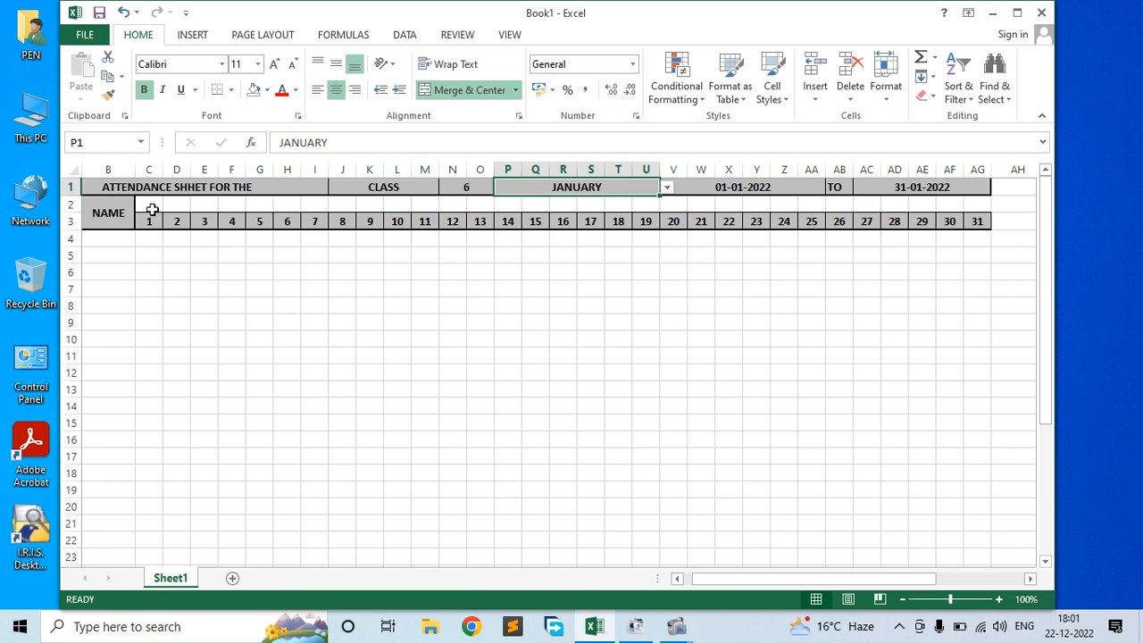
# Enter the formula =TEXT(C3,"ddd") in C2 to show the weekday name above the first day.
pyautogui.click(149, 205)
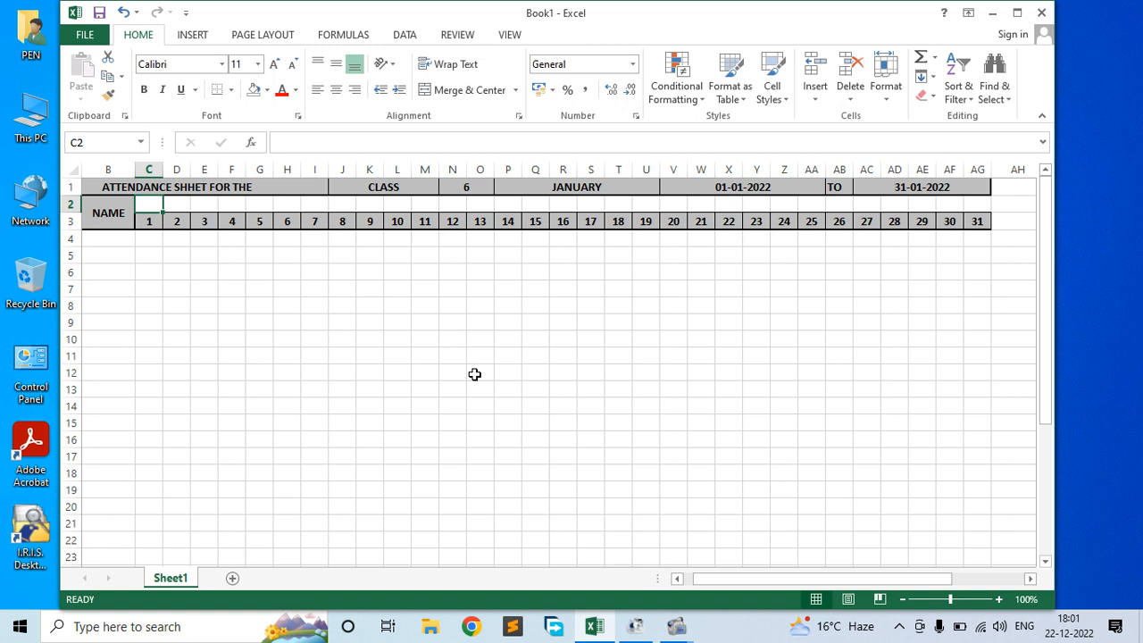
pyautogui.write('=')
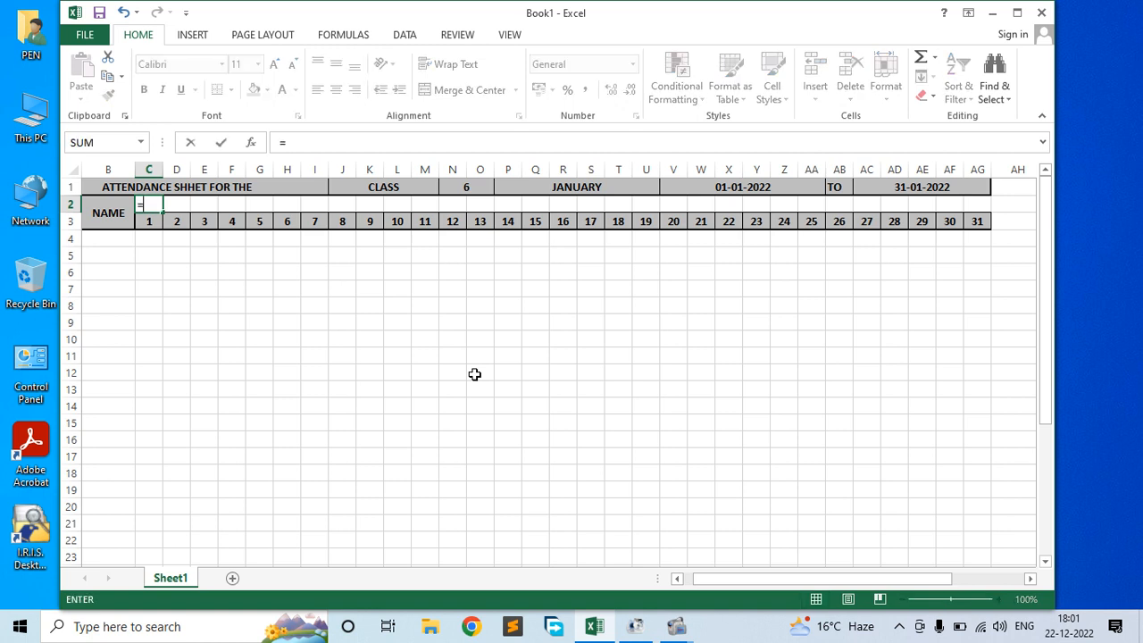
pyautogui.write('text')
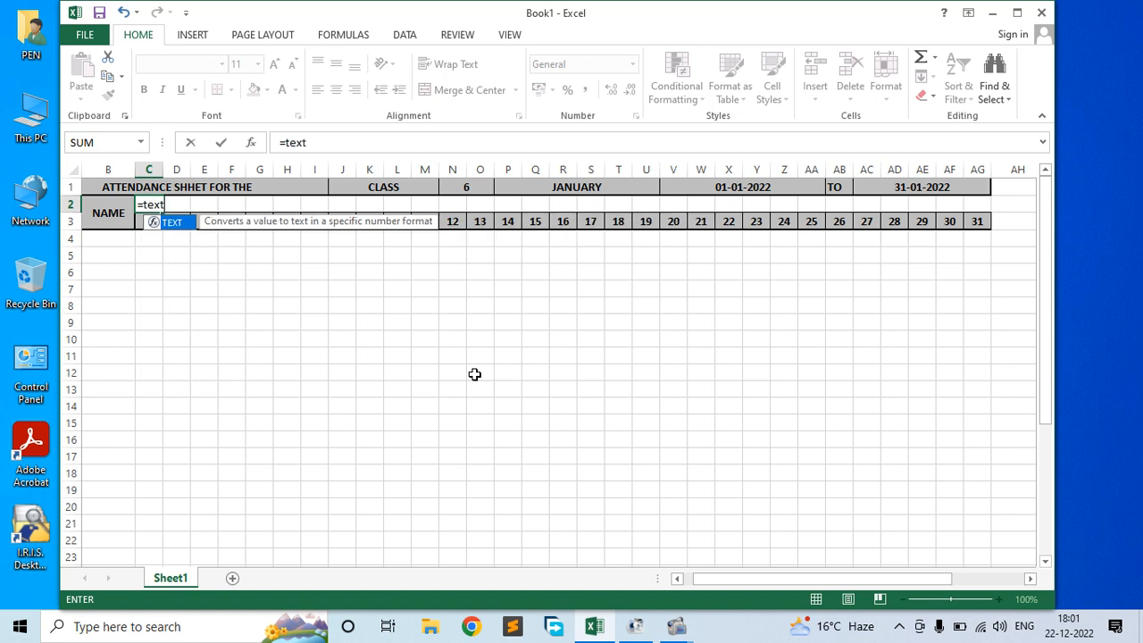
pyautogui.press('Tab')
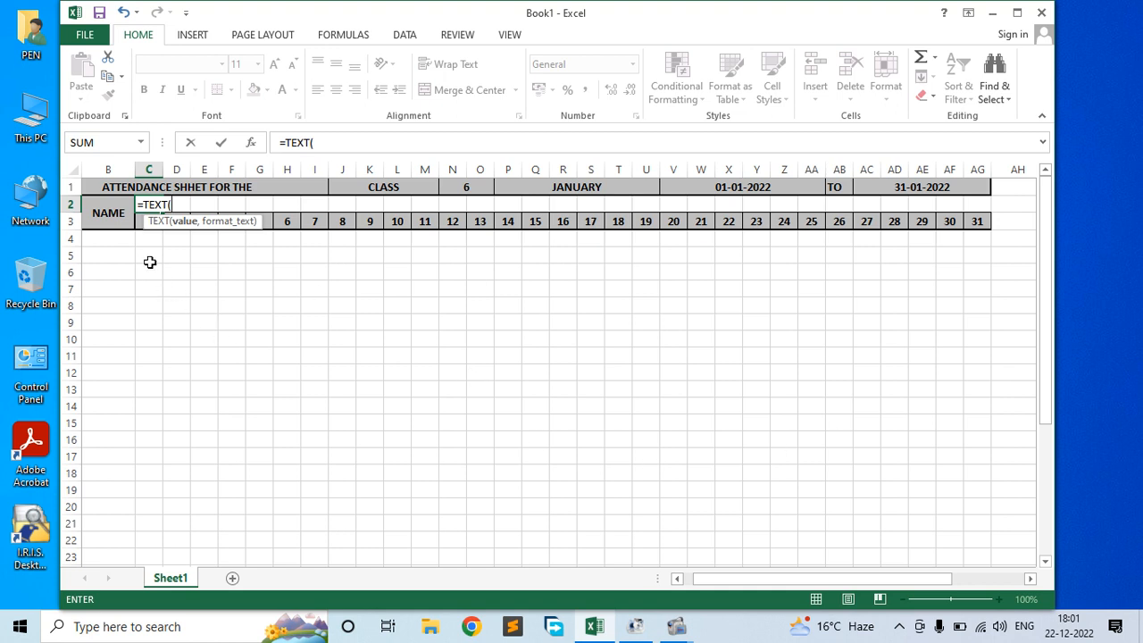
pyautogui.click(140, 222)
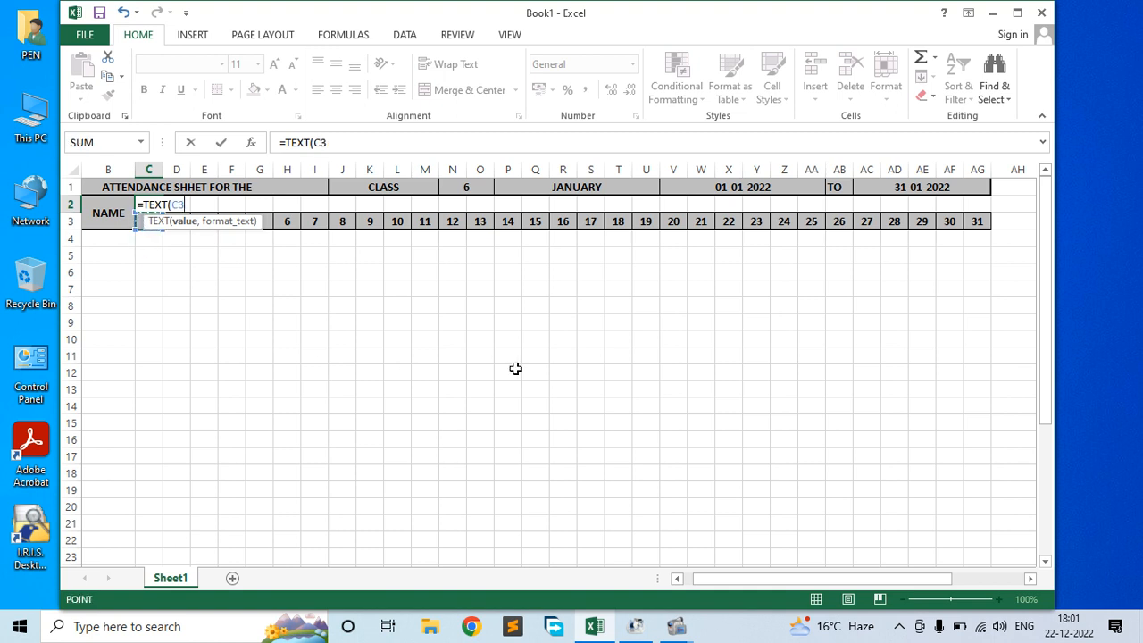
pyautogui.write(',')
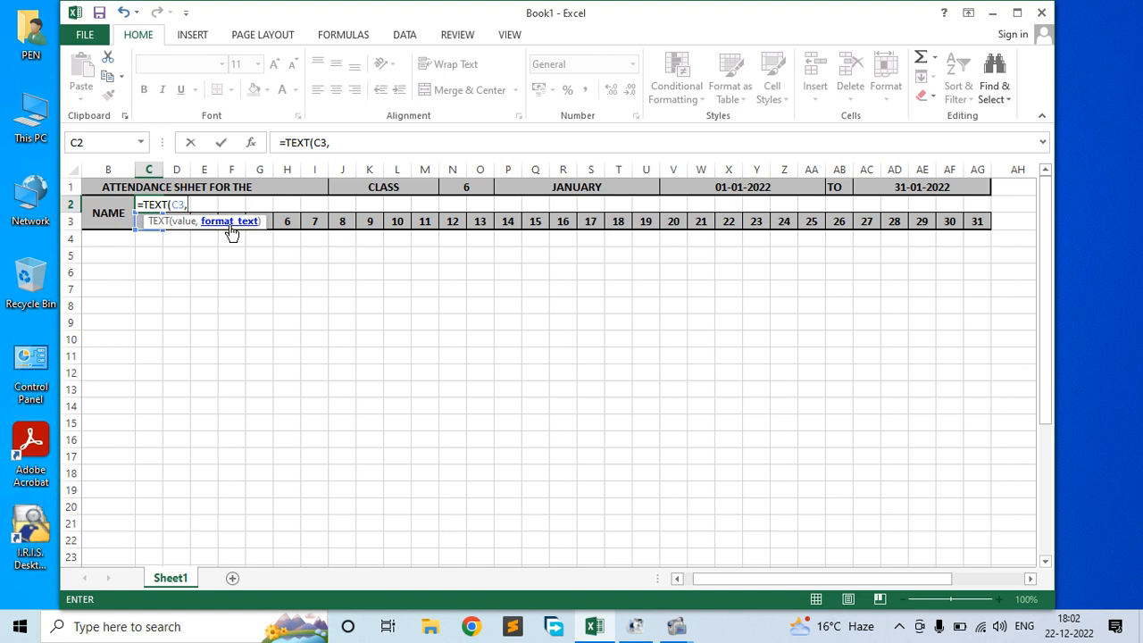
pyautogui.write('"ddd')
pyautogui.write('")')
pyautogui.press('Return')
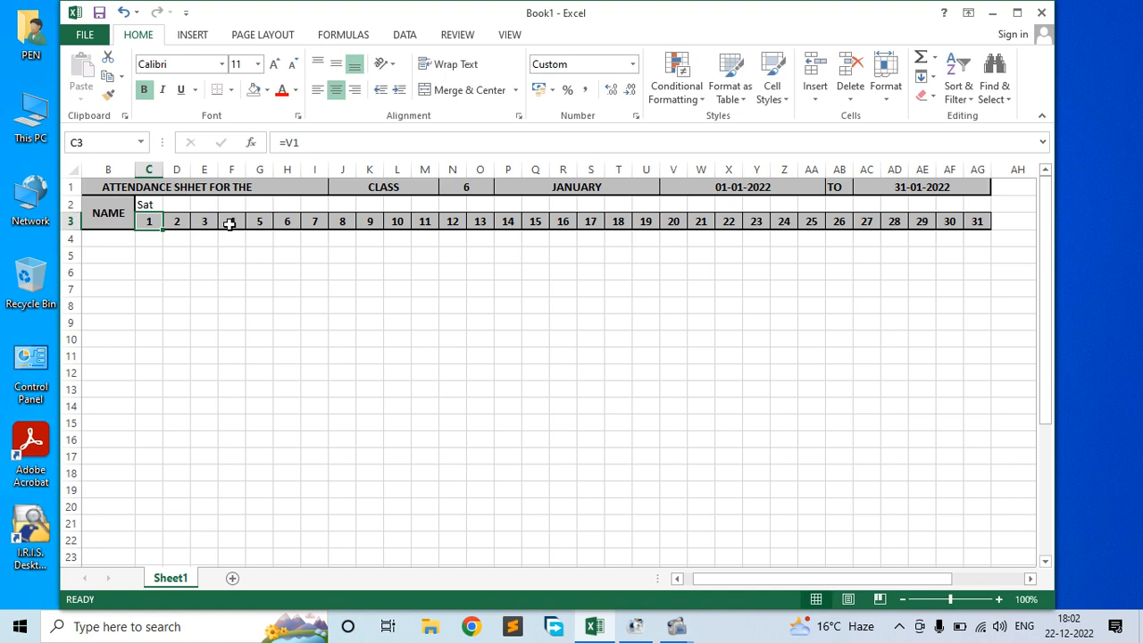
# Fill the weekday formula from C2 across row 2 through AG2.
pyautogui.click(151, 205)
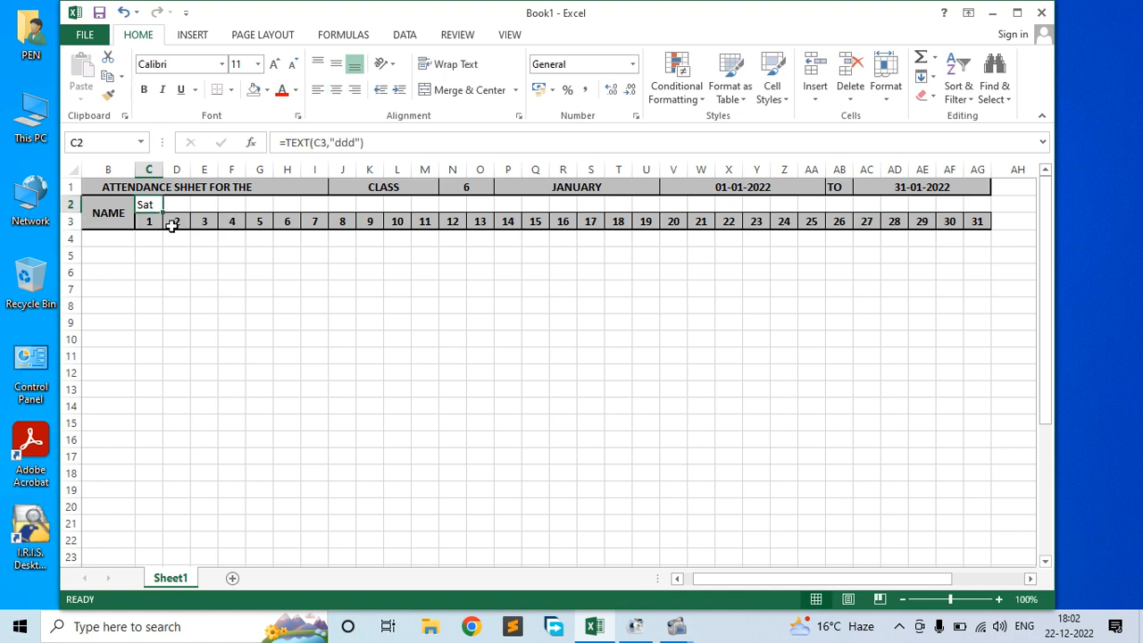
pyautogui.moveTo(163, 213); pyautogui.dragTo(1005, 214)
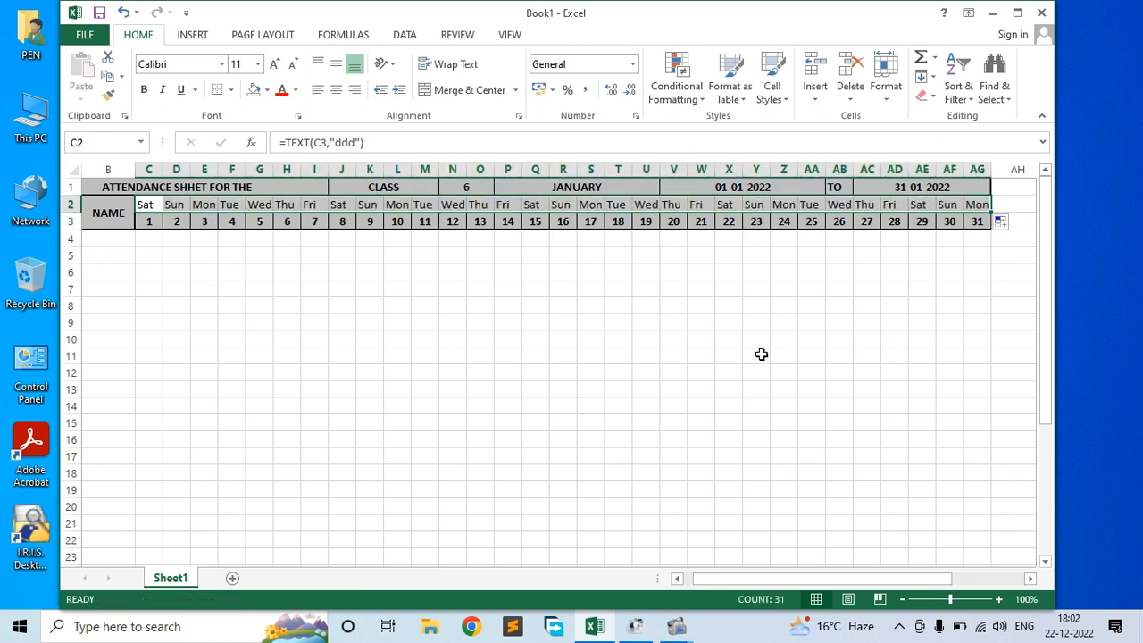
pyautogui.click(585, 379)
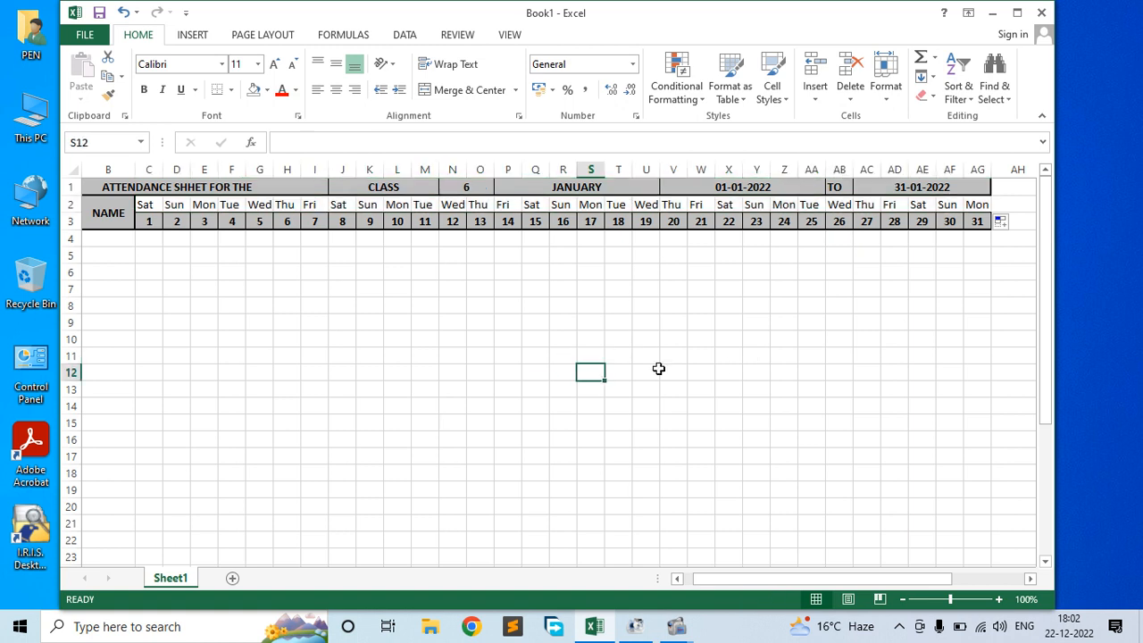
# Test the weekday row by switching the month in P1 to FEBRUARY.
pyautogui.click(624, 186)
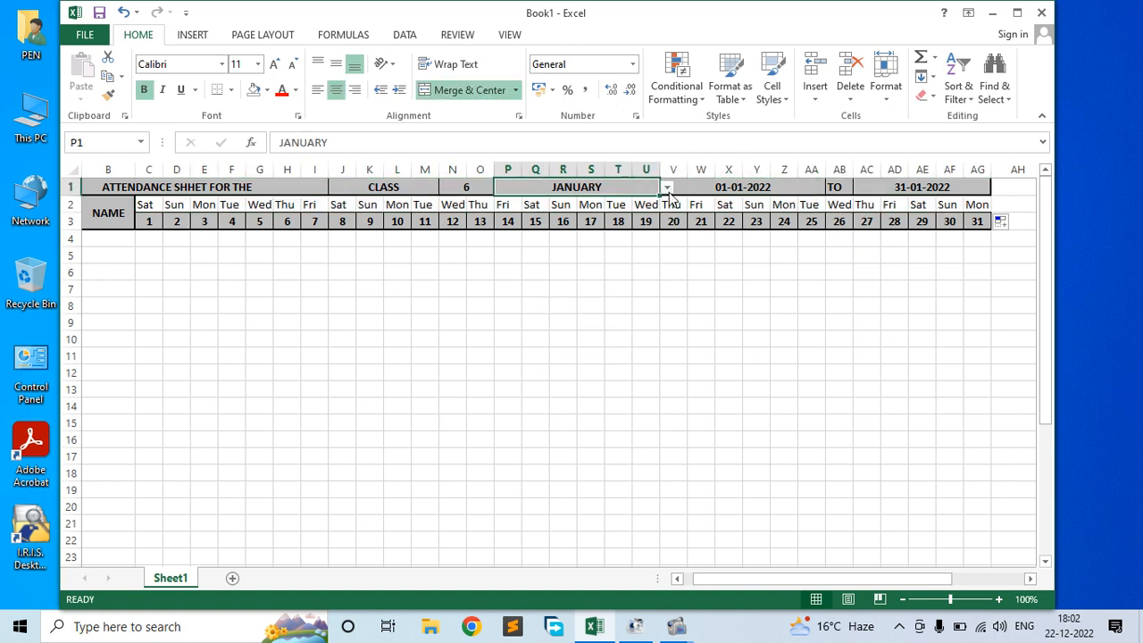
pyautogui.click(666, 186)
pyautogui.click(597, 209)
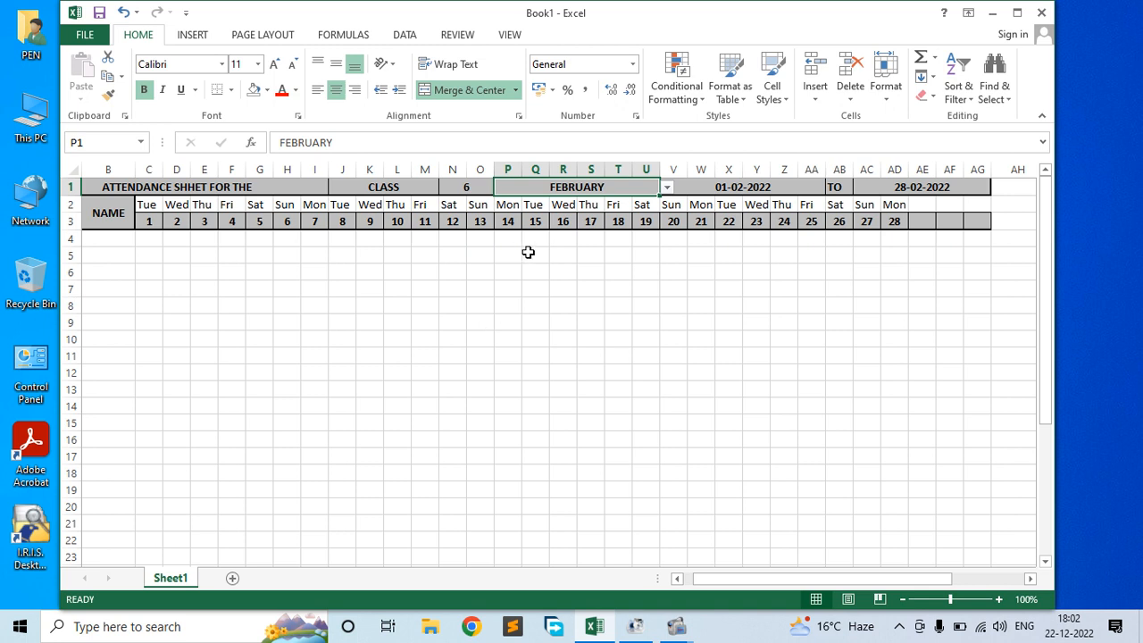
# Set the class in N1 to 5 and the month in P1 to JULY.
pyautogui.click(451, 187)
pyautogui.click(500, 188)
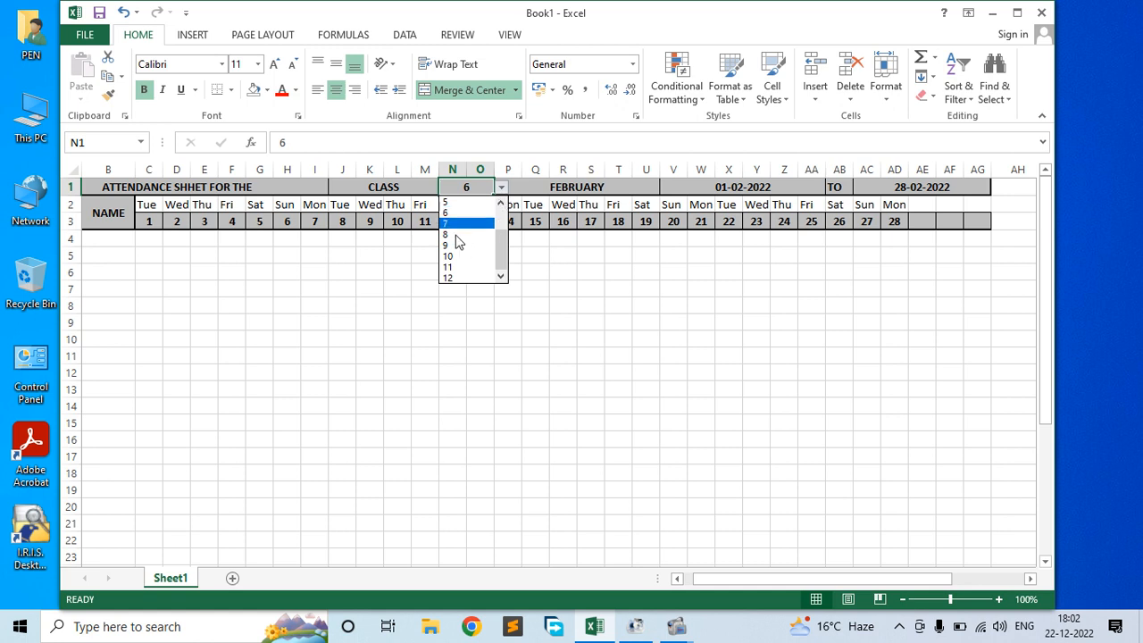
pyautogui.click(464, 203)
pyautogui.click(594, 191)
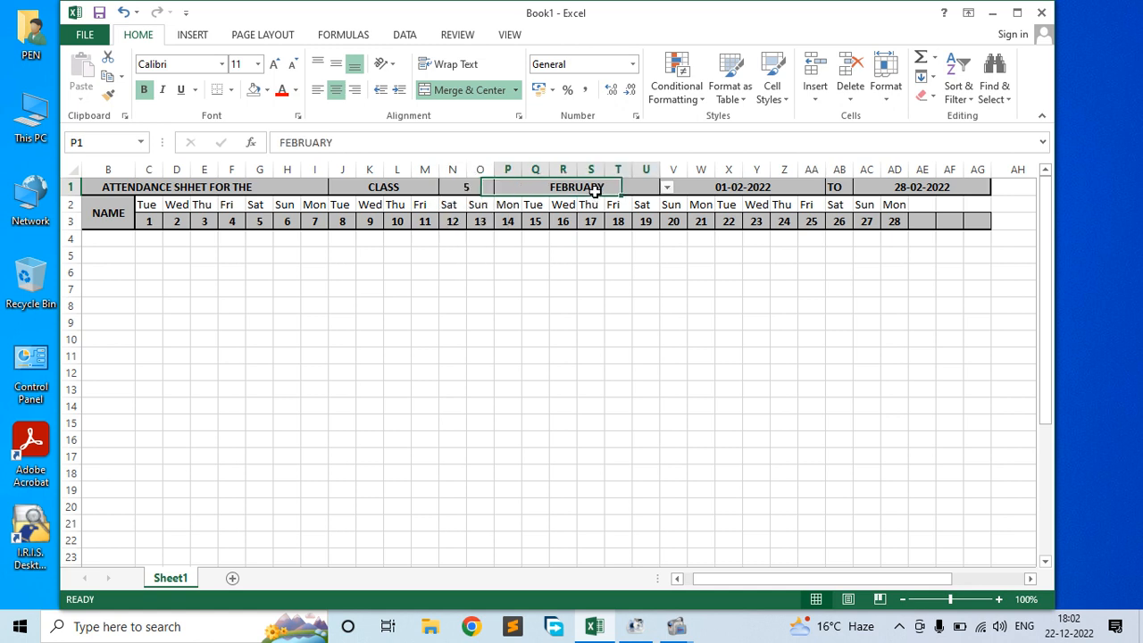
pyautogui.click(666, 187)
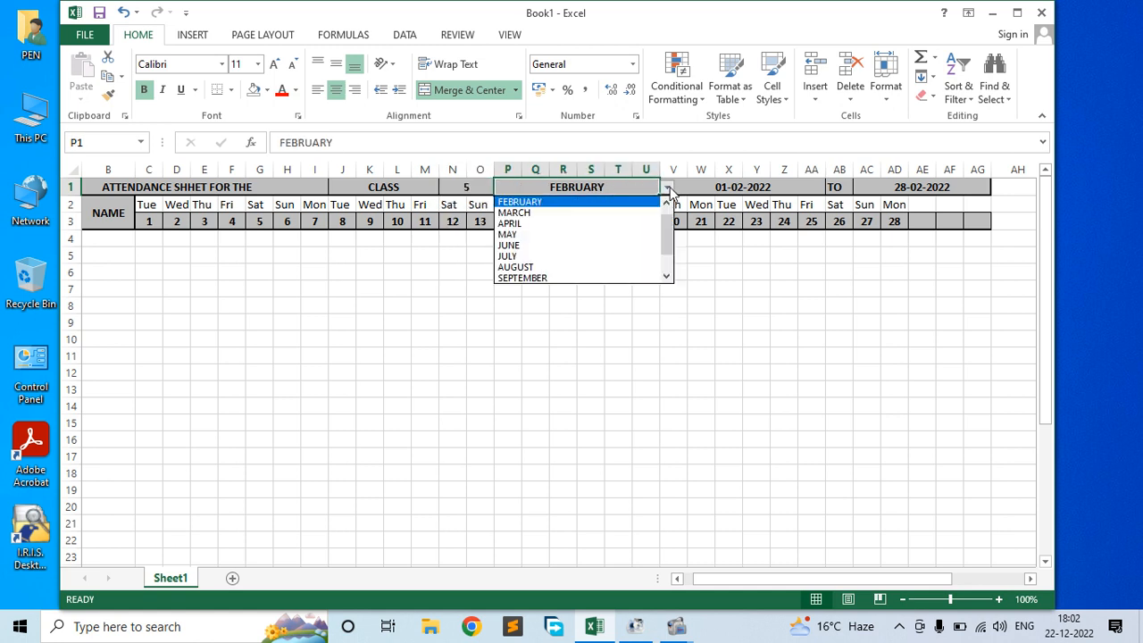
pyautogui.click(545, 256)
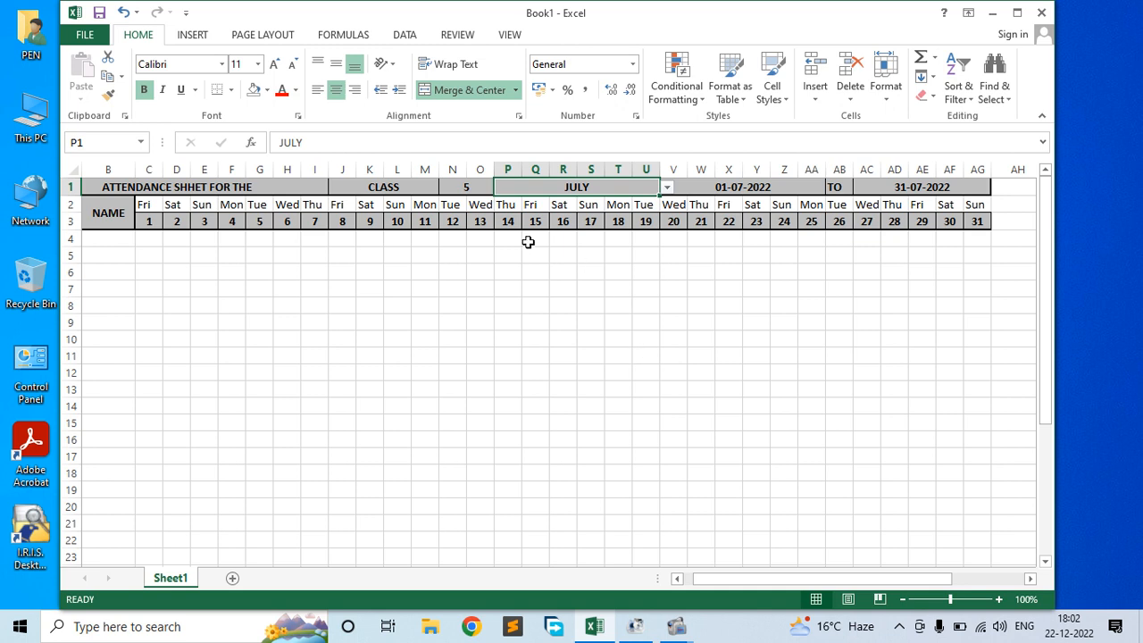
# Center the weekday names C2:AG2 horizontally.
pyautogui.moveTo(142, 205); pyautogui.dragTo(971, 205)
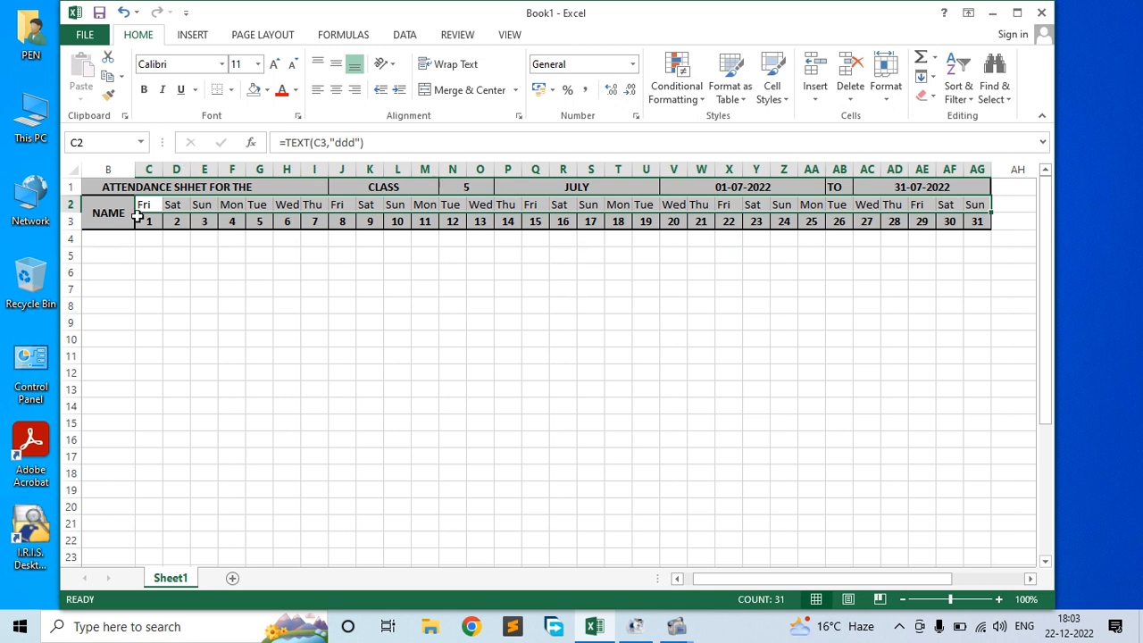
pyautogui.moveTo(142, 205); pyautogui.dragTo(974, 204)
pyautogui.click(335, 90)
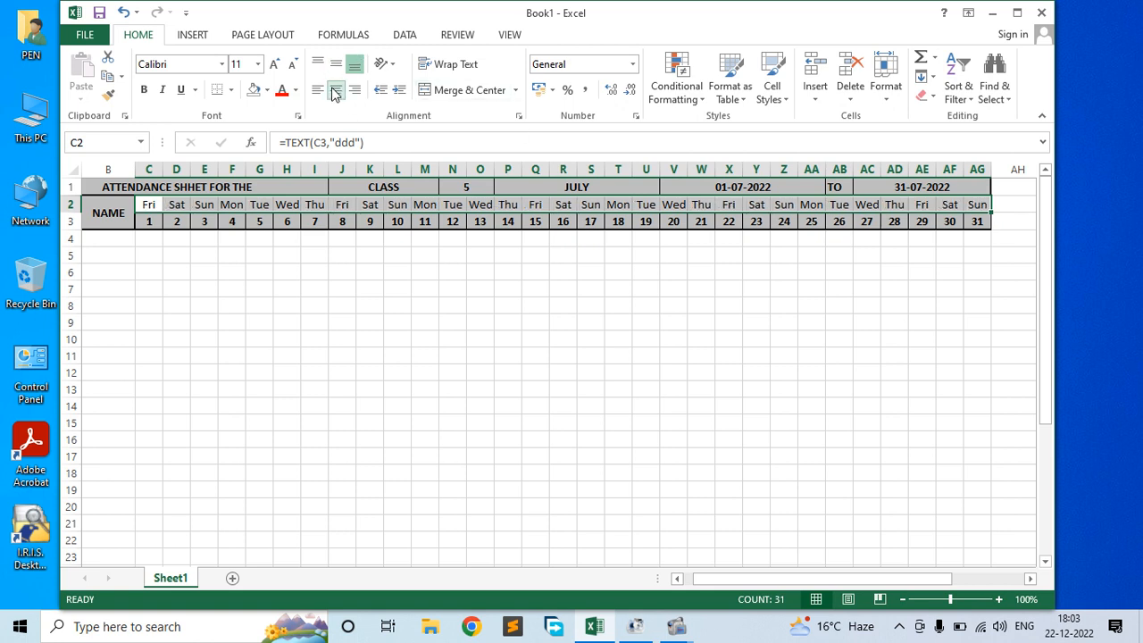
# Add a Text That Contains conditional formatting rule for "sun" to C2:AG2 and open its custom format.
pyautogui.click(684, 96)
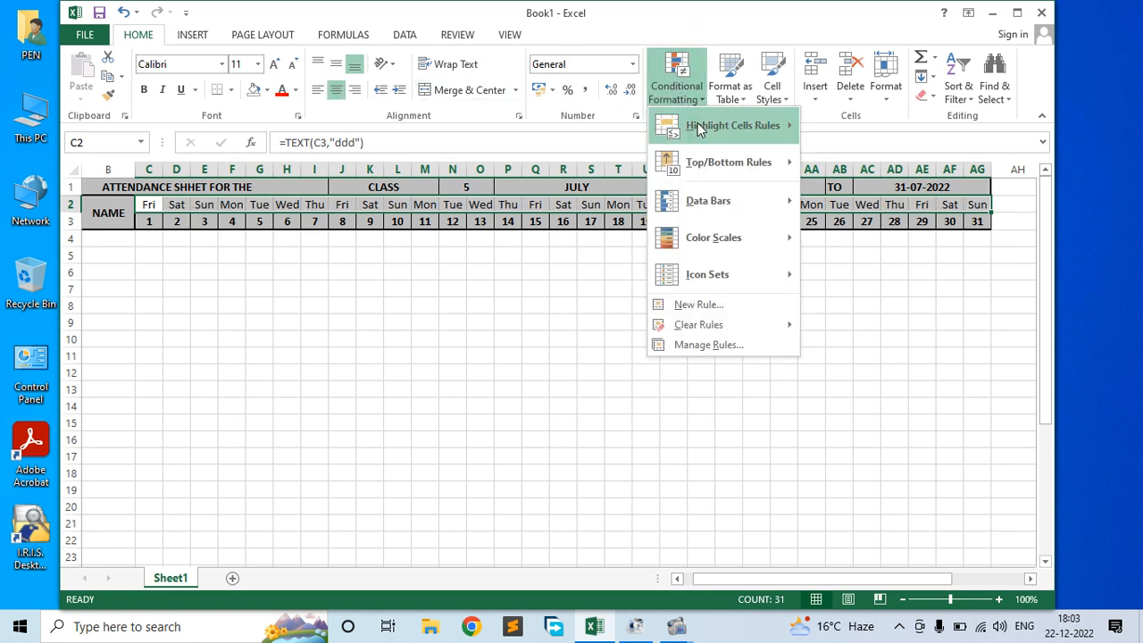
pyautogui.moveTo(705, 124)
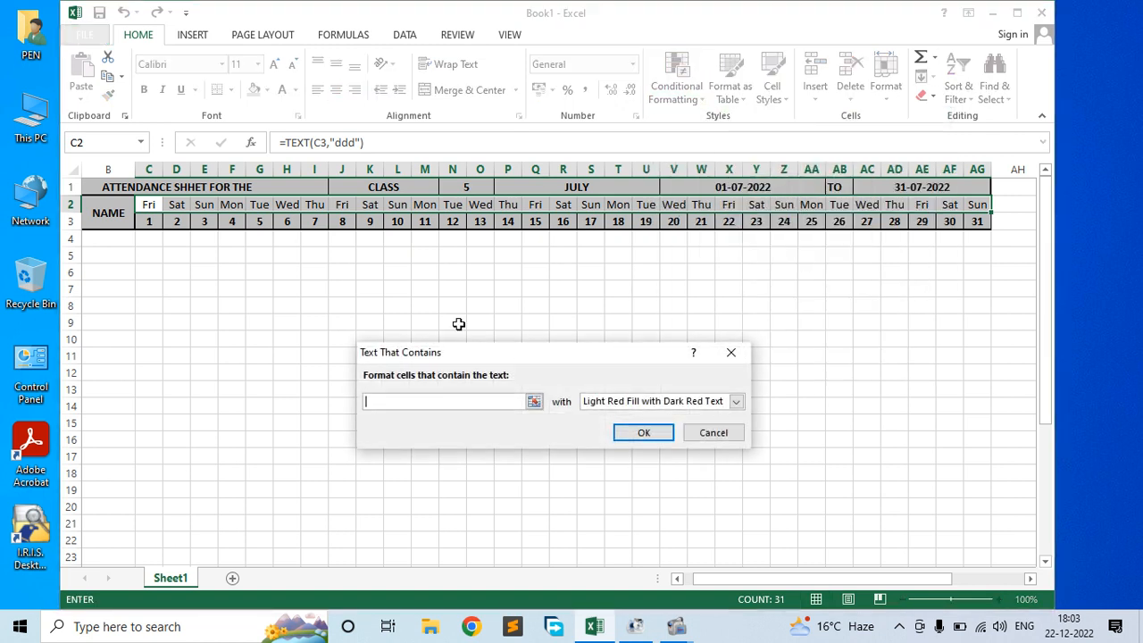
pyautogui.write('sun')
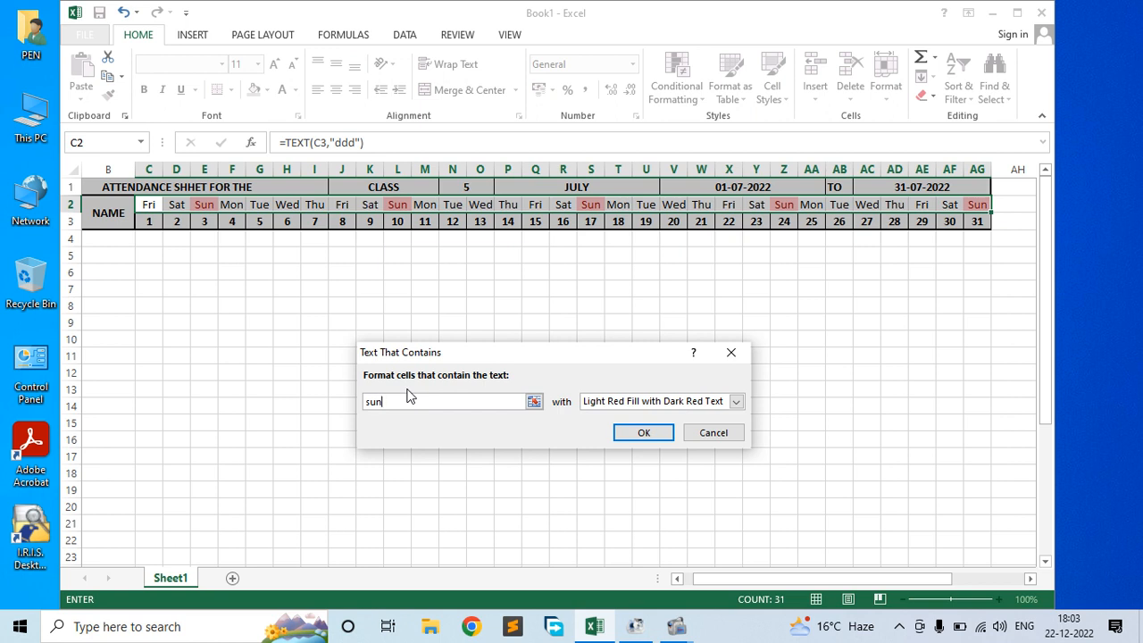
pyautogui.click(736, 401)
pyautogui.click(616, 482)
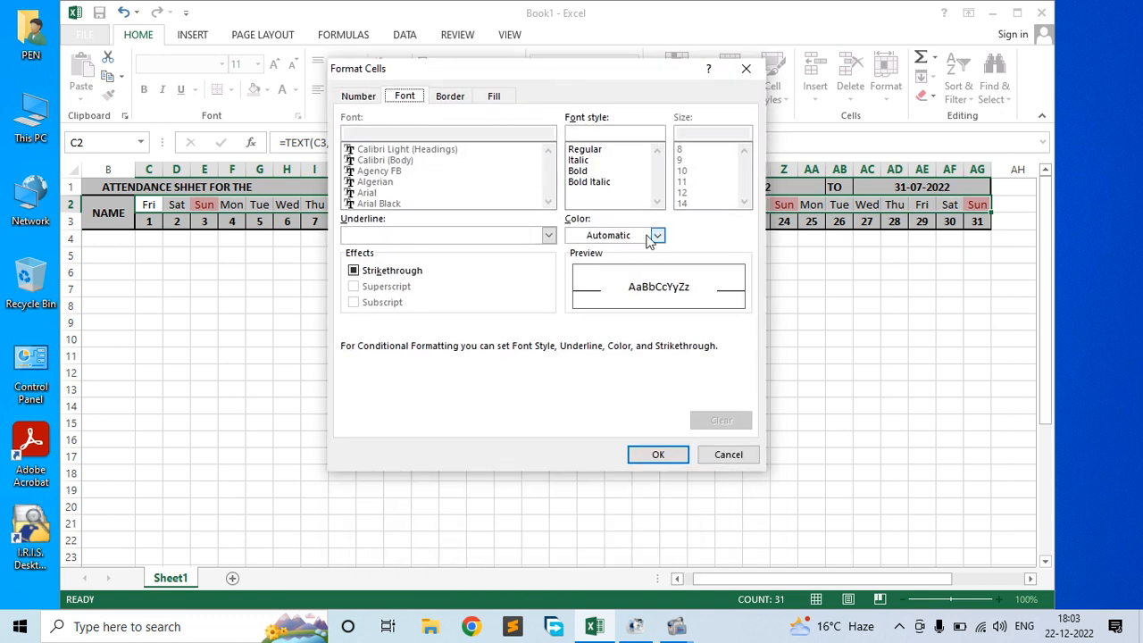
# Give the rule's custom format a bold grey font and a grey background fill.
pyautogui.click(657, 235)
pyautogui.click(573, 349)
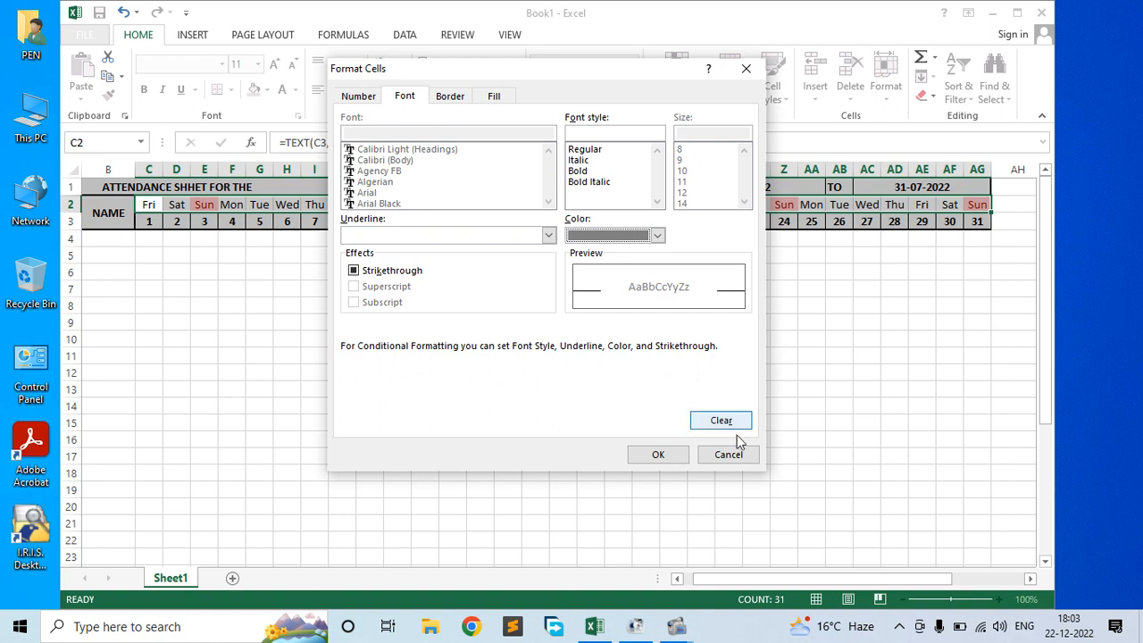
pyautogui.click(580, 170)
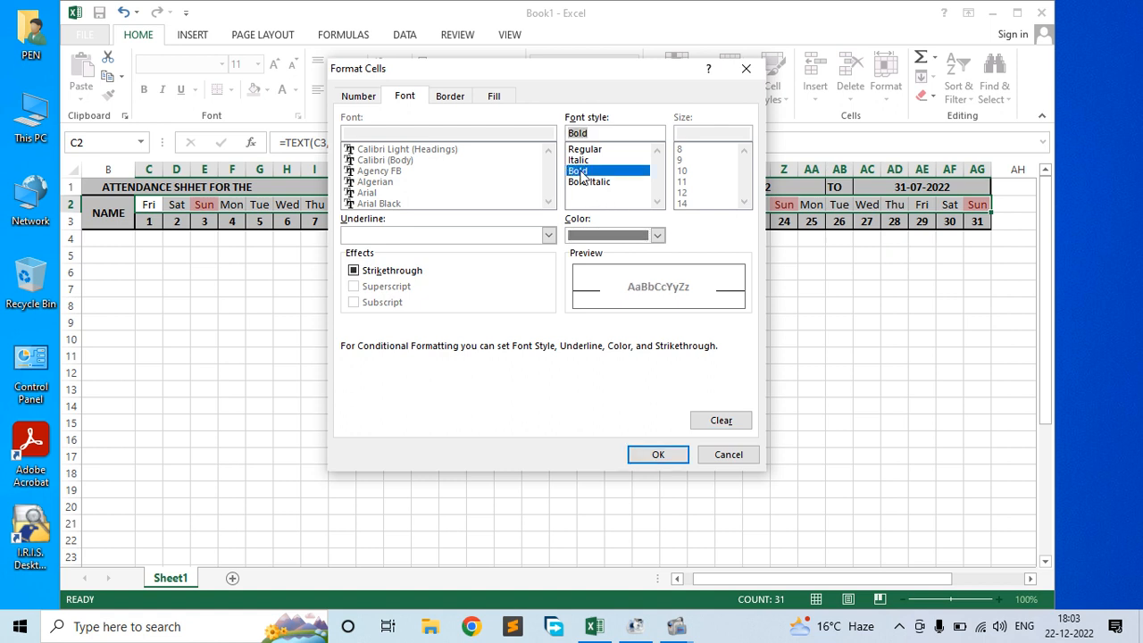
pyautogui.click(458, 101)
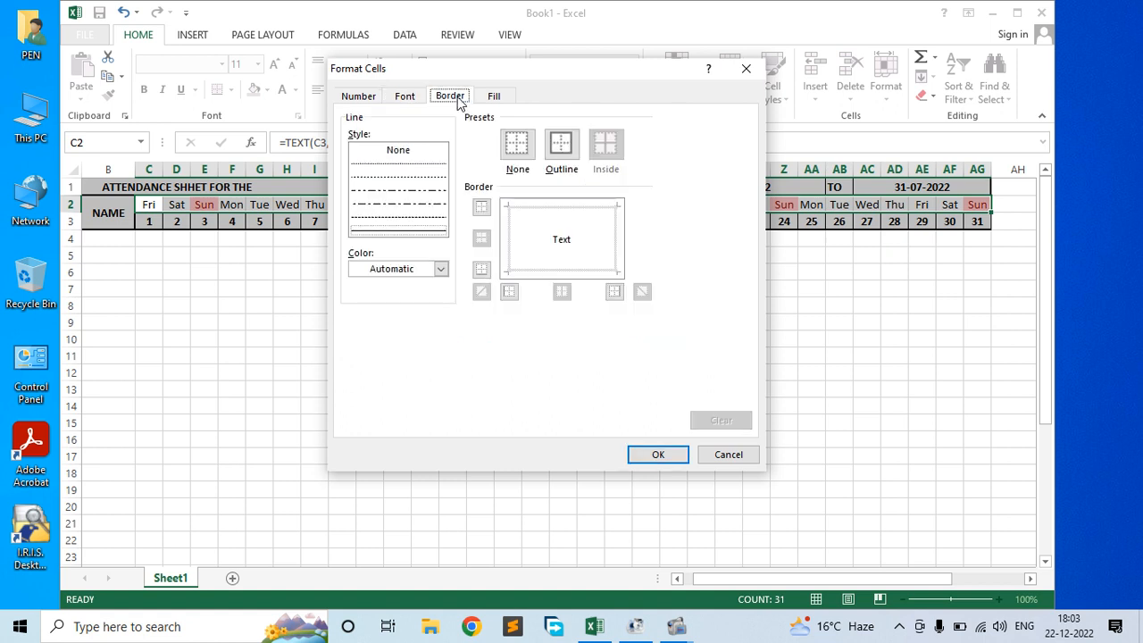
pyautogui.click(493, 98)
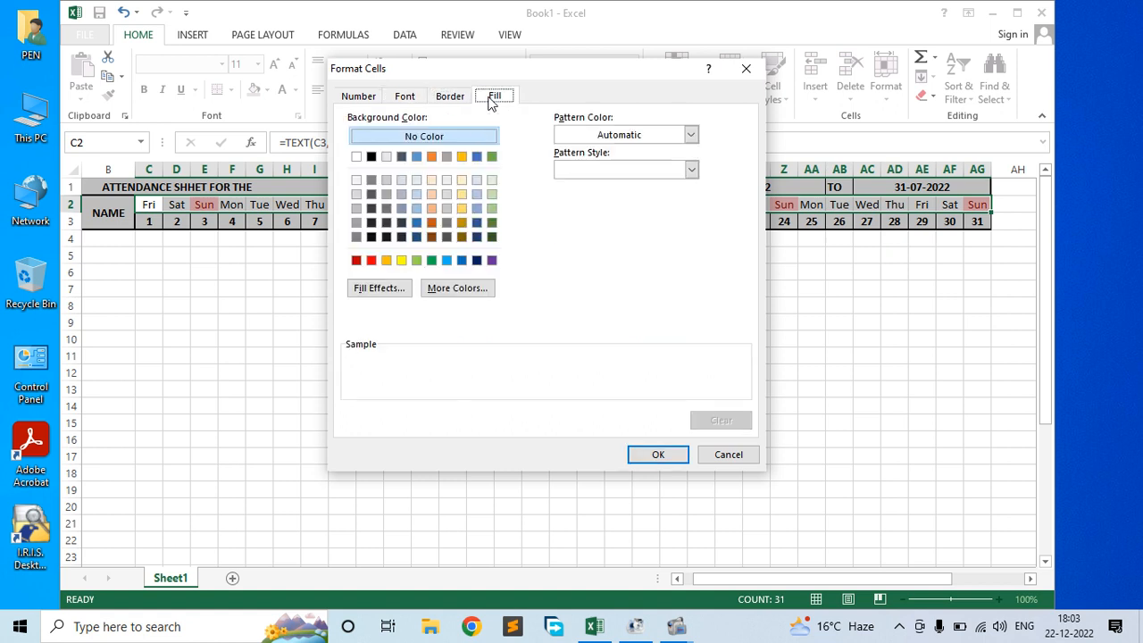
pyautogui.click(387, 209)
# Set the font colour of the "sun" rule's custom format to the standard Red.
pyautogui.click(404, 96)
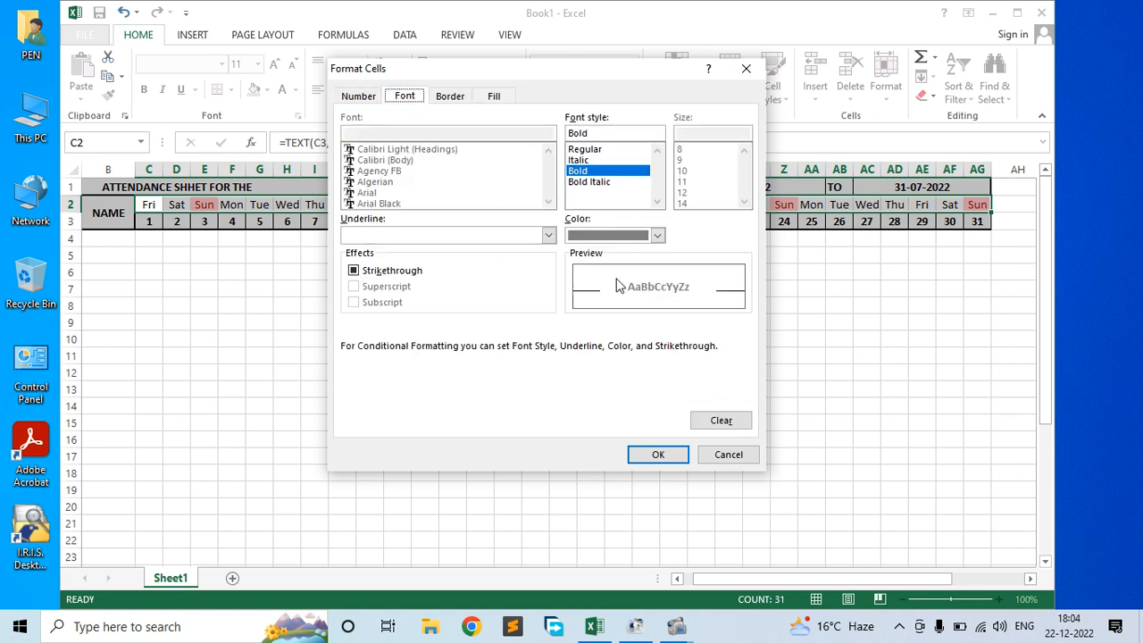
pyautogui.click(657, 235)
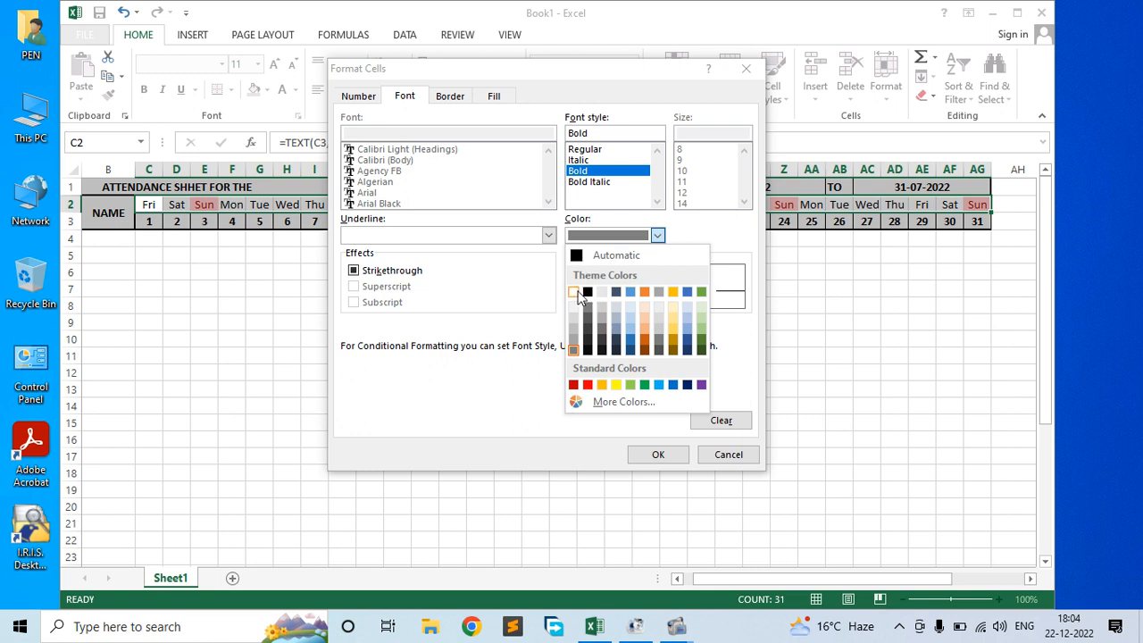
pyautogui.click(575, 295)
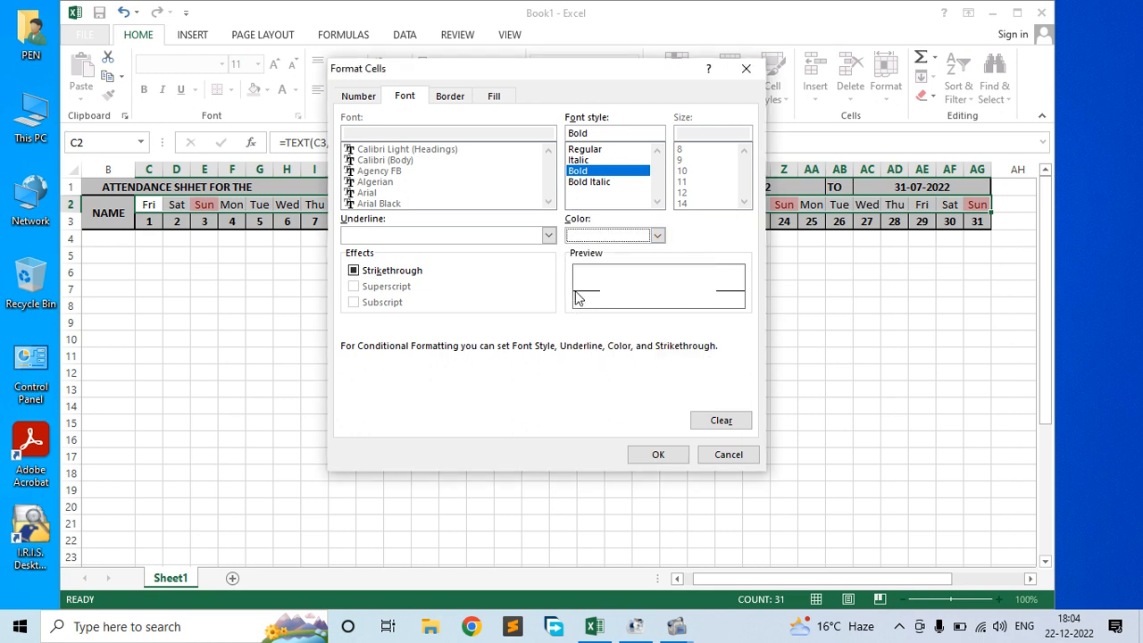
pyautogui.click(658, 236)
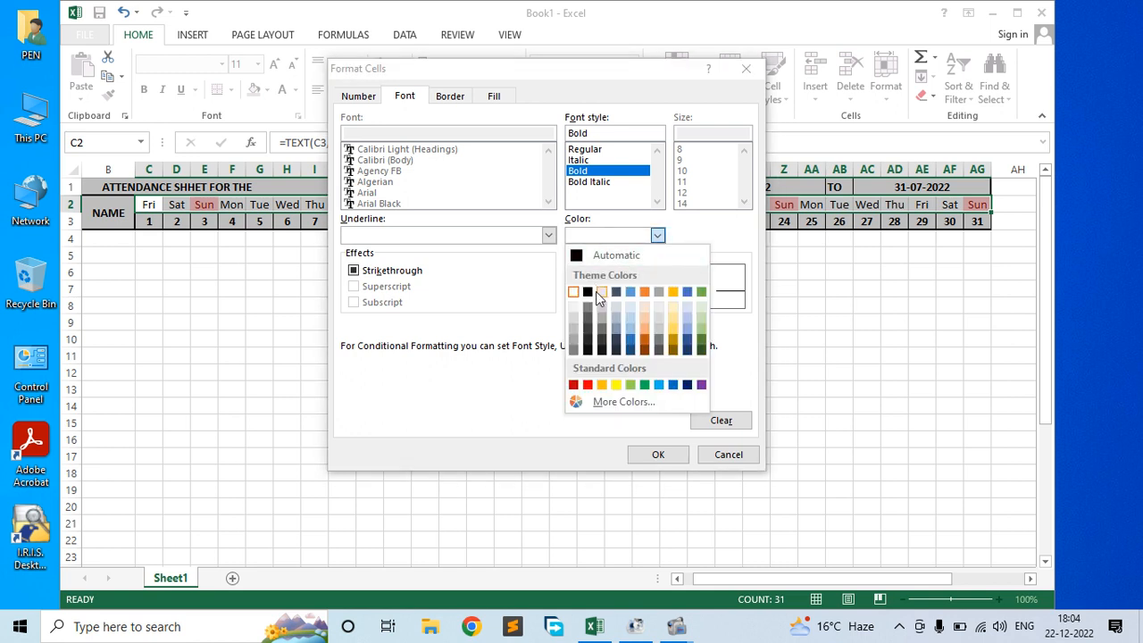
pyautogui.click(588, 293)
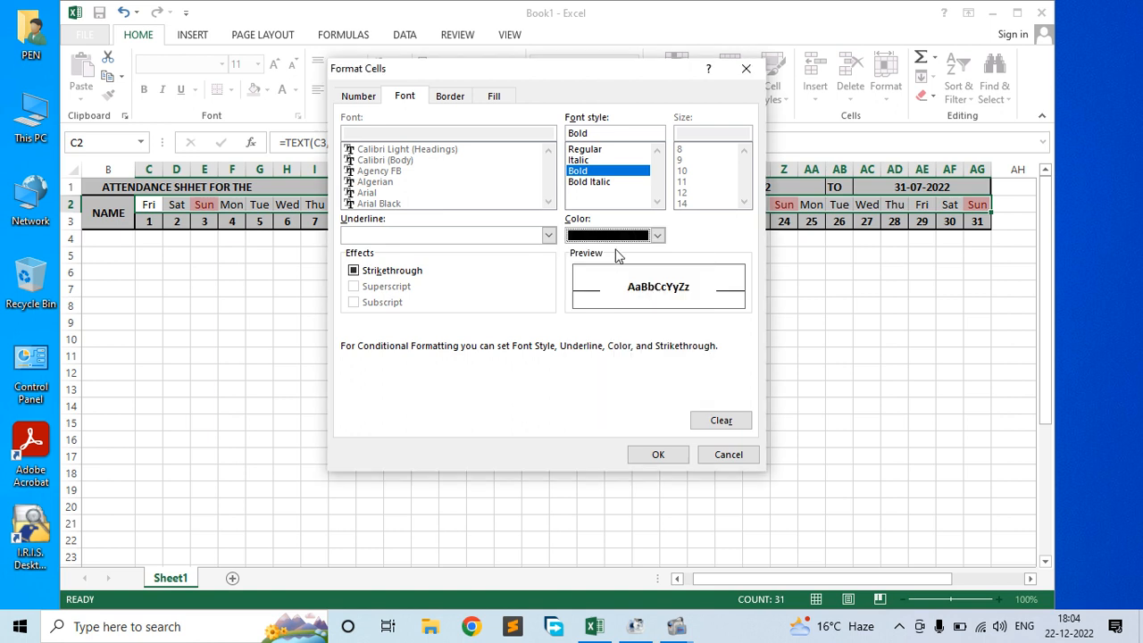
pyautogui.click(658, 236)
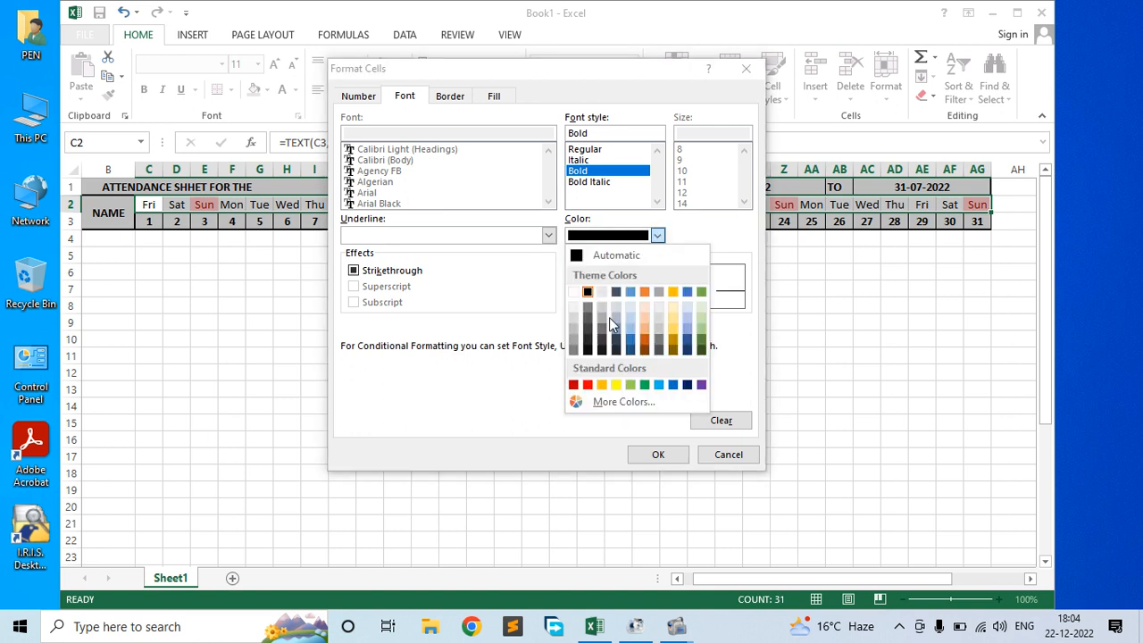
pyautogui.click(587, 385)
# Change the custom format's background fill to a lighter grey and apply the "sun" rule to C2:AG2.
pyautogui.click(493, 97)
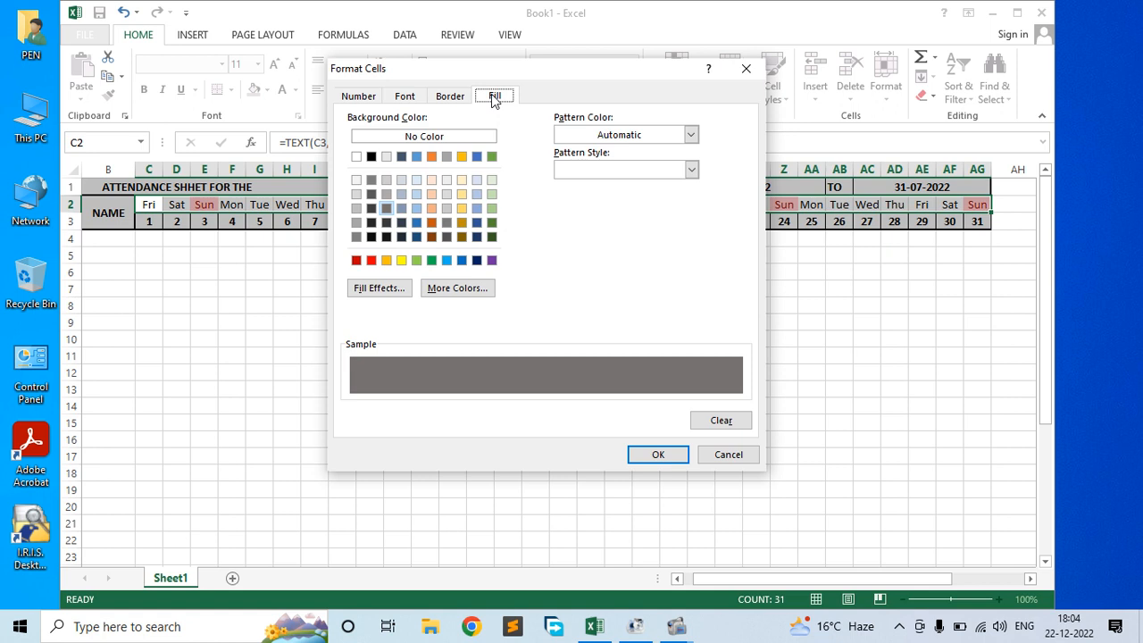
pyautogui.click(388, 196)
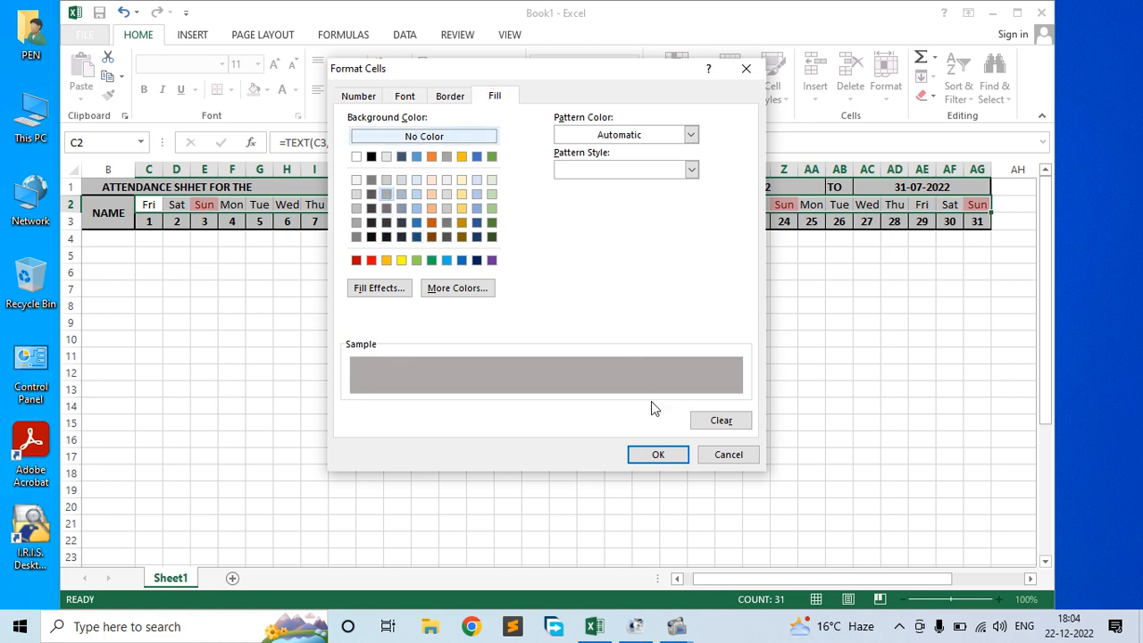
pyautogui.click(668, 455)
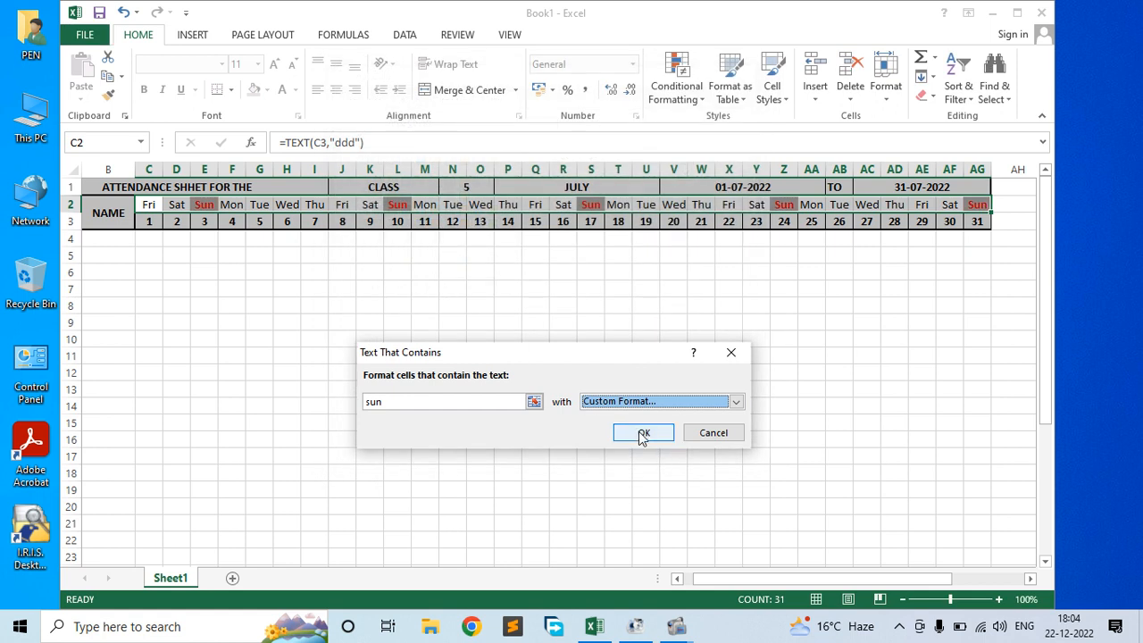
pyautogui.click(642, 431)
pyautogui.click(429, 306)
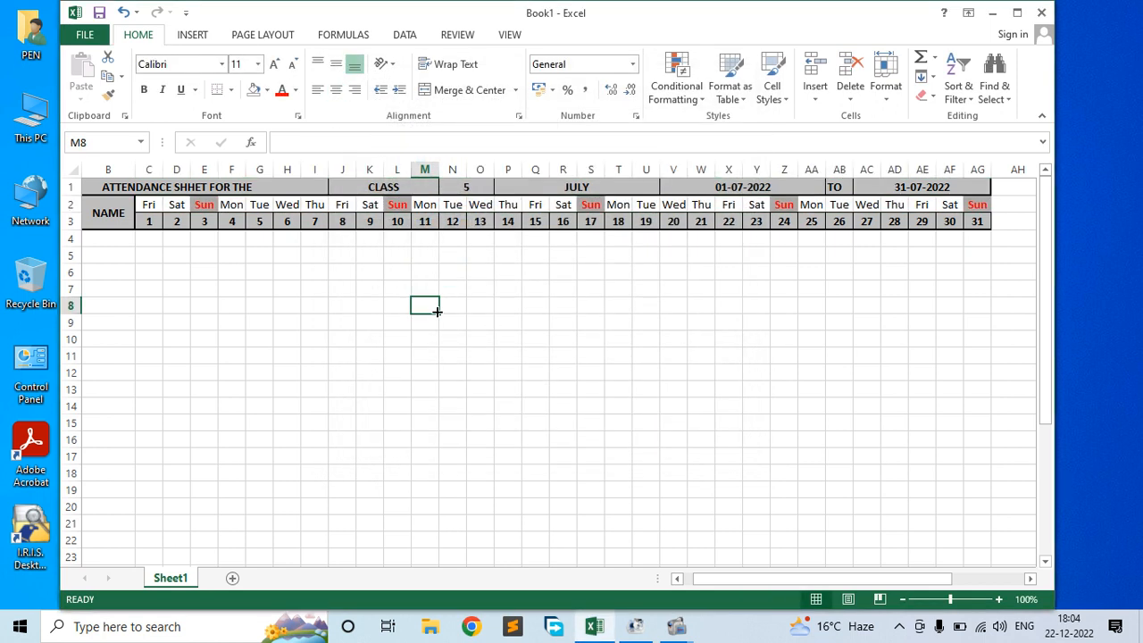
# Set the class in N1 to 8 and the month in P1 to NOVEMBER.
pyautogui.click(454, 187)
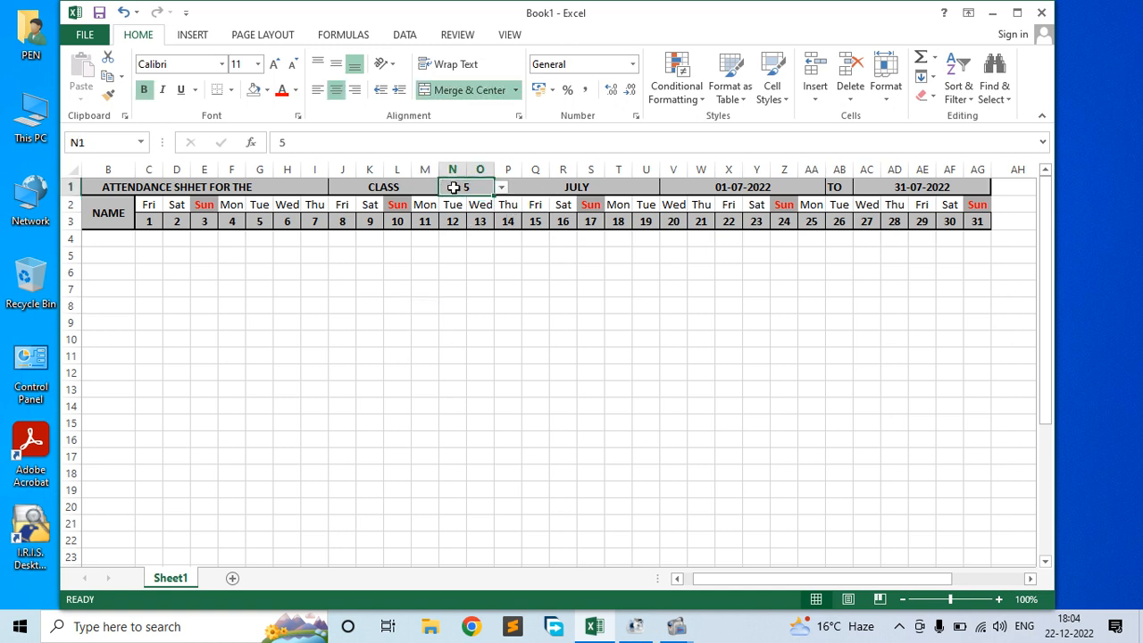
pyautogui.click(502, 187)
pyautogui.click(457, 237)
pyautogui.click(617, 188)
pyautogui.click(667, 188)
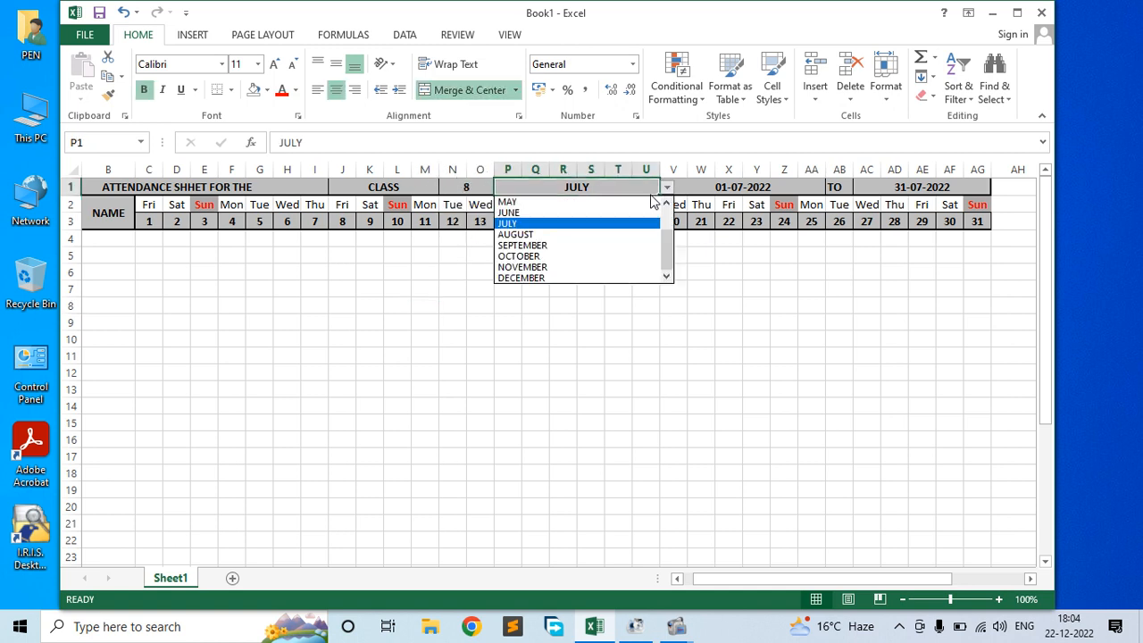
pyautogui.click(580, 268)
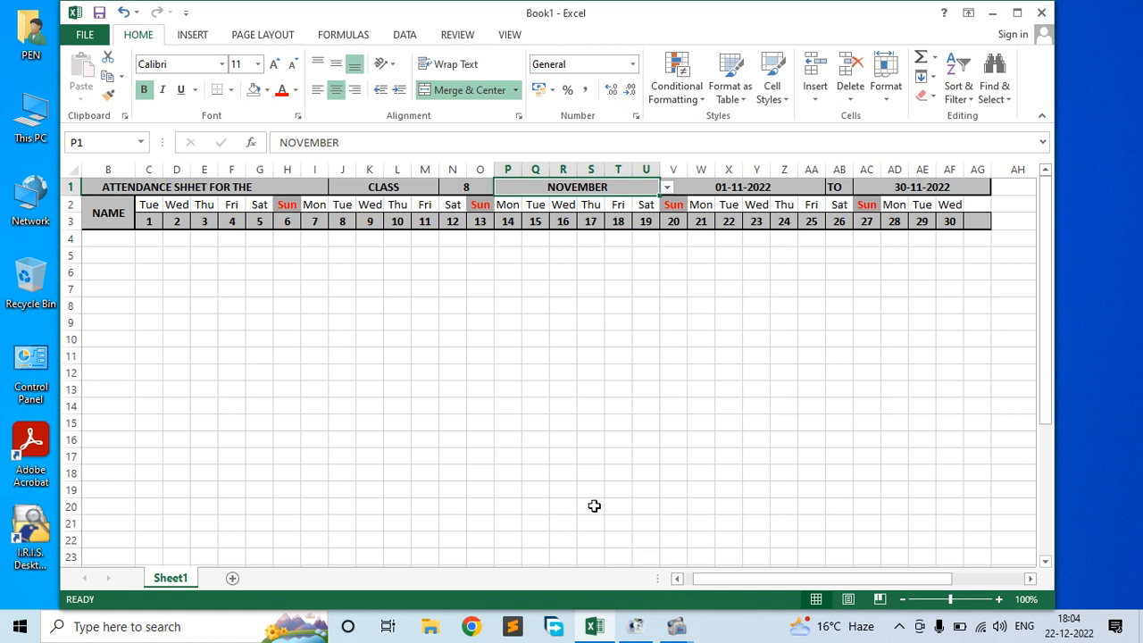
pyautogui.press('super+p')
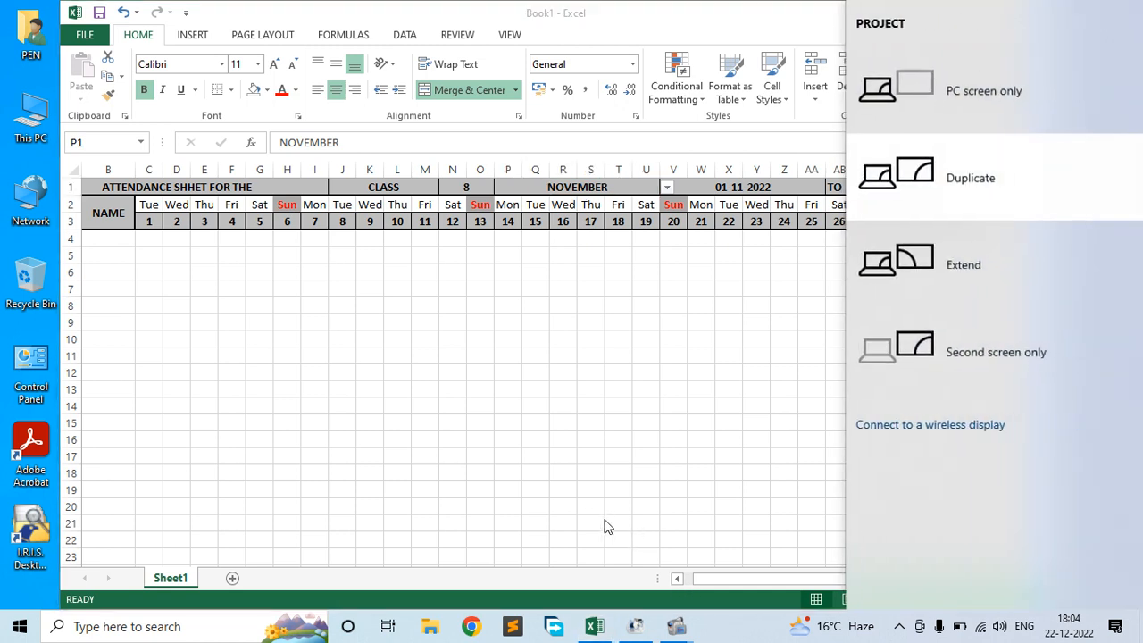
pyautogui.press('Escape')
pyautogui.click(676, 626)
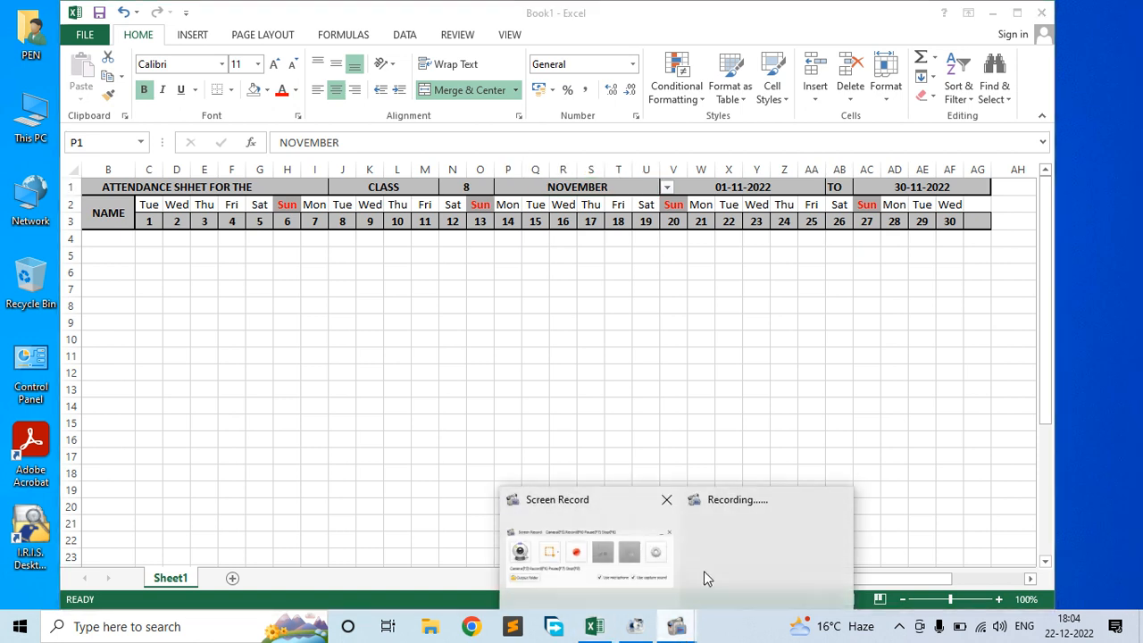
pyautogui.moveTo(671, 610)
pyautogui.click(620, 581)
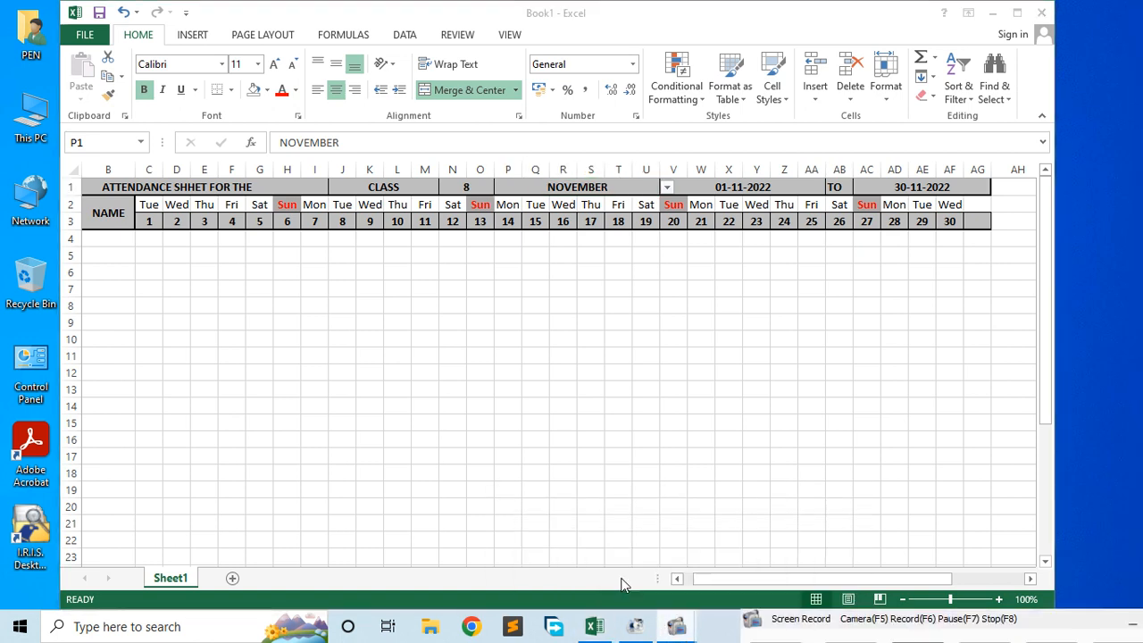